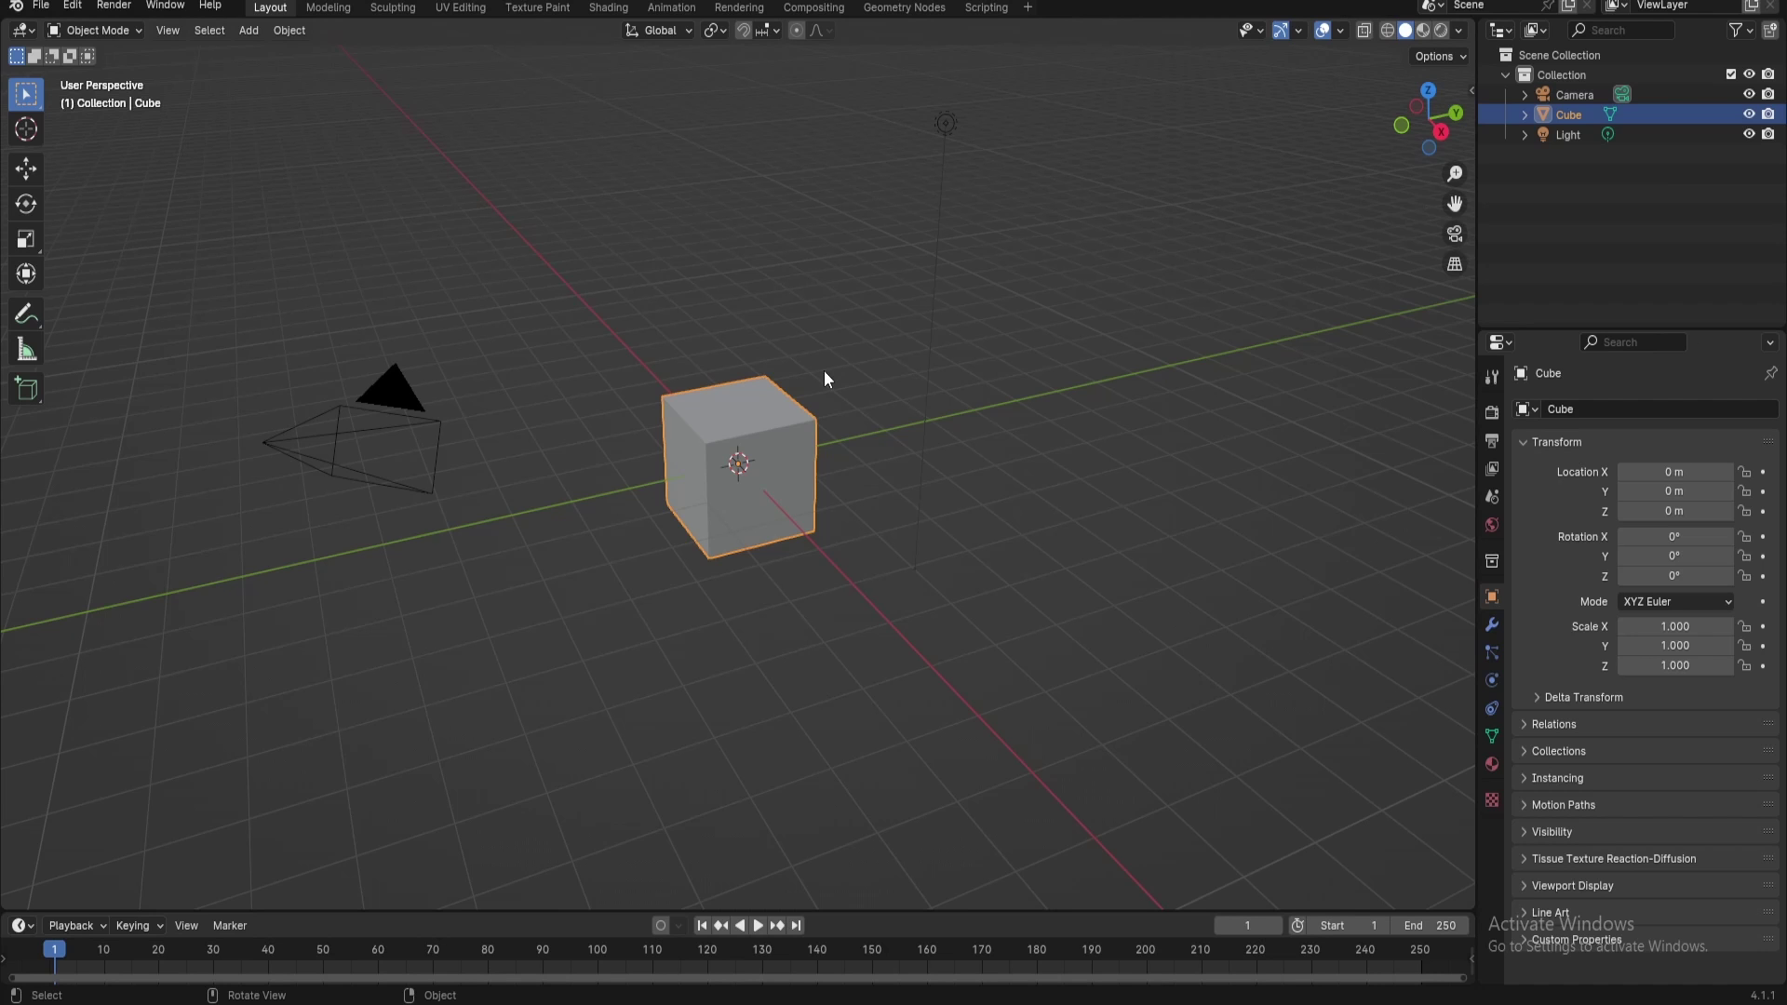
# Delete all the default objects and add a new mesh cube in the Geometry Nodes workspace
pyautogui.press('a')
pyautogui.press('x')
pyautogui.click(847, 369)
pyautogui.click(925, 6)
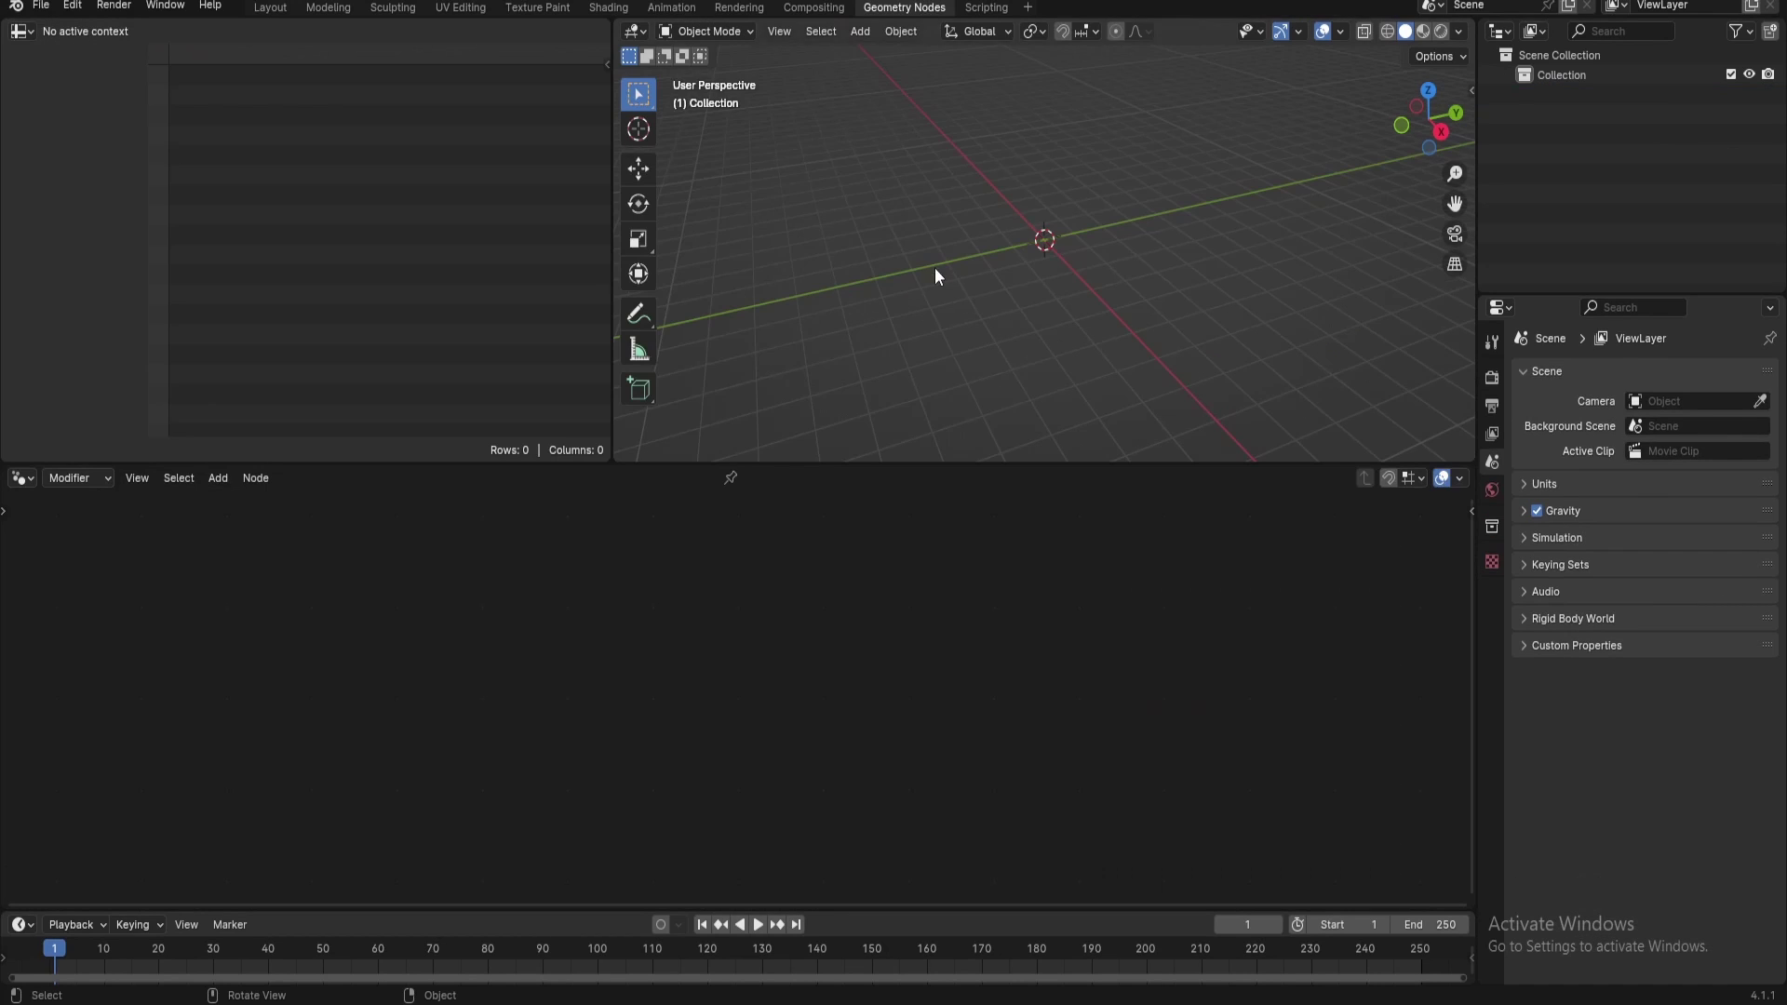
pyautogui.hotkey('shift', 'a')
pyautogui.moveTo(977, 294)
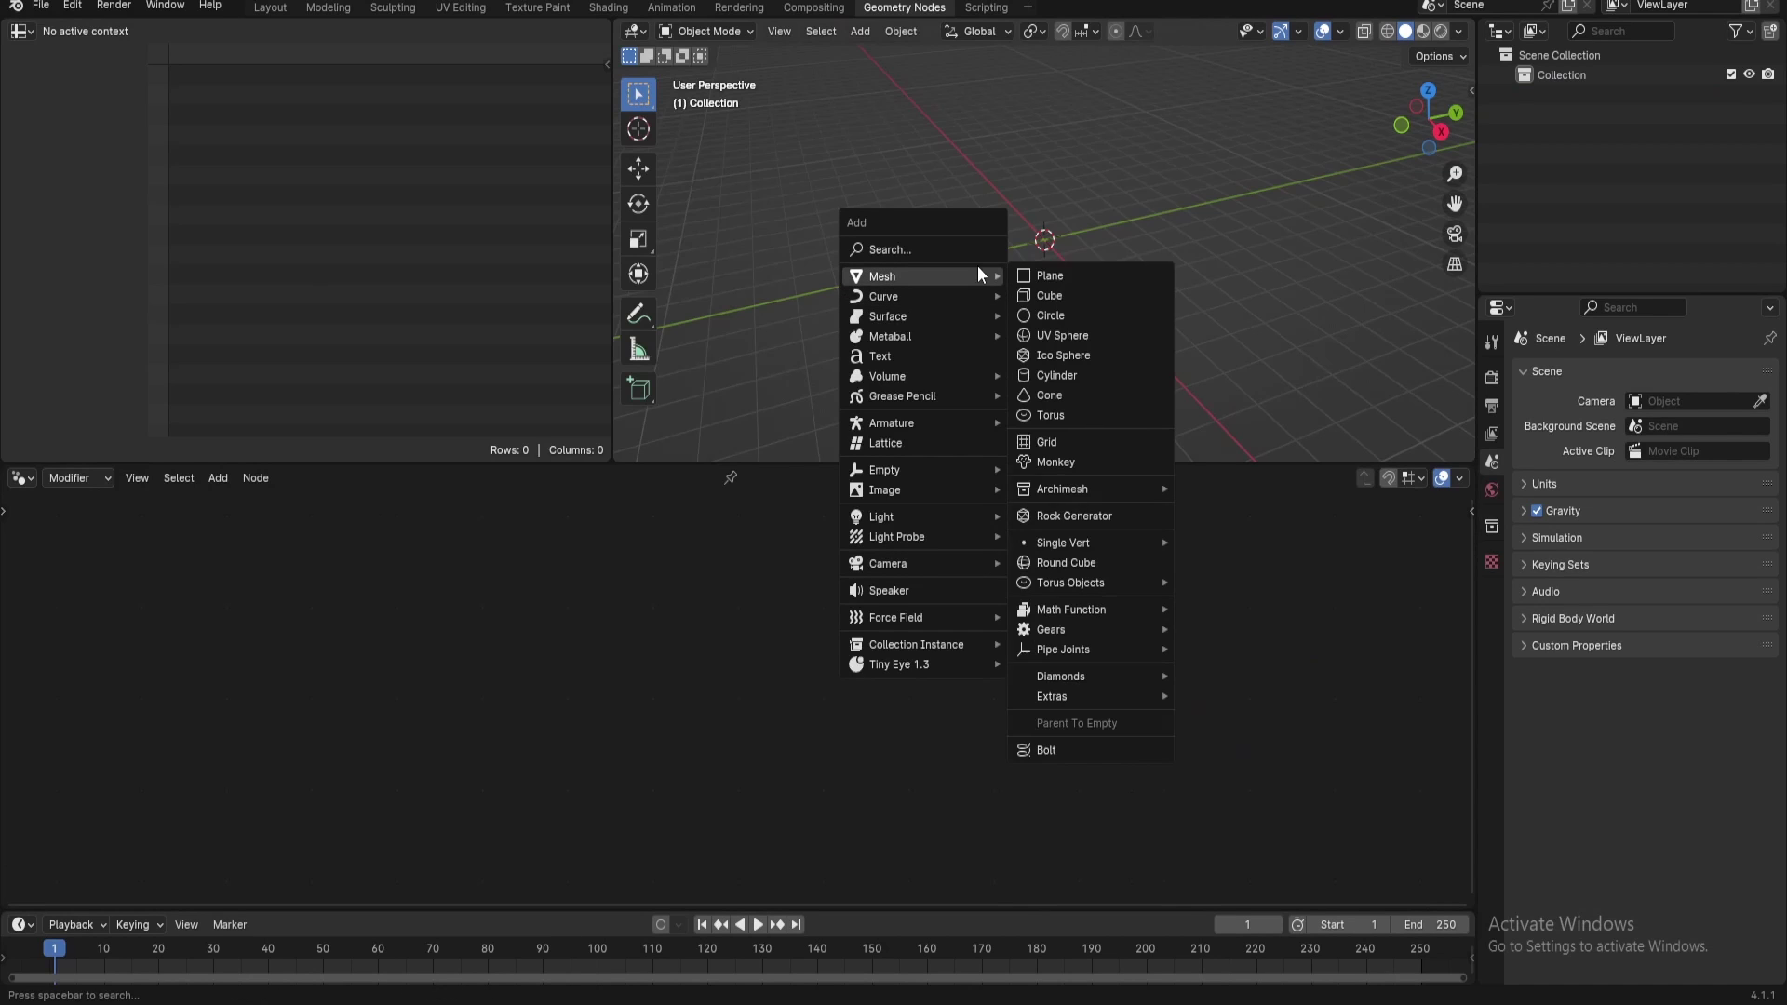
pyautogui.click(1053, 292)
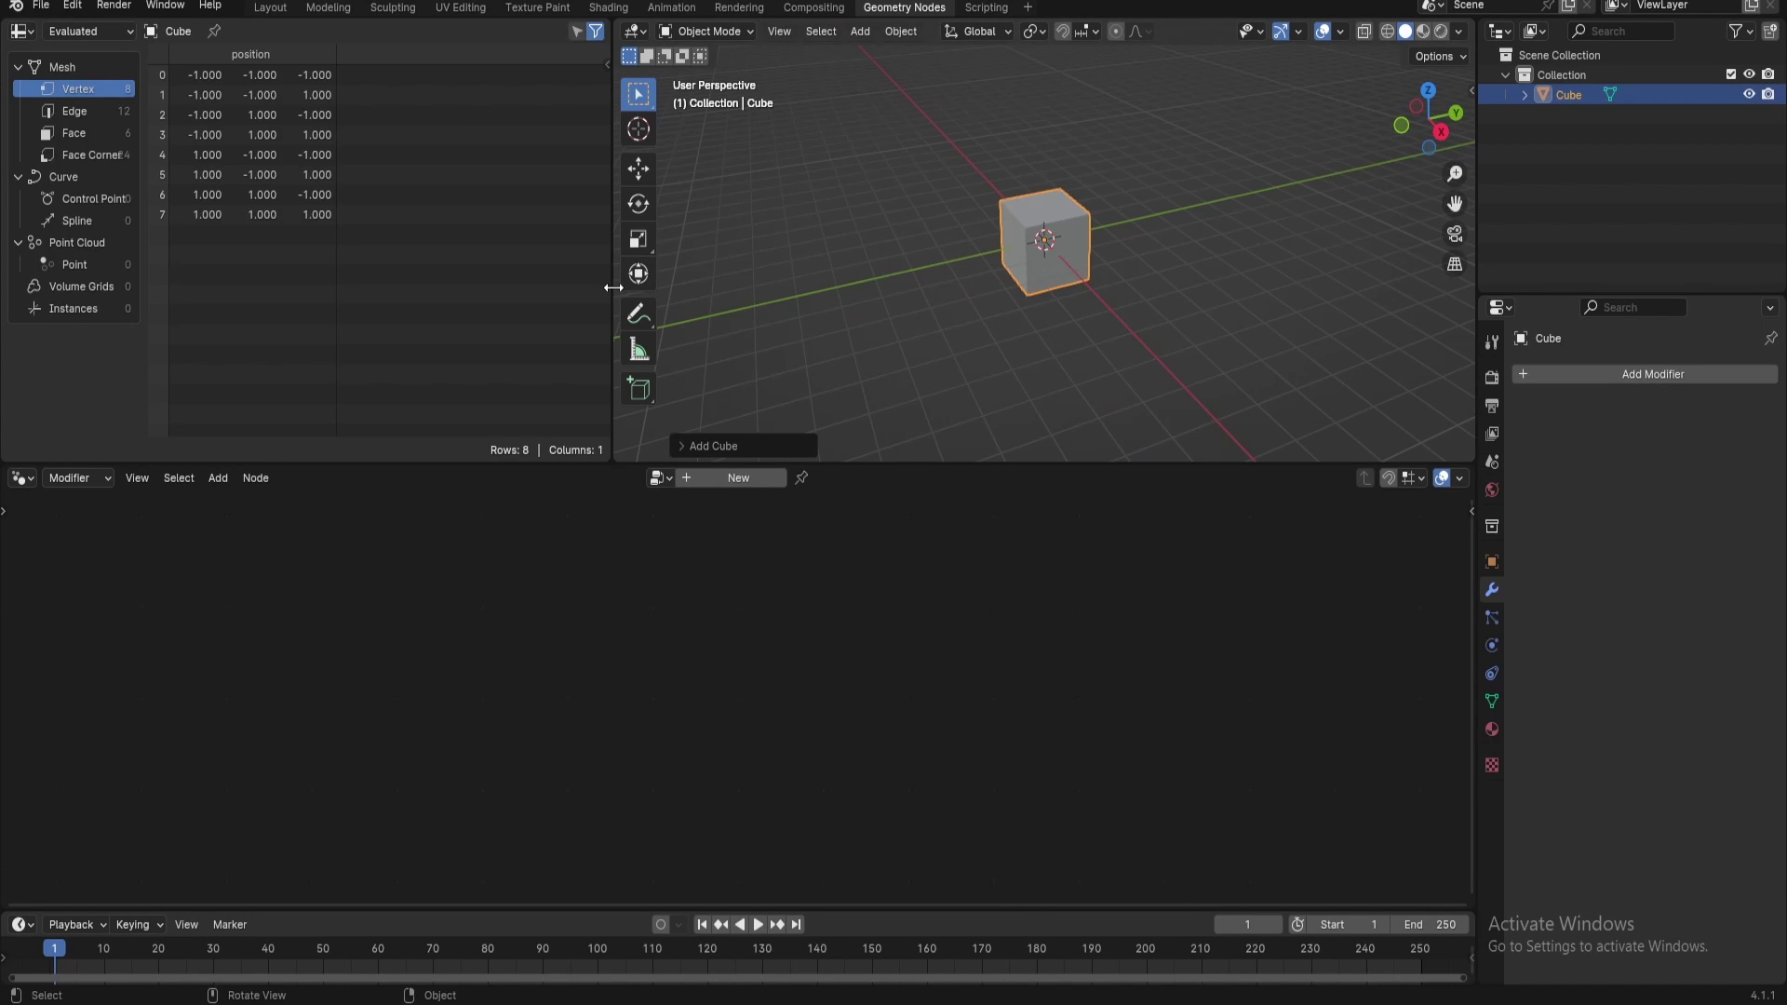
# Merge the spreadsheet area into the 3D viewport and increase the viewport's height
pyautogui.rightClick(612, 288)
pyautogui.click(612, 294)
pyautogui.click(547, 291)
pyautogui.moveTo(907, 463); pyautogui.dragTo(898, 565)
# Create a new geometry node tree on the cube and delete its Group Input node
pyautogui.click(757, 580)
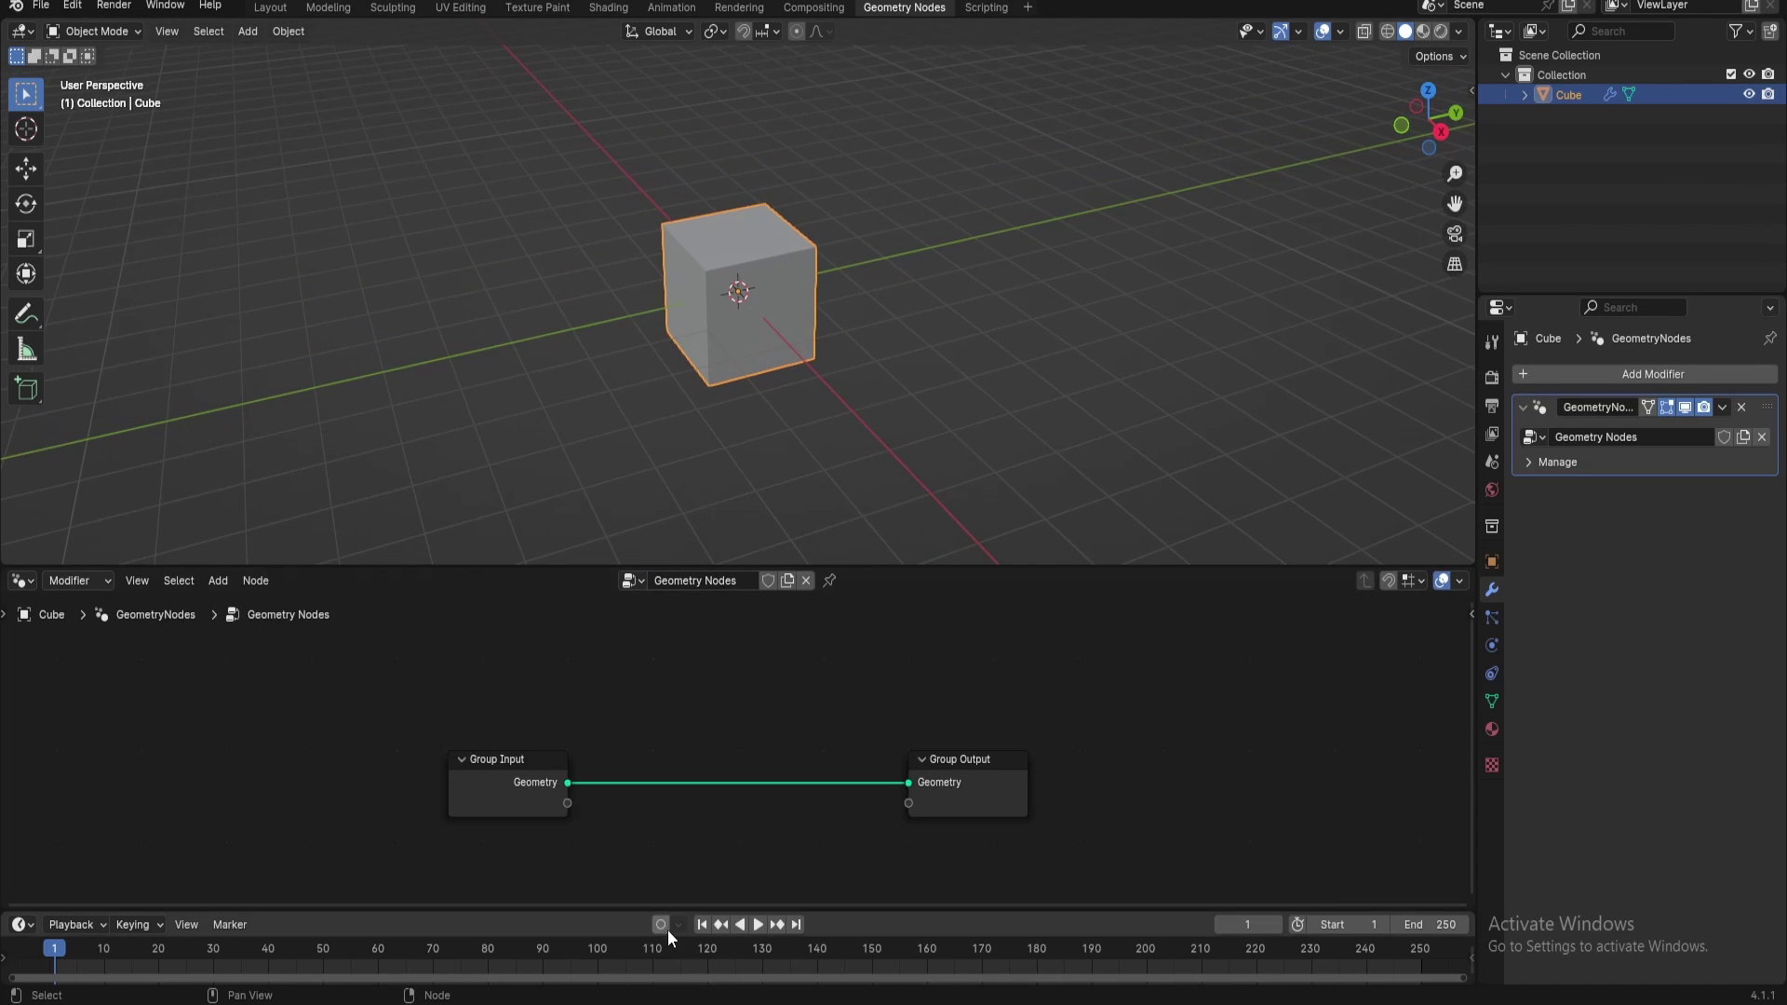
pyautogui.moveTo(669, 912); pyautogui.dragTo(663, 960)
pyautogui.click(510, 819)
pyautogui.press('Delete')
# Add a Curve Line node and connect its curve to the Group Output geometry
pyautogui.hotkey('shift', 'a')
pyautogui.moveTo(510, 818)
pyautogui.write('curve lin')
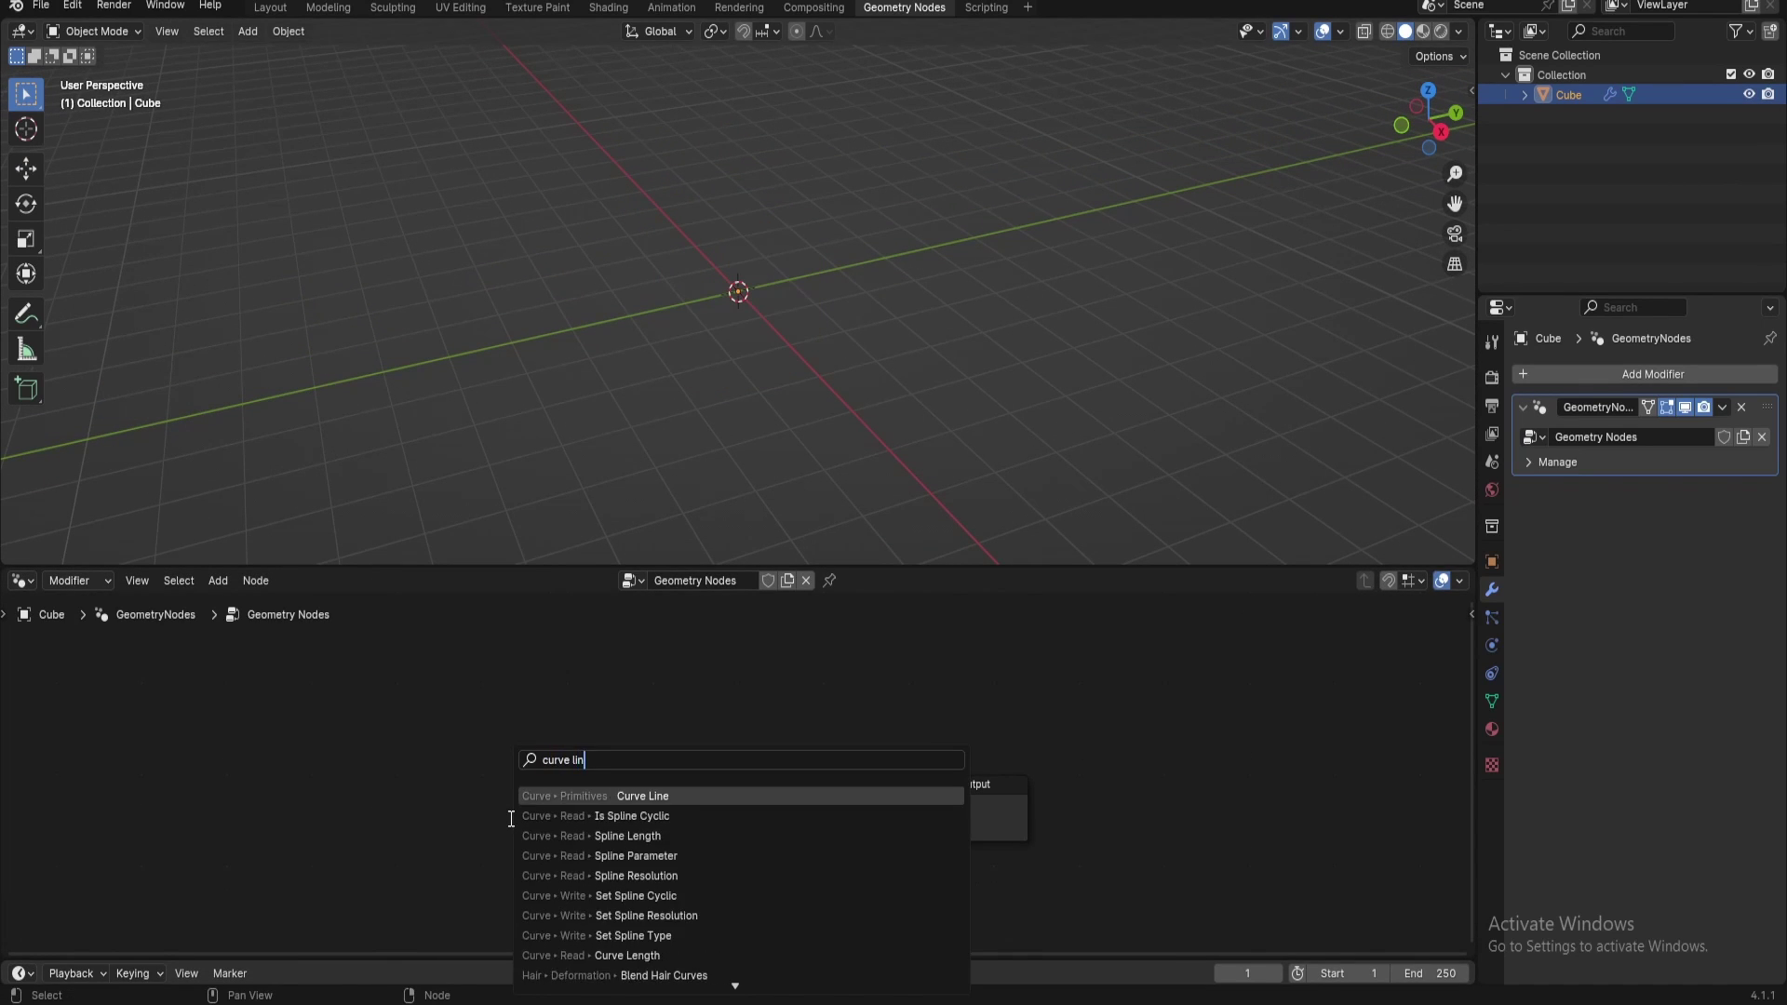
pyautogui.press('Return')
pyautogui.click(447, 728)
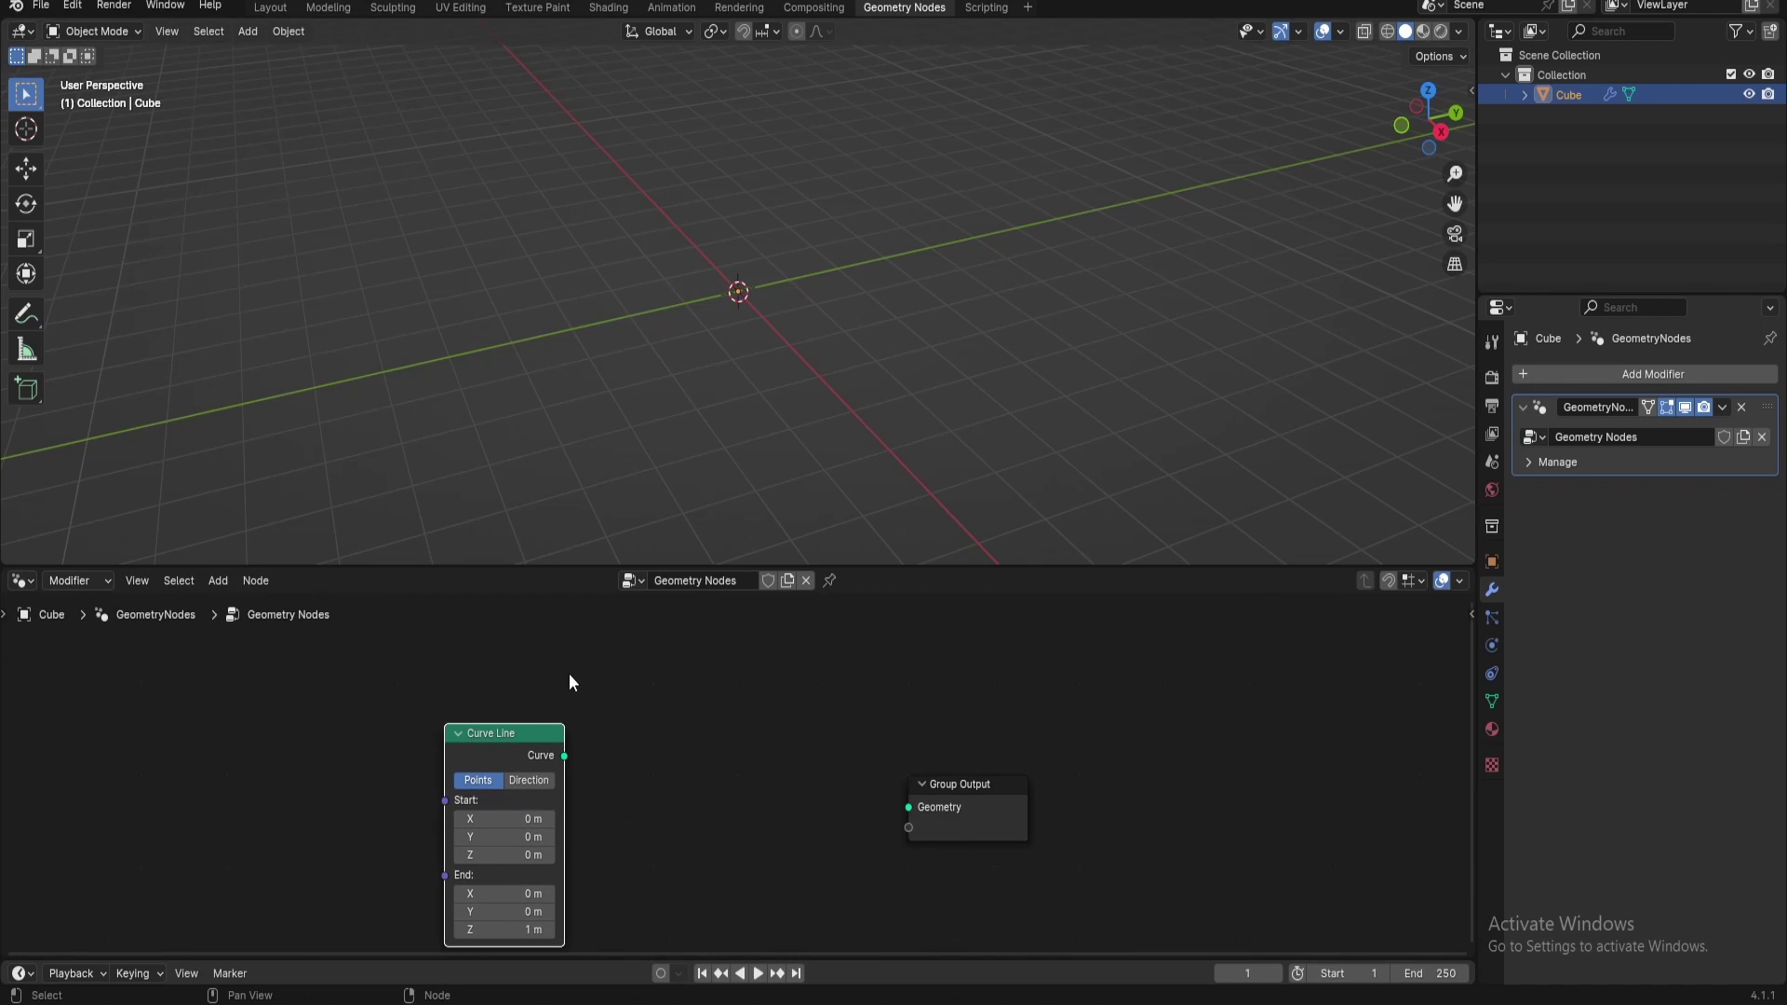
pyautogui.moveTo(564, 755); pyautogui.dragTo(920, 812)
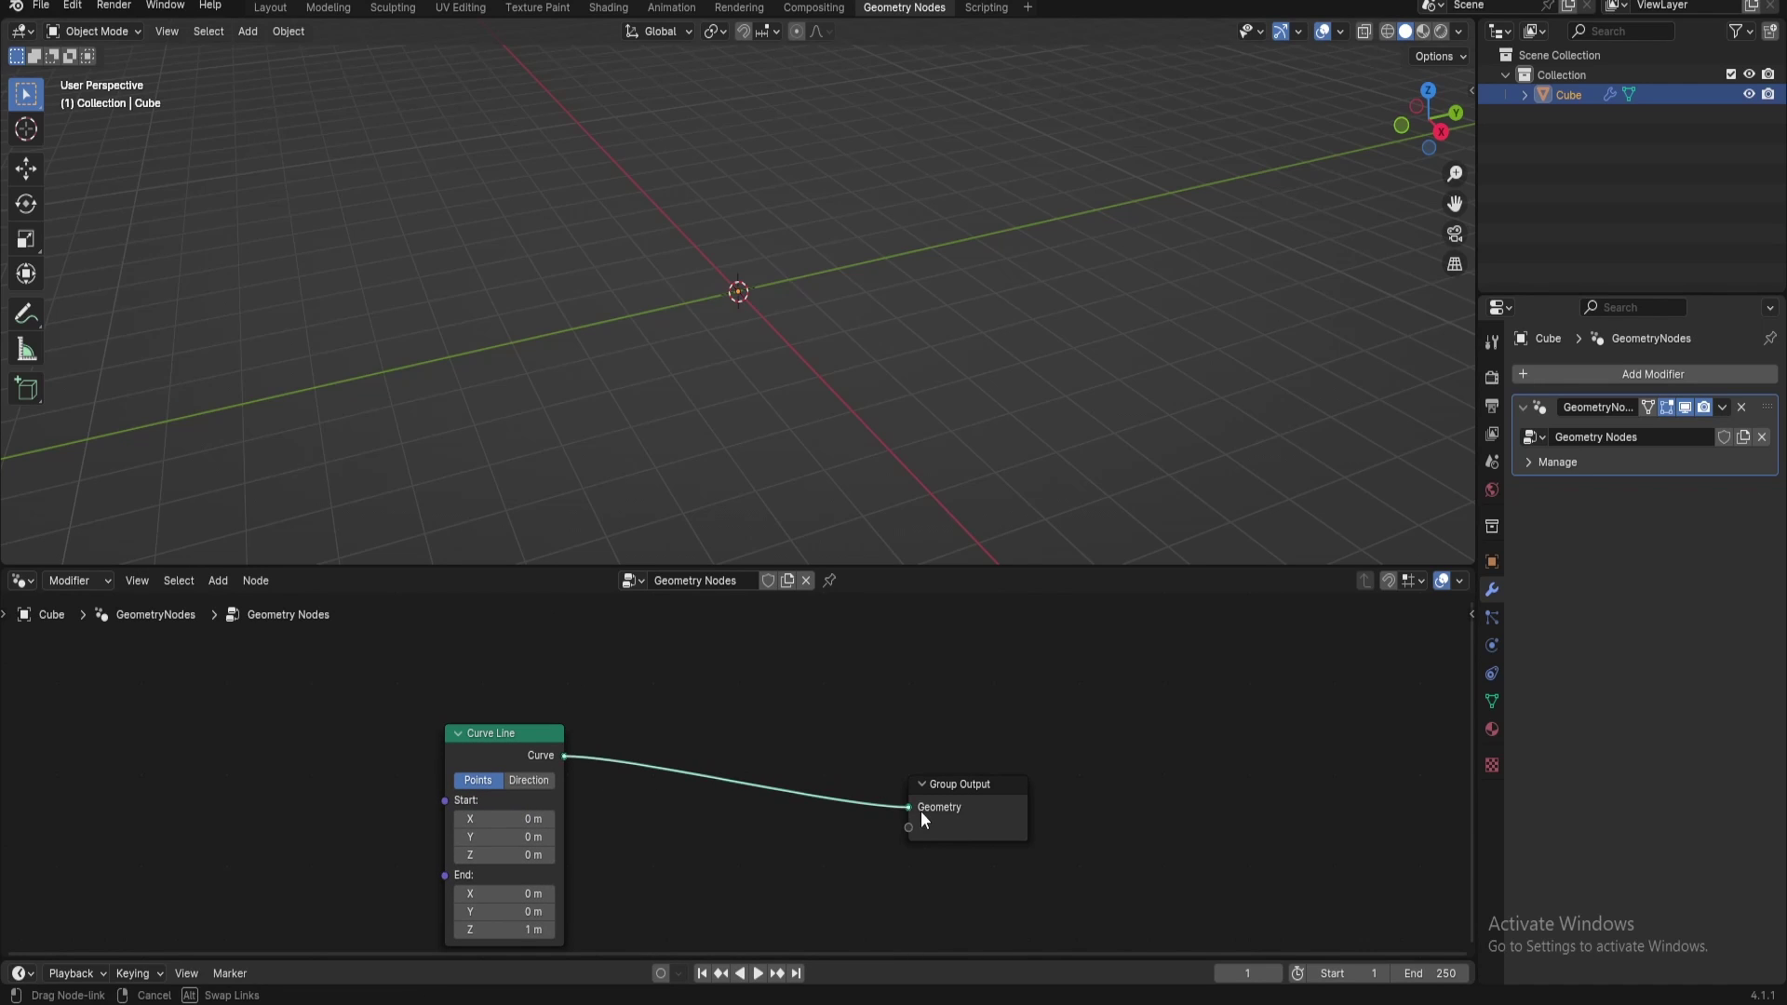
# Set the Curve Line's end point to X 1 m and Z 0 m
pyautogui.click(523, 930)
pyautogui.write('0')
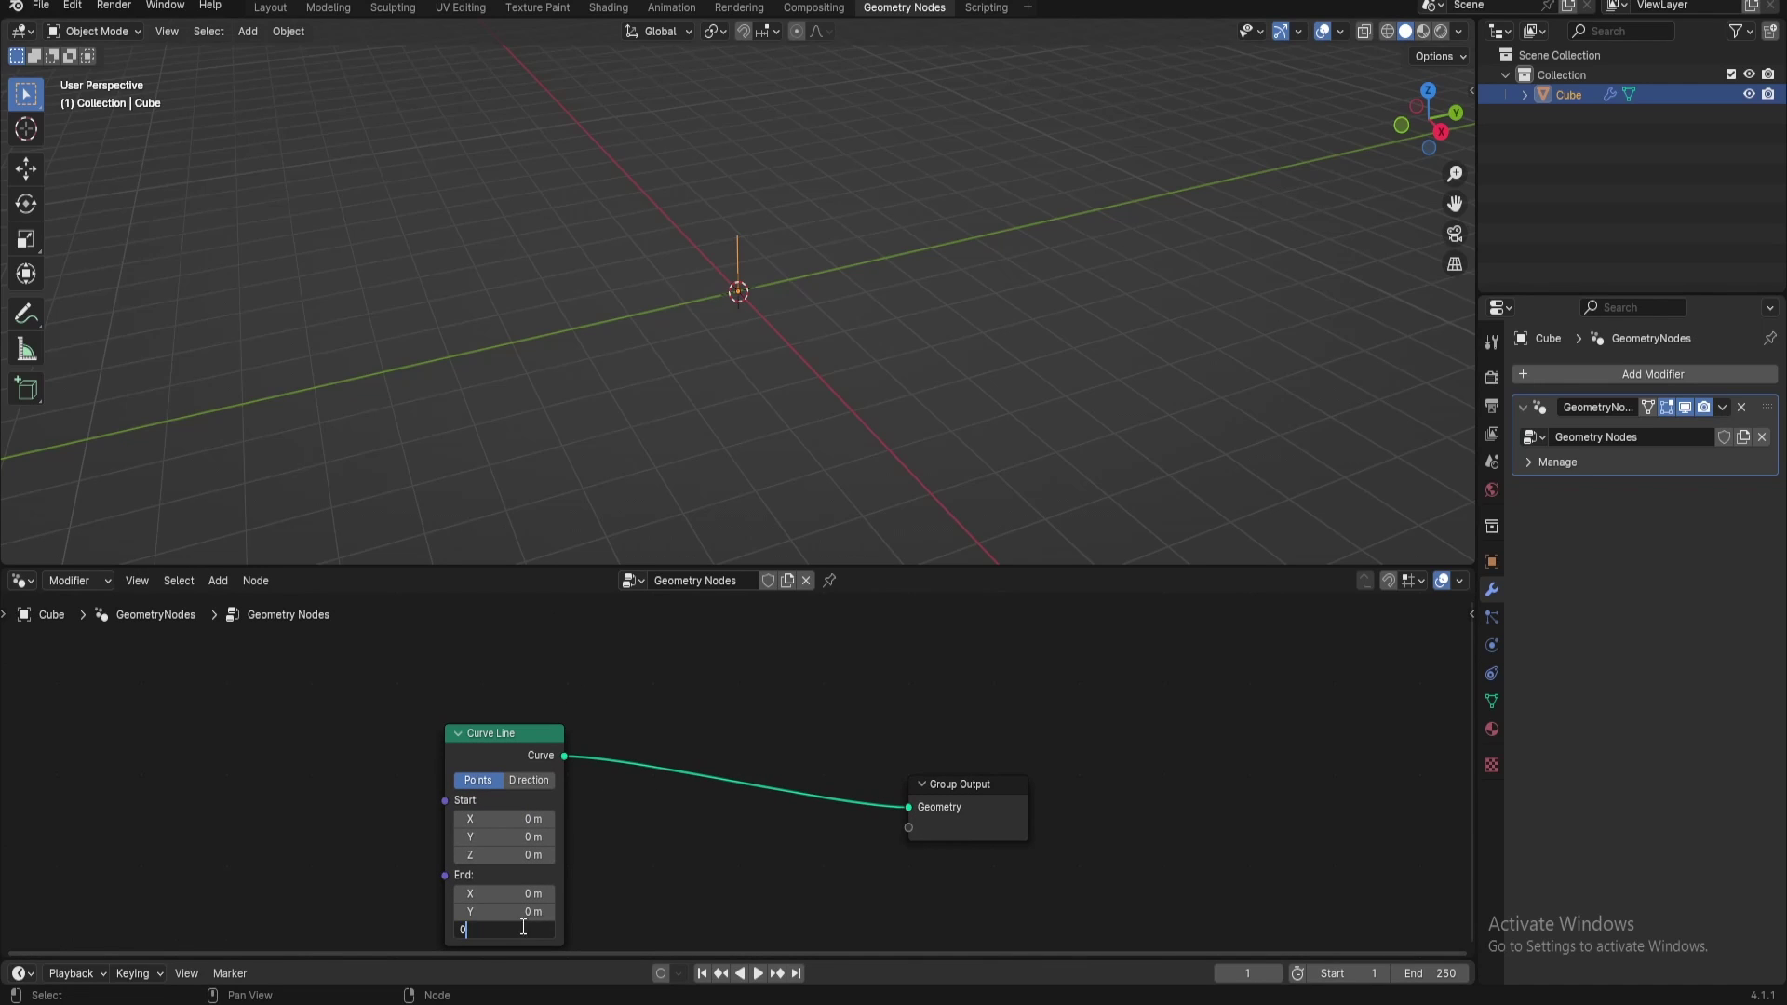
pyautogui.click(514, 895)
pyautogui.write('1')
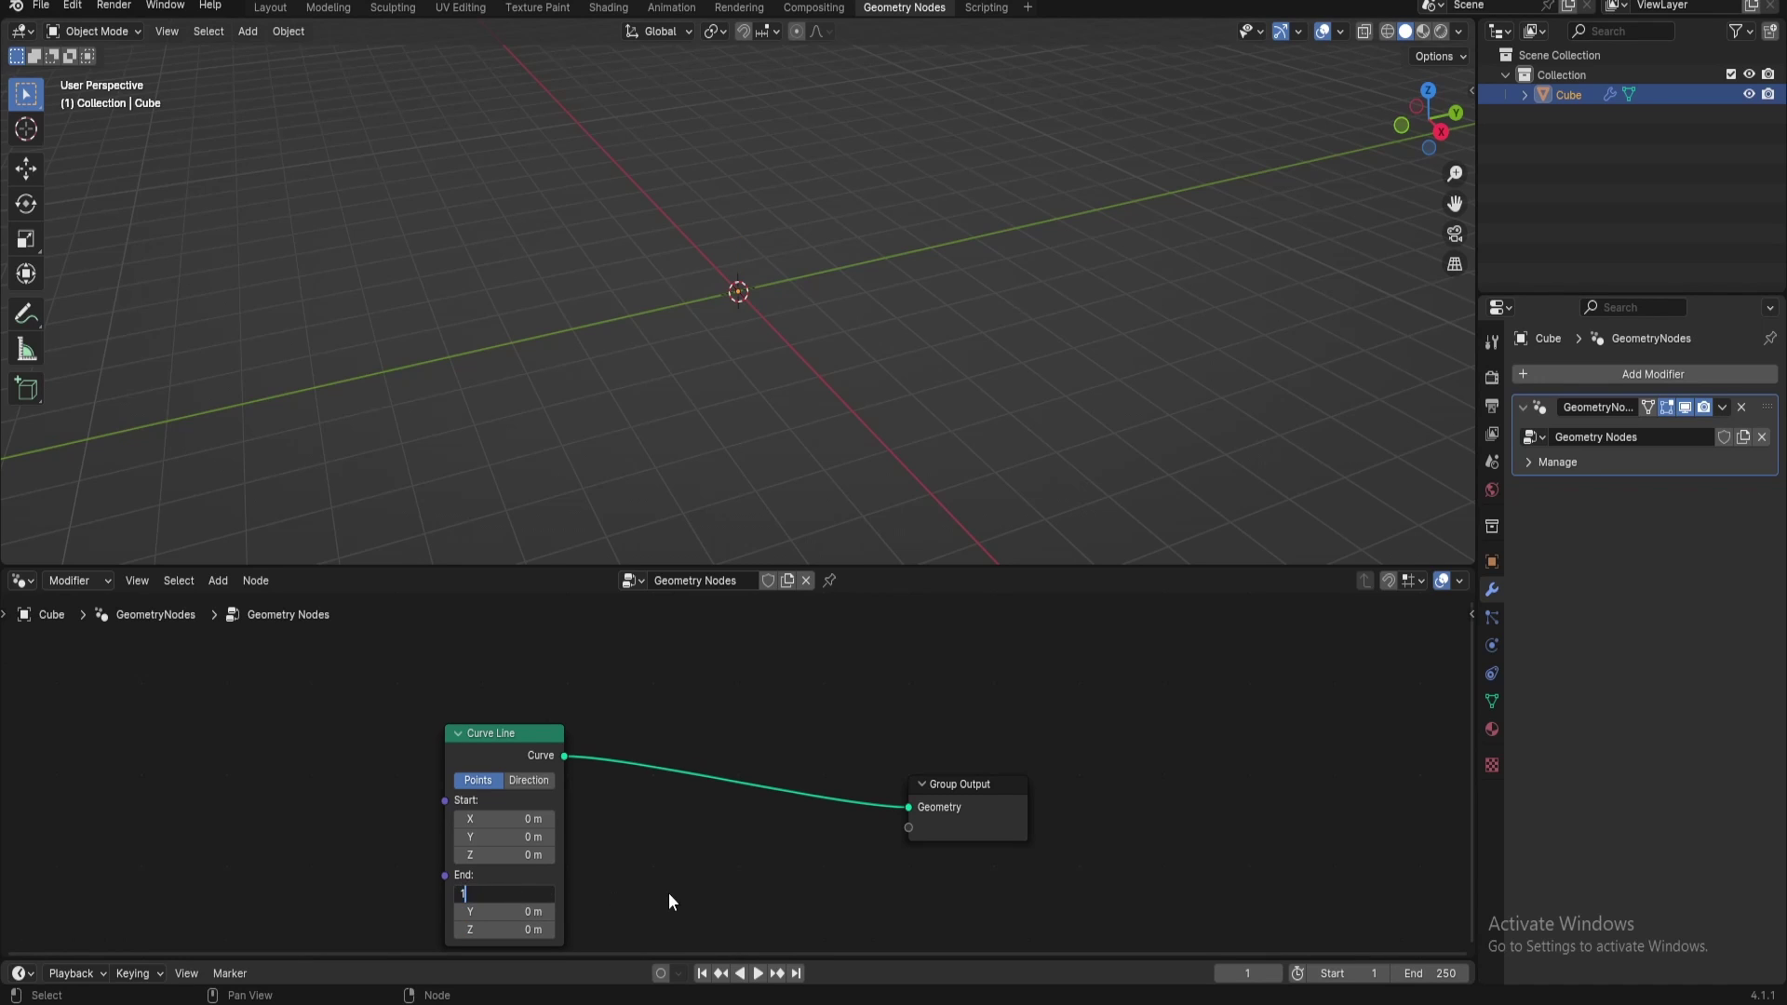
pyautogui.press('Return')
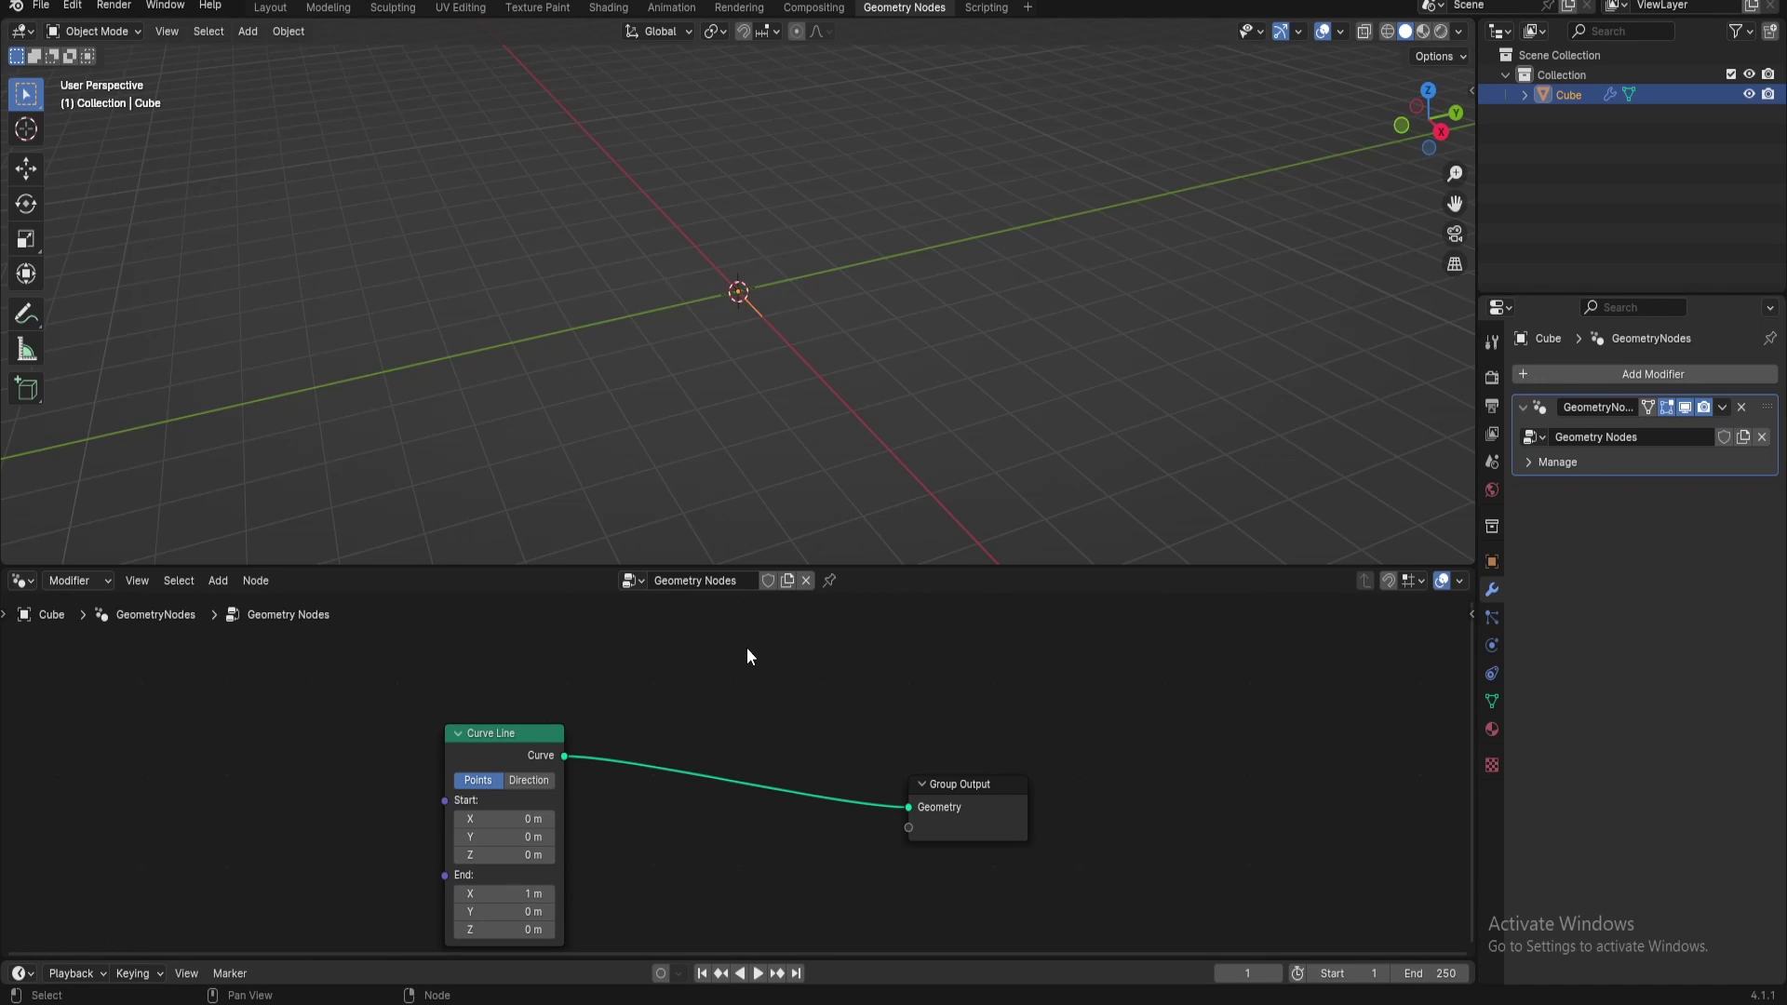
# Insert a Set Position node between the Curve Line and Group Output nodes
pyautogui.press('KP_7')
pyautogui.scroll(8, 770, 468)
pyautogui.moveTo(959, 799); pyautogui.dragTo(1153, 731)
pyautogui.hotkey('shift', 'a')
pyautogui.write('set')
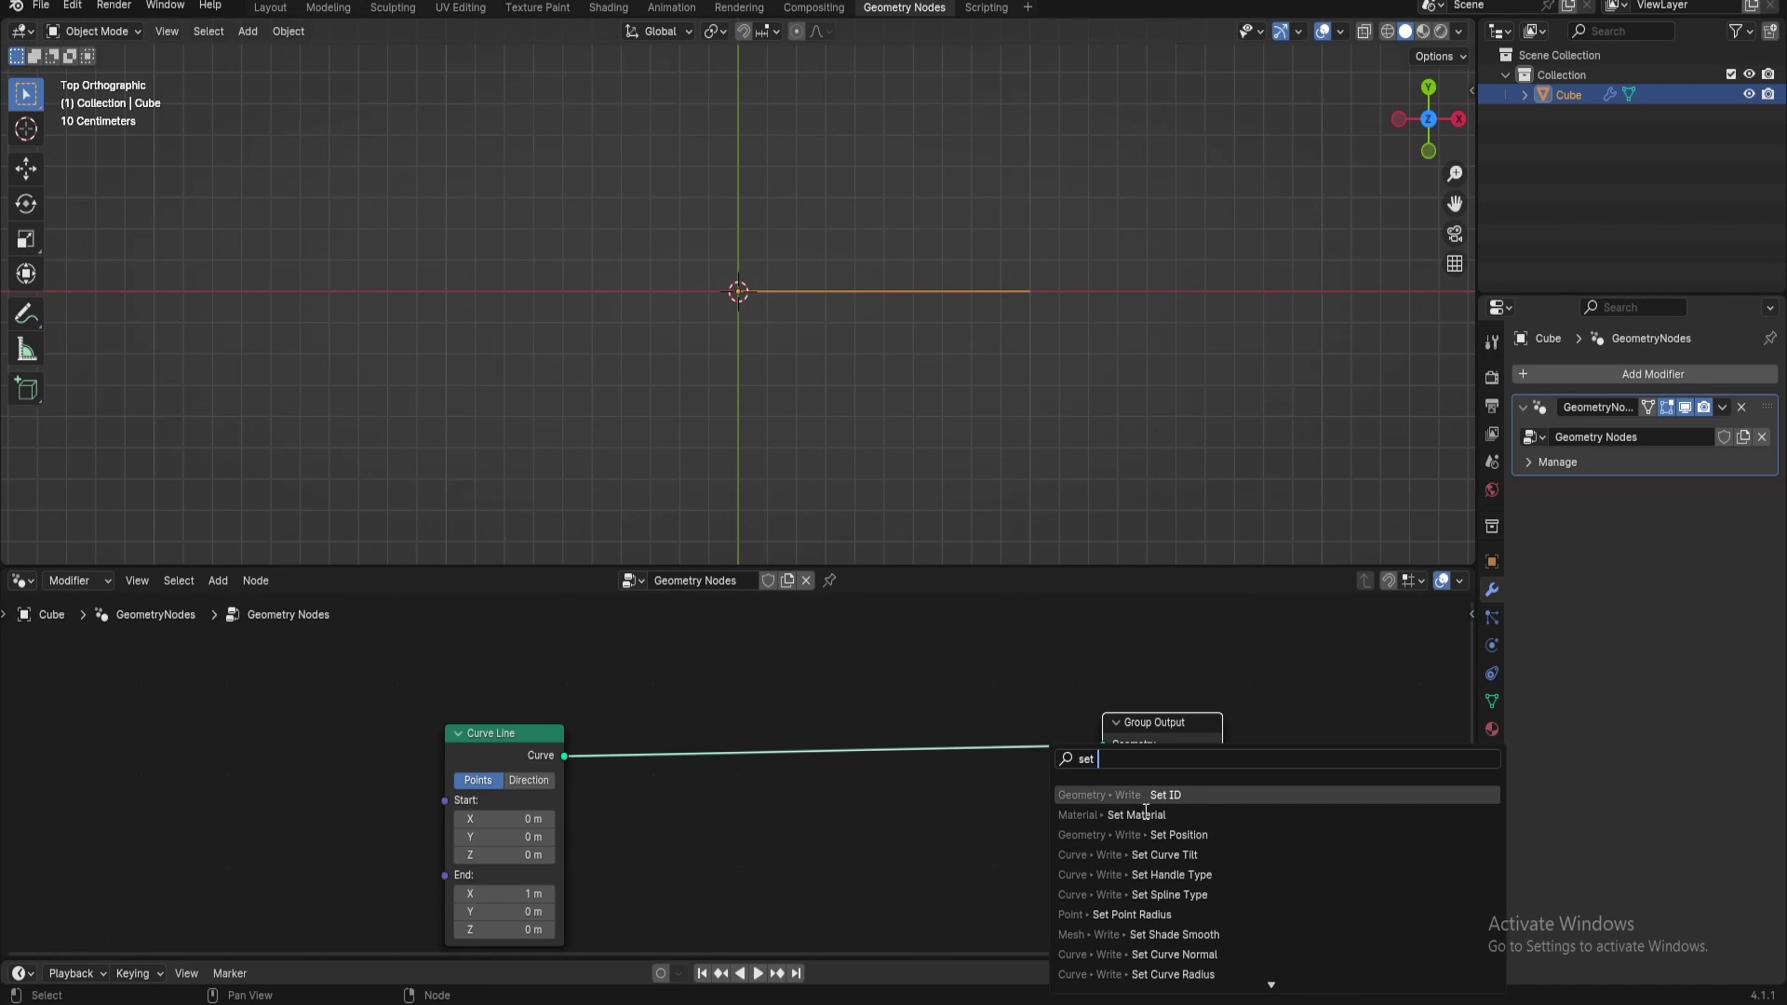
pyautogui.click(1154, 833)
pyautogui.click(911, 723)
pyautogui.moveTo(872, 729); pyautogui.dragTo(1033, 719, button='middle')
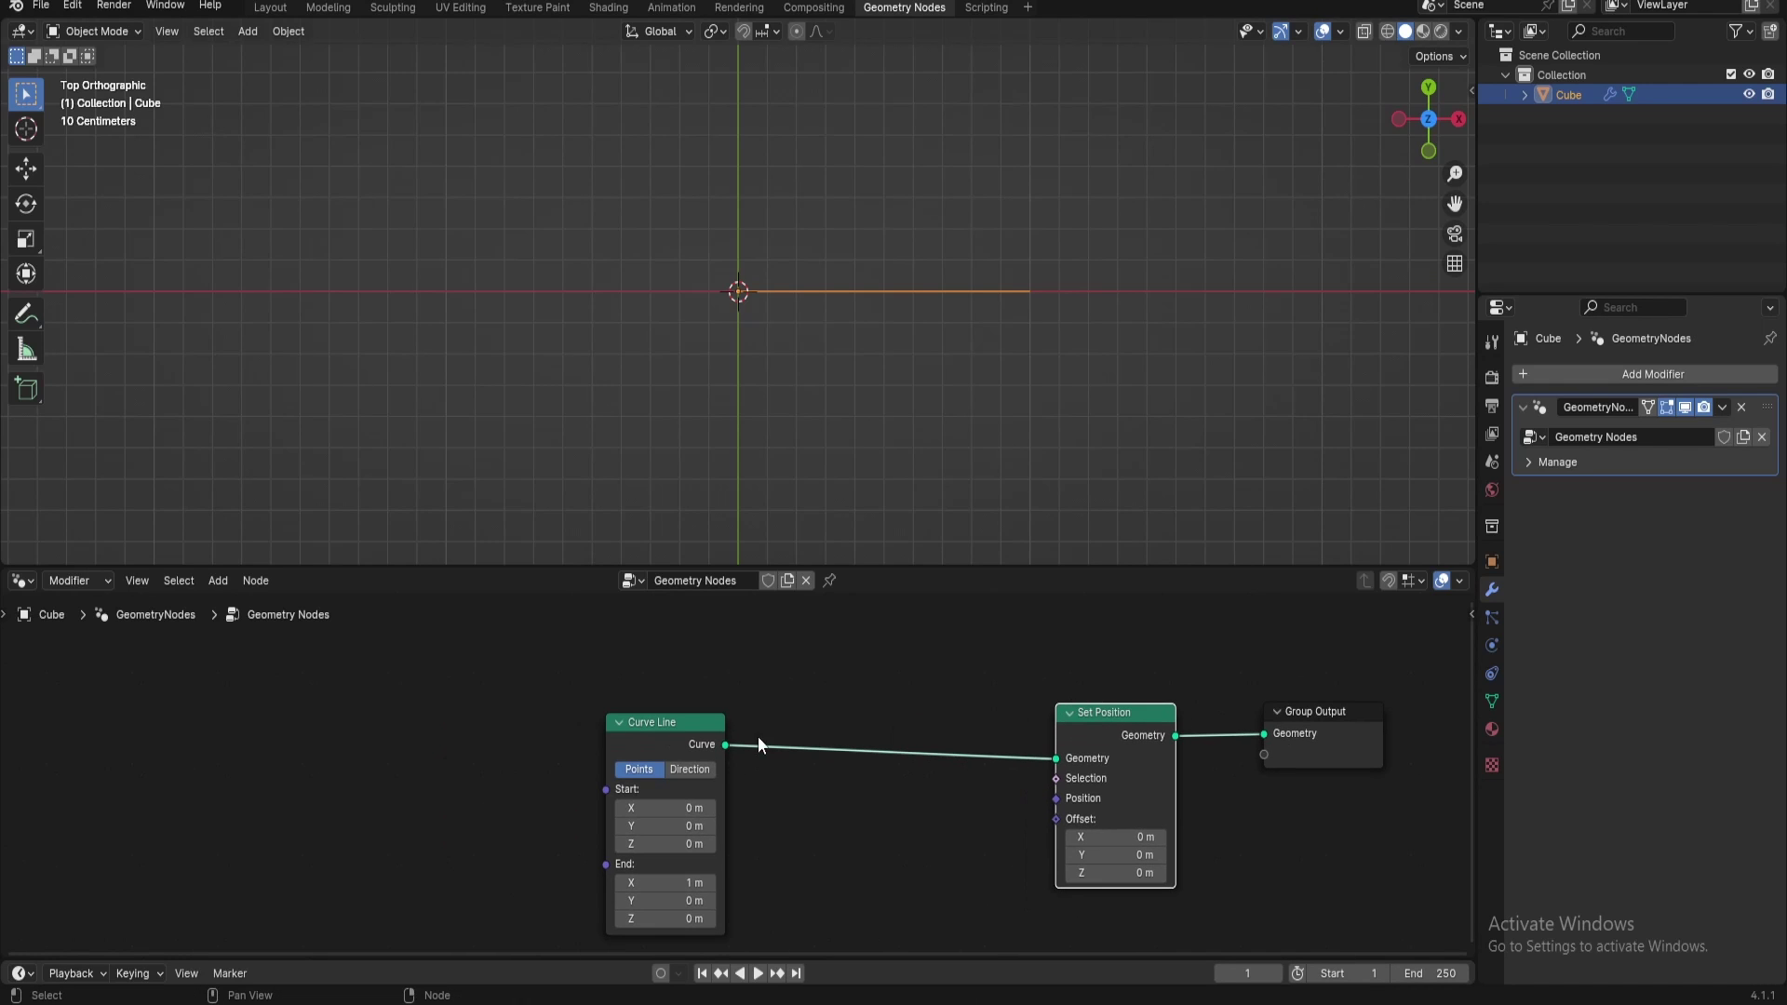
# Insert a Resample Curve node between Curve Line and Set Position and set its count to 5
pyautogui.moveTo(662, 749); pyautogui.dragTo(471, 744)
pyautogui.hotkey('shift', 'a')
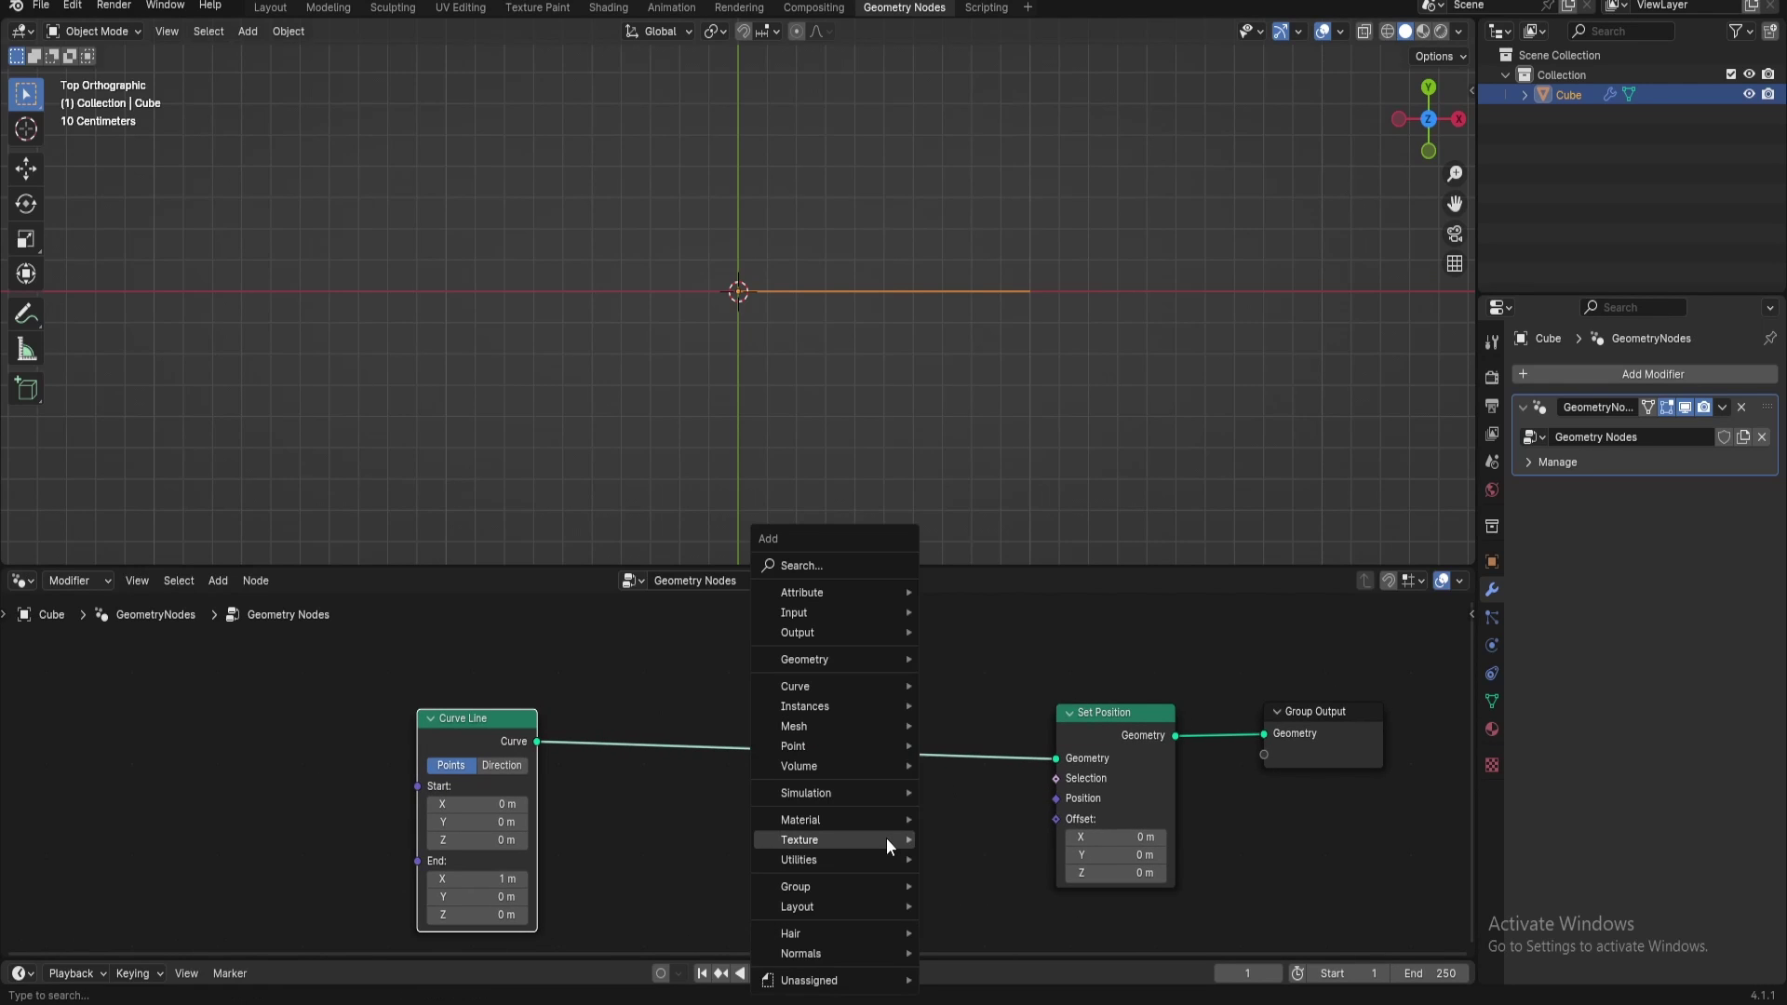
pyautogui.moveTo(886, 838)
pyautogui.write('res')
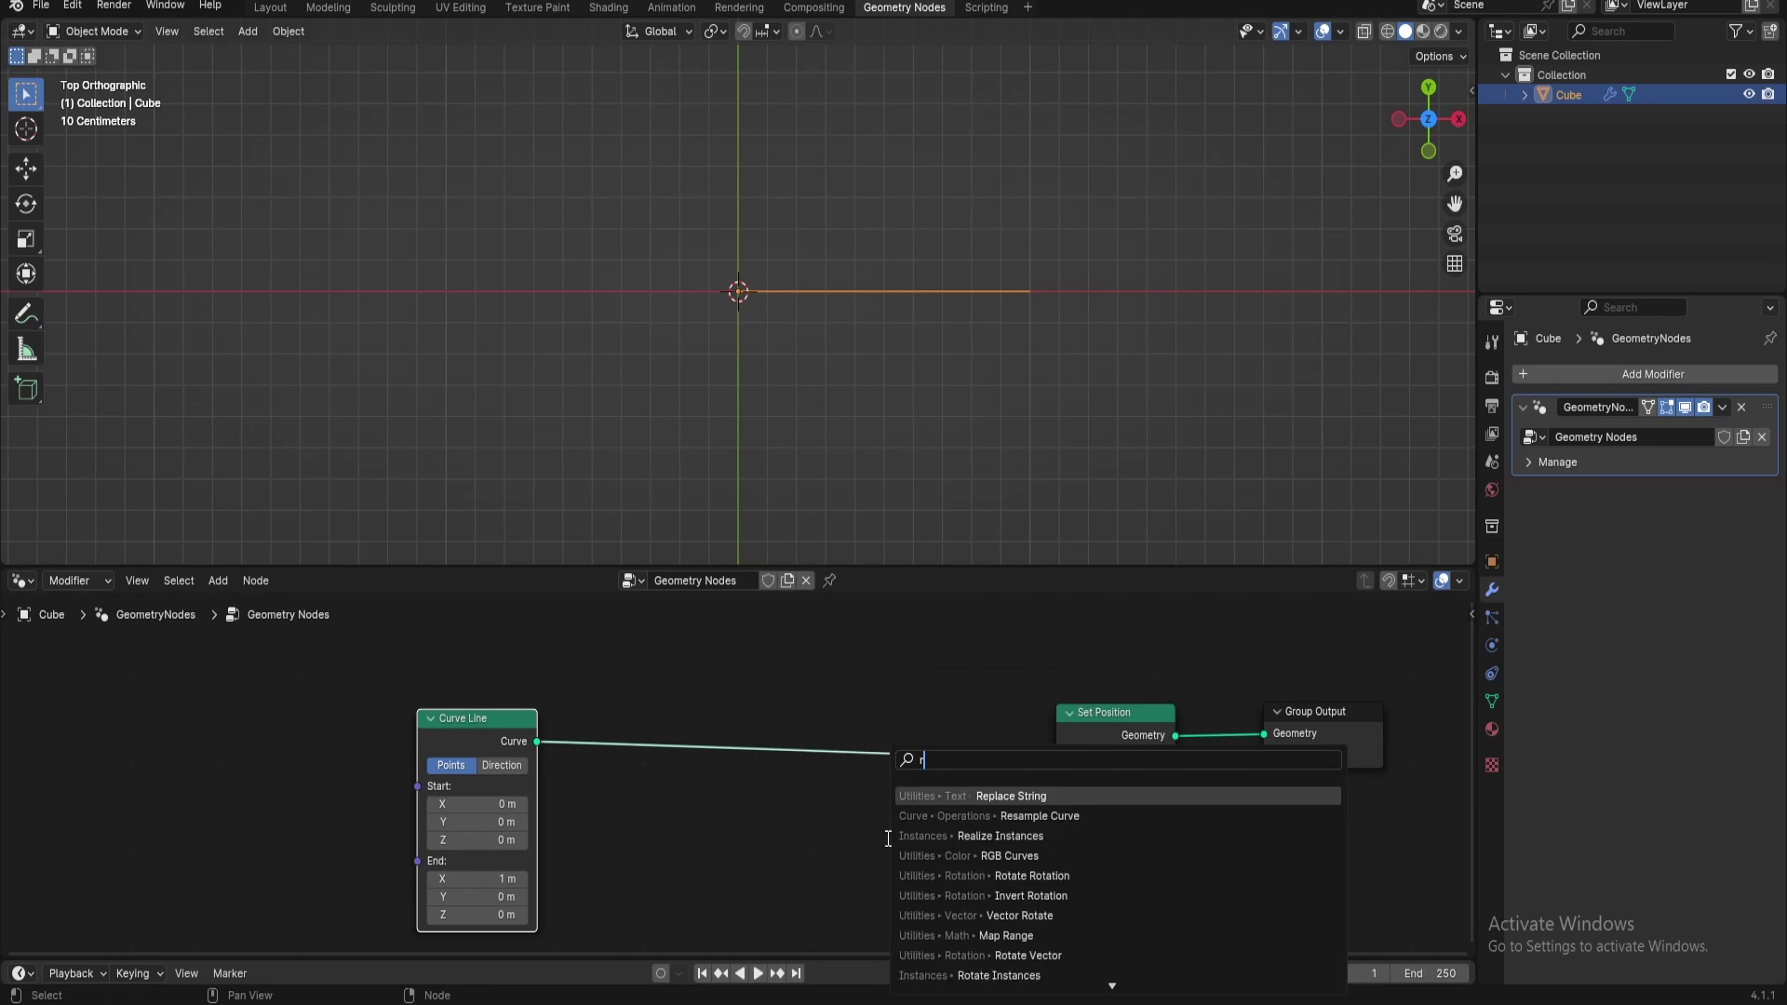
pyautogui.press('Return')
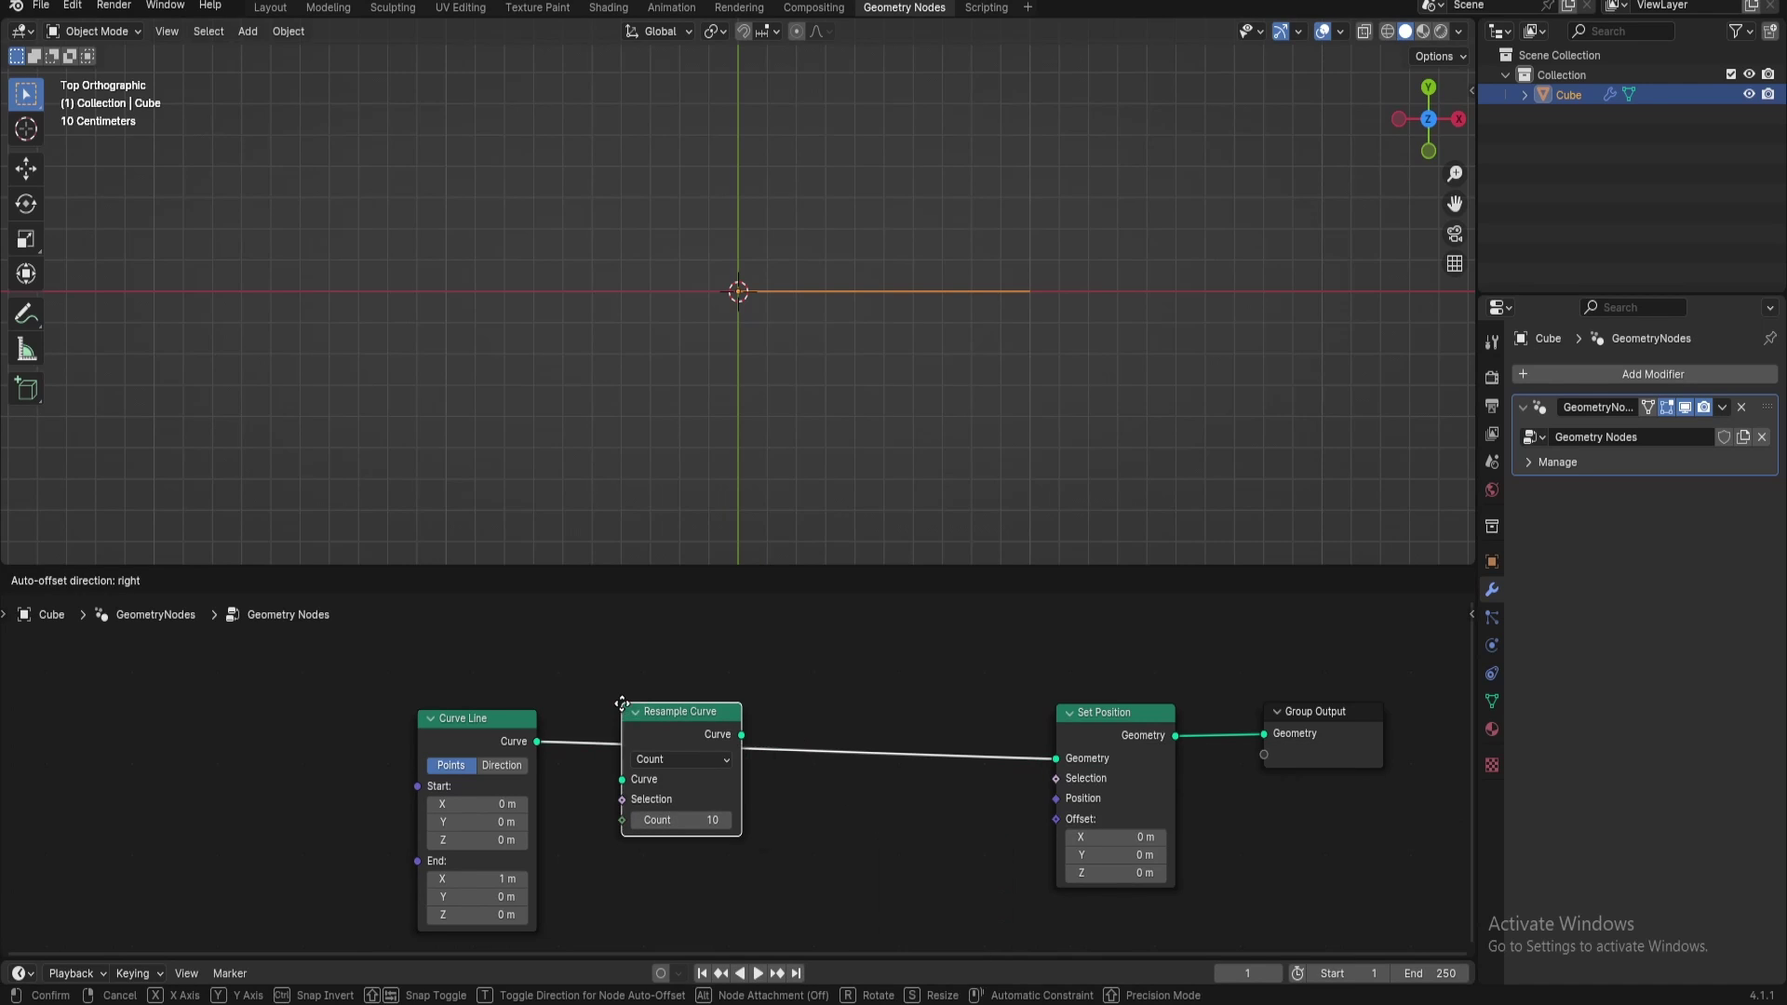
pyautogui.click(622, 703)
pyautogui.click(670, 819)
pyautogui.write('5')
pyautogui.press('Return')
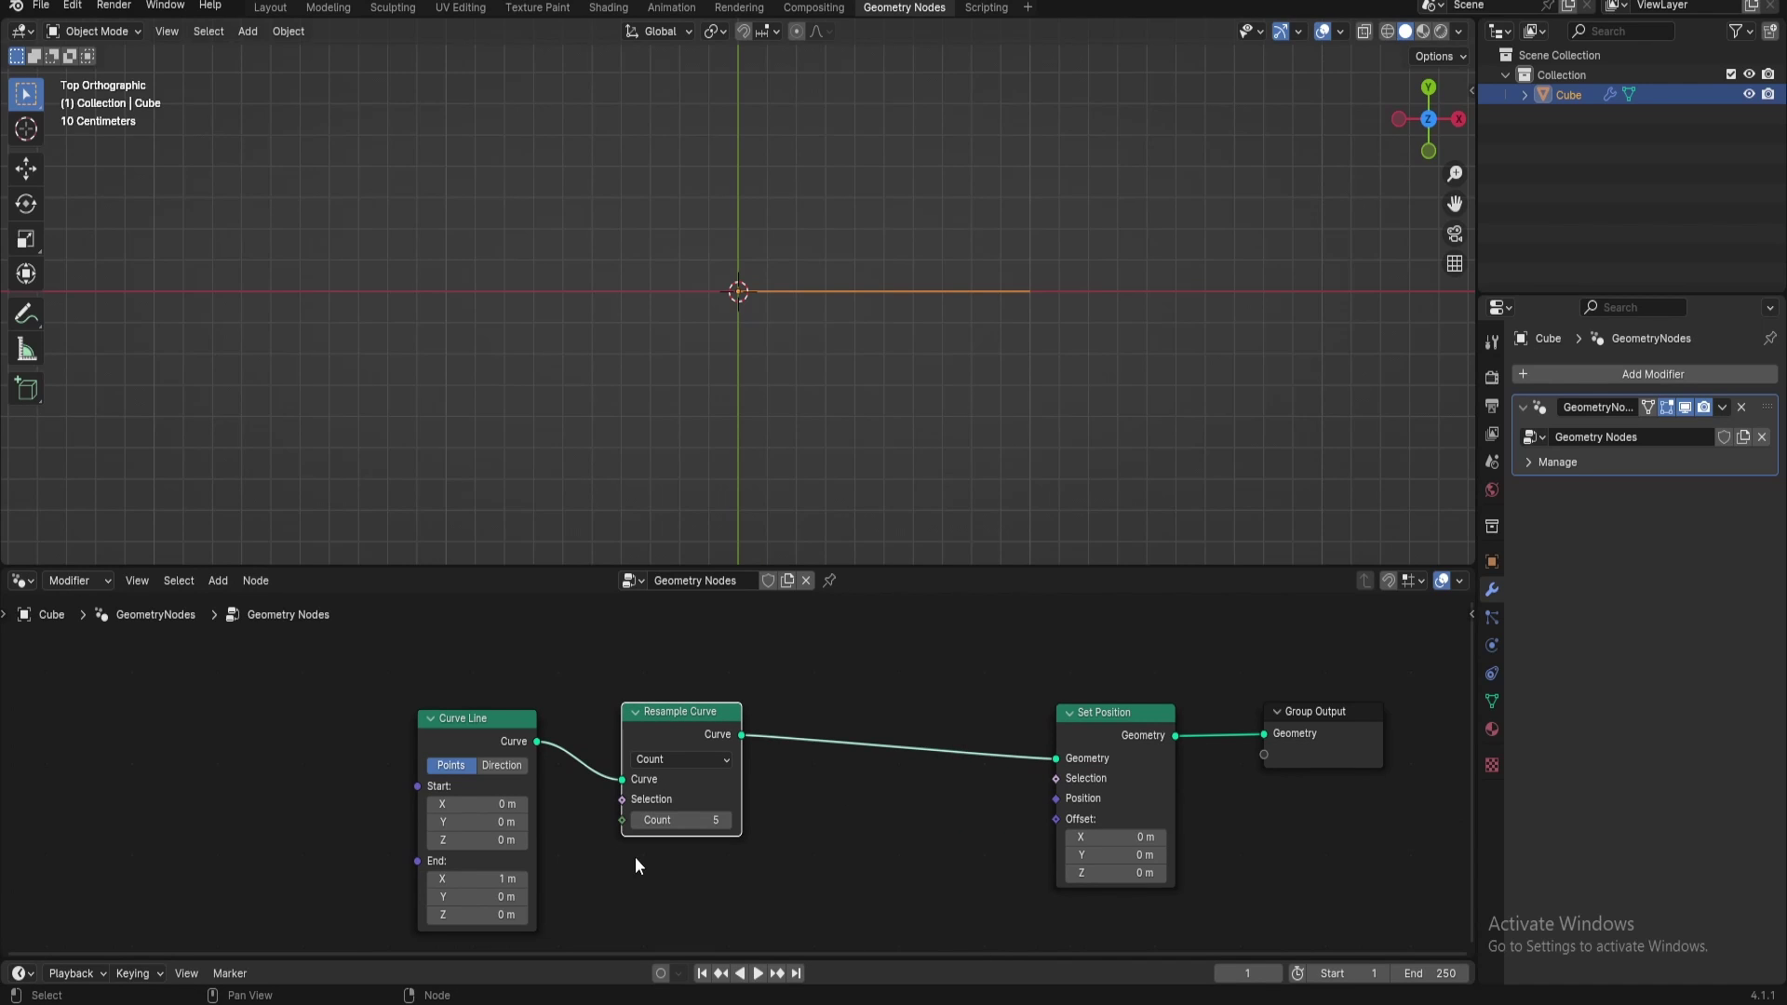
# Add an Endpoint Selection node connected to the Selection input of Set Position
pyautogui.moveTo(665, 768); pyautogui.dragTo(626, 768)
pyautogui.moveTo(1044, 776); pyautogui.dragTo(965, 821)
pyautogui.write('end')
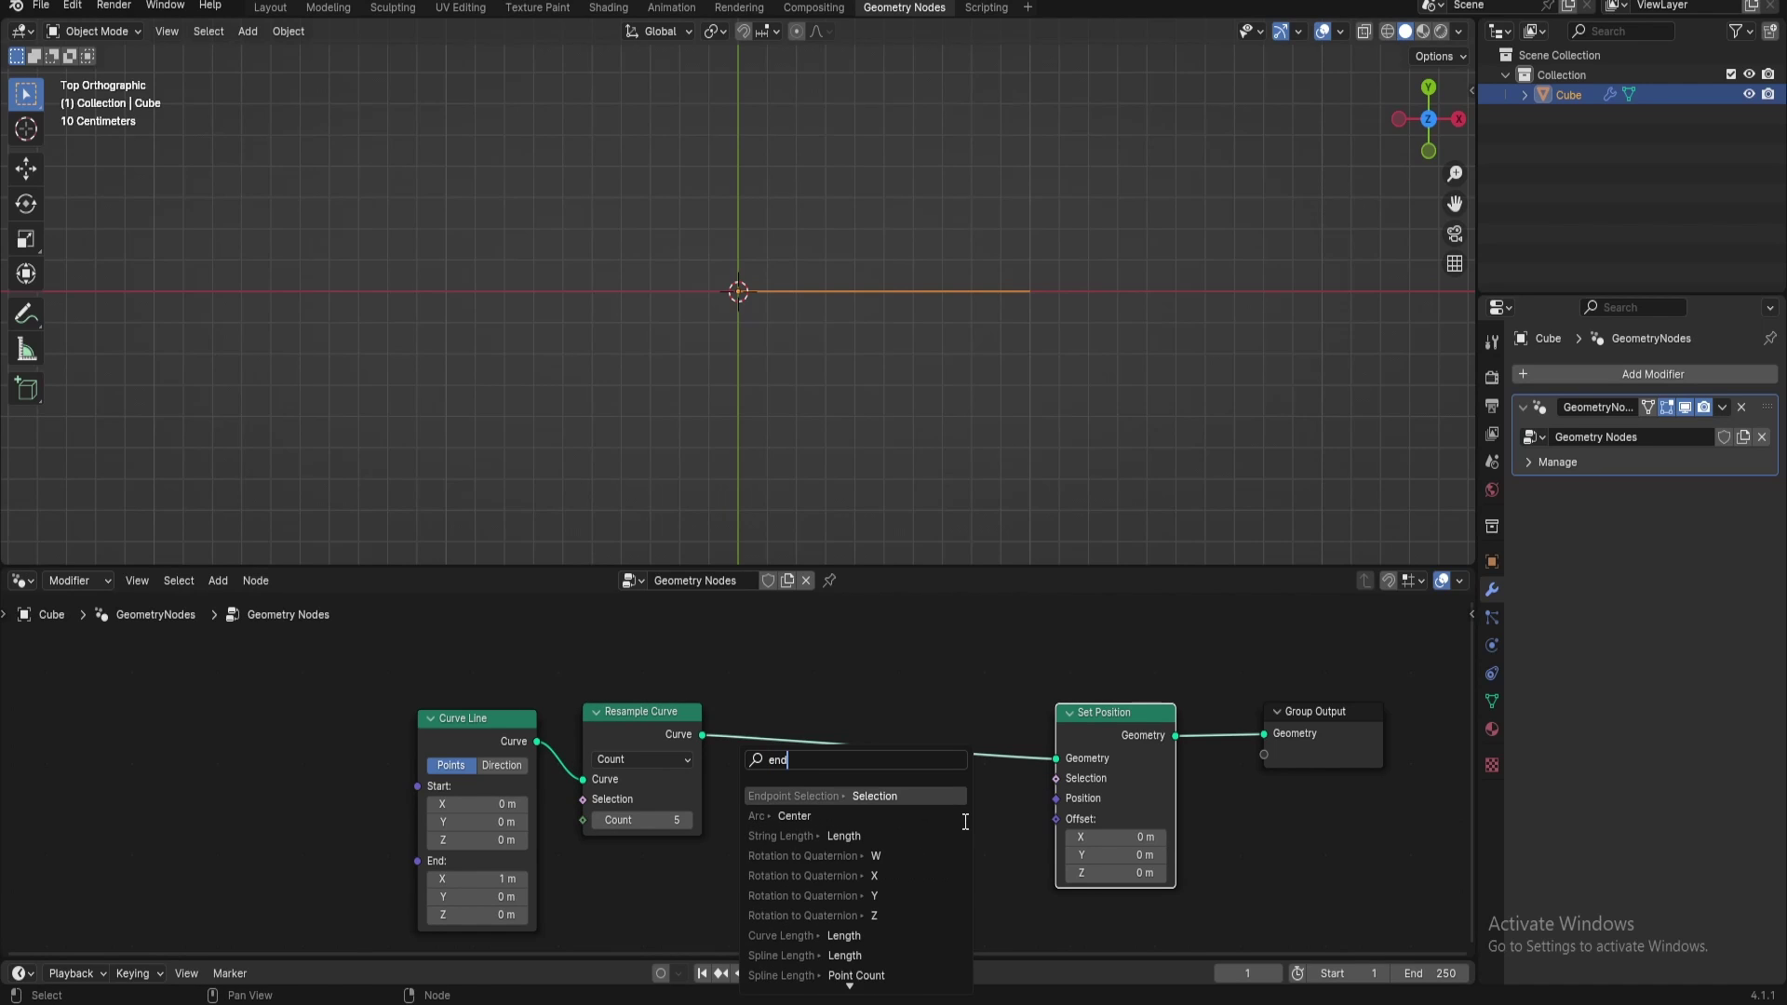
pyautogui.press('Return')
pyautogui.click(964, 821)
# Set the Endpoint Selection's start size to 0 and its end size to 3
pyautogui.click(899, 852)
pyautogui.write('0')
pyautogui.press('Return')
pyautogui.click(946, 872)
pyautogui.click(946, 872)
# Set the Endpoint Selection's end size to 4 and the Set Position offset to X 0.5 m and Y 0.5 m
pyautogui.moveTo(1128, 839); pyautogui.dragTo(1181, 855)
pyautogui.click(847, 872)
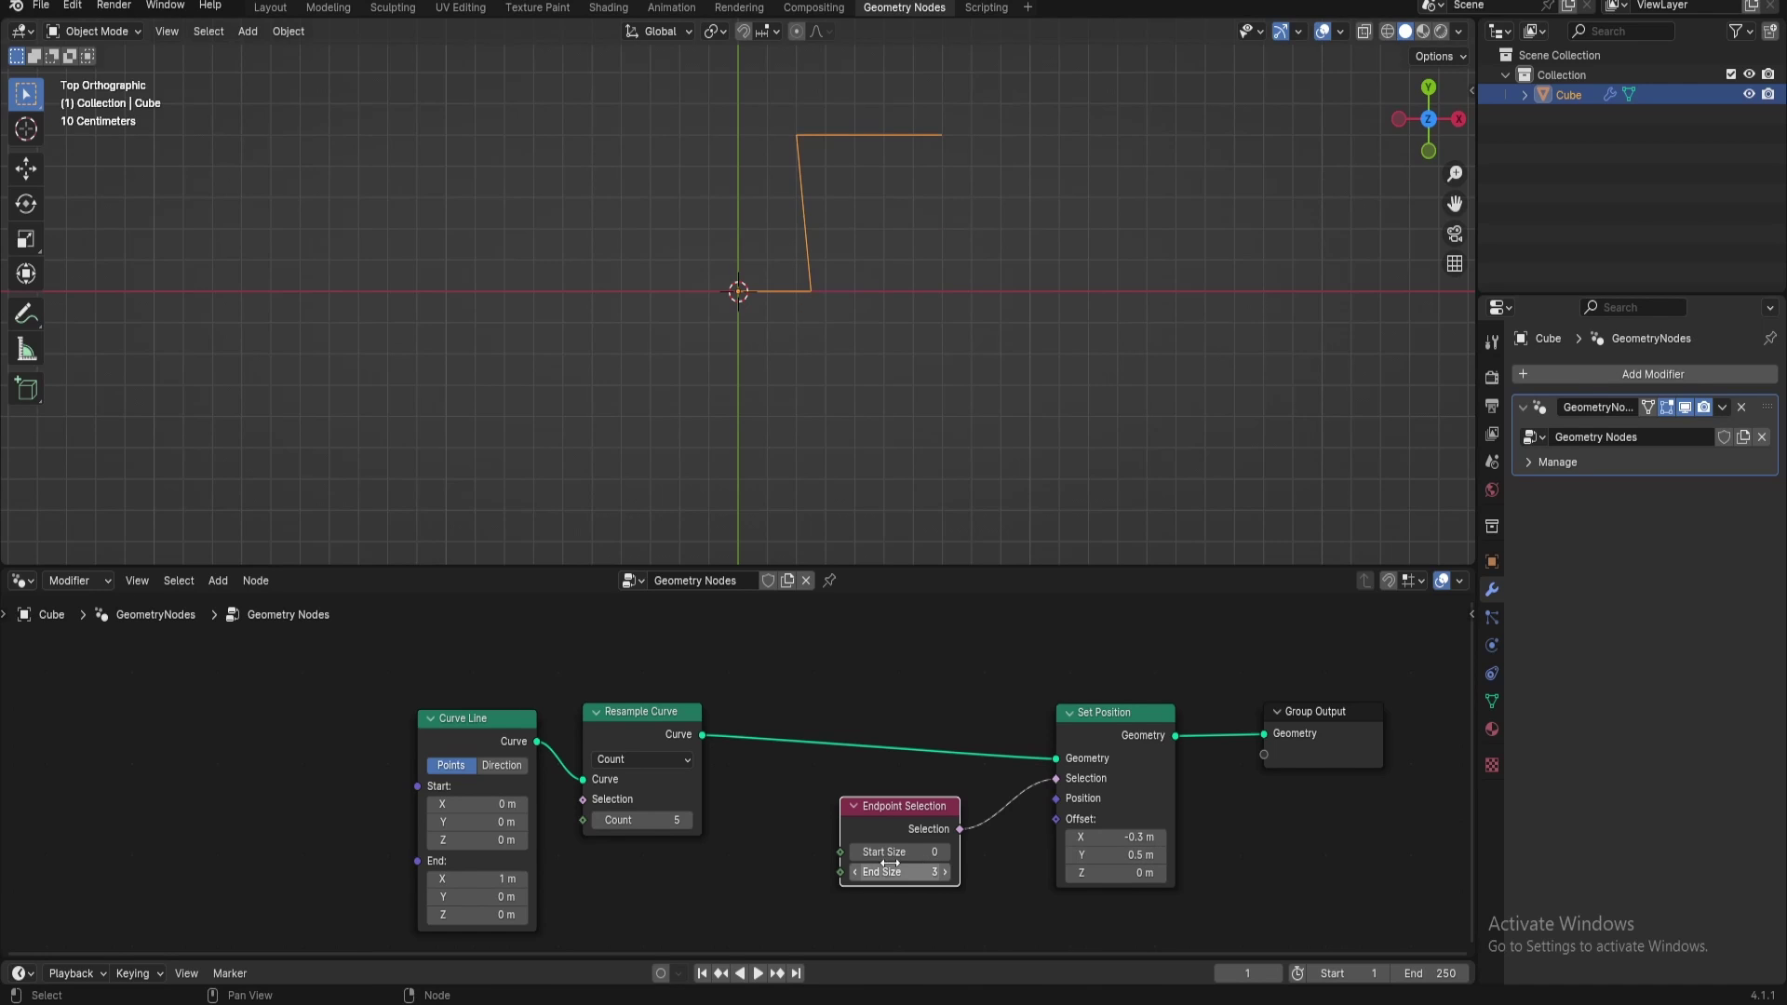
pyautogui.click(946, 873)
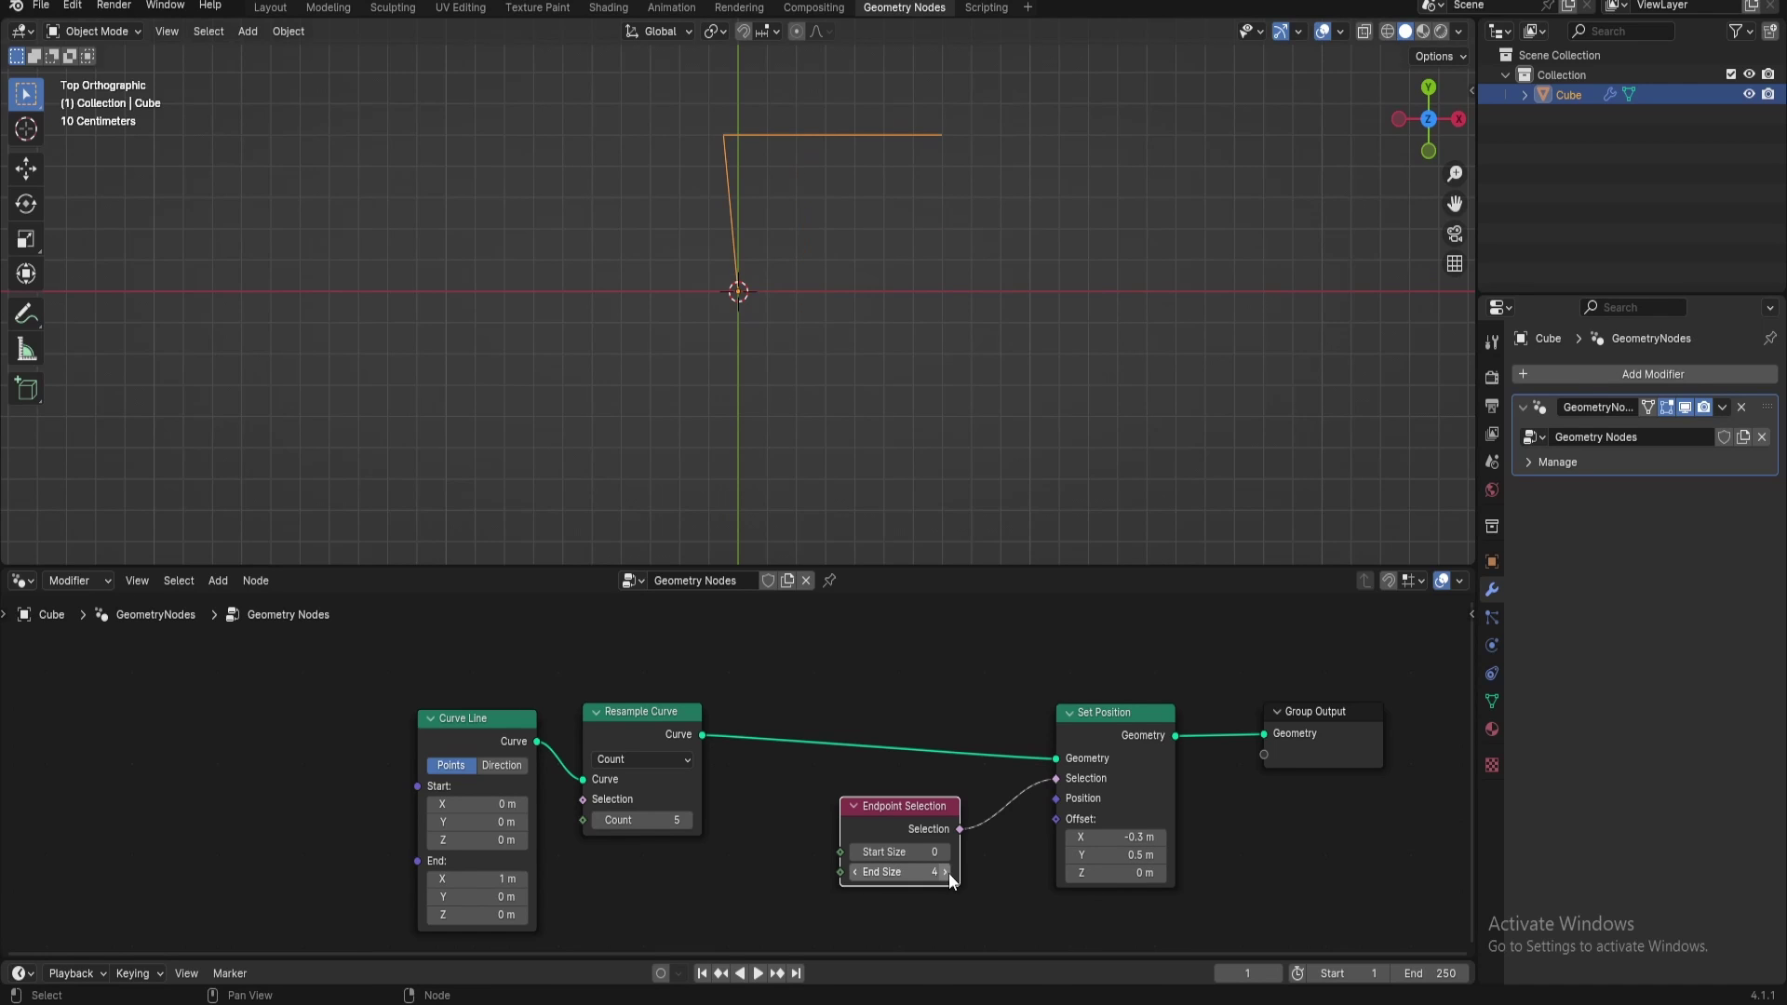
pyautogui.moveTo(1106, 838)
pyautogui.mouseDown()
pyautogui.moveTo(1163, 837)
pyautogui.moveTo(1108, 854)
pyautogui.mouseUp()
pyautogui.click(1111, 857)
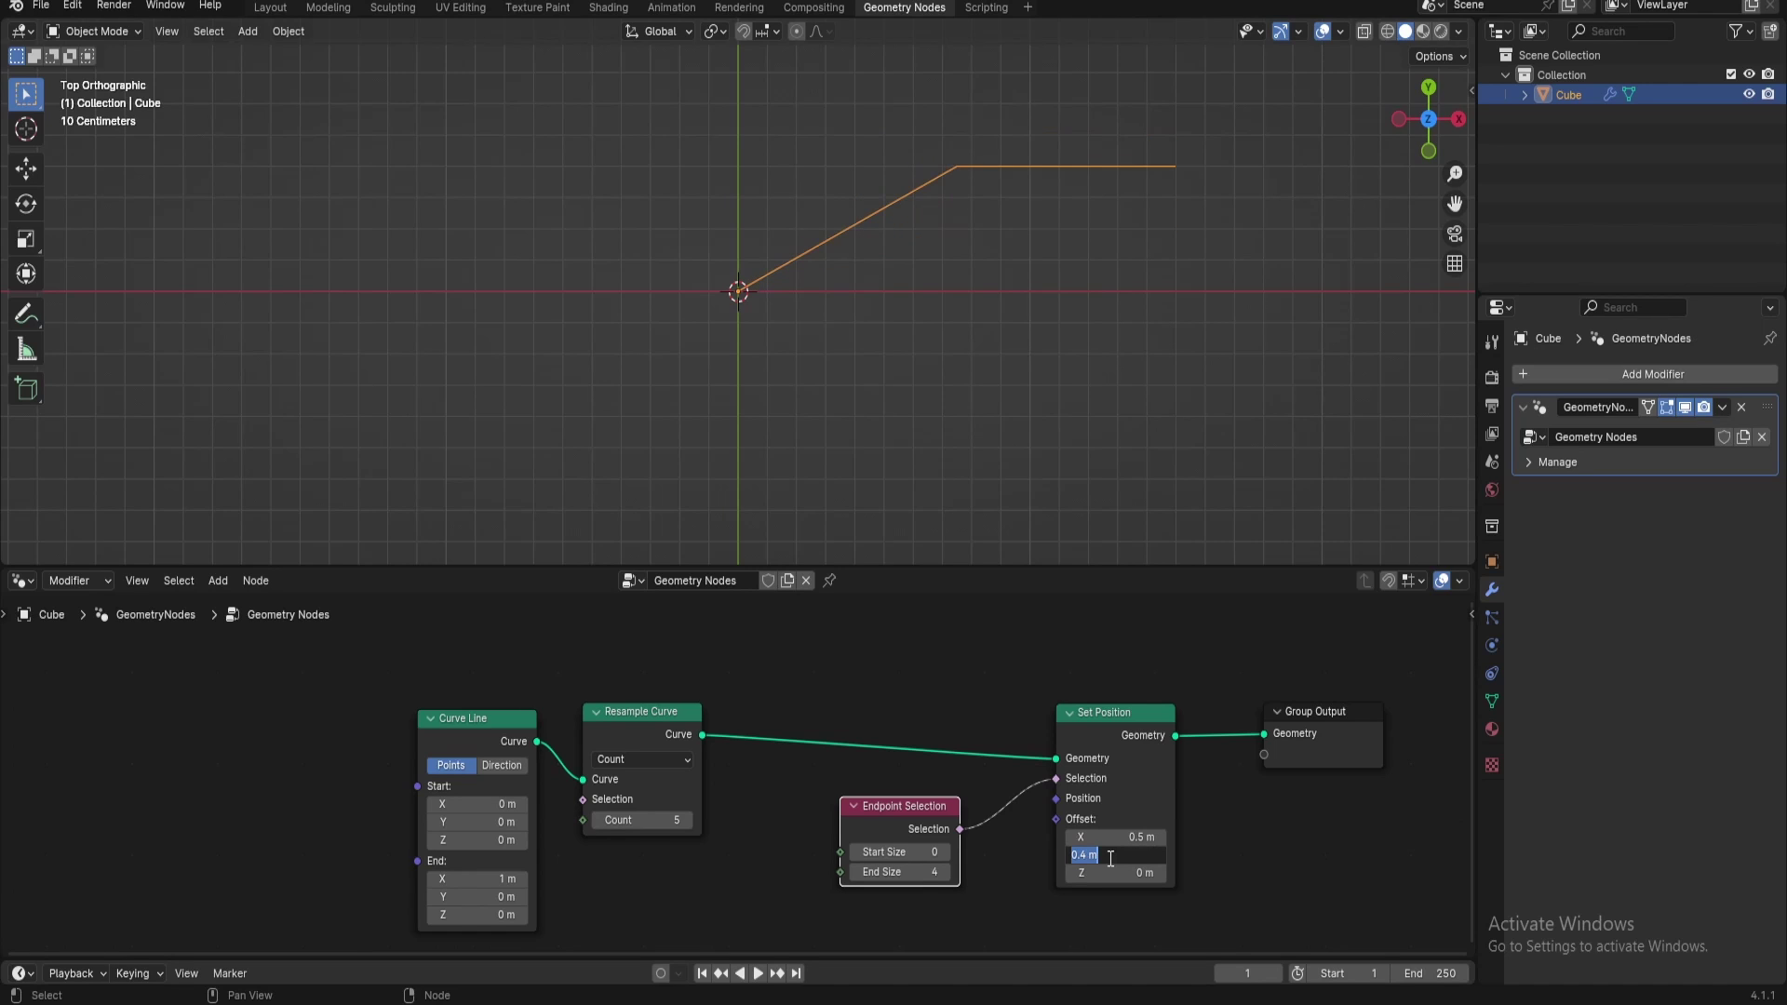
pyautogui.write('0.5')
pyautogui.press('Return')
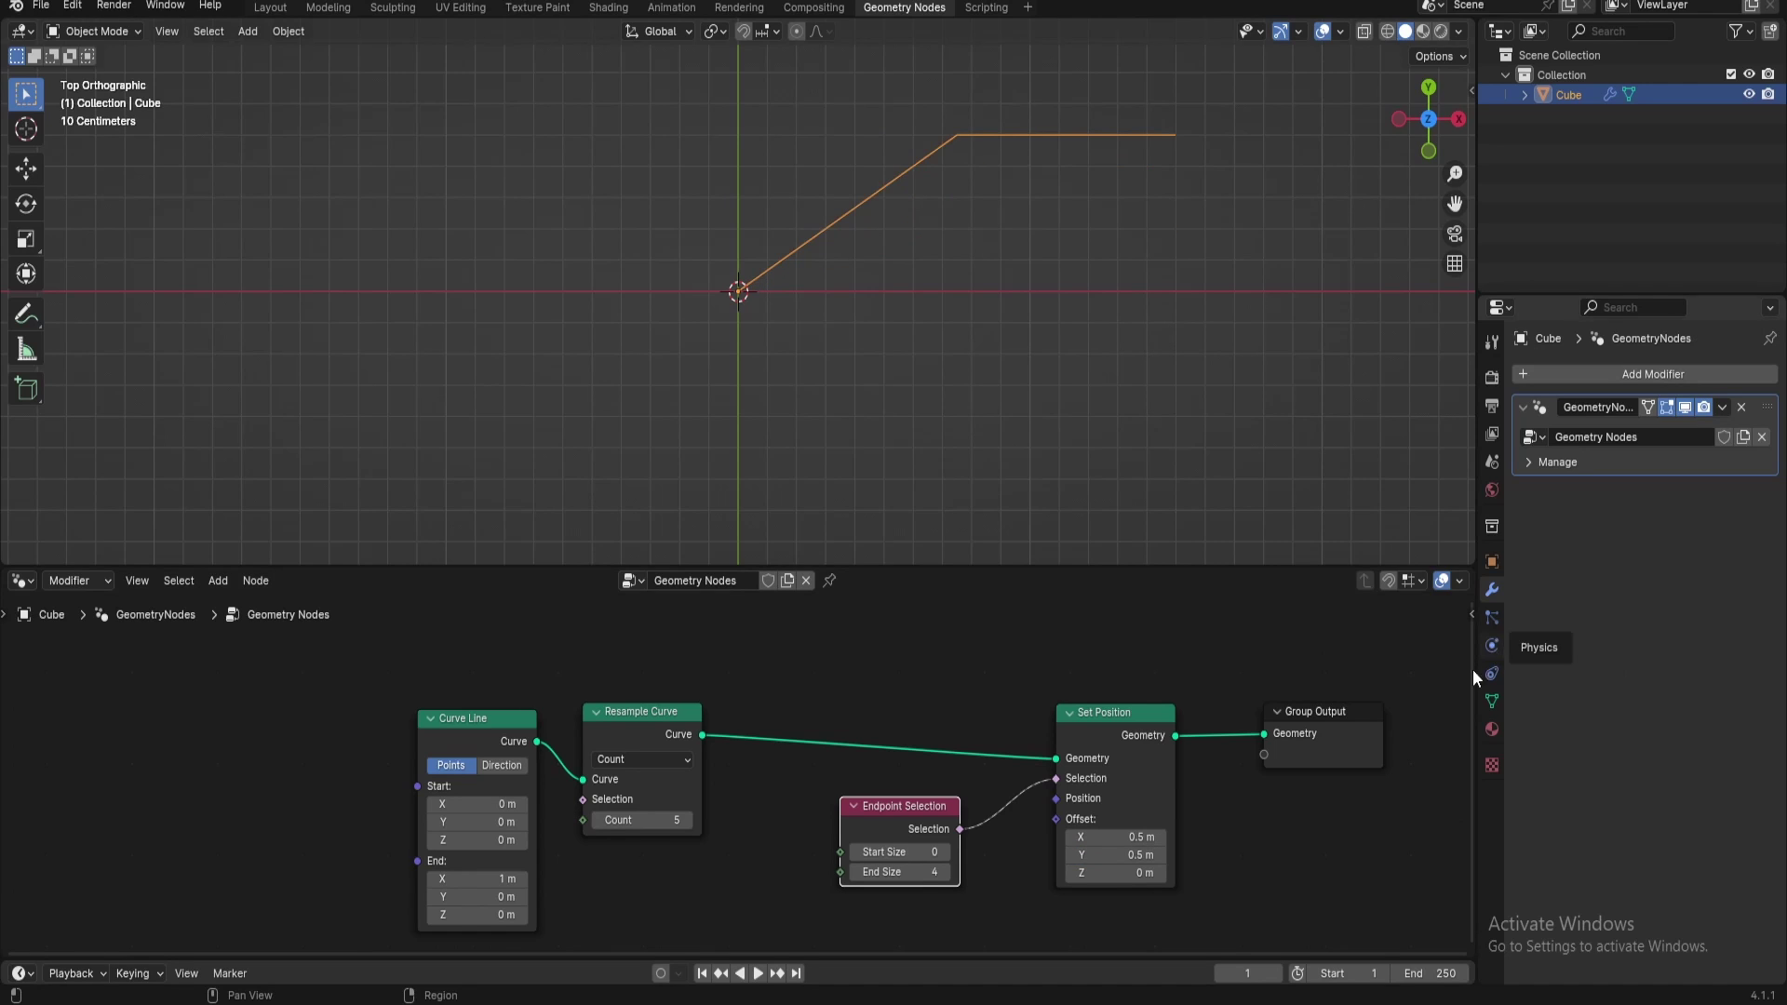
# Move Group Output farther from Set Position and insert a Curve to Mesh node between them
pyautogui.scroll(-2, 1053, 244)
pyautogui.keyDown('shift'); pyautogui.moveTo(1059, 268); pyautogui.dragTo(915, 333, button='middle'); pyautogui.keyUp('shift')
pyautogui.scroll(1, 974, 266)
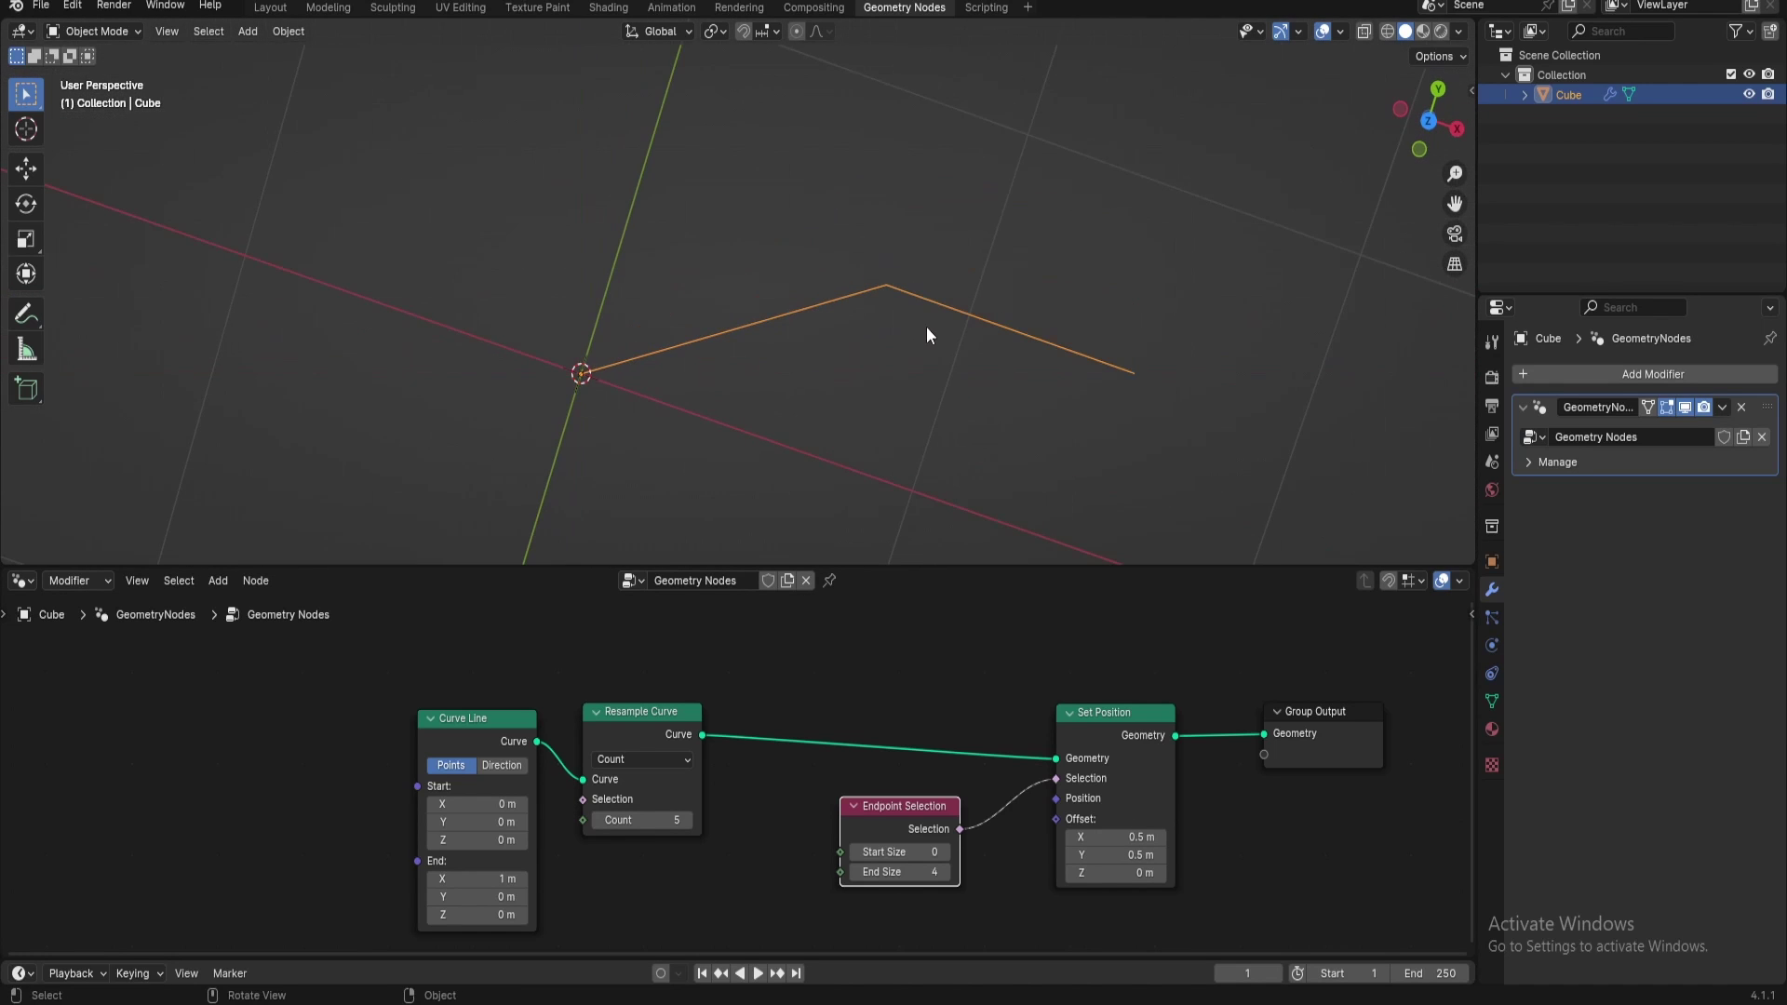
pyautogui.press('KP_7')
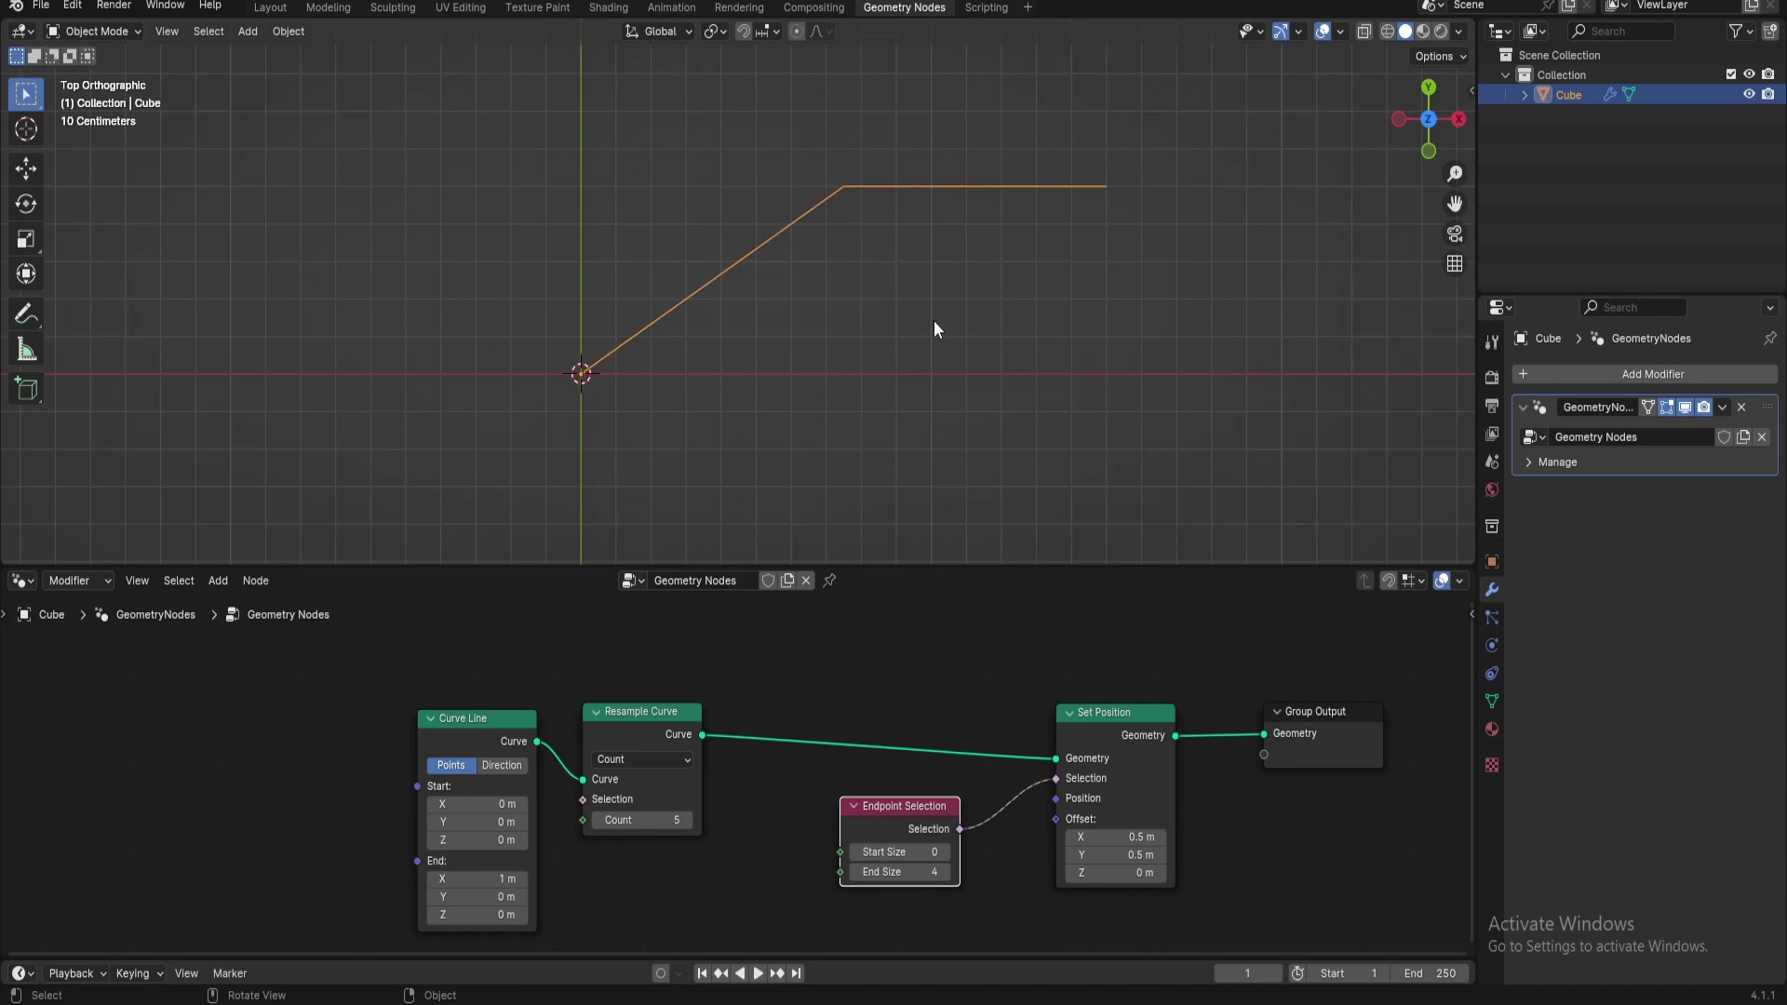
pyautogui.moveTo(1100, 607); pyautogui.dragTo(639, 642, button='middle')
pyautogui.moveTo(864, 763); pyautogui.dragTo(1391, 790)
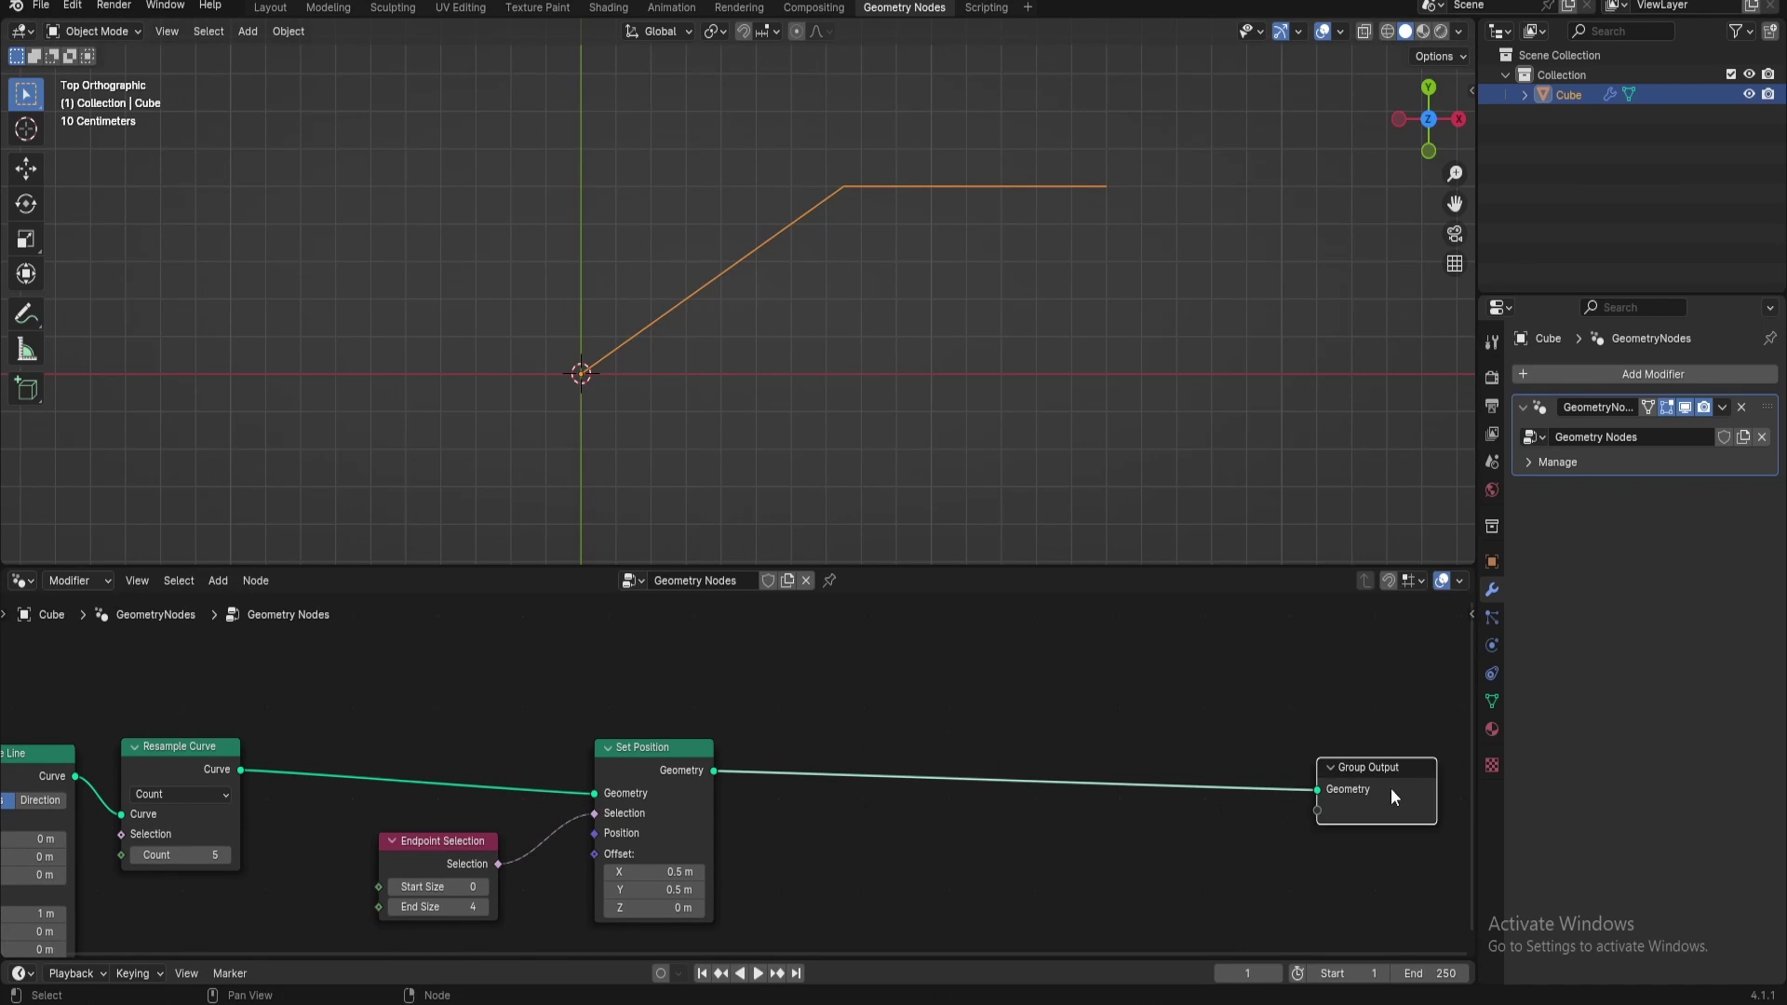
pyautogui.hotkey('shift', 'a')
pyautogui.moveTo(1360, 784)
pyautogui.write('curve to mesh')
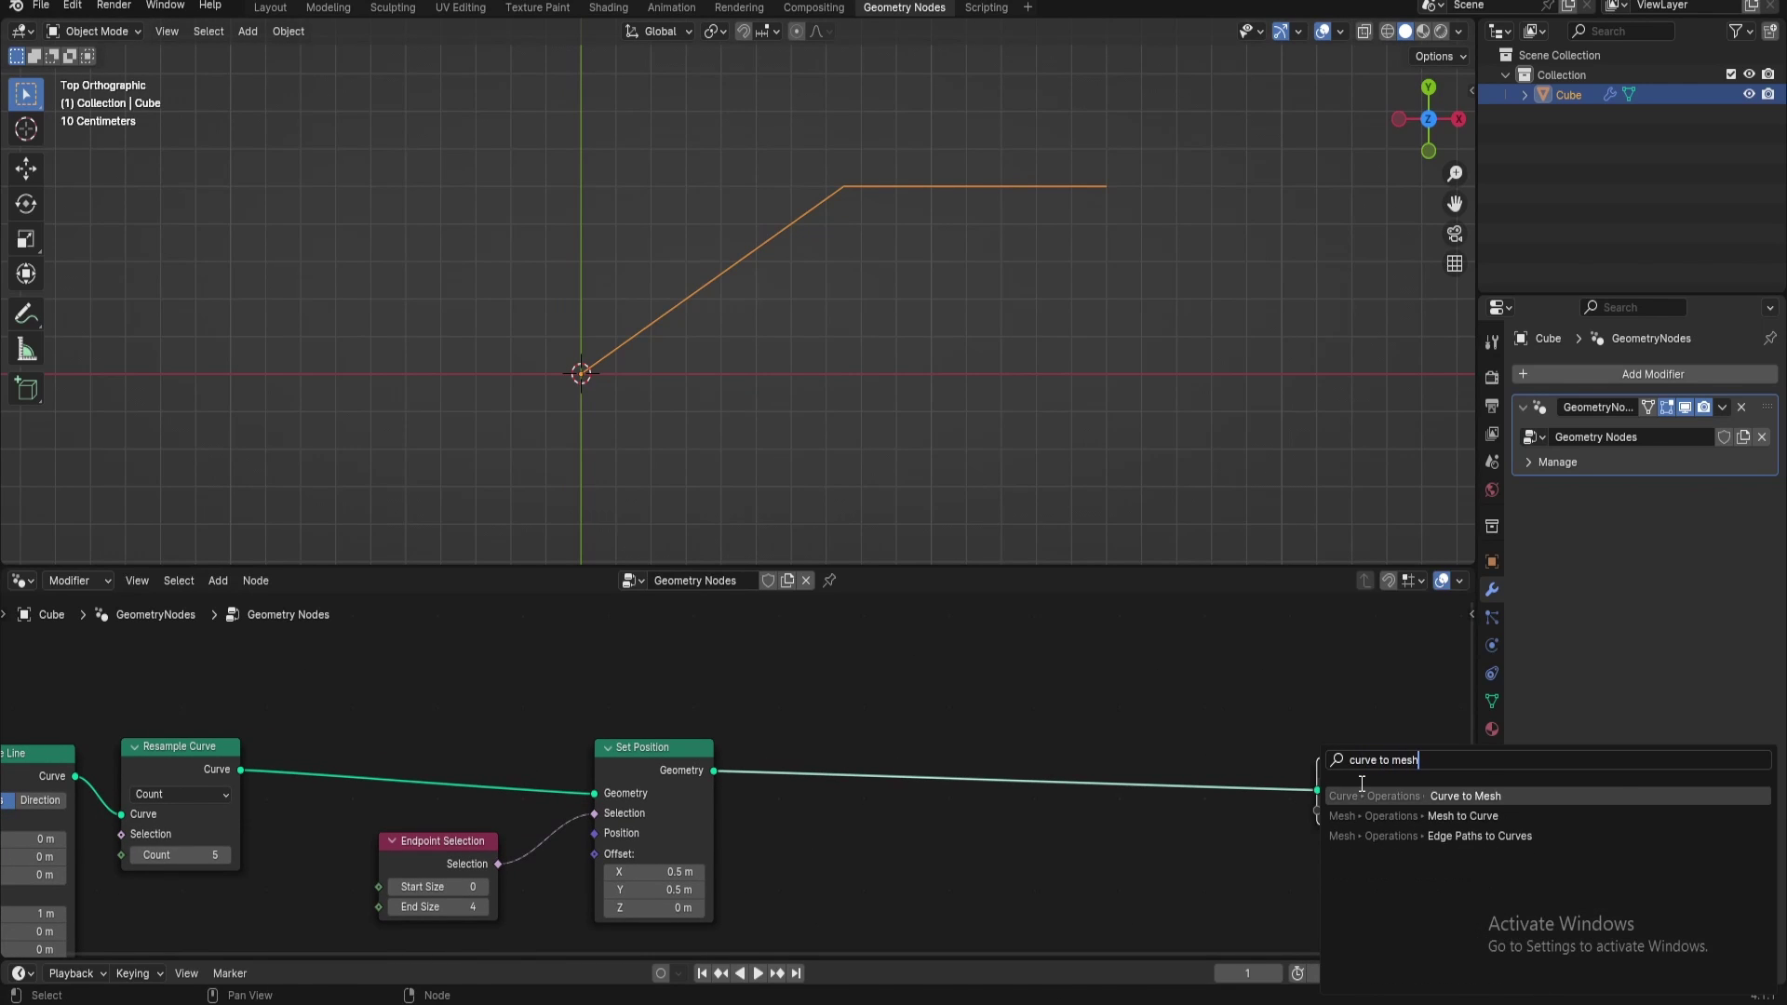
pyautogui.press('Return')
pyautogui.click(1101, 740)
# Add a second Curve Line node as the profile curve of Curve to Mesh
pyautogui.moveTo(1103, 813); pyautogui.dragTo(1031, 845)
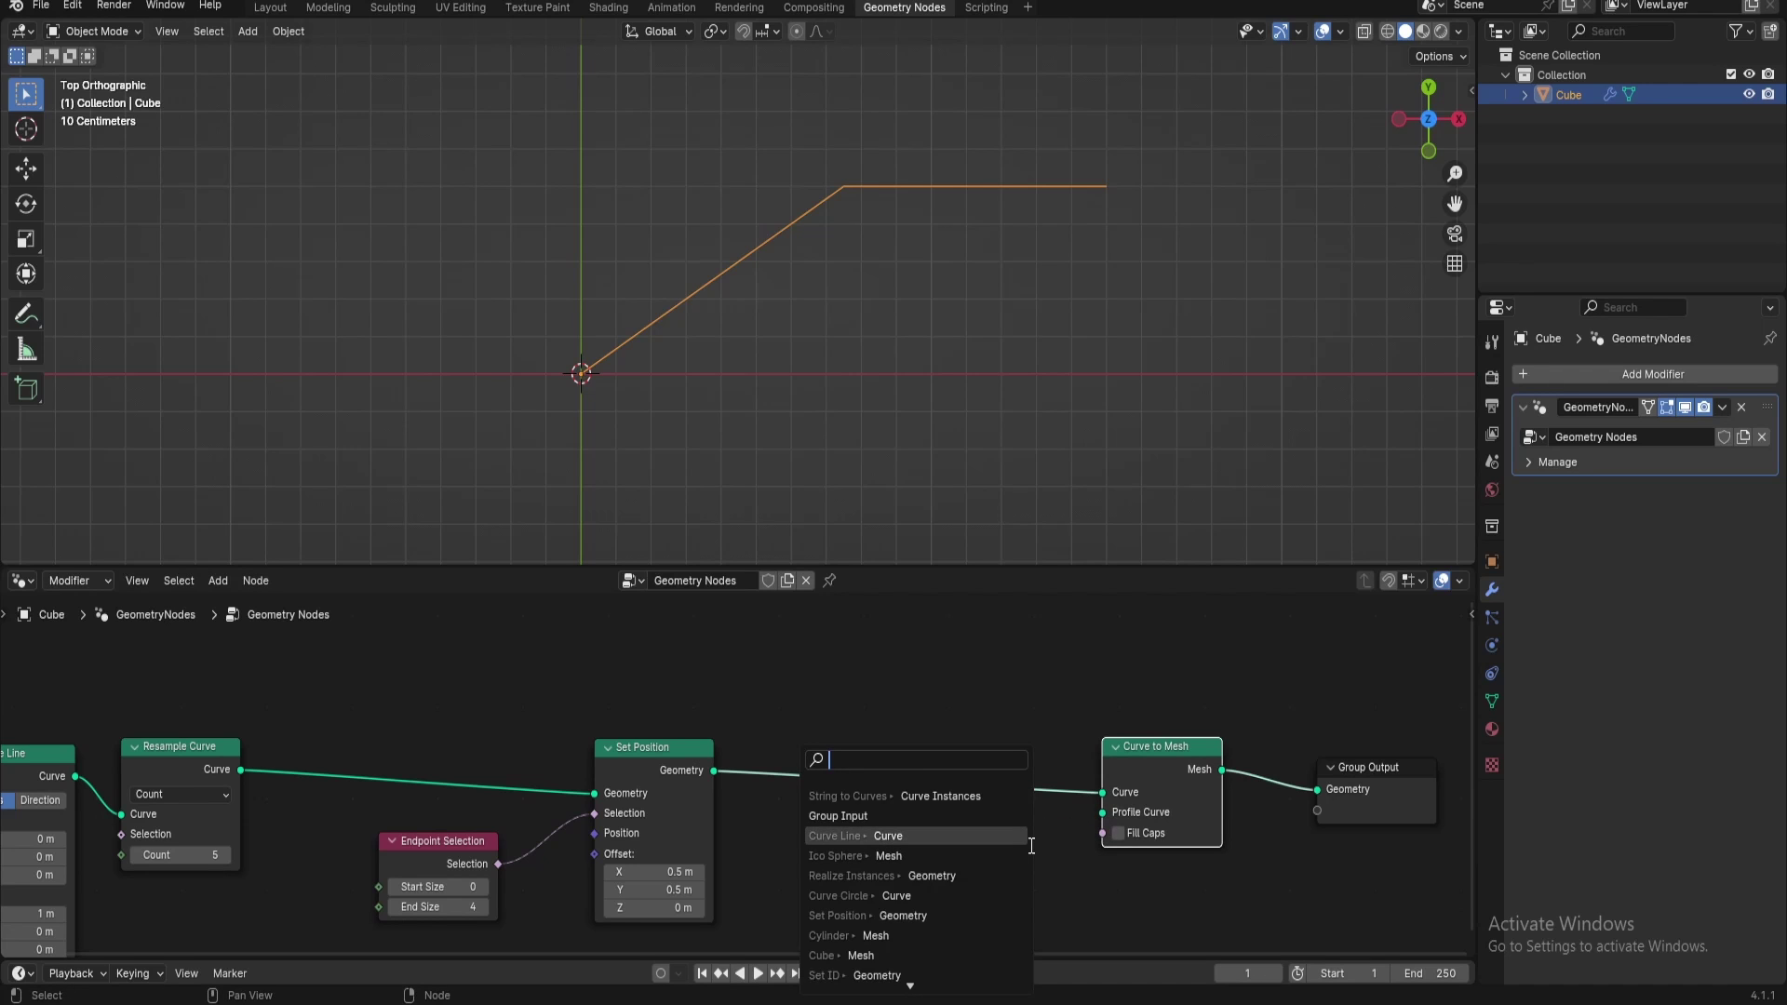
pyautogui.write('curve line')
pyautogui.press('Return')
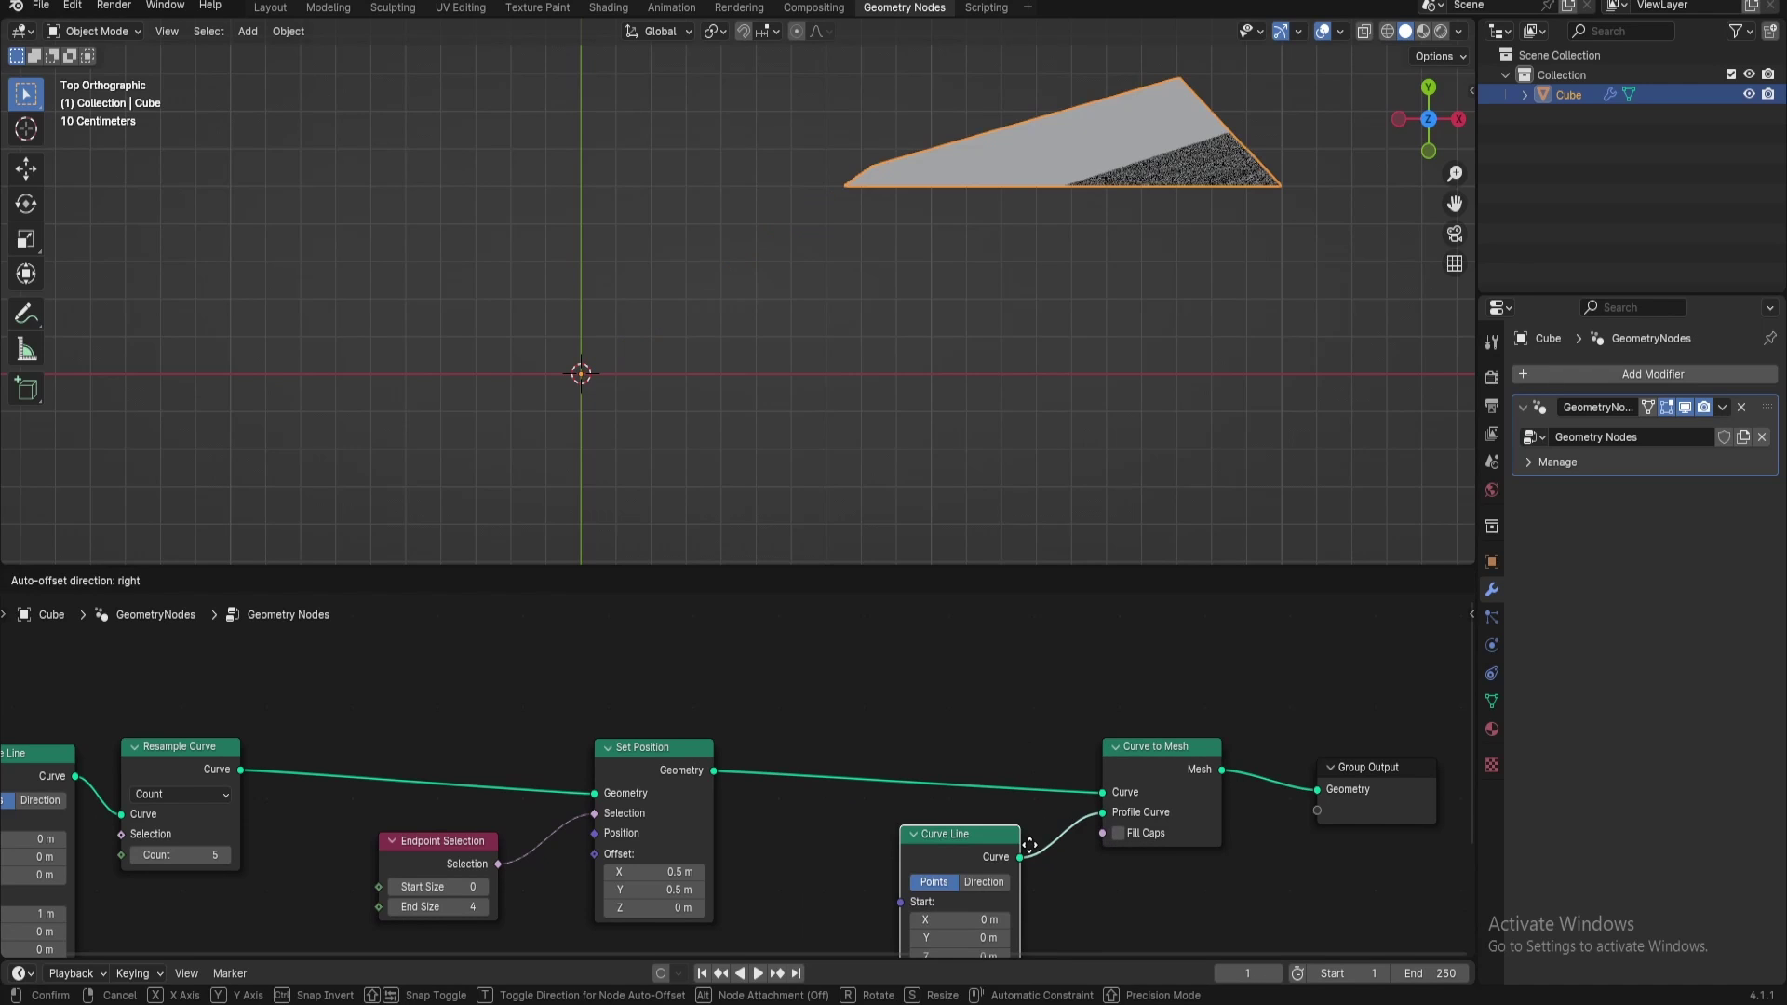
pyautogui.click(1029, 843)
# Set the profile Curve Line's end Z to 0 m and its start X to 0.01 m
pyautogui.scroll(1, 974, 721)
pyautogui.moveTo(970, 713); pyautogui.dragTo(944, 592, button='middle')
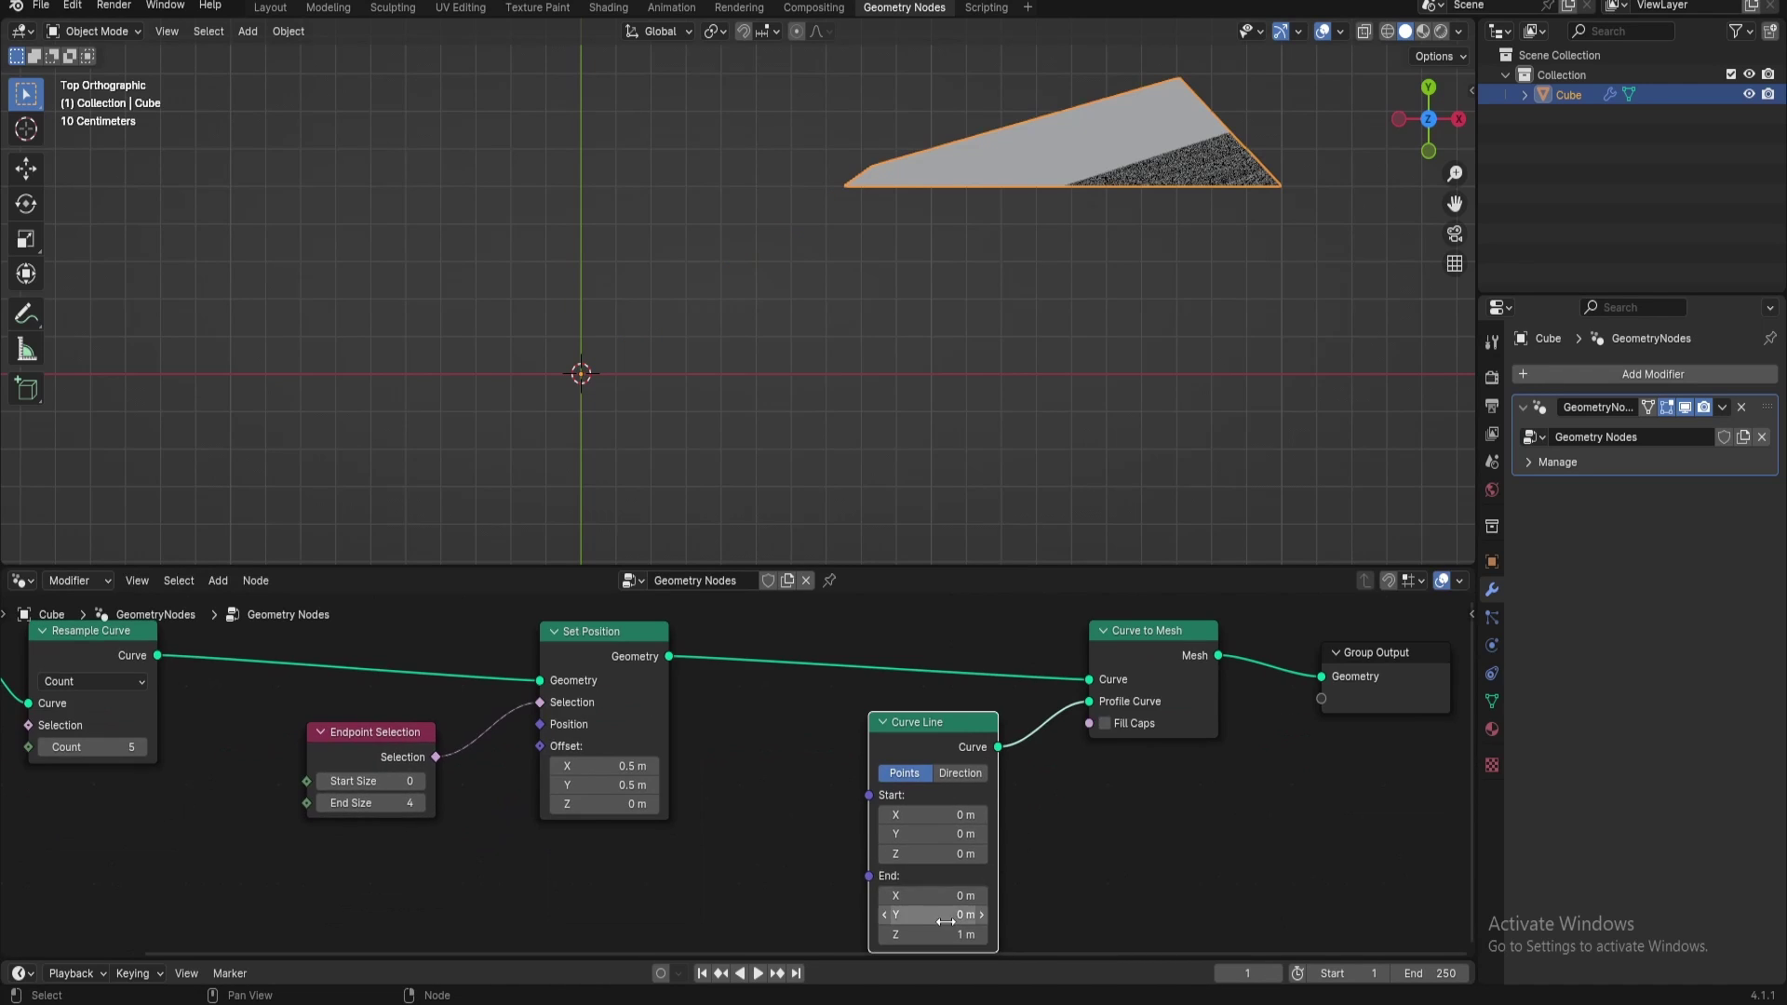
pyautogui.click(940, 935)
pyautogui.write('0')
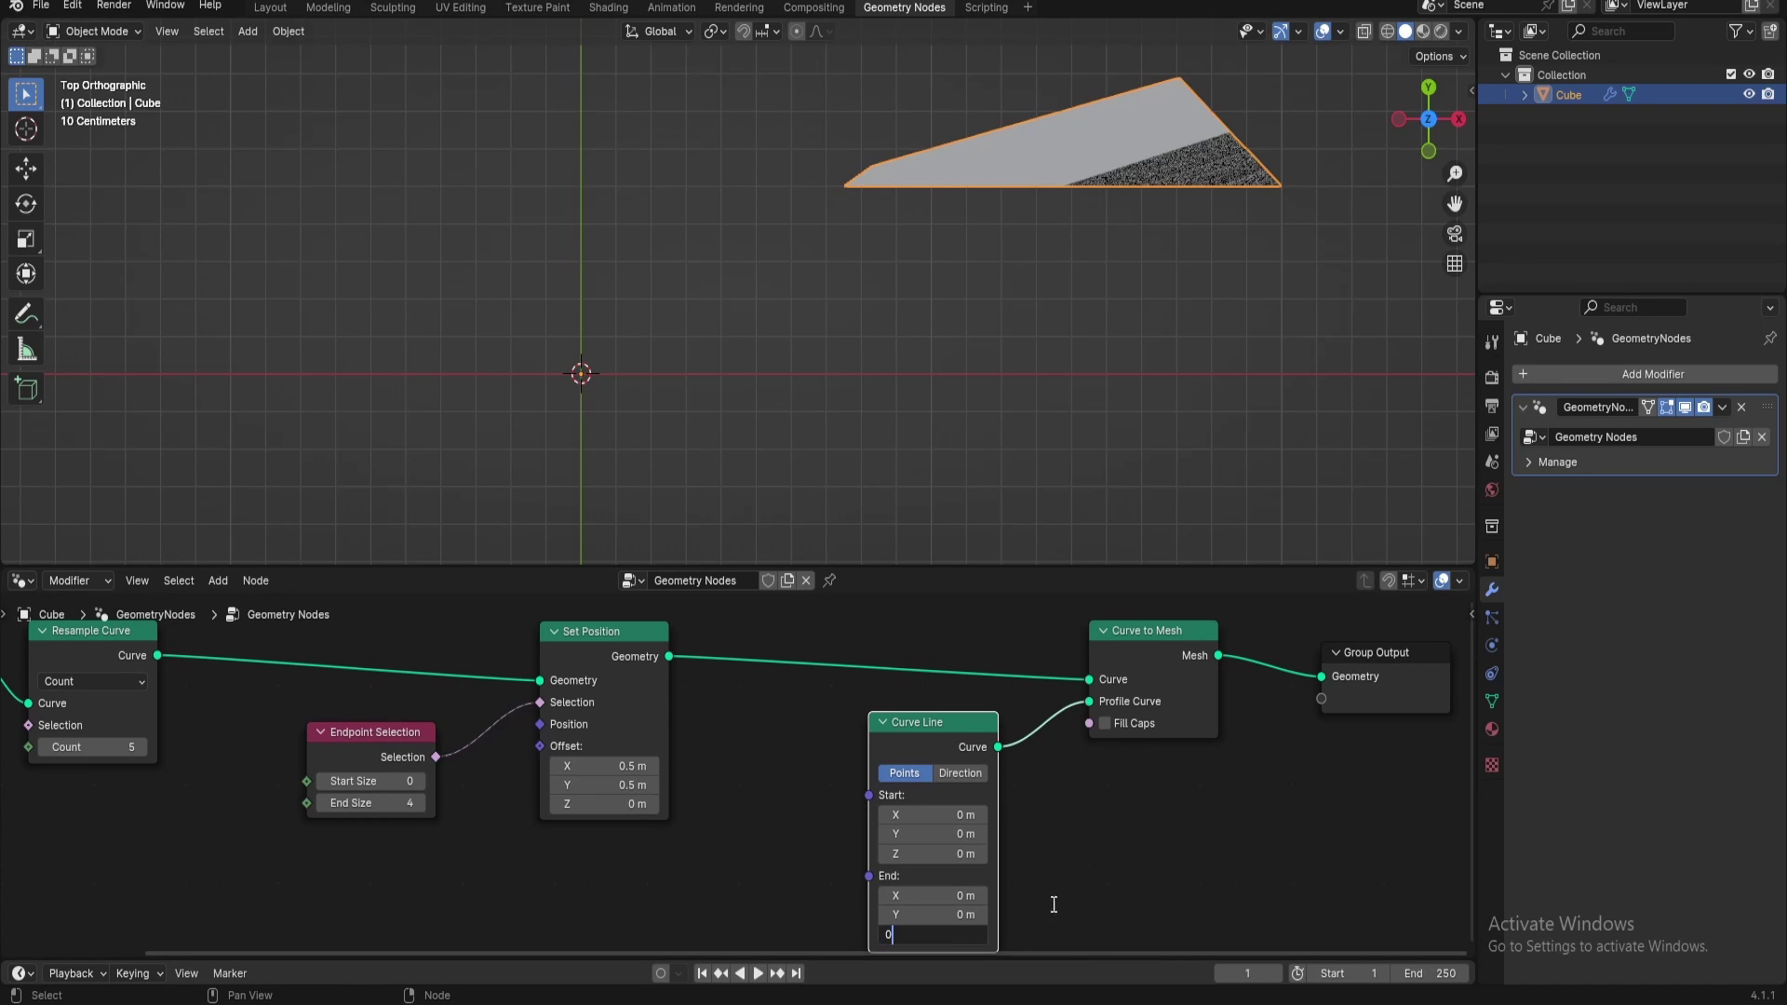
pyautogui.press('Return')
pyautogui.click(941, 816)
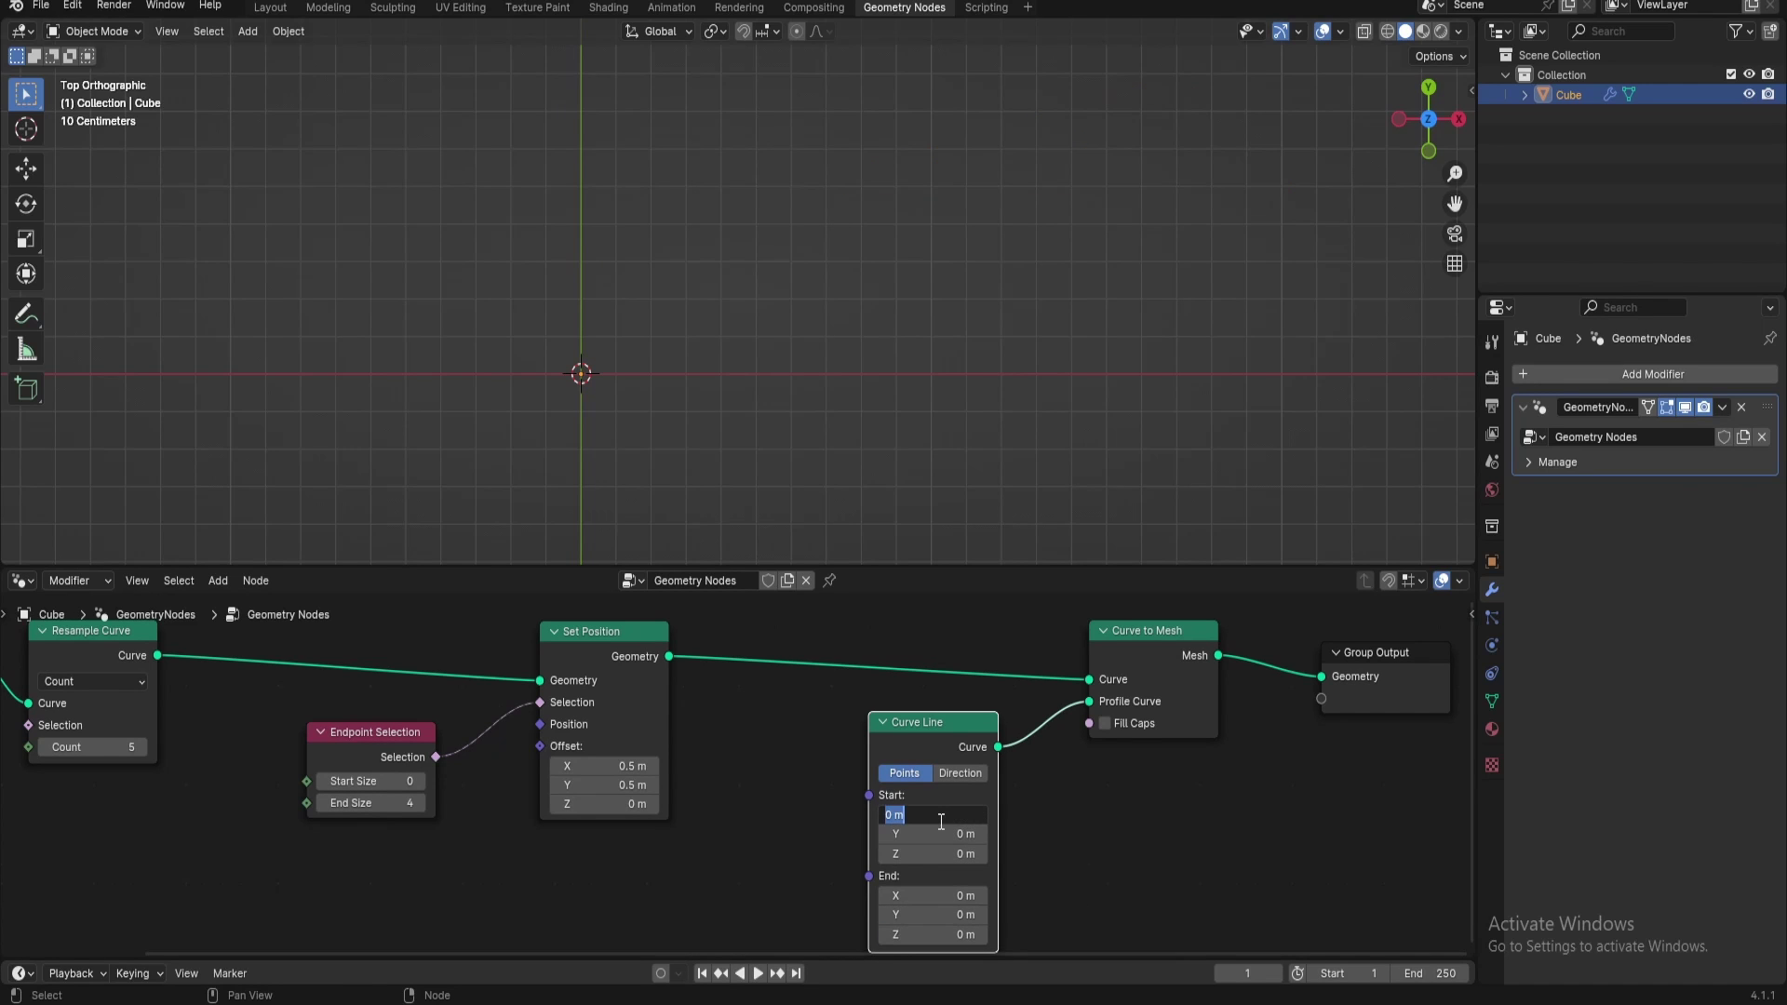
pyautogui.write('-')
pyautogui.press('Return')
pyautogui.click(941, 816)
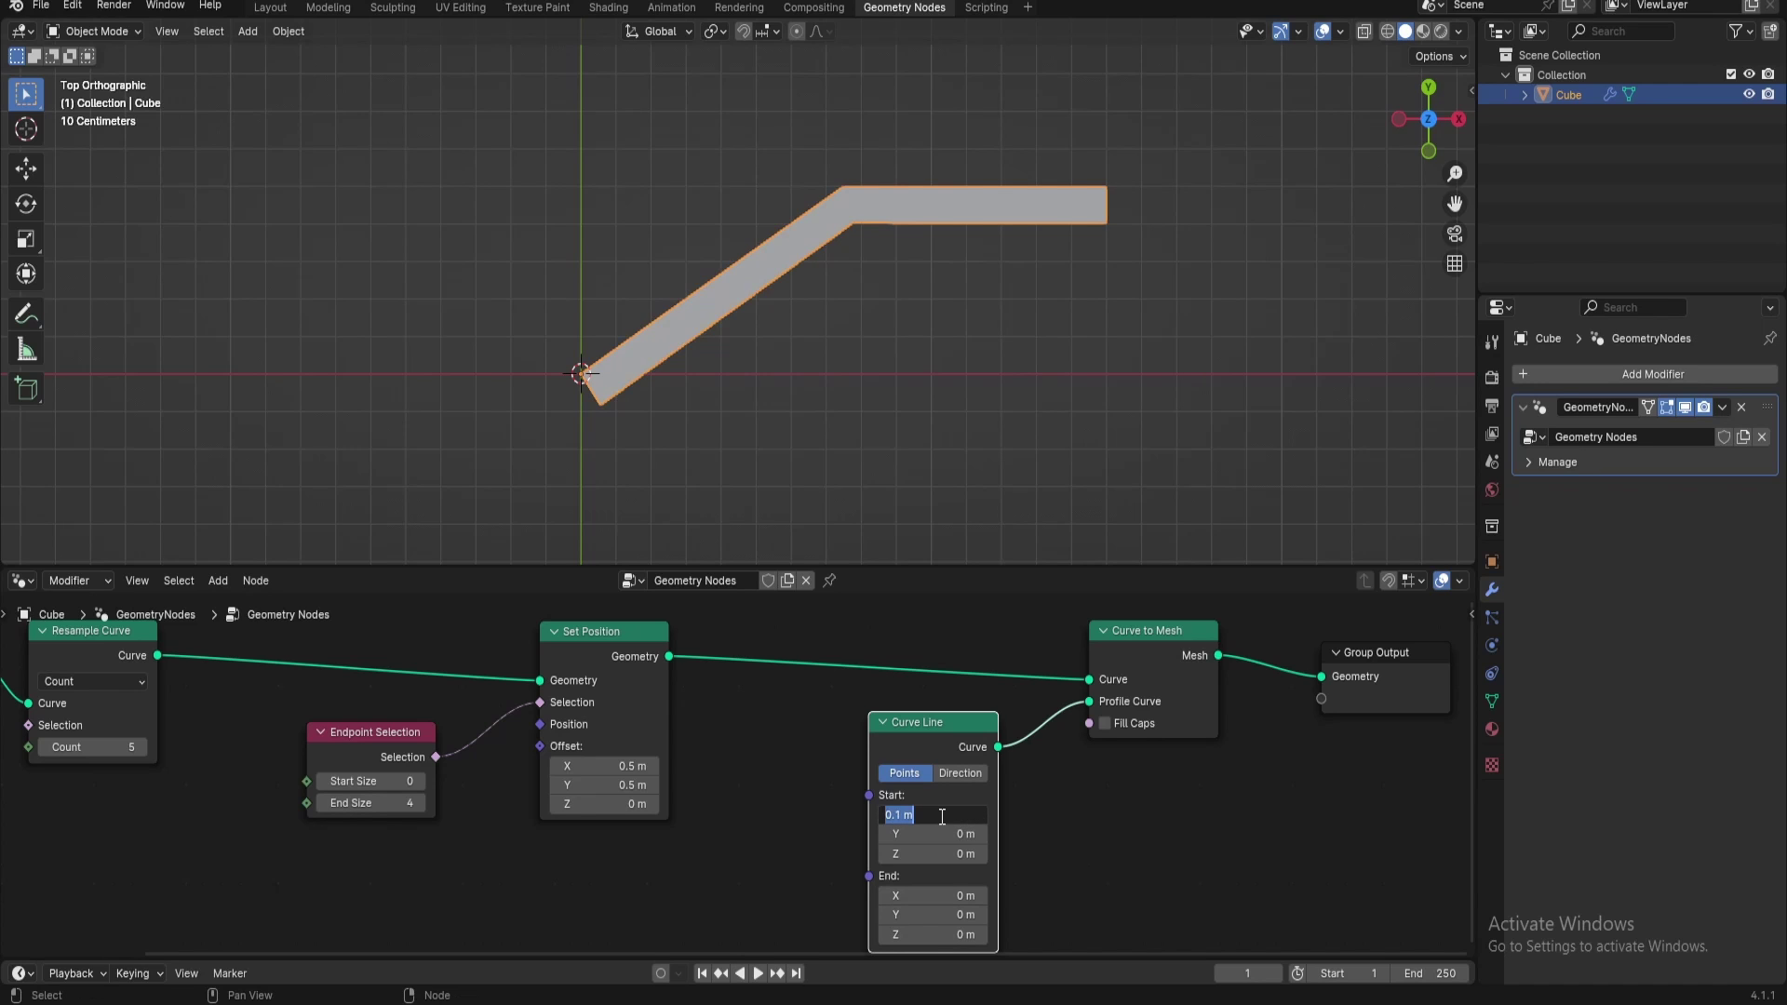
pyautogui.write('0.01')
pyautogui.press('Return')
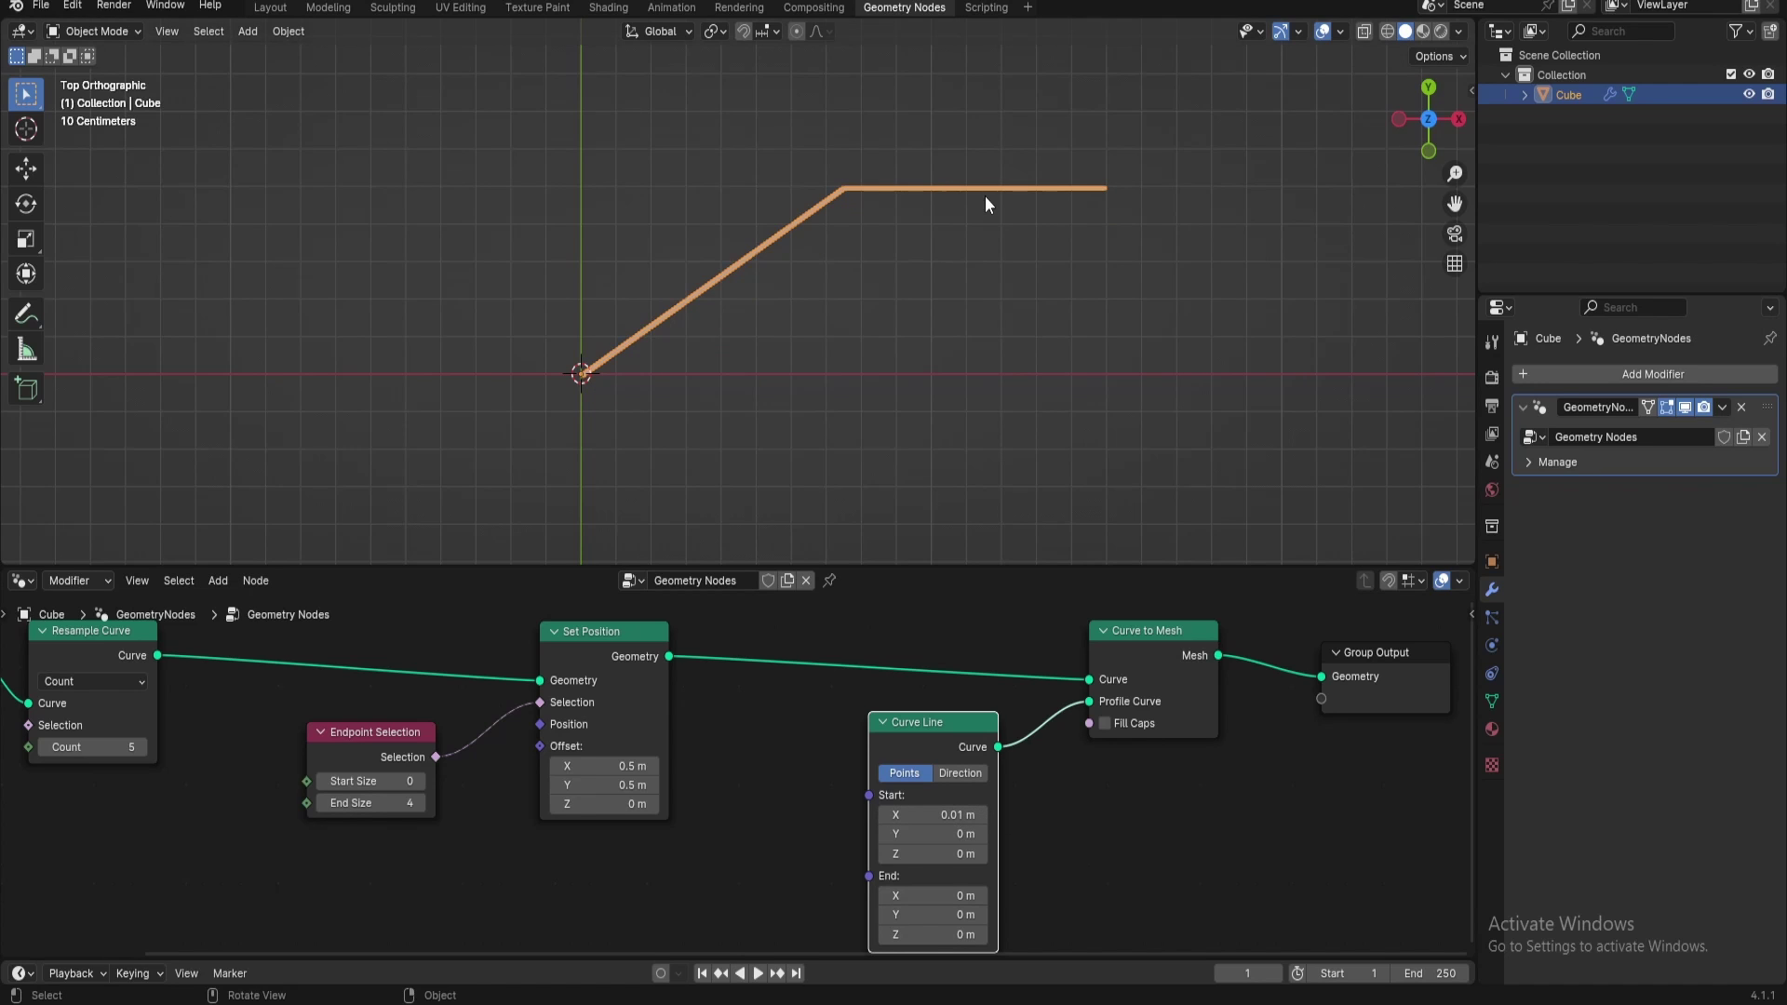
# Deselect the object and move the first Curve Line and Resample Curve nodes closer to Set Position
pyautogui.click(984, 261)
pyautogui.moveTo(968, 385); pyautogui.dragTo(846, 226, button='middle')
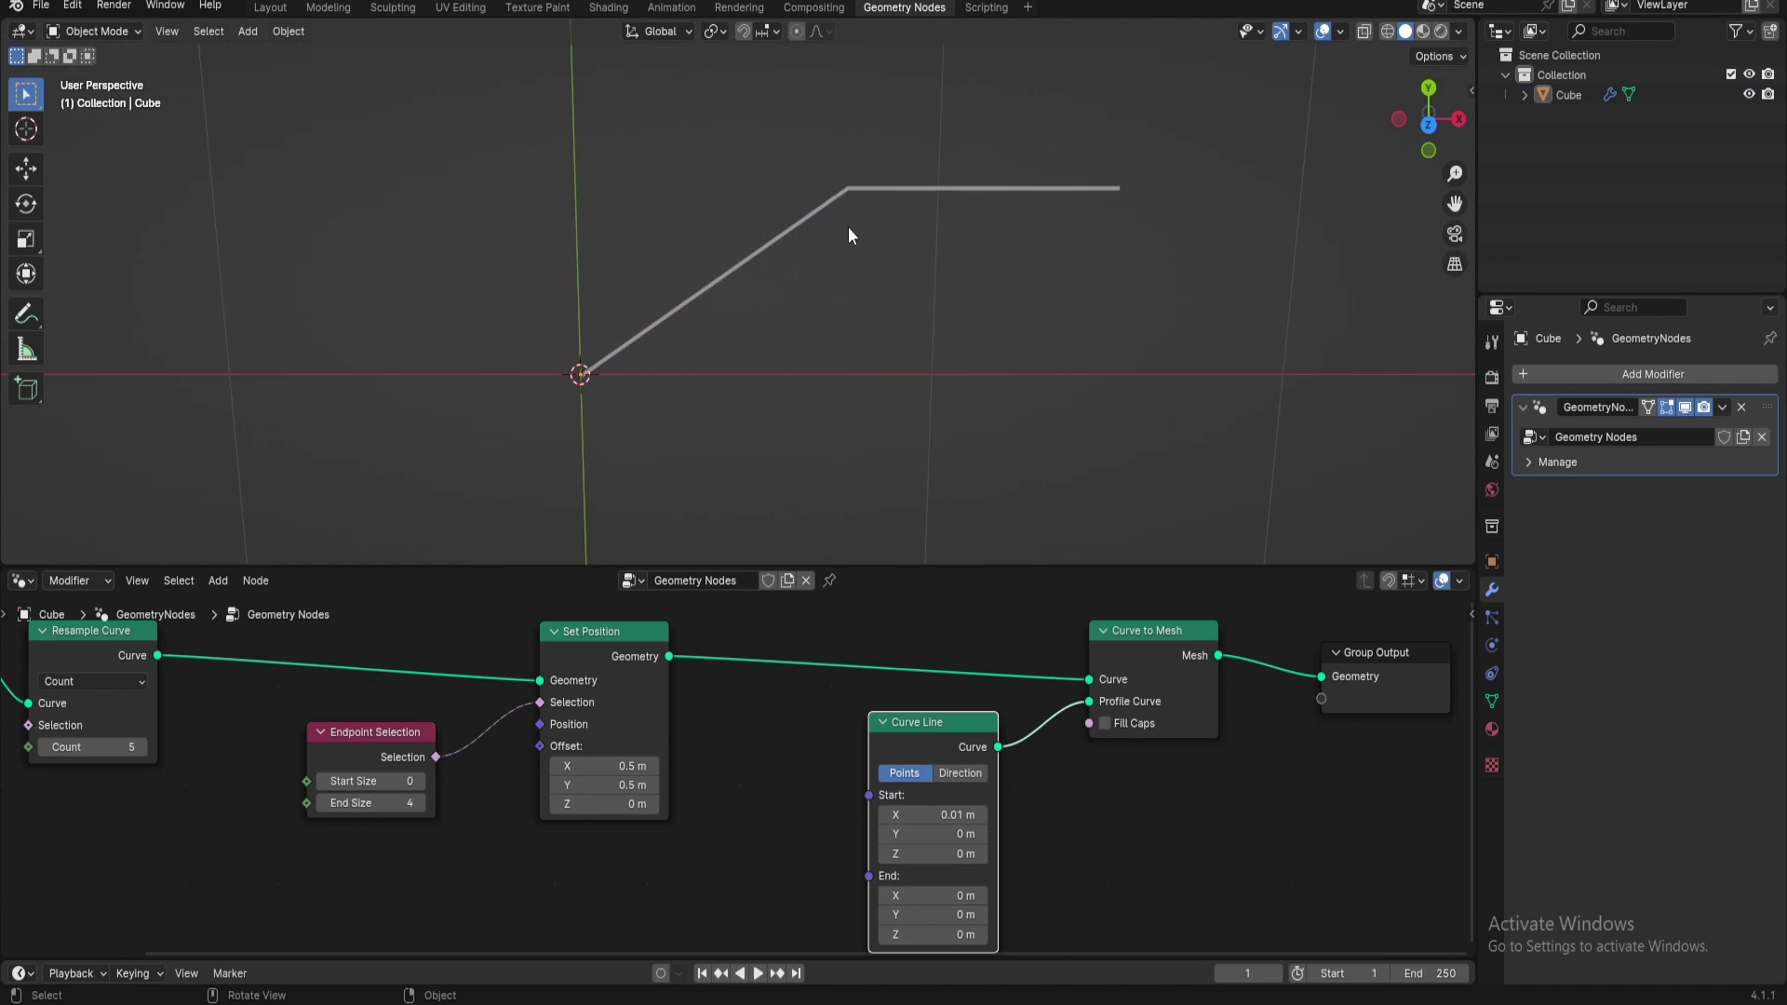
pyautogui.press('KP_7')
pyautogui.moveTo(704, 663); pyautogui.dragTo(958, 585, button='middle')
pyautogui.scroll(-9, 726, 786)
pyautogui.moveTo(293, 623); pyautogui.dragTo(806, 767)
pyautogui.moveTo(384, 650); pyautogui.dragTo(606, 700)
pyautogui.moveTo(953, 722); pyautogui.dragTo(763, 717, button='middle')
pyautogui.scroll(2, 763, 716)
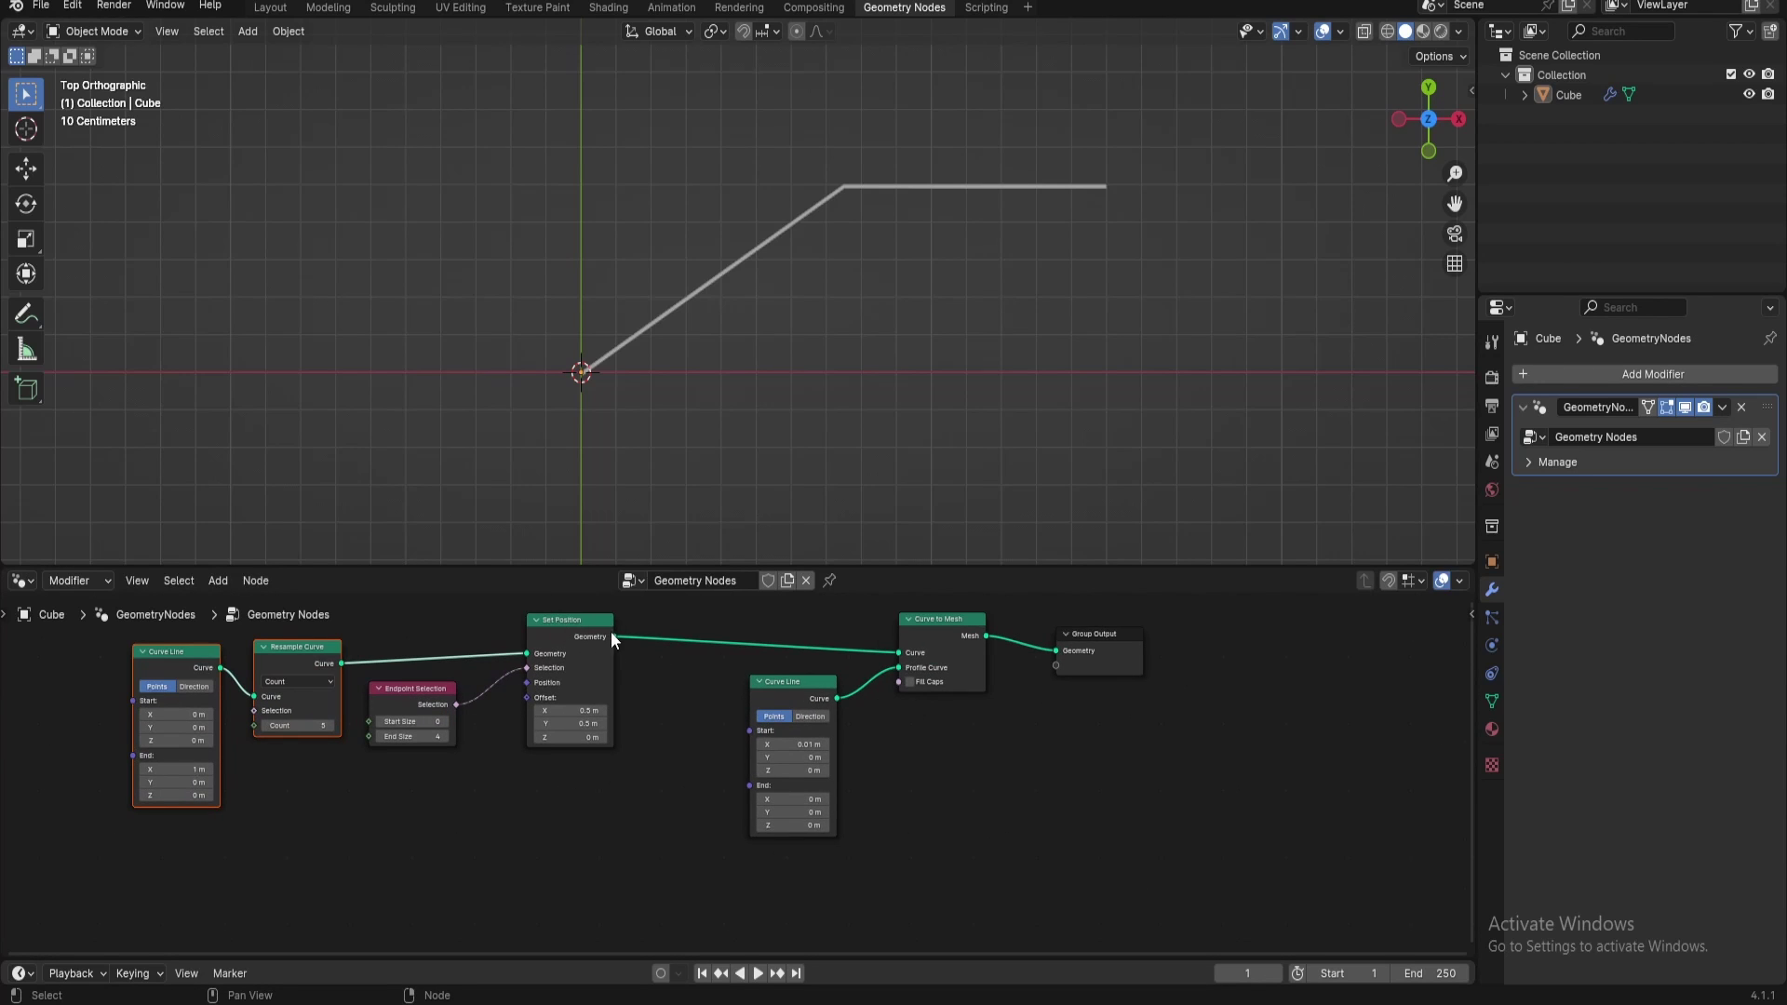
# Add an Instance on Points node that takes its points from the Set Position geometry output
pyautogui.moveTo(614, 638); pyautogui.dragTo(674, 755)
pyautogui.write('inst')
pyautogui.press('Return')
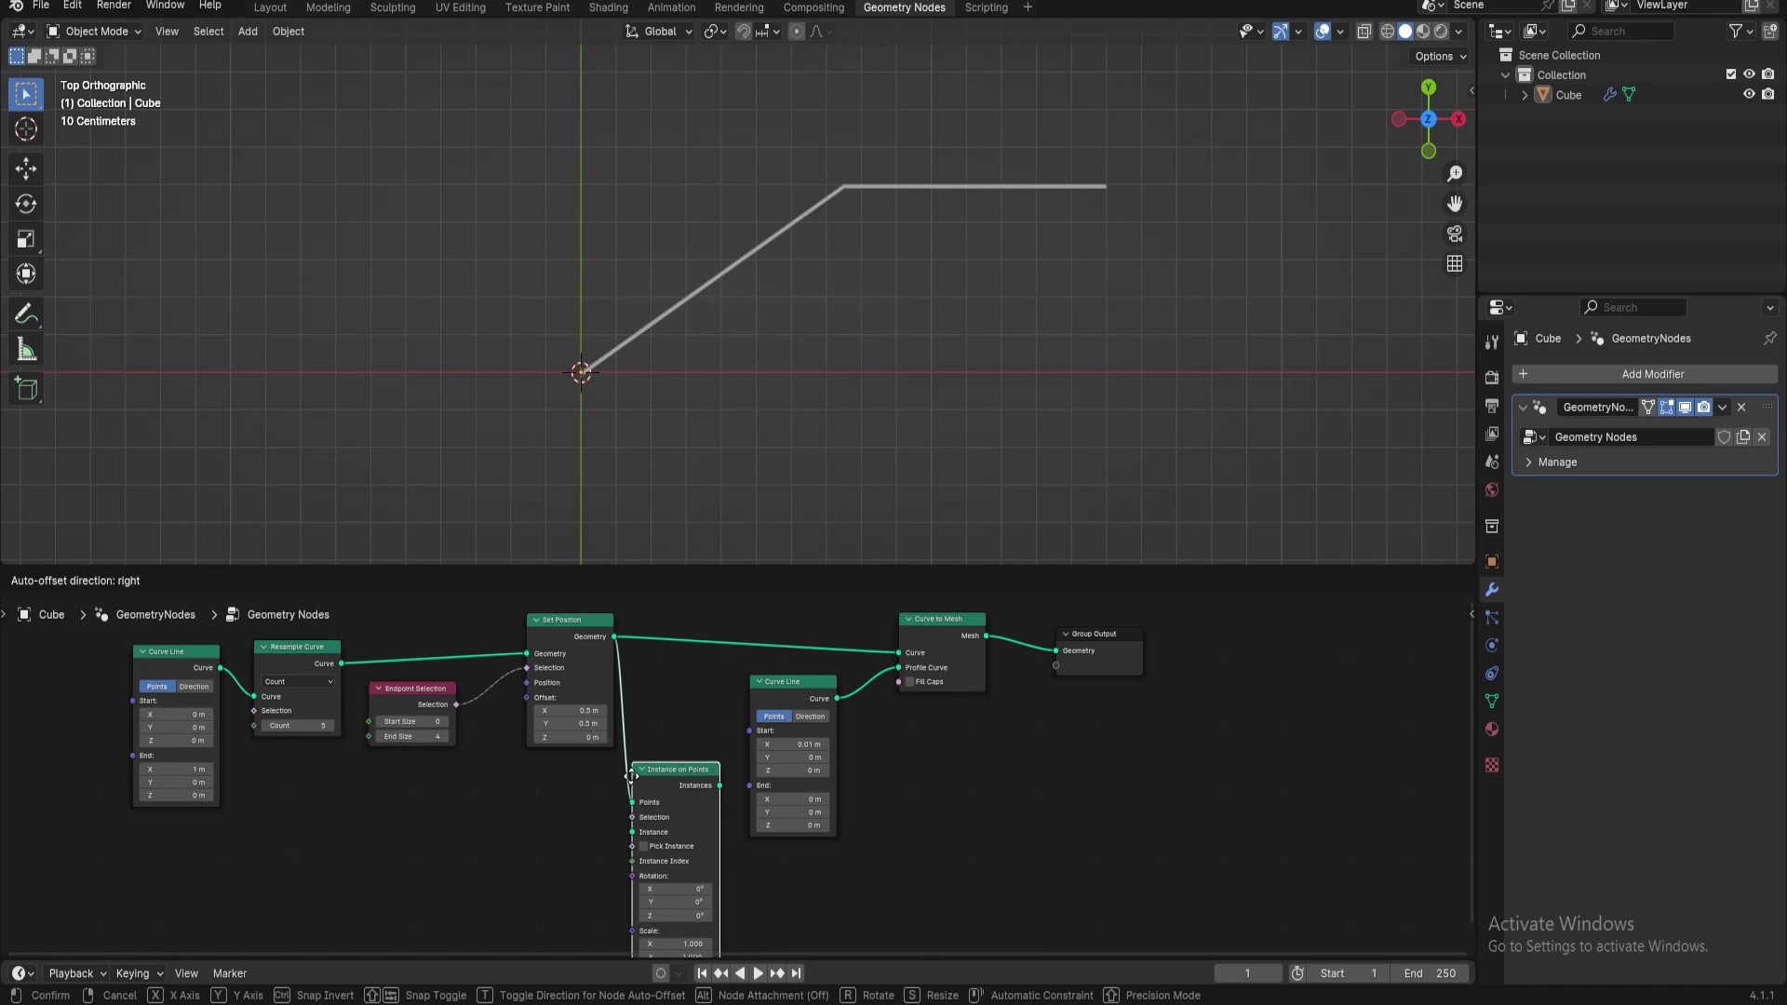
pyautogui.click(628, 780)
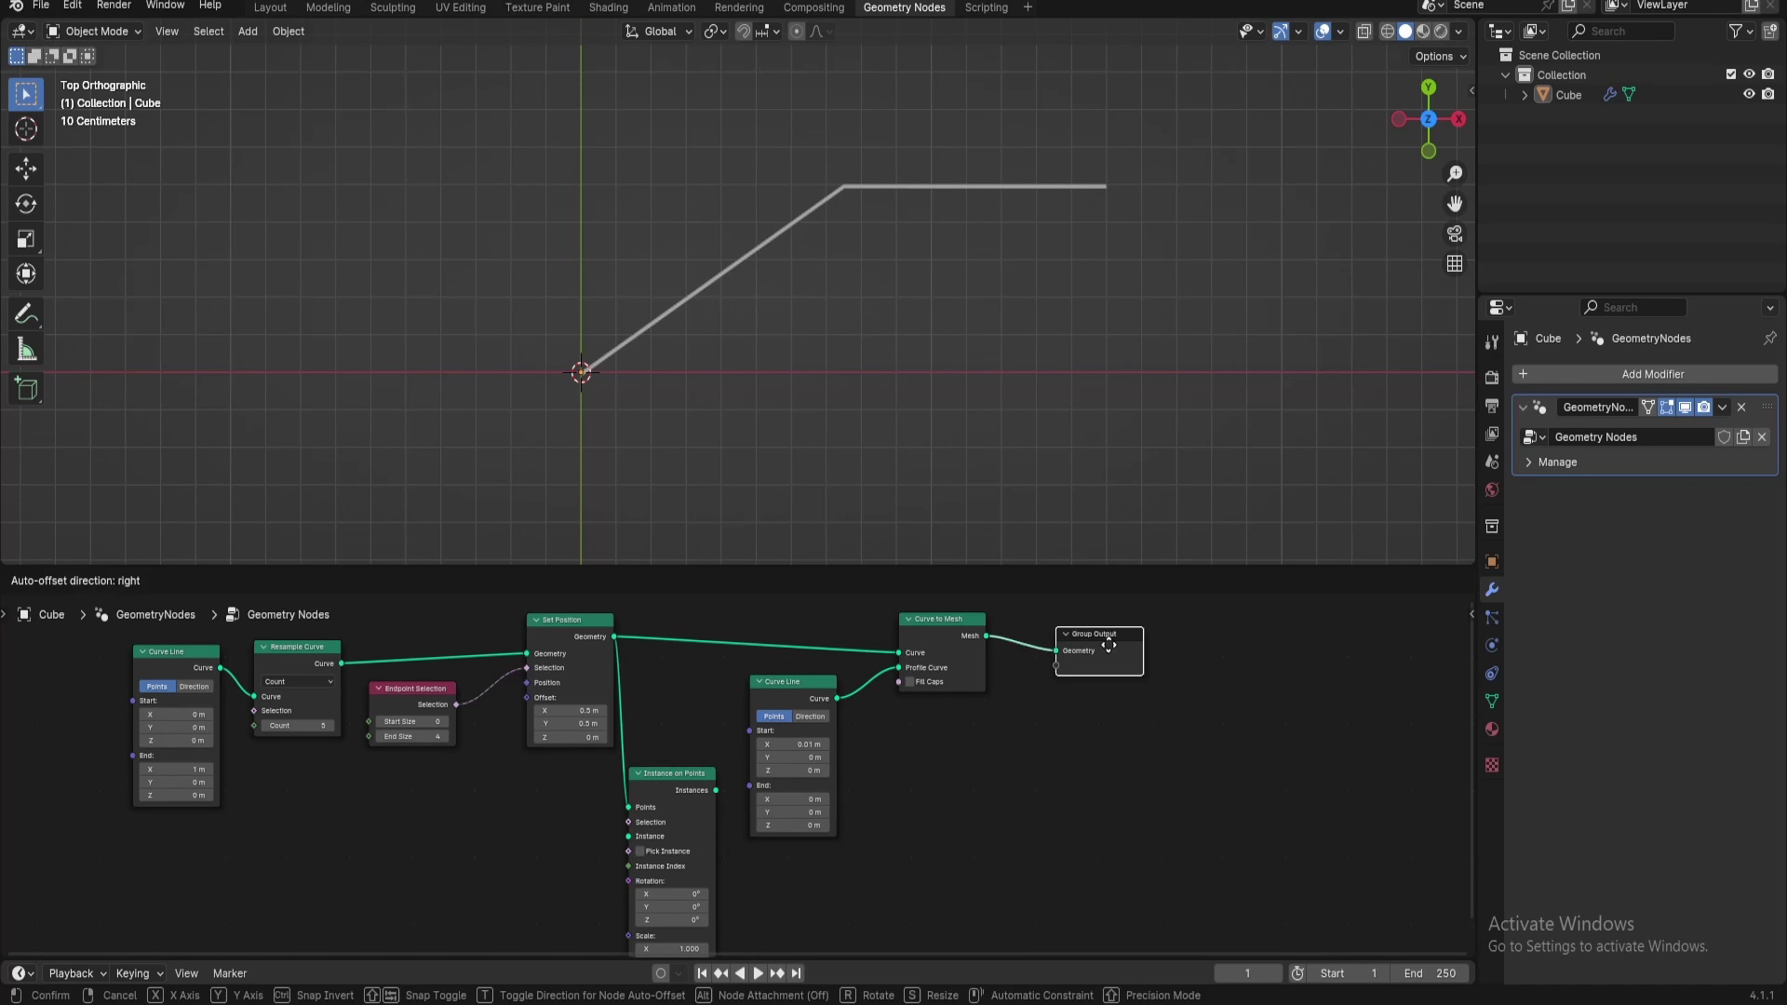
# Insert a Join Geometry node between Curve to Mesh and Group Output, and link the Instance on Points output into it
pyautogui.moveTo(1102, 646); pyautogui.dragTo(1184, 618)
pyautogui.moveTo(936, 642); pyautogui.dragTo(938, 632)
pyautogui.hotkey('shift', 'a')
pyautogui.write('join geo')
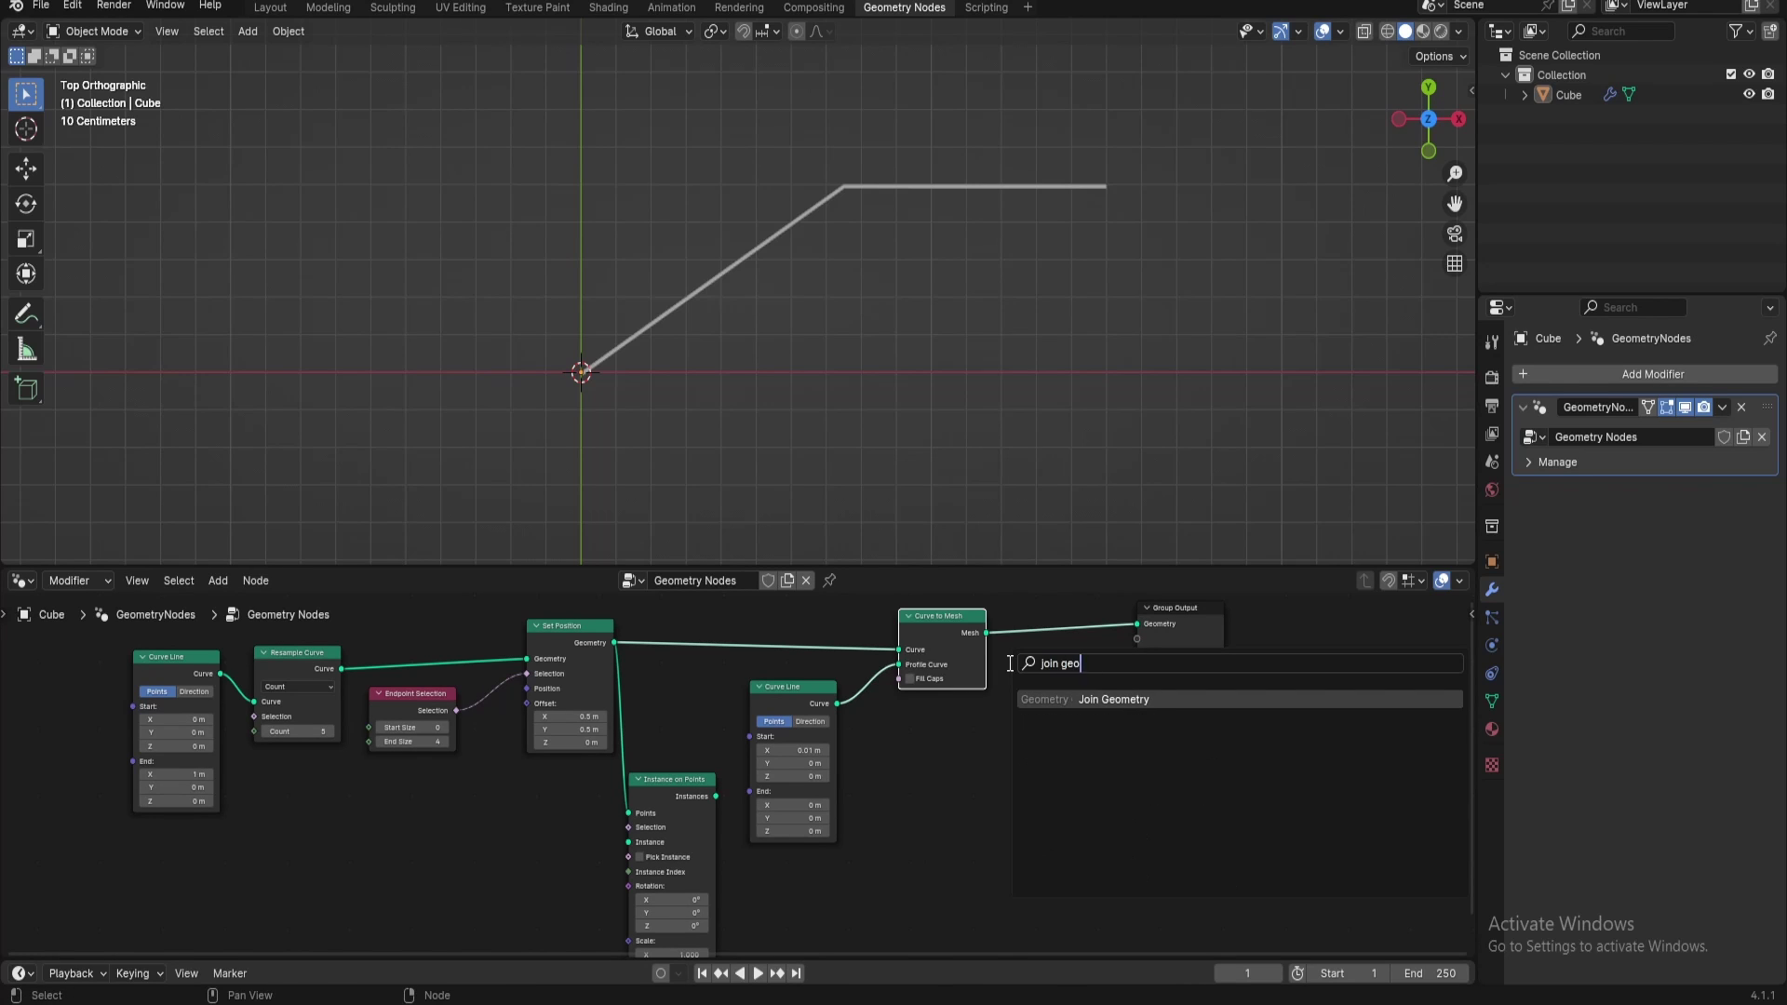
pyautogui.press('Return')
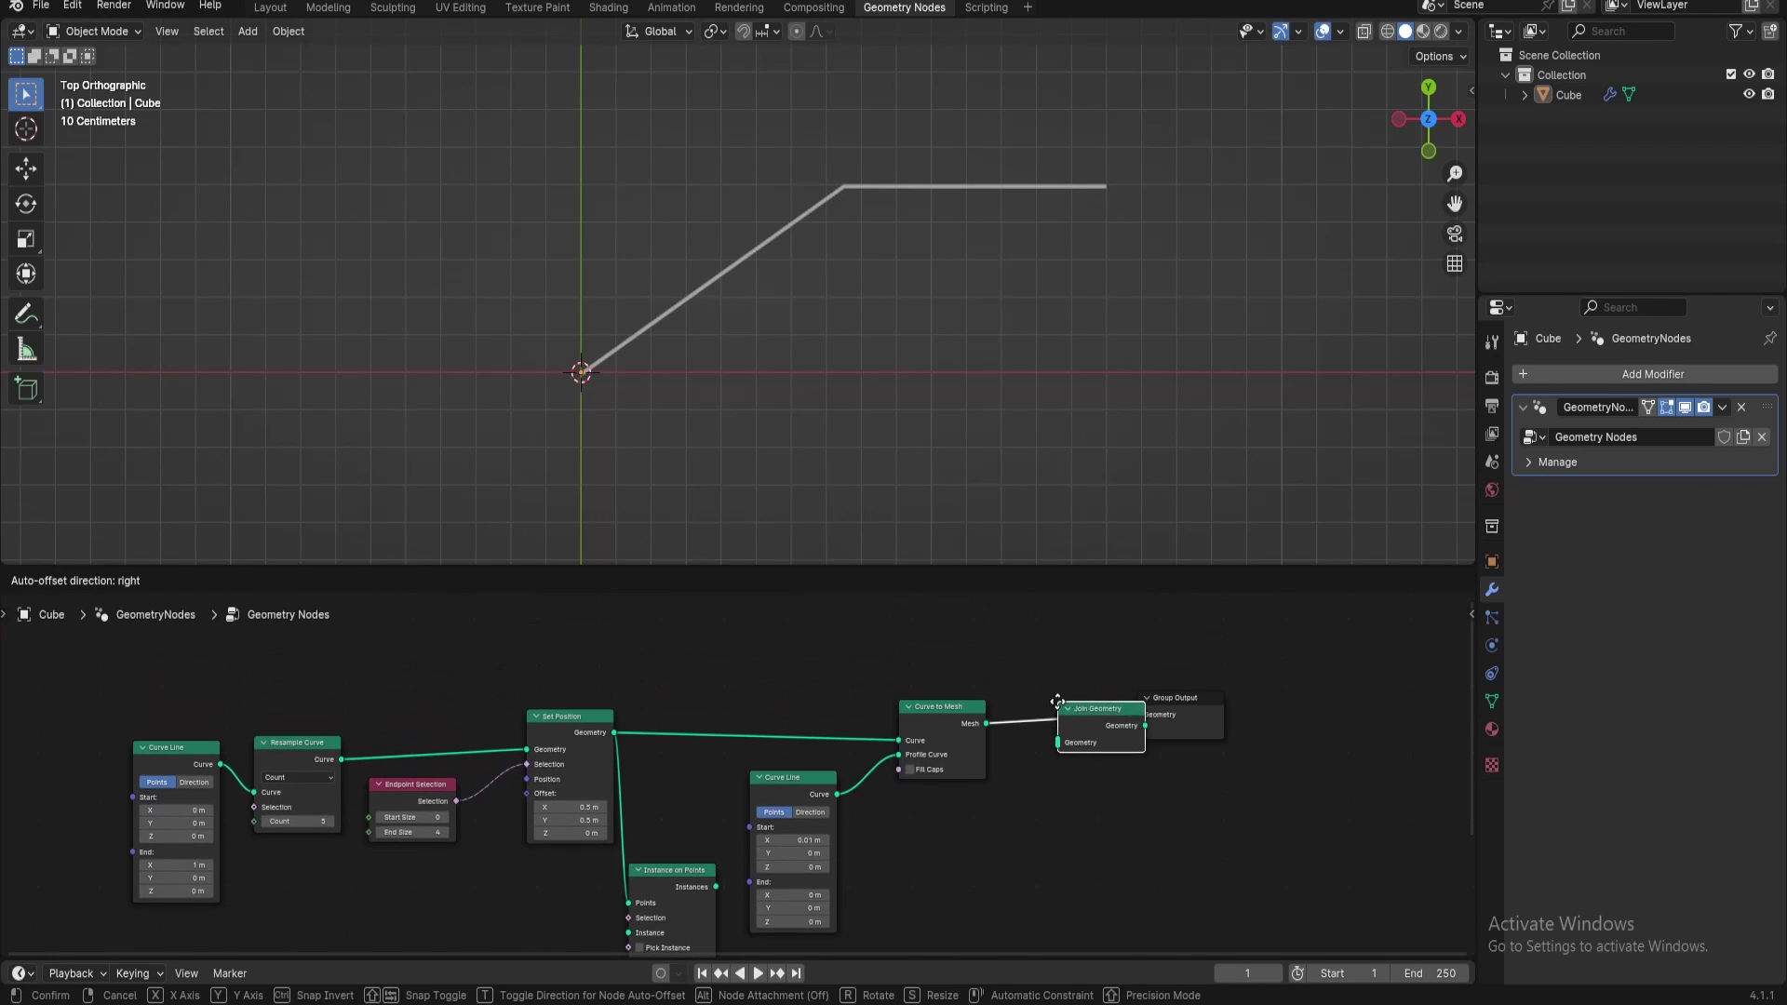
pyautogui.click(1057, 699)
pyautogui.moveTo(1199, 863); pyautogui.dragTo(1061, 790, button='middle')
pyautogui.moveTo(577, 812); pyautogui.dragTo(919, 667)
# Add a String to Curves node with its Curve Instances feeding the Instance input of Instance on Points
pyautogui.moveTo(505, 902); pyautogui.dragTo(802, 784, button='middle')
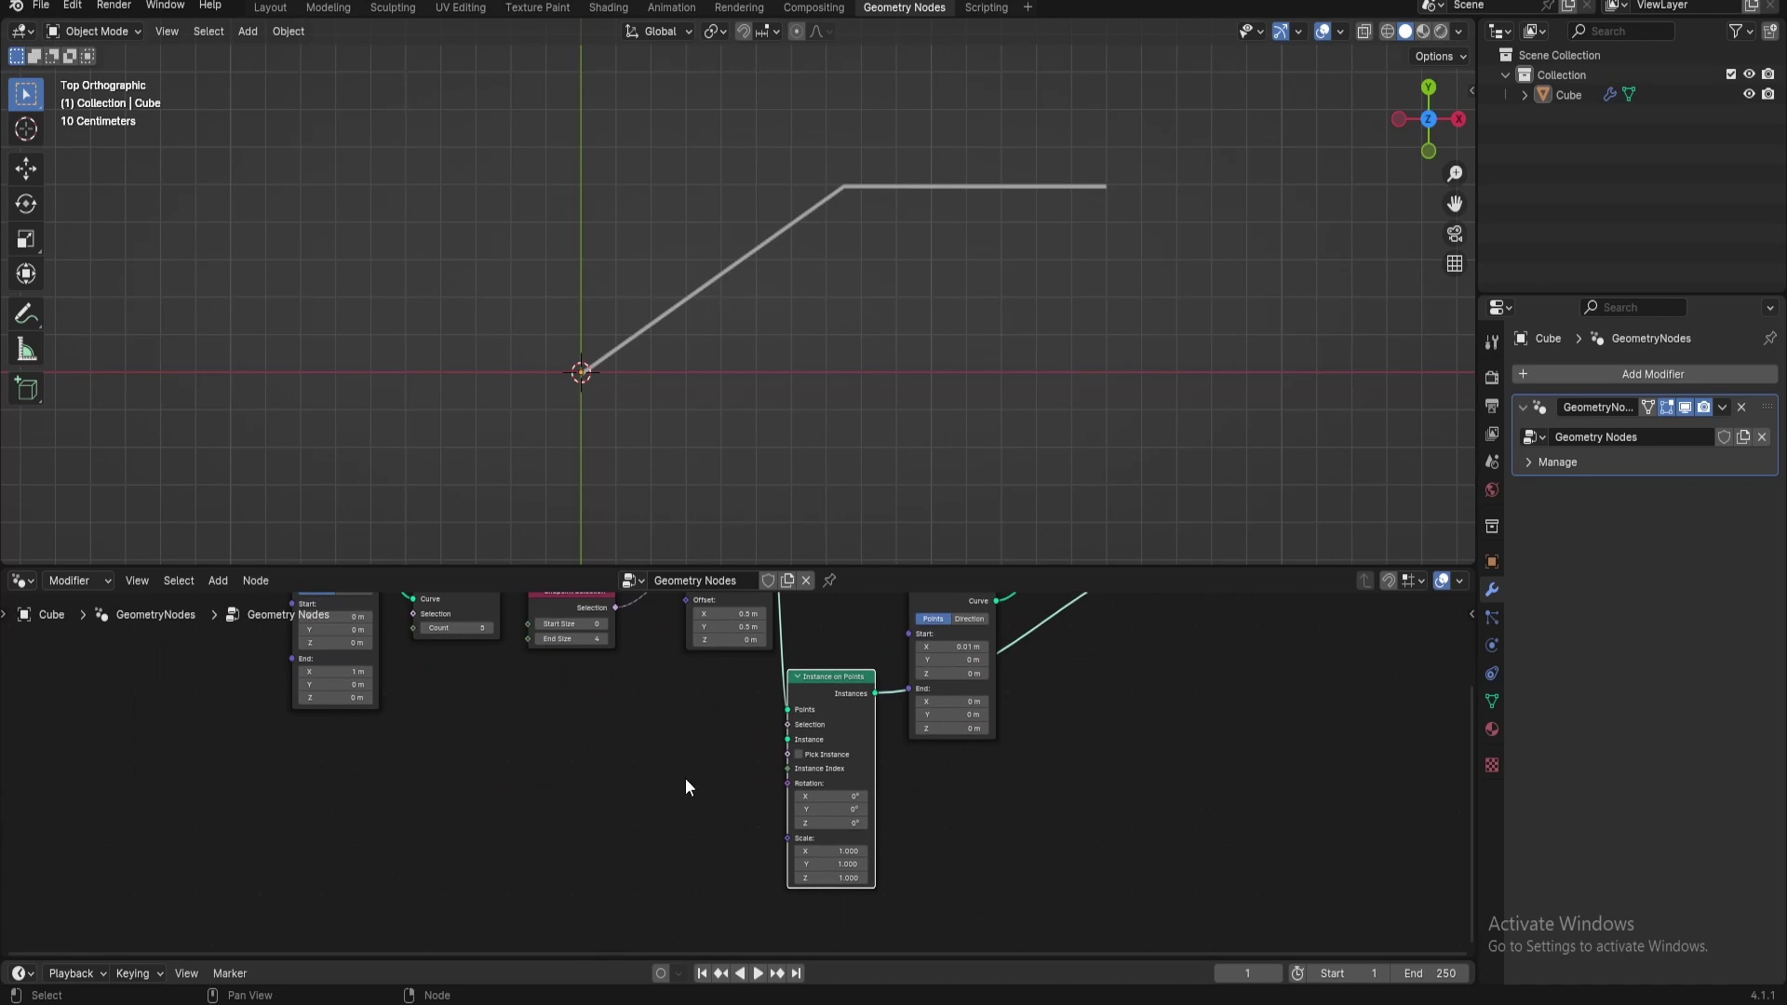
pyautogui.moveTo(786, 740); pyautogui.dragTo(667, 831)
pyautogui.write('stre')
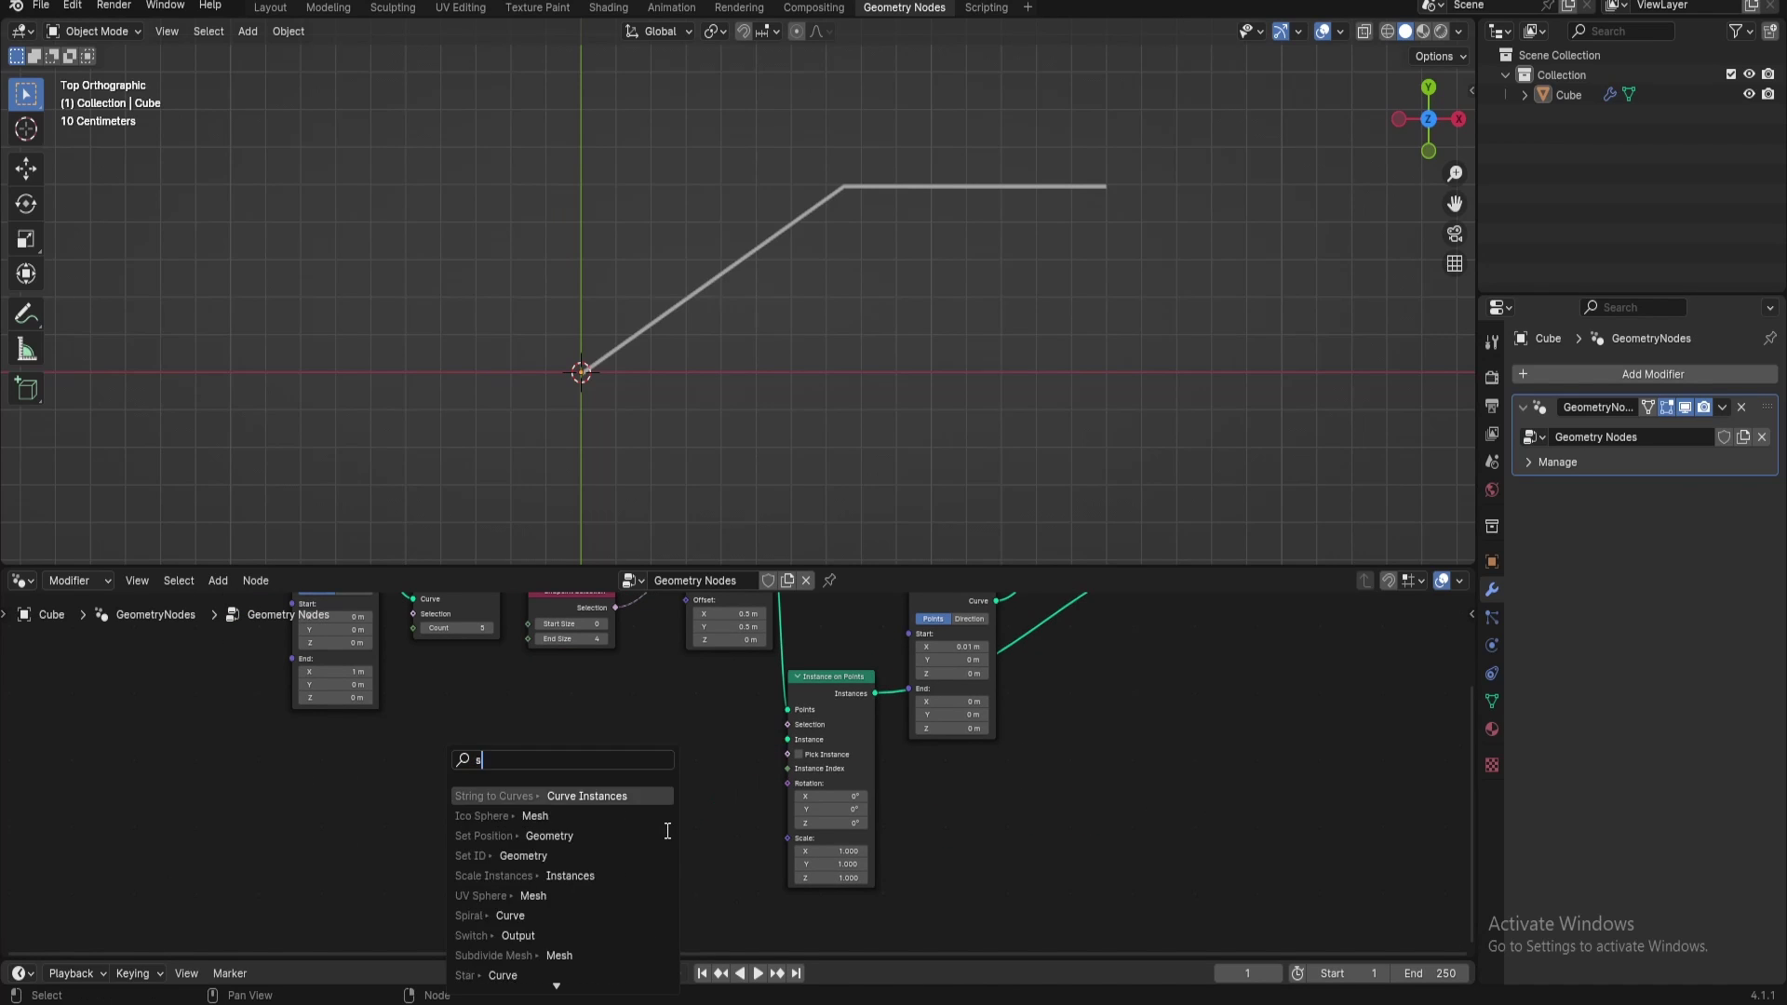
pyautogui.press('BackSpace')
pyautogui.press('BackSpace')
pyautogui.press('BackSpace')
pyautogui.write('tri')
pyautogui.press('Return')
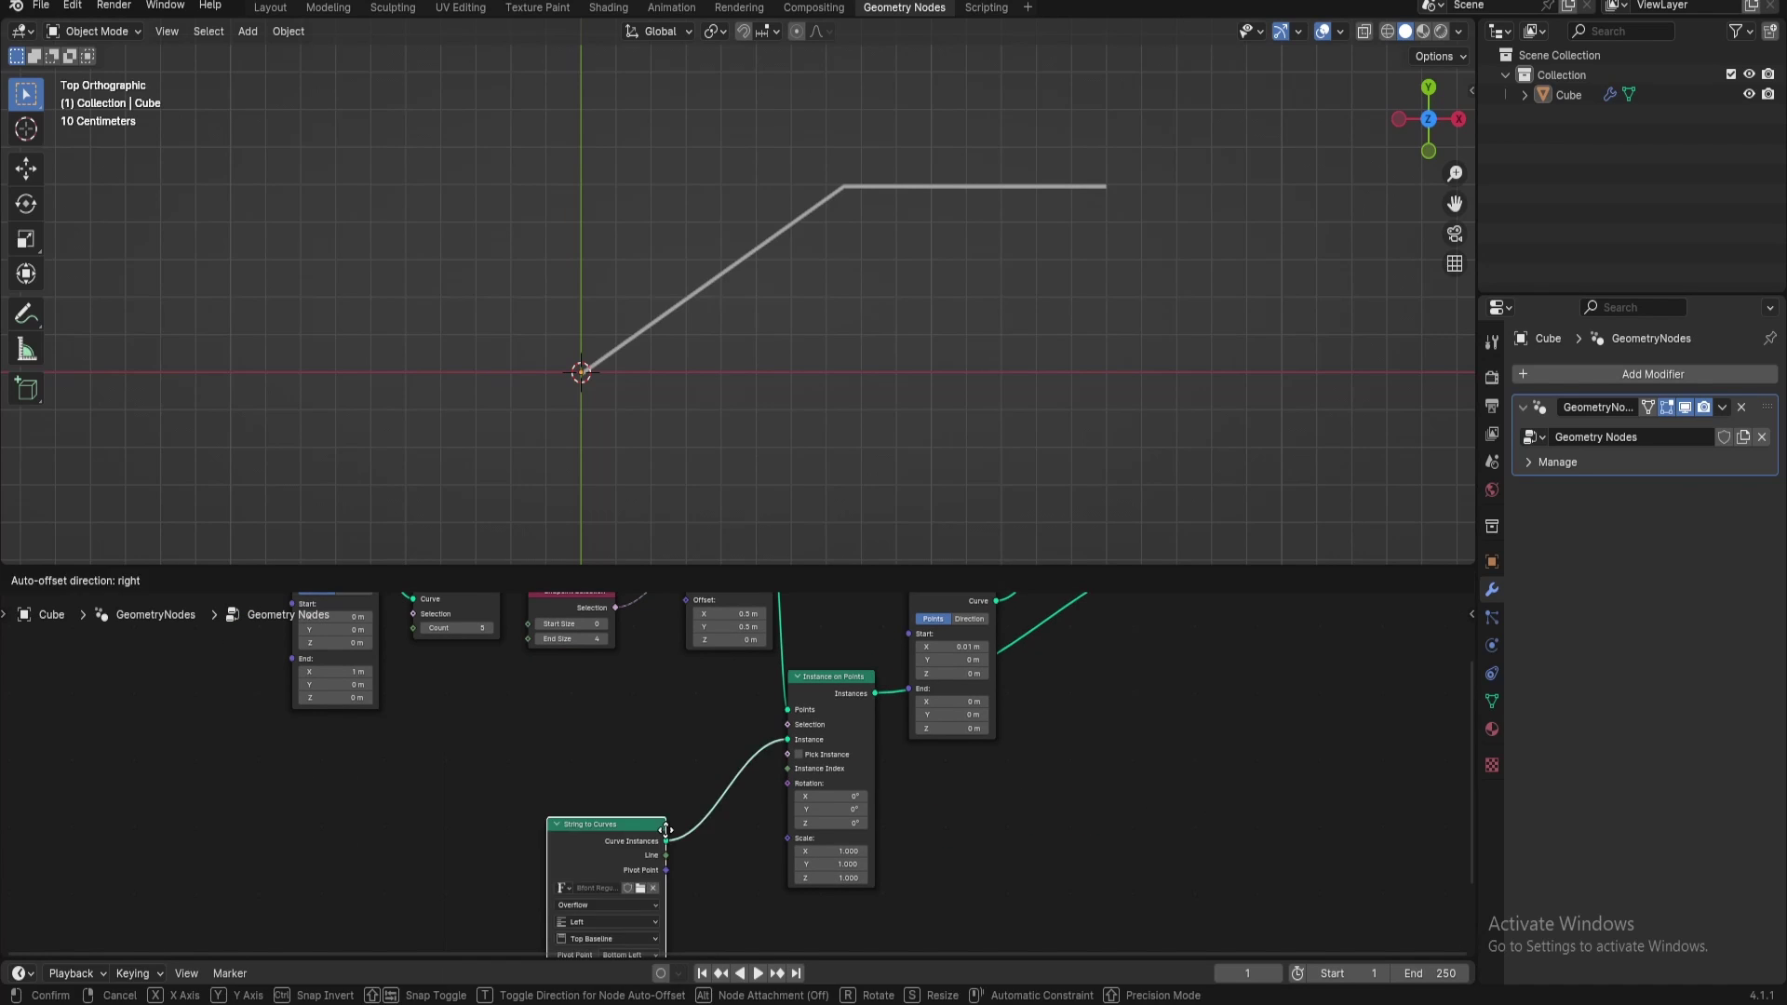
pyautogui.click(545, 828)
# Add a Value to String node that feeds the String input of String to Curves
pyautogui.moveTo(545, 828); pyautogui.dragTo(550, 672, button='middle')
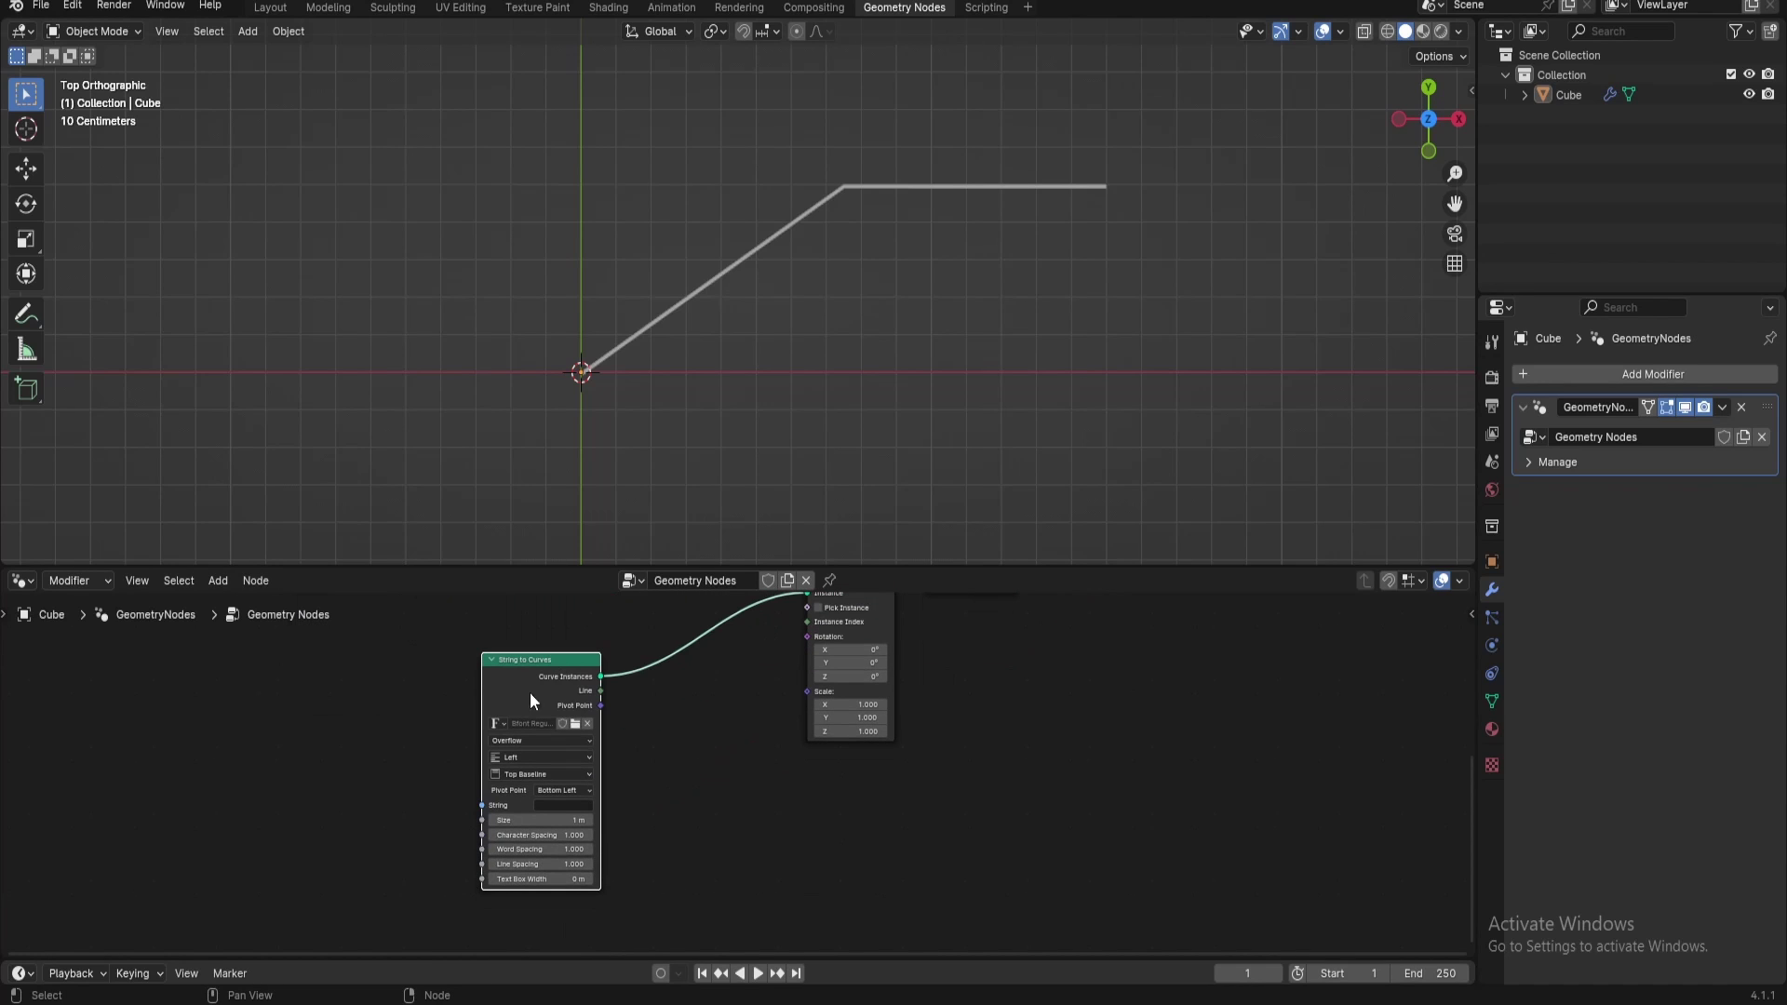
pyautogui.moveTo(482, 806); pyautogui.dragTo(244, 799)
pyautogui.write('val')
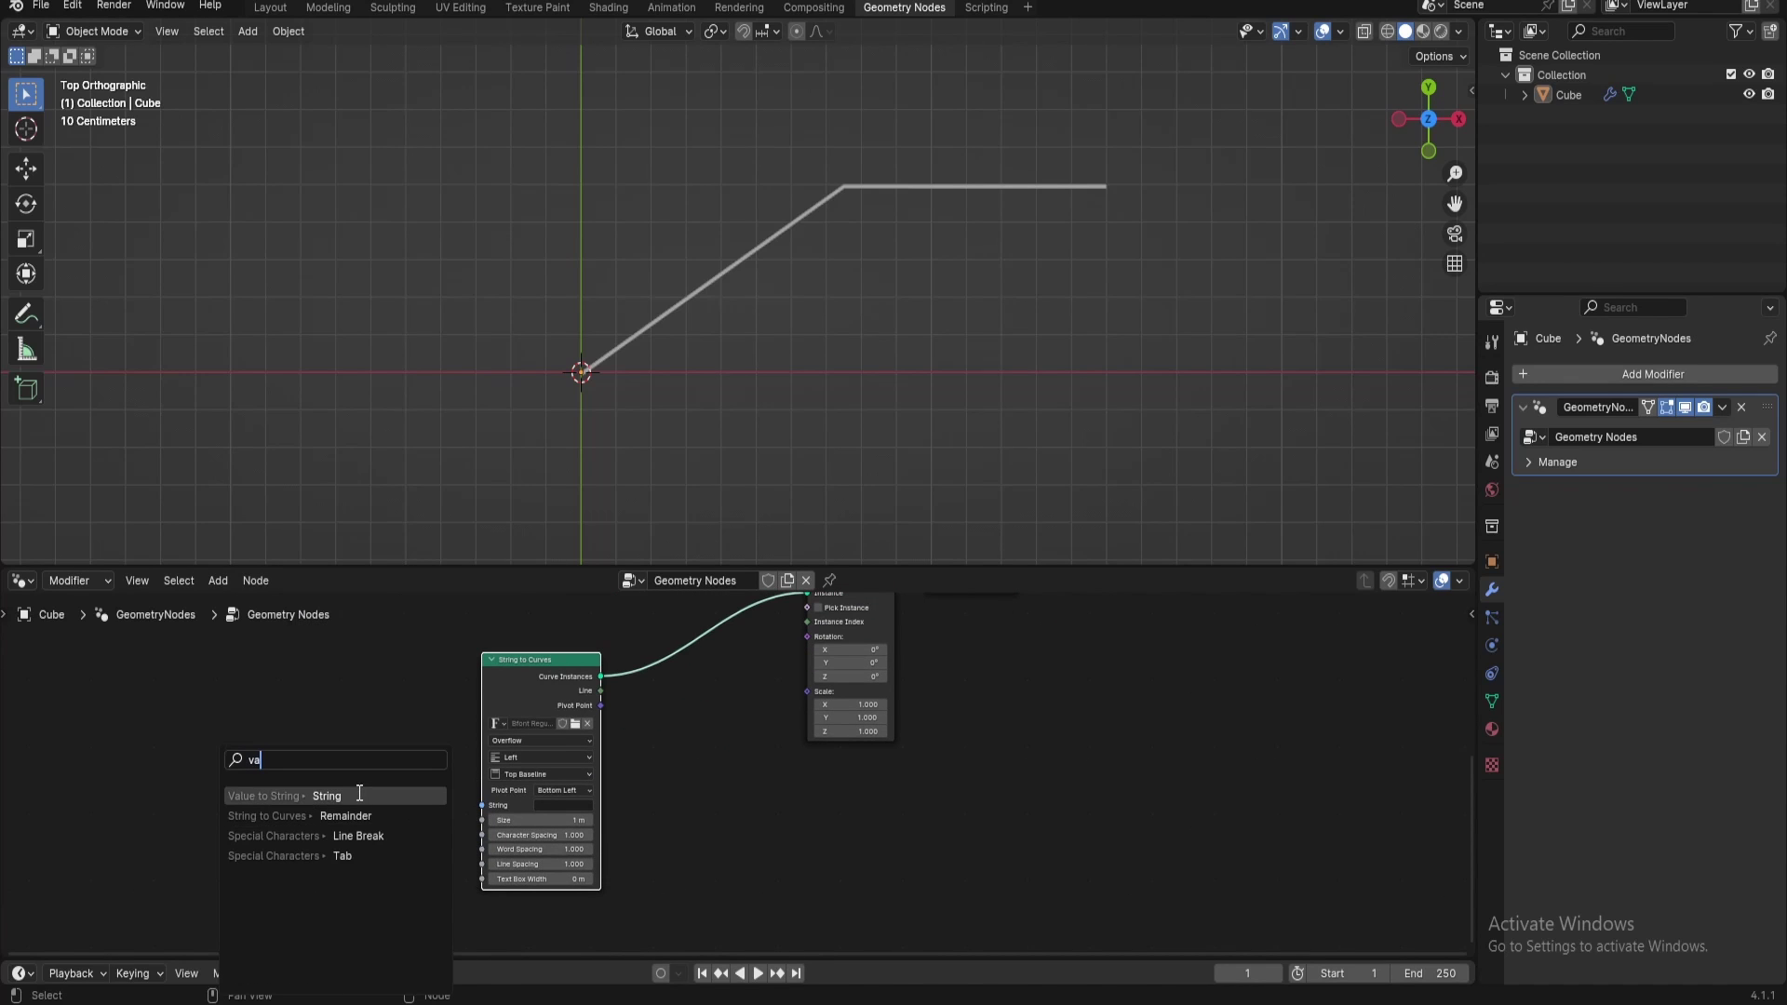
pyautogui.press('Return')
pyautogui.click(357, 792)
pyautogui.scroll(-3, 1040, 163)
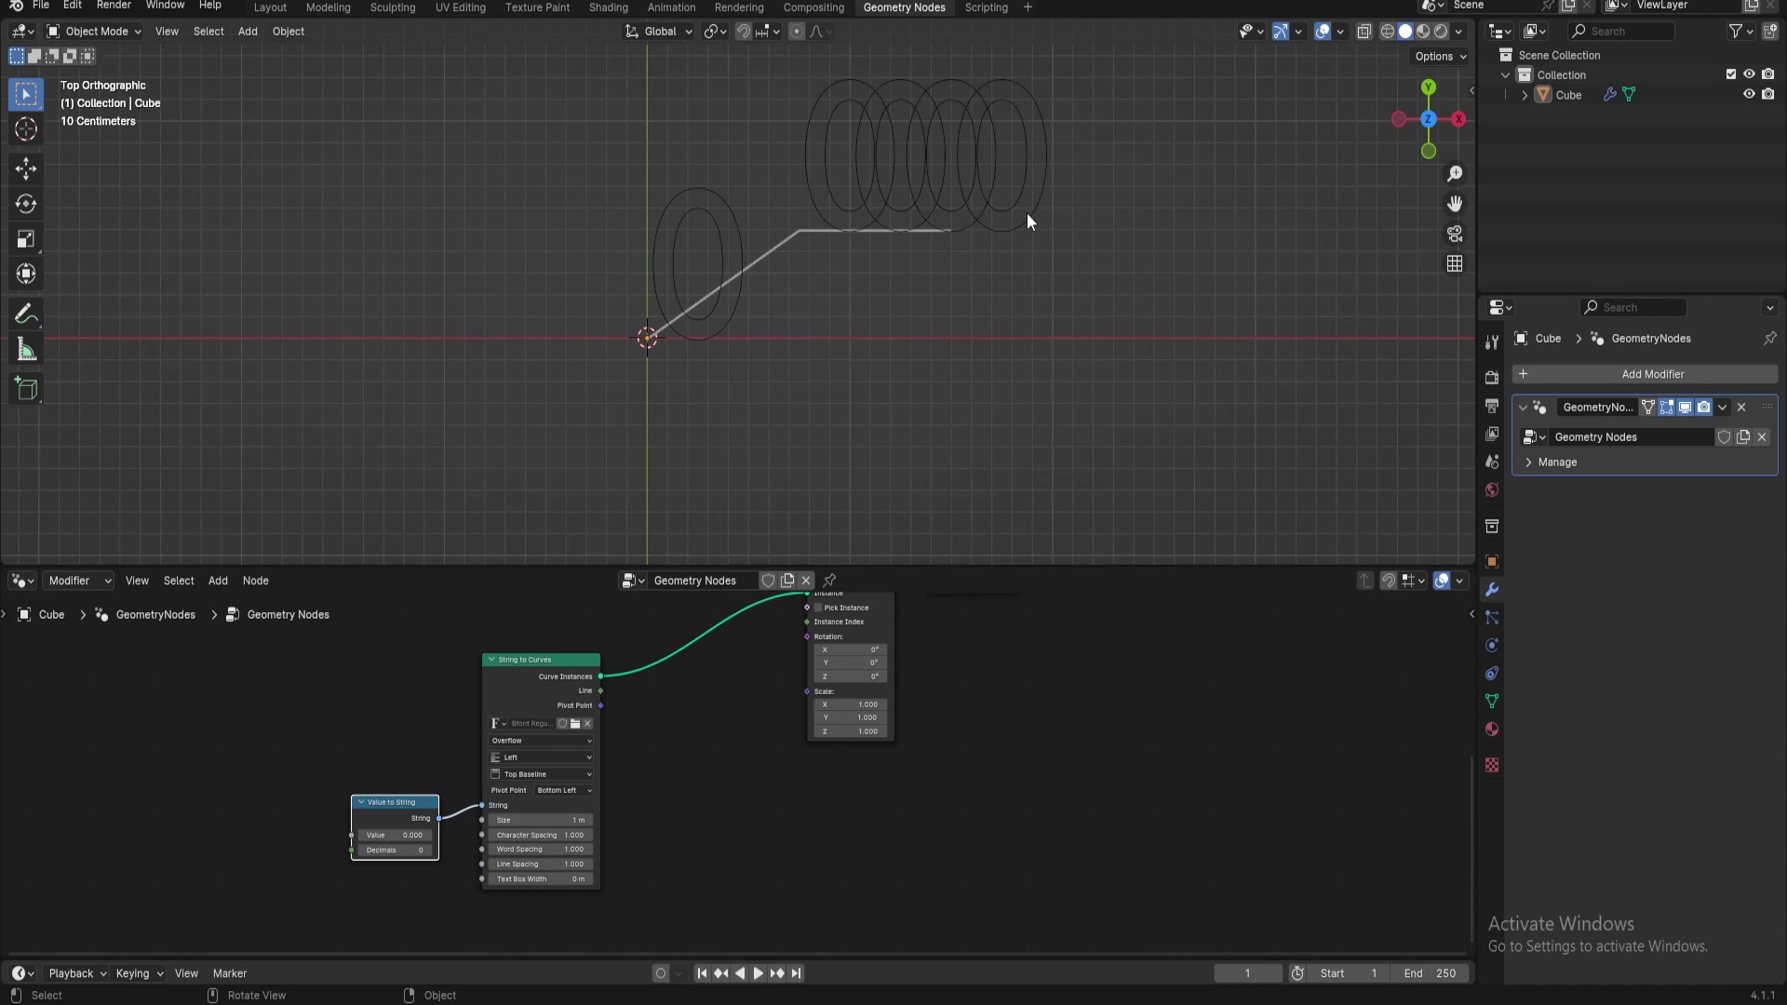
pyautogui.scroll(2, 350, 870)
# Insert a Fill Curve node on the link between String to Curves and Instance on Points
pyautogui.moveTo(724, 689); pyautogui.dragTo(709, 837, button='middle')
pyautogui.hotkey('shift', 'a')
pyautogui.write('fil')
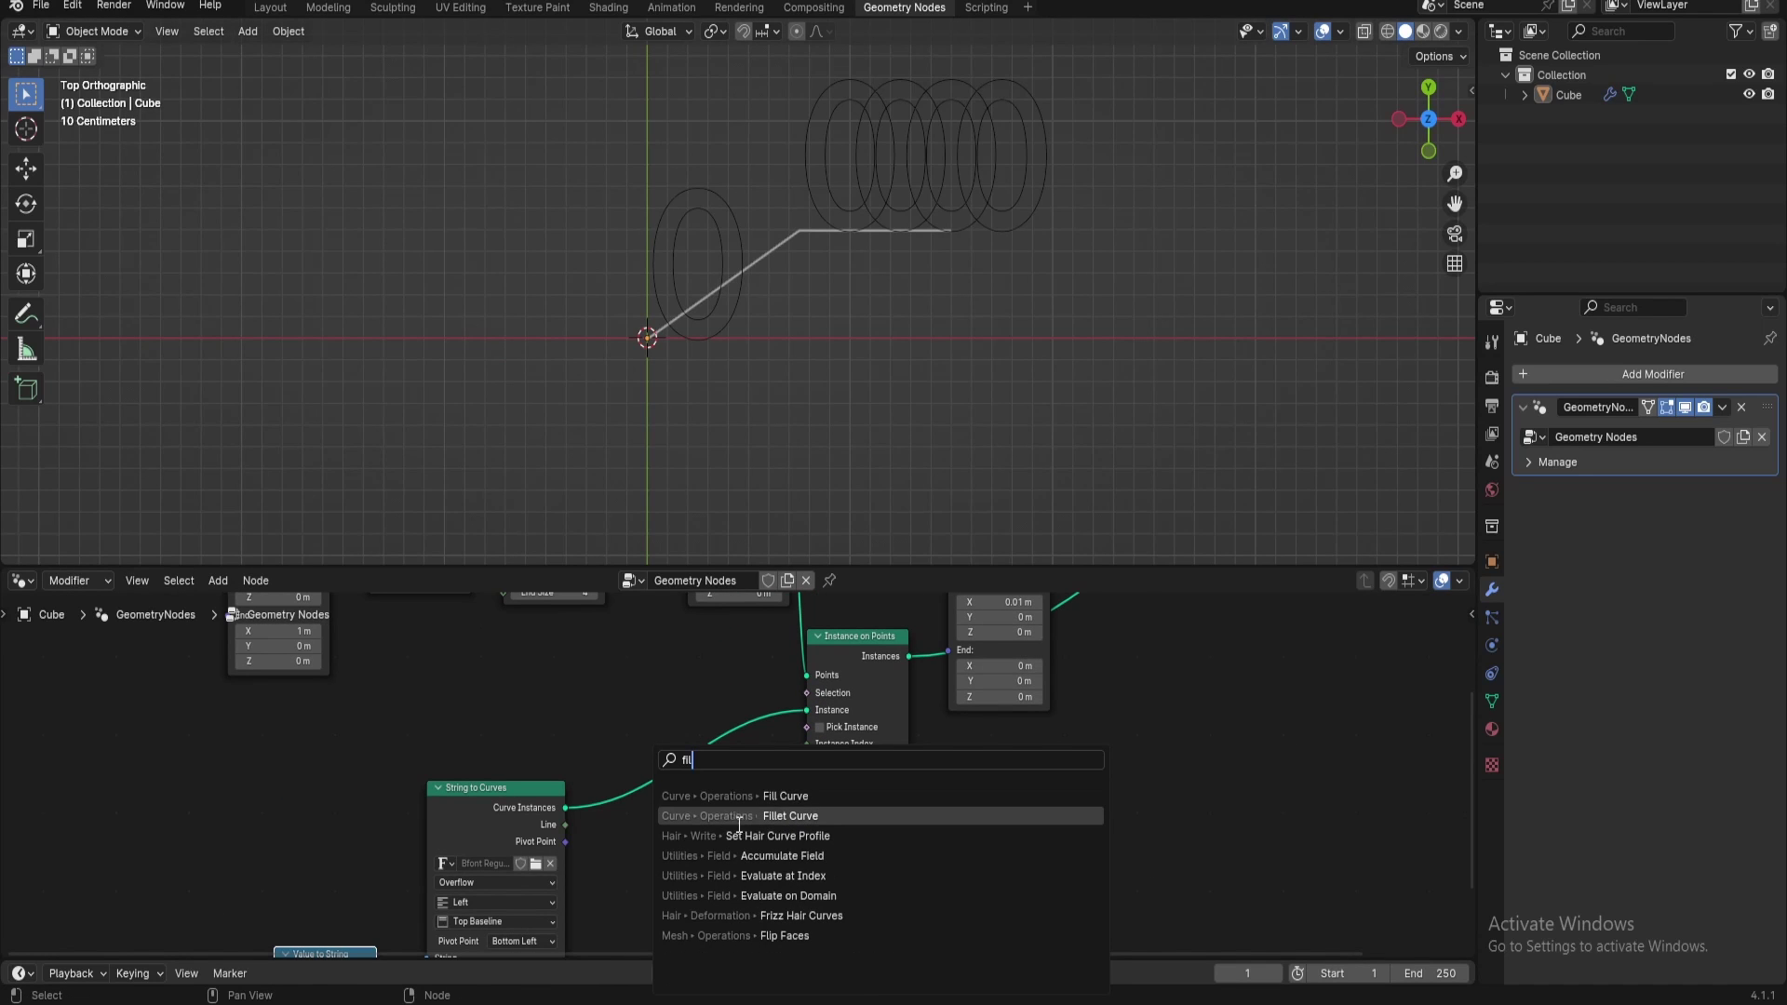
pyautogui.click(754, 796)
pyautogui.click(613, 752)
pyautogui.scroll(1, 696, 786)
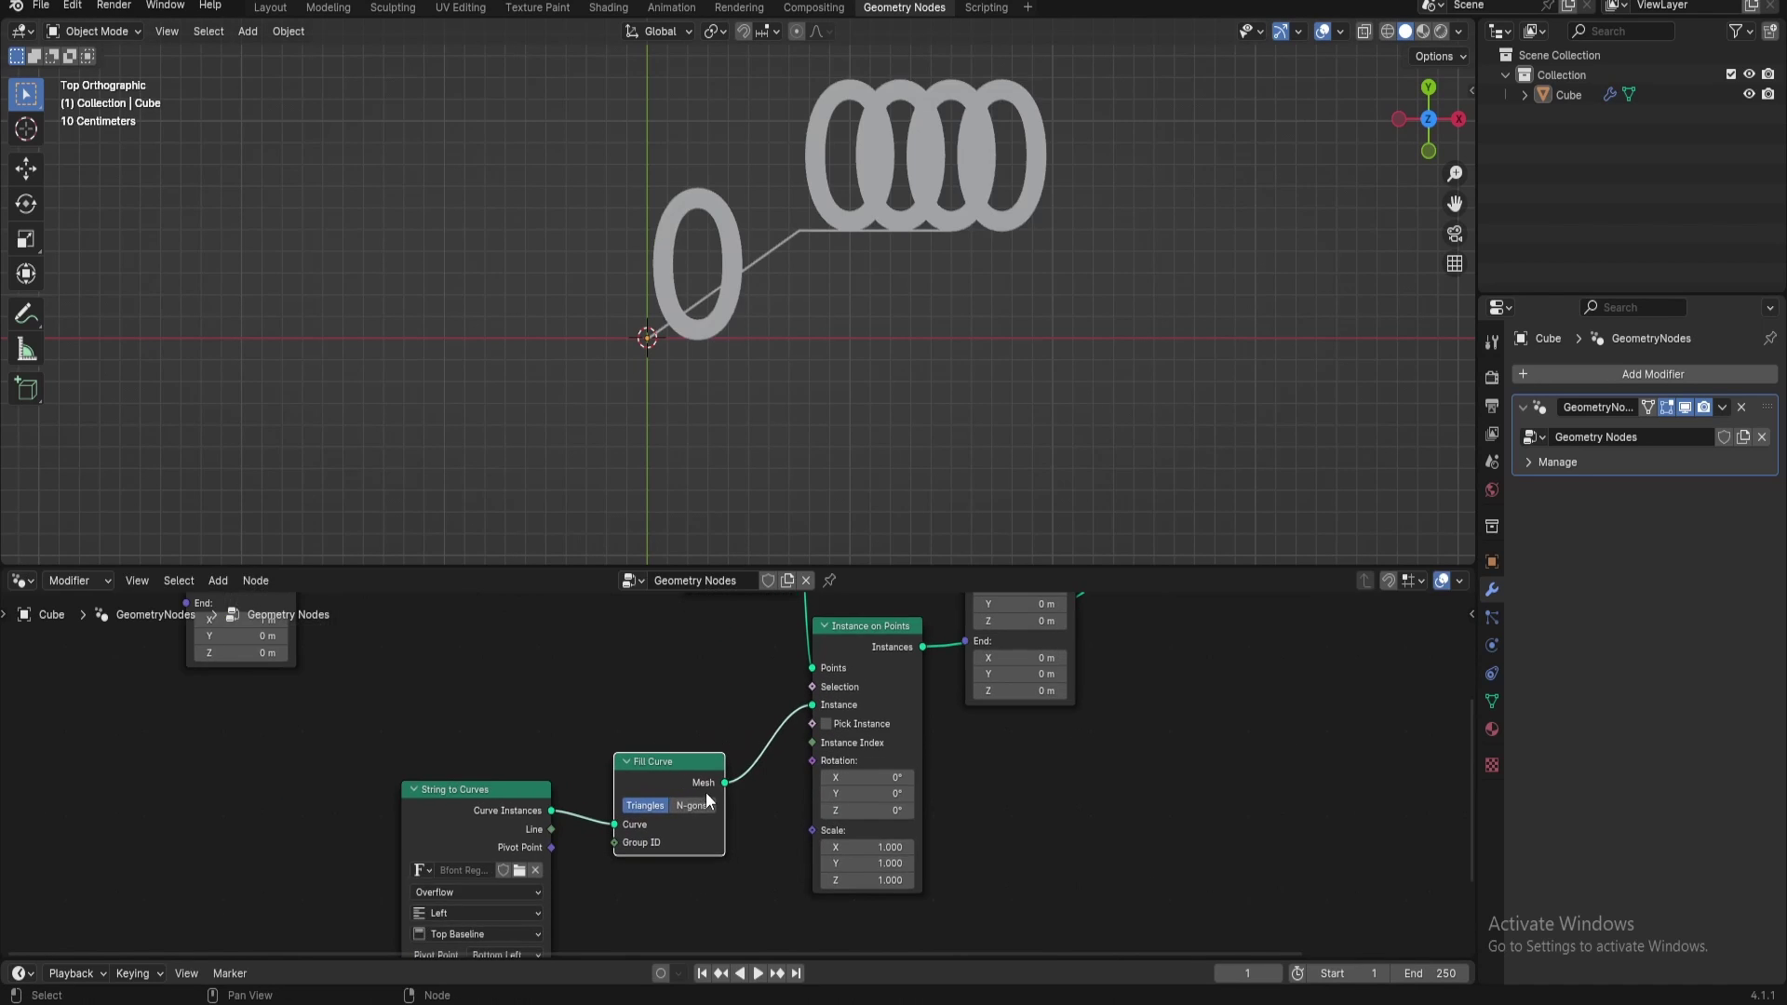
# Set the Fill Curve mode to N-gons and adjust the placement of Fill Curve and String to Curves
pyautogui.click(696, 806)
pyautogui.moveTo(687, 800); pyautogui.dragTo(743, 807, button='middle')
pyautogui.moveTo(723, 791); pyautogui.dragTo(728, 823)
pyautogui.moveTo(729, 836); pyautogui.dragTo(741, 779, button='middle')
pyautogui.moveTo(599, 793); pyautogui.dragTo(607, 791)
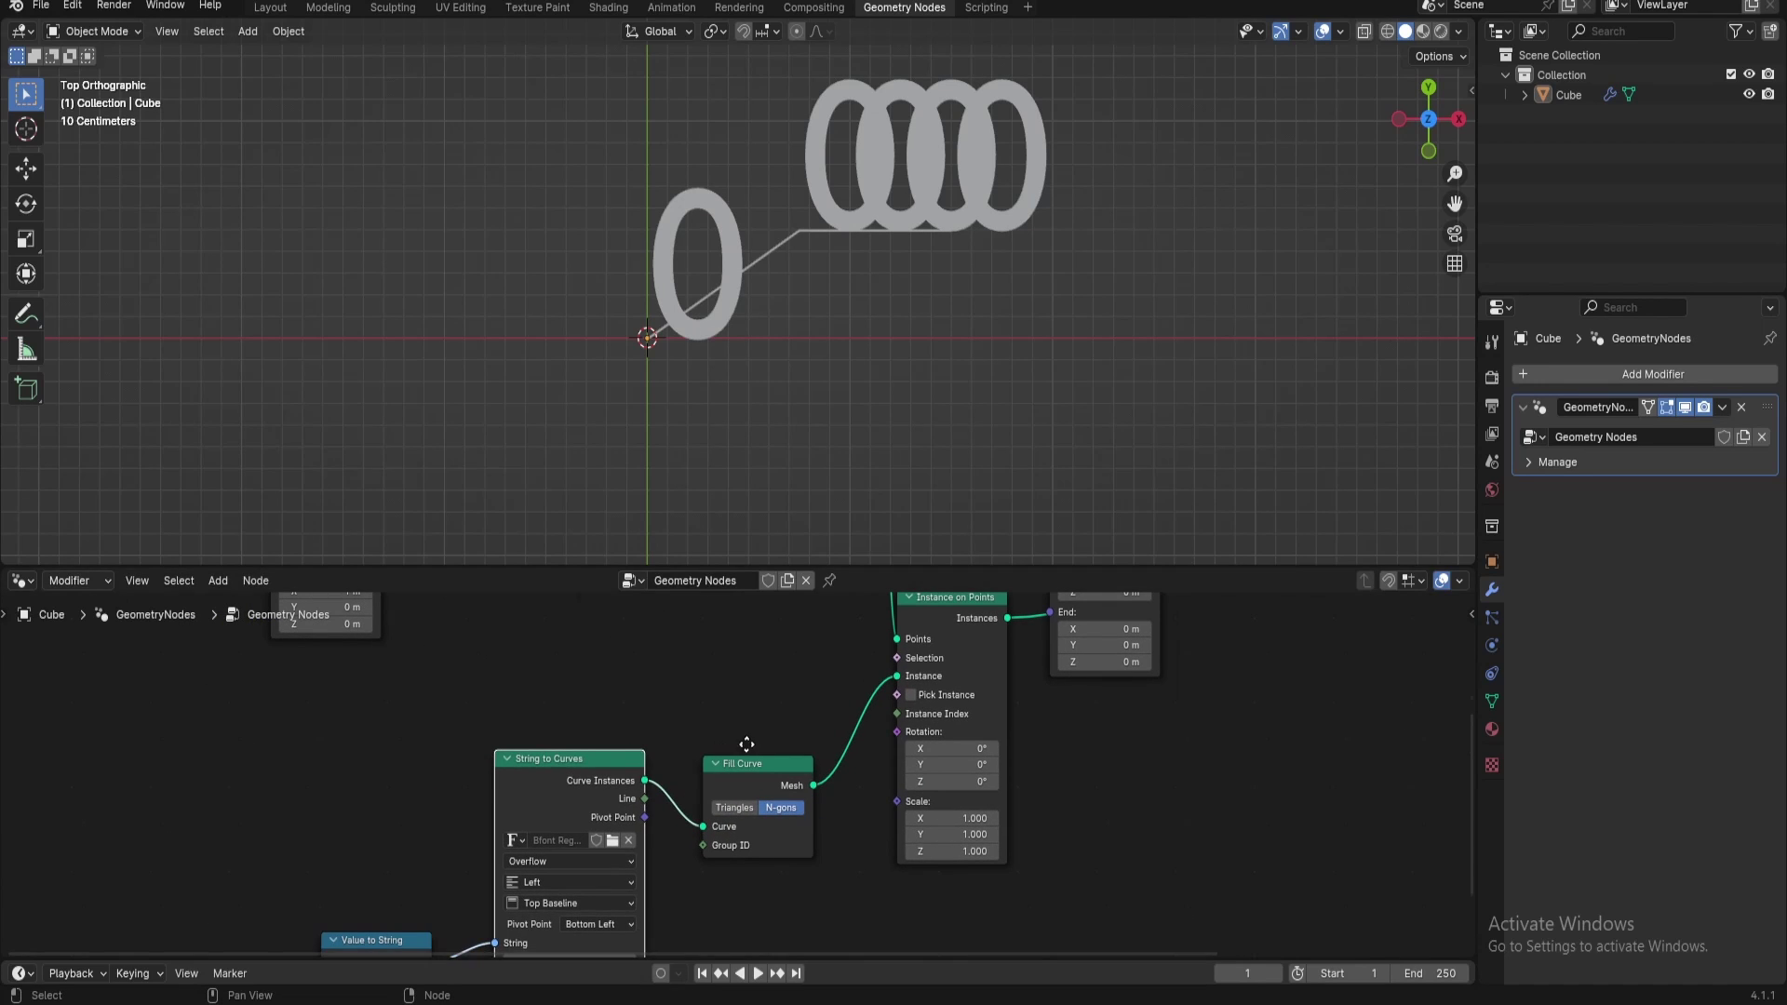
# Add an integer Equal comparison node that drives the Selection input of Instance on Points
pyautogui.moveTo(742, 729); pyautogui.dragTo(778, 844, button='middle')
pyautogui.moveTo(931, 773); pyautogui.dragTo(814, 780)
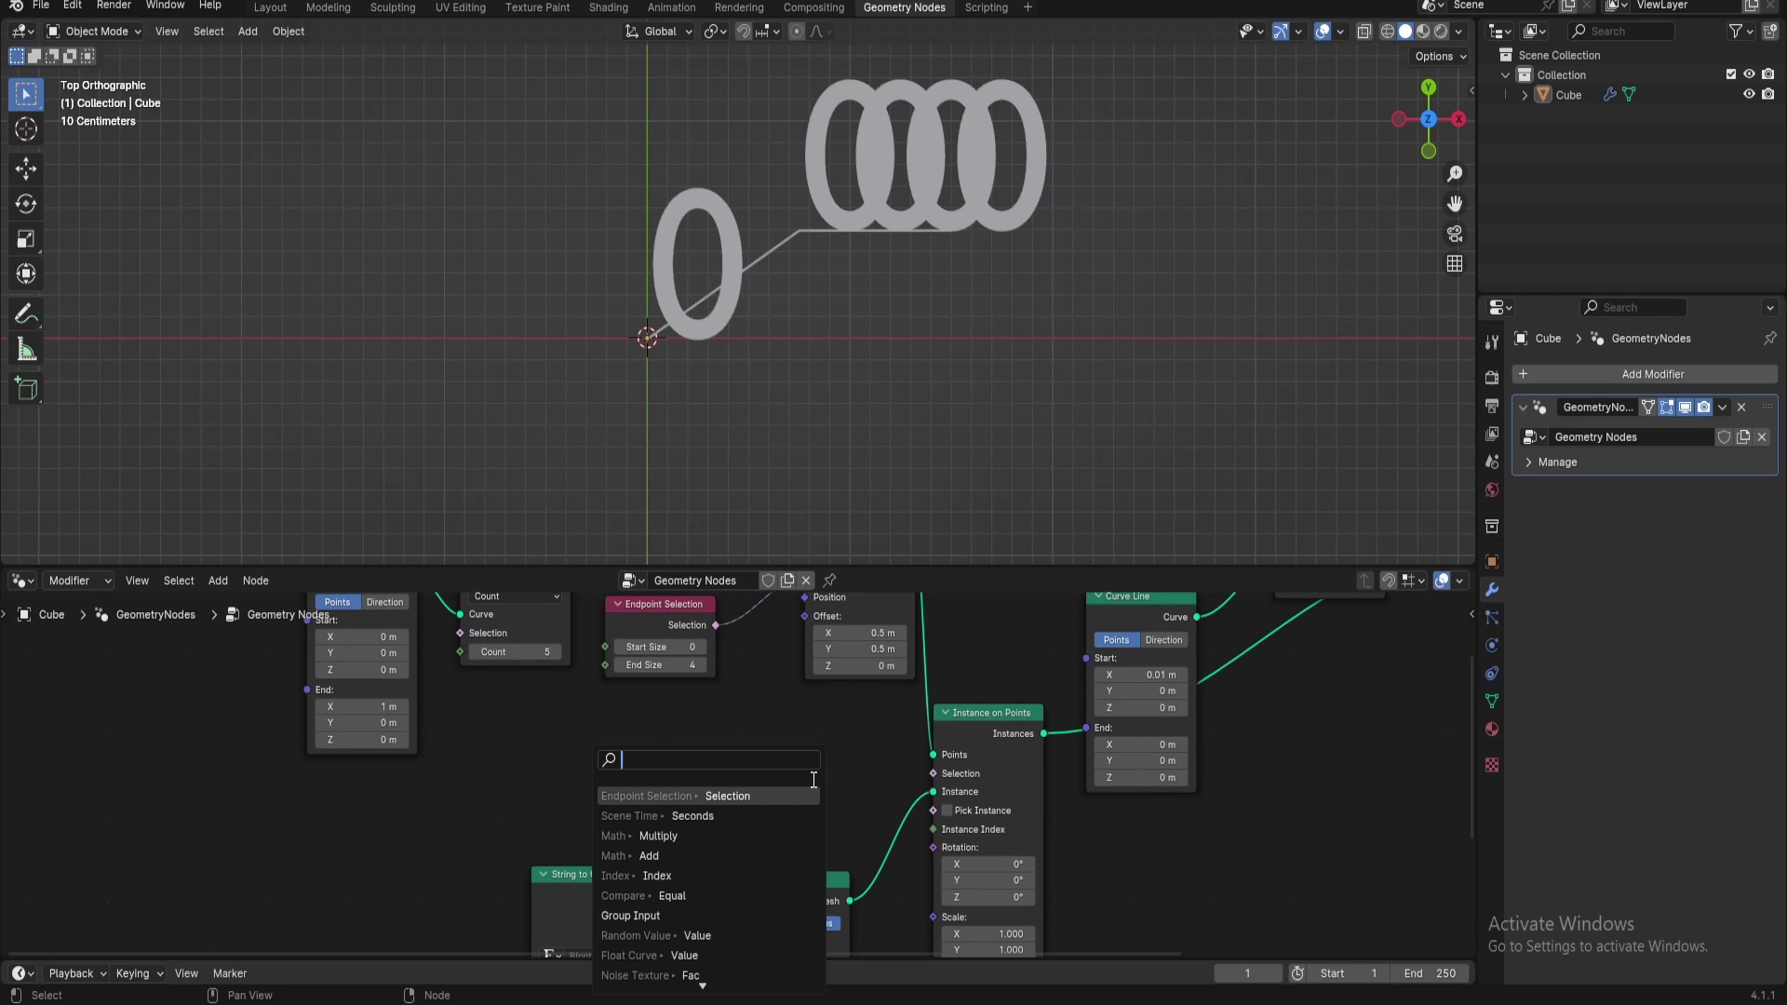
pyautogui.write('equal')
pyautogui.press('Return')
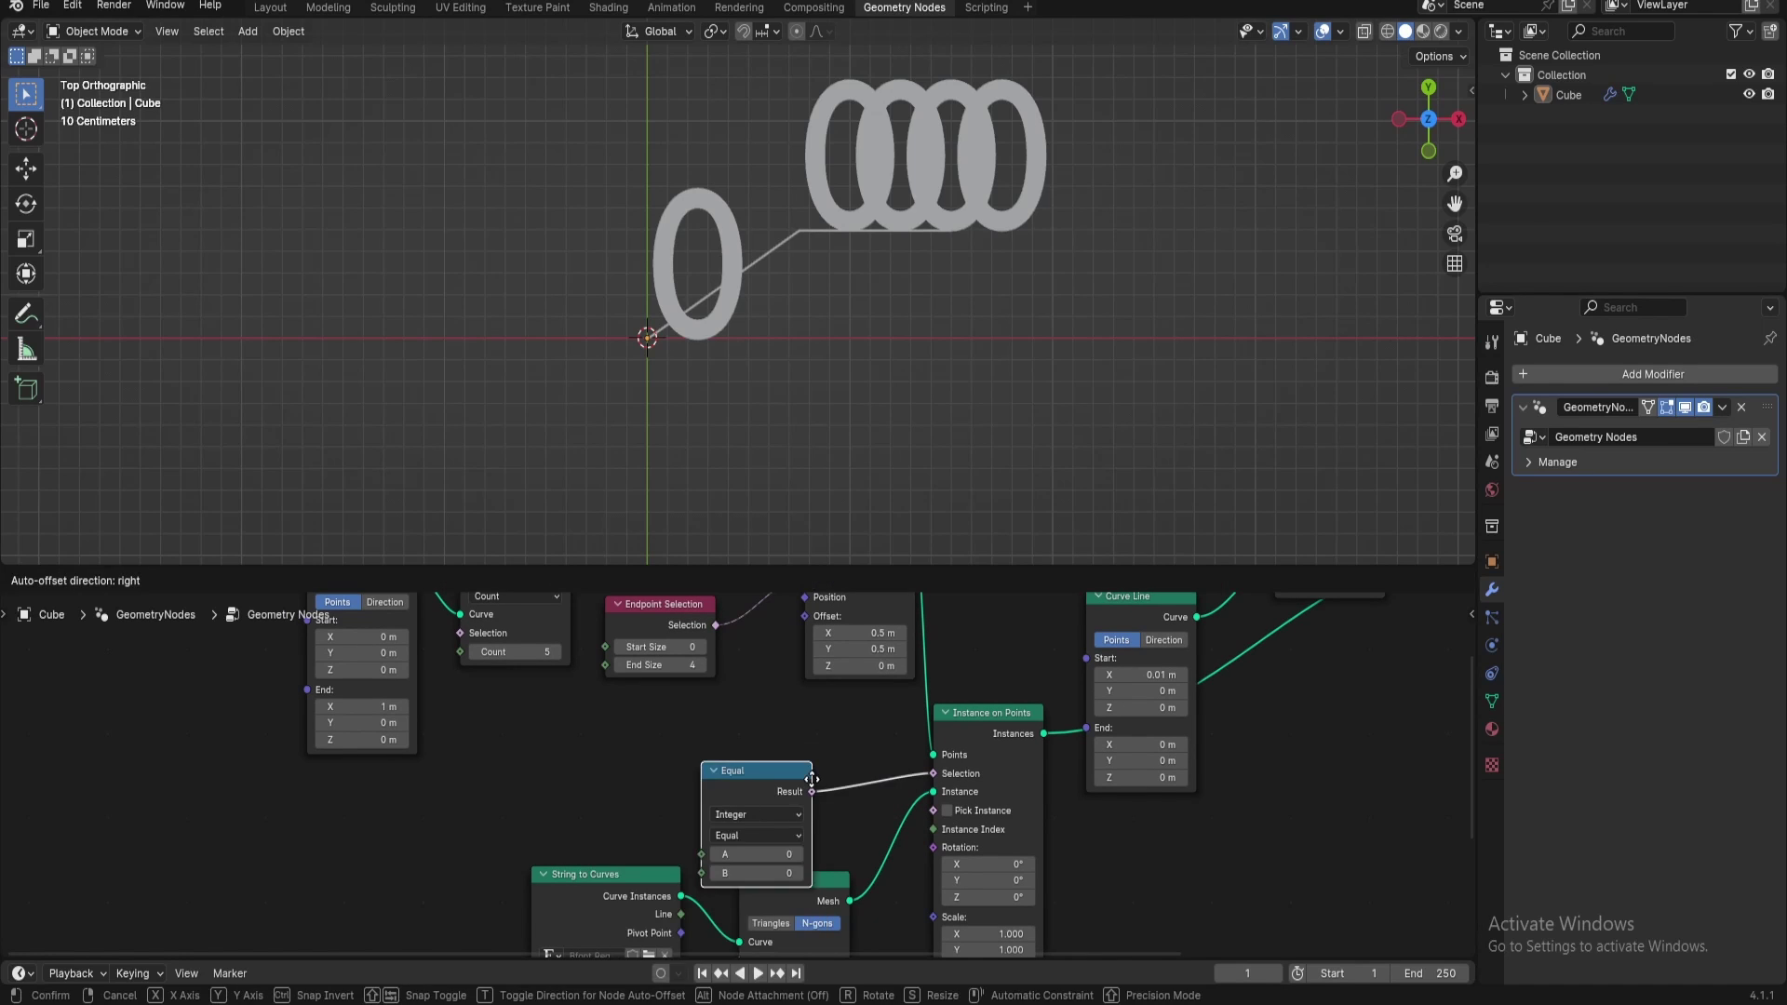
pyautogui.click(842, 742)
# Add an Index node that feeds input A of the Equal node, placing it just beside that node
pyautogui.moveTo(731, 816); pyautogui.dragTo(516, 735)
pyautogui.write('index')
pyautogui.press('Return')
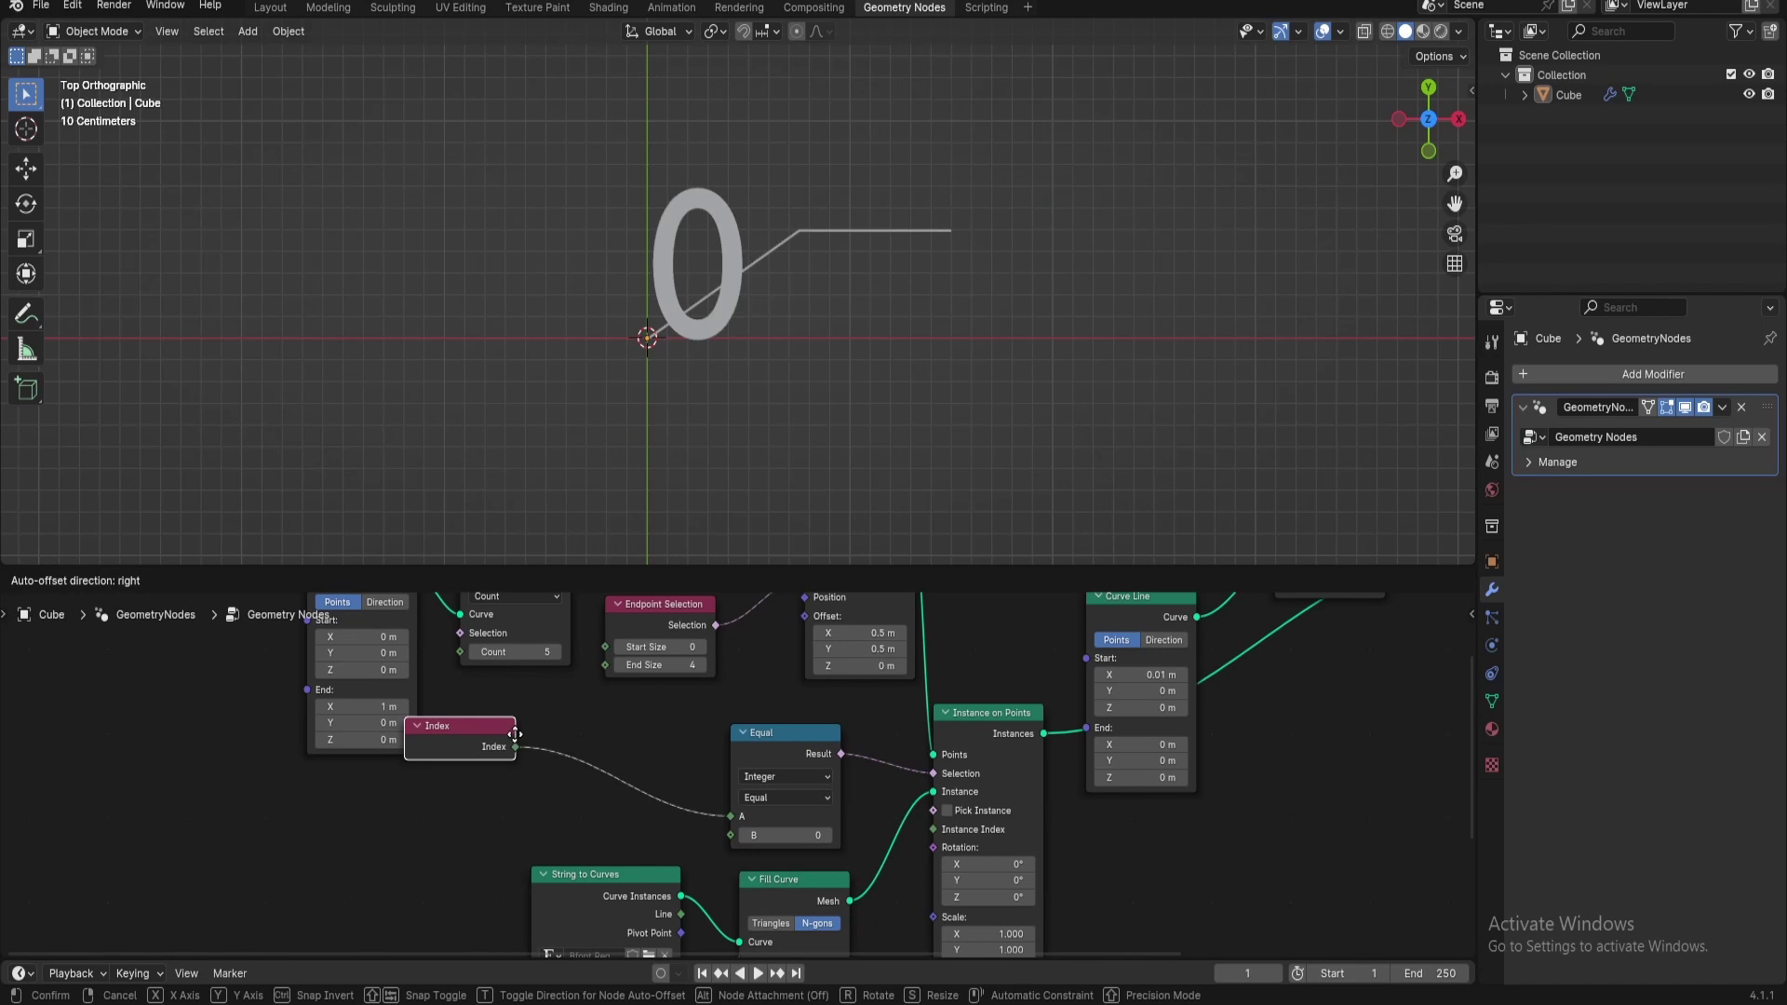
pyautogui.click(675, 763)
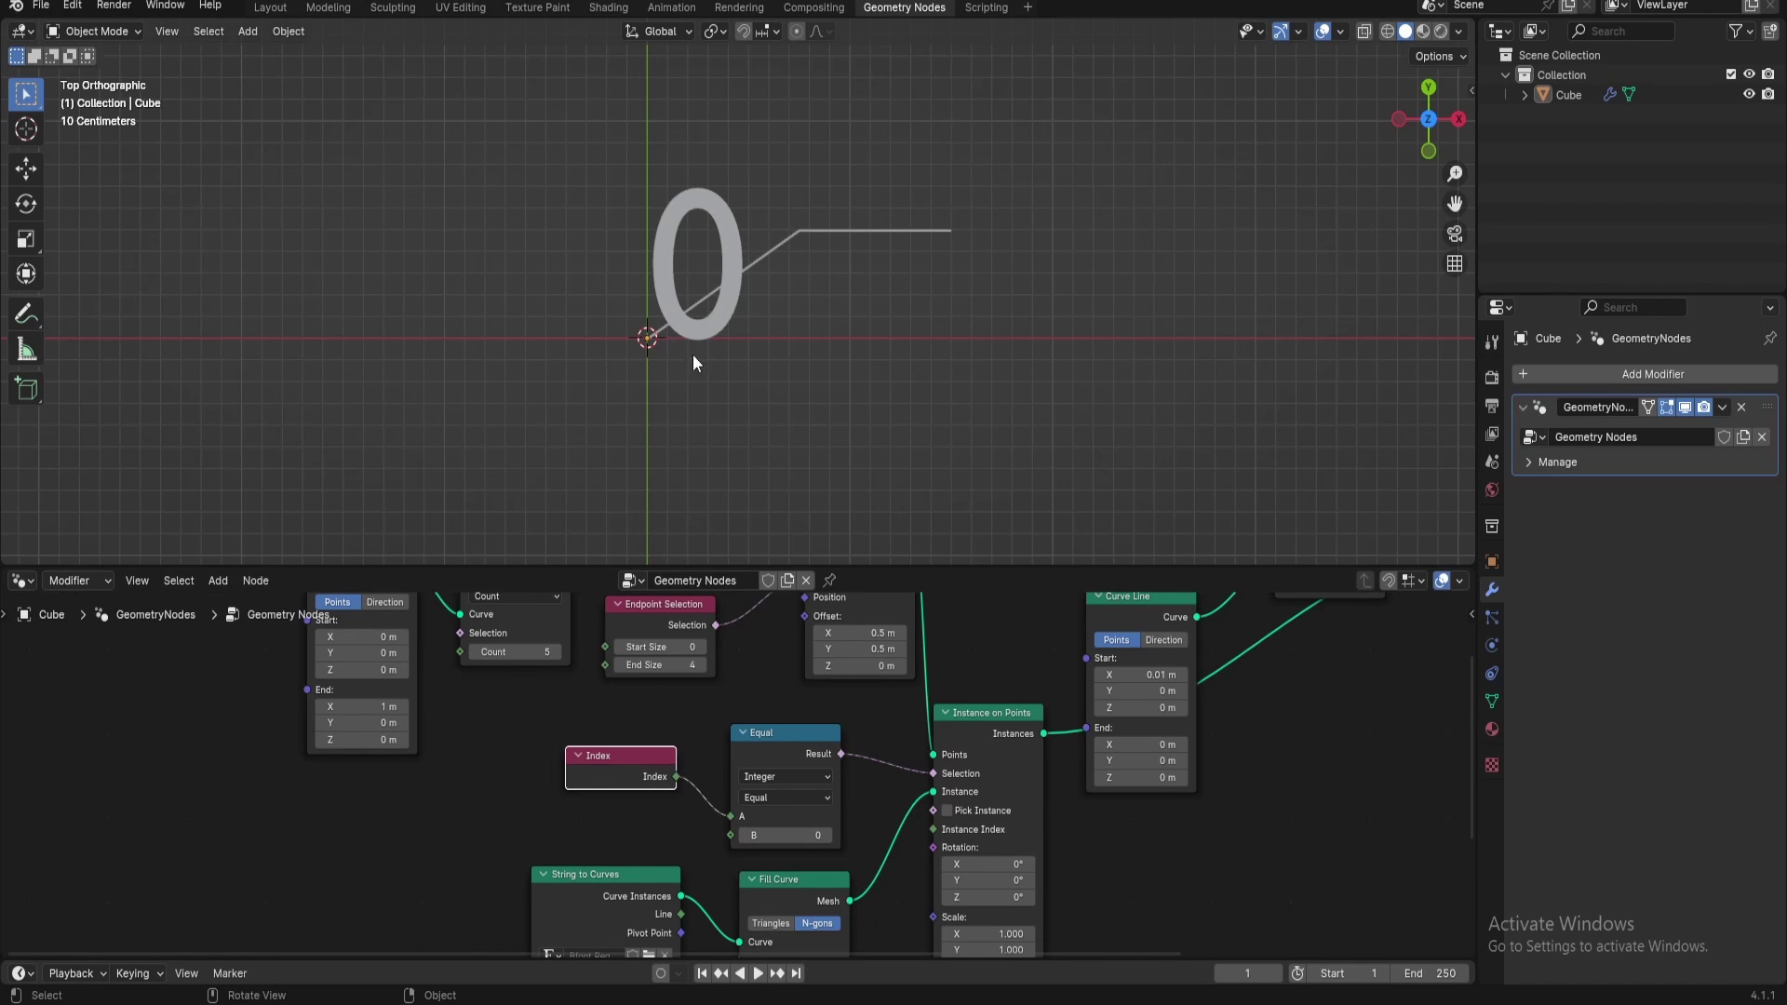
# Set the Equal node's B value to 1 and the String to Curves size to 0.26 m
pyautogui.click(829, 840)
pyautogui.moveTo(897, 868); pyautogui.dragTo(822, 733, button='middle')
pyautogui.moveTo(693, 802); pyautogui.dragTo(803, 627, button='middle')
pyautogui.keyDown('shift'); pyautogui.moveTo(658, 769); pyautogui.dragTo(545, 798); pyautogui.keyUp('shift')
# Add a Math node set to Add that feeds the Value of Value to String, and set its second value to 1000
pyautogui.moveTo(544, 799); pyautogui.dragTo(737, 847, button='middle')
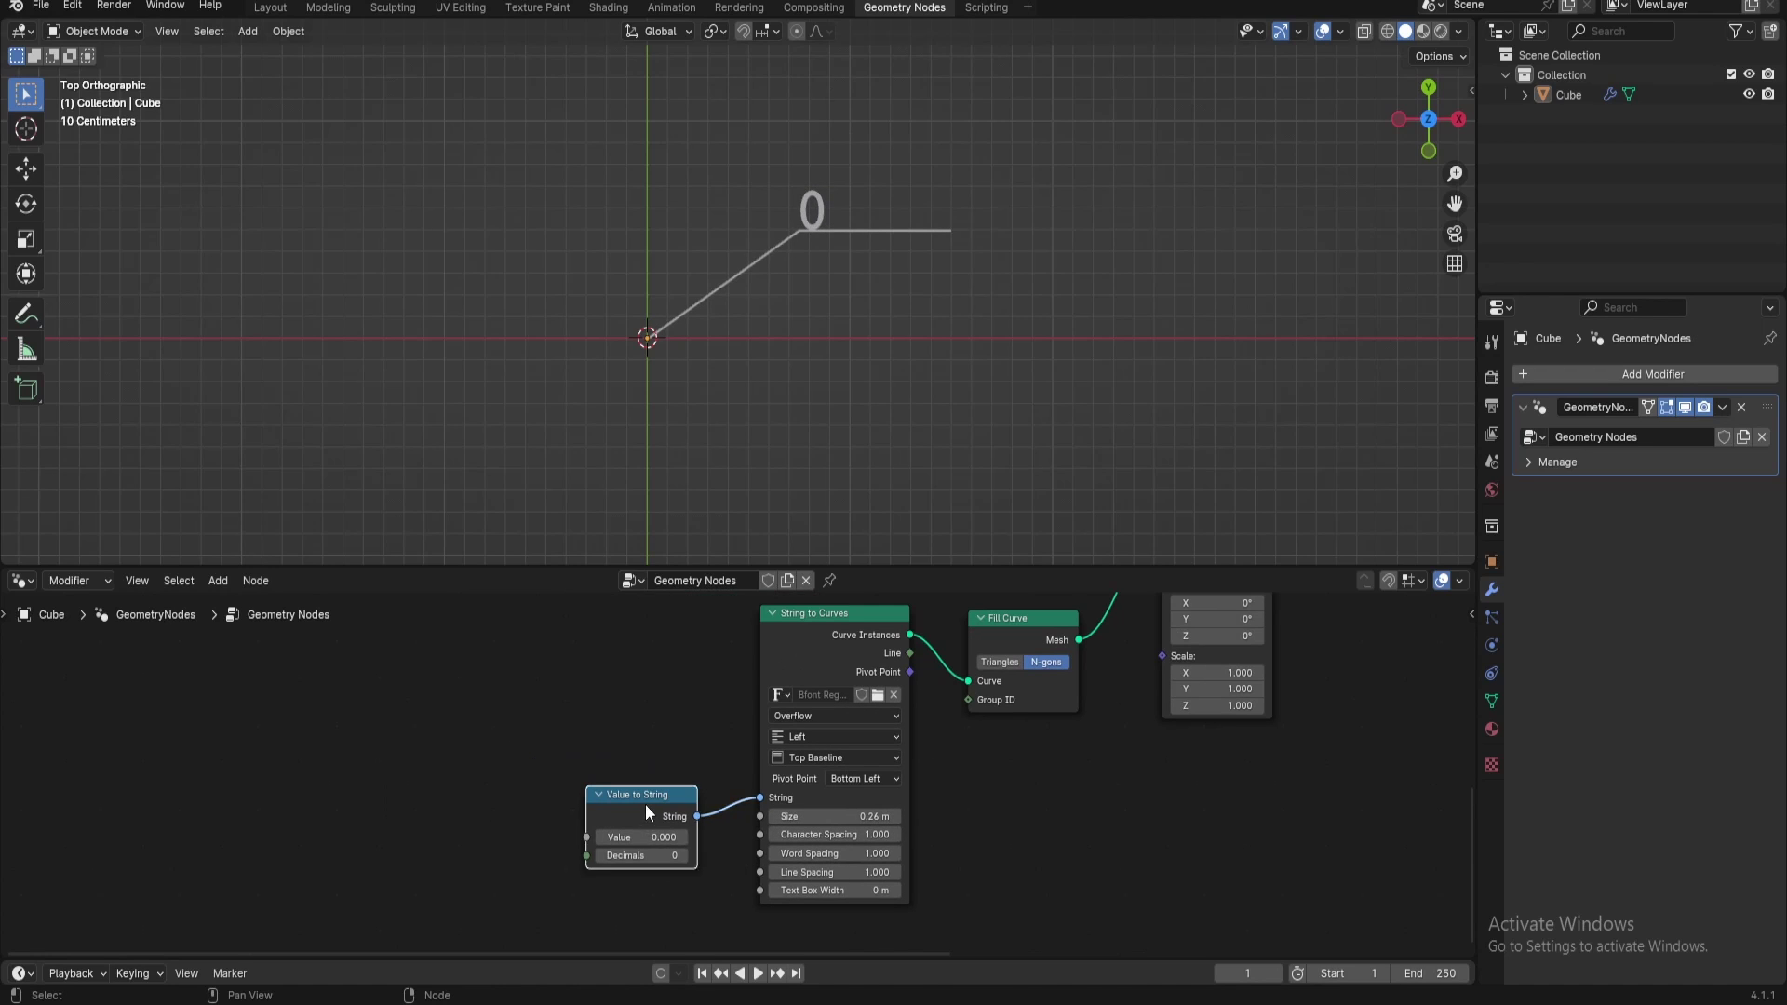
pyautogui.moveTo(642, 808); pyautogui.dragTo(663, 760)
pyautogui.moveTo(532, 799); pyautogui.dragTo(849, 813, button='middle')
pyautogui.scroll(1, 739, 813)
pyautogui.hotkey('shift', 'a')
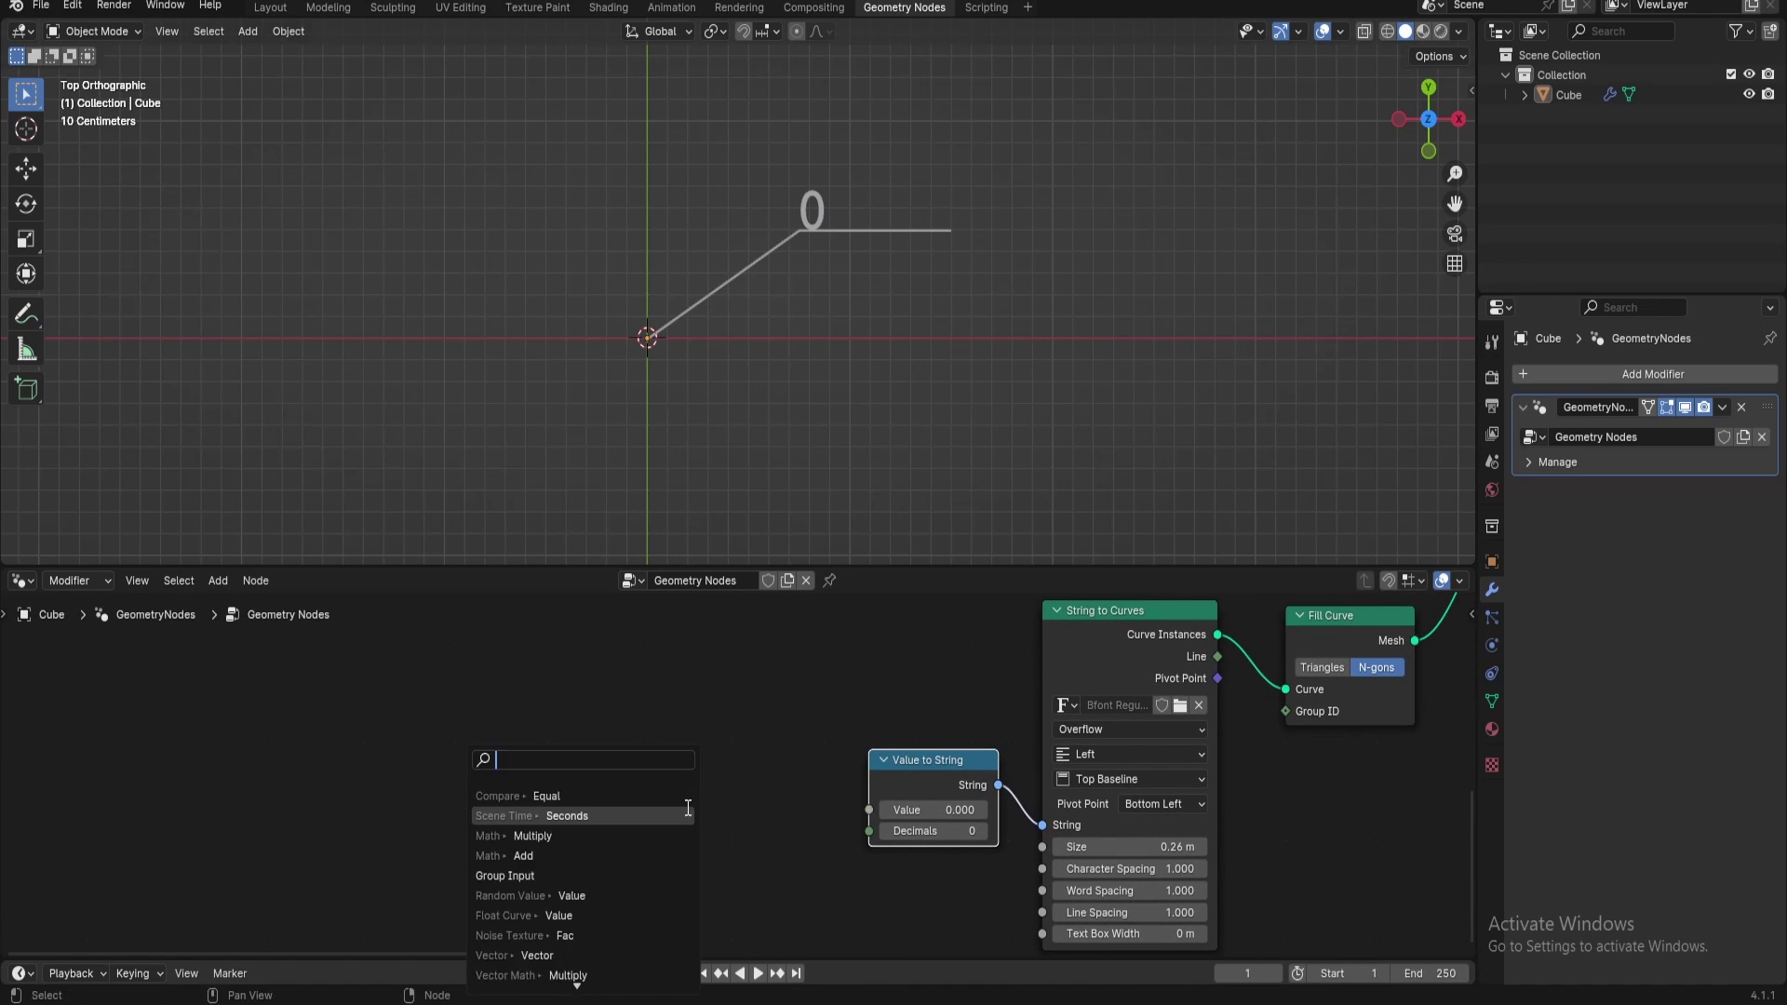
pyautogui.write('add')
pyautogui.press('Return')
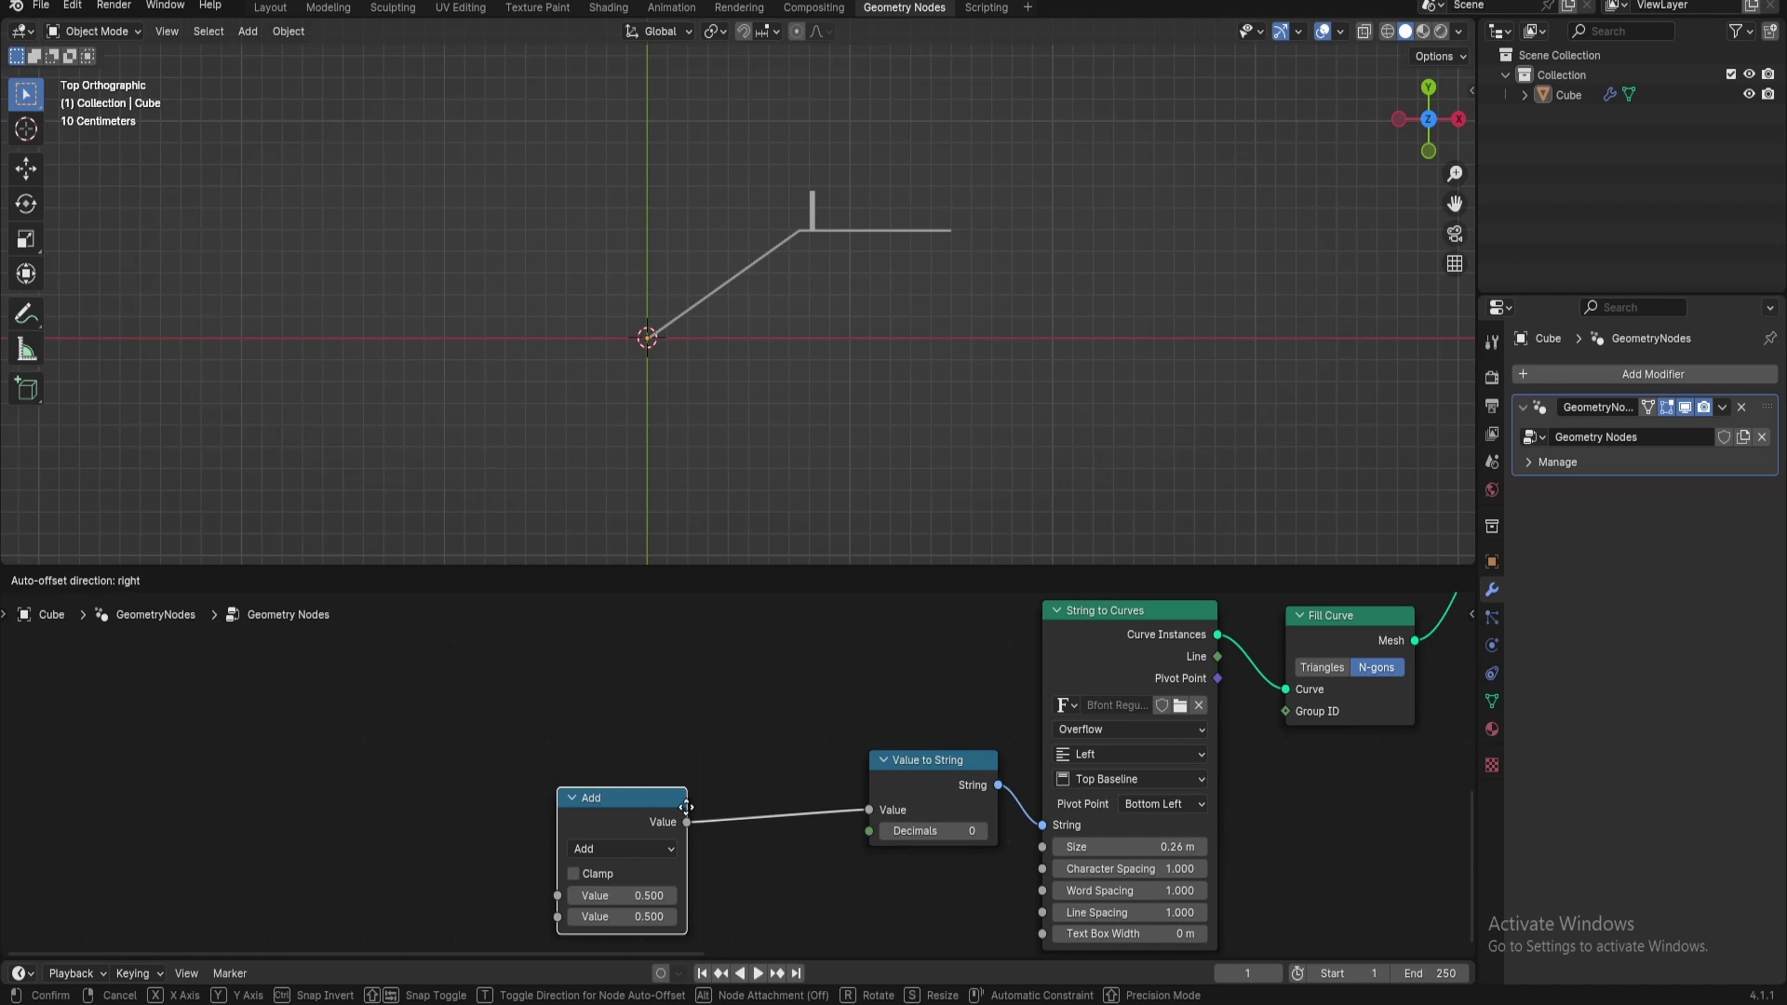
pyautogui.click(822, 819)
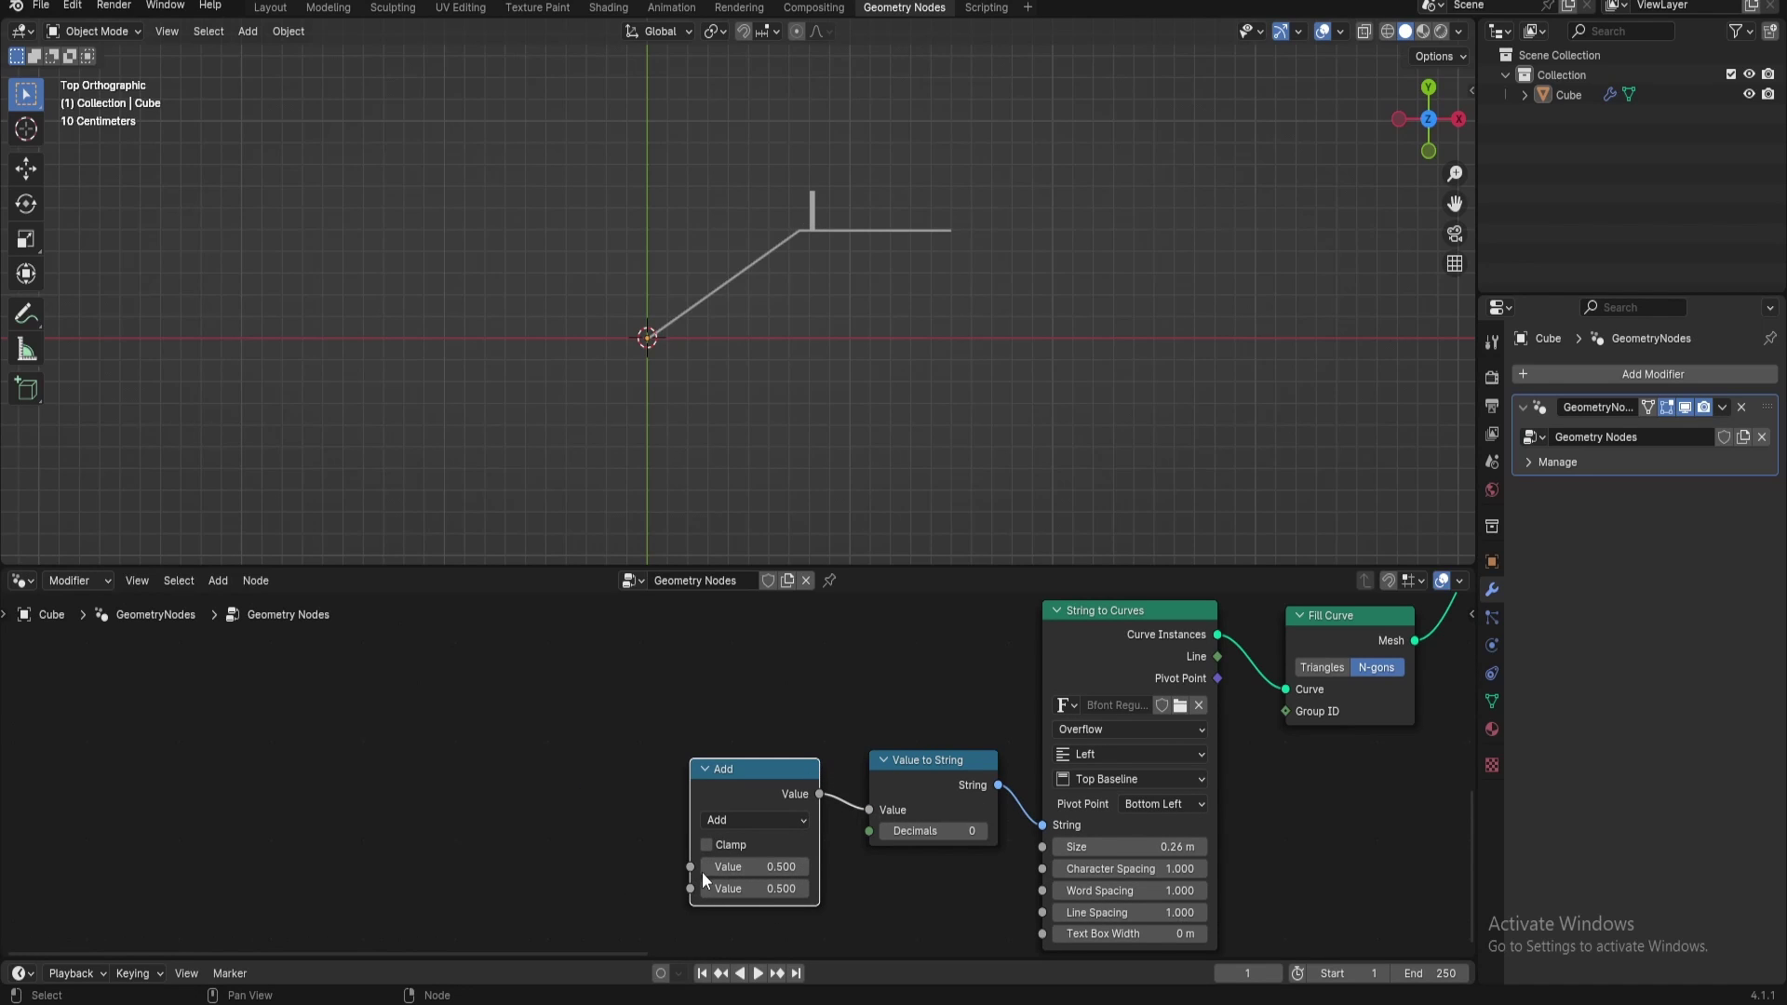
pyautogui.click(750, 889)
pyautogui.write('1000')
pyautogui.press('Return')
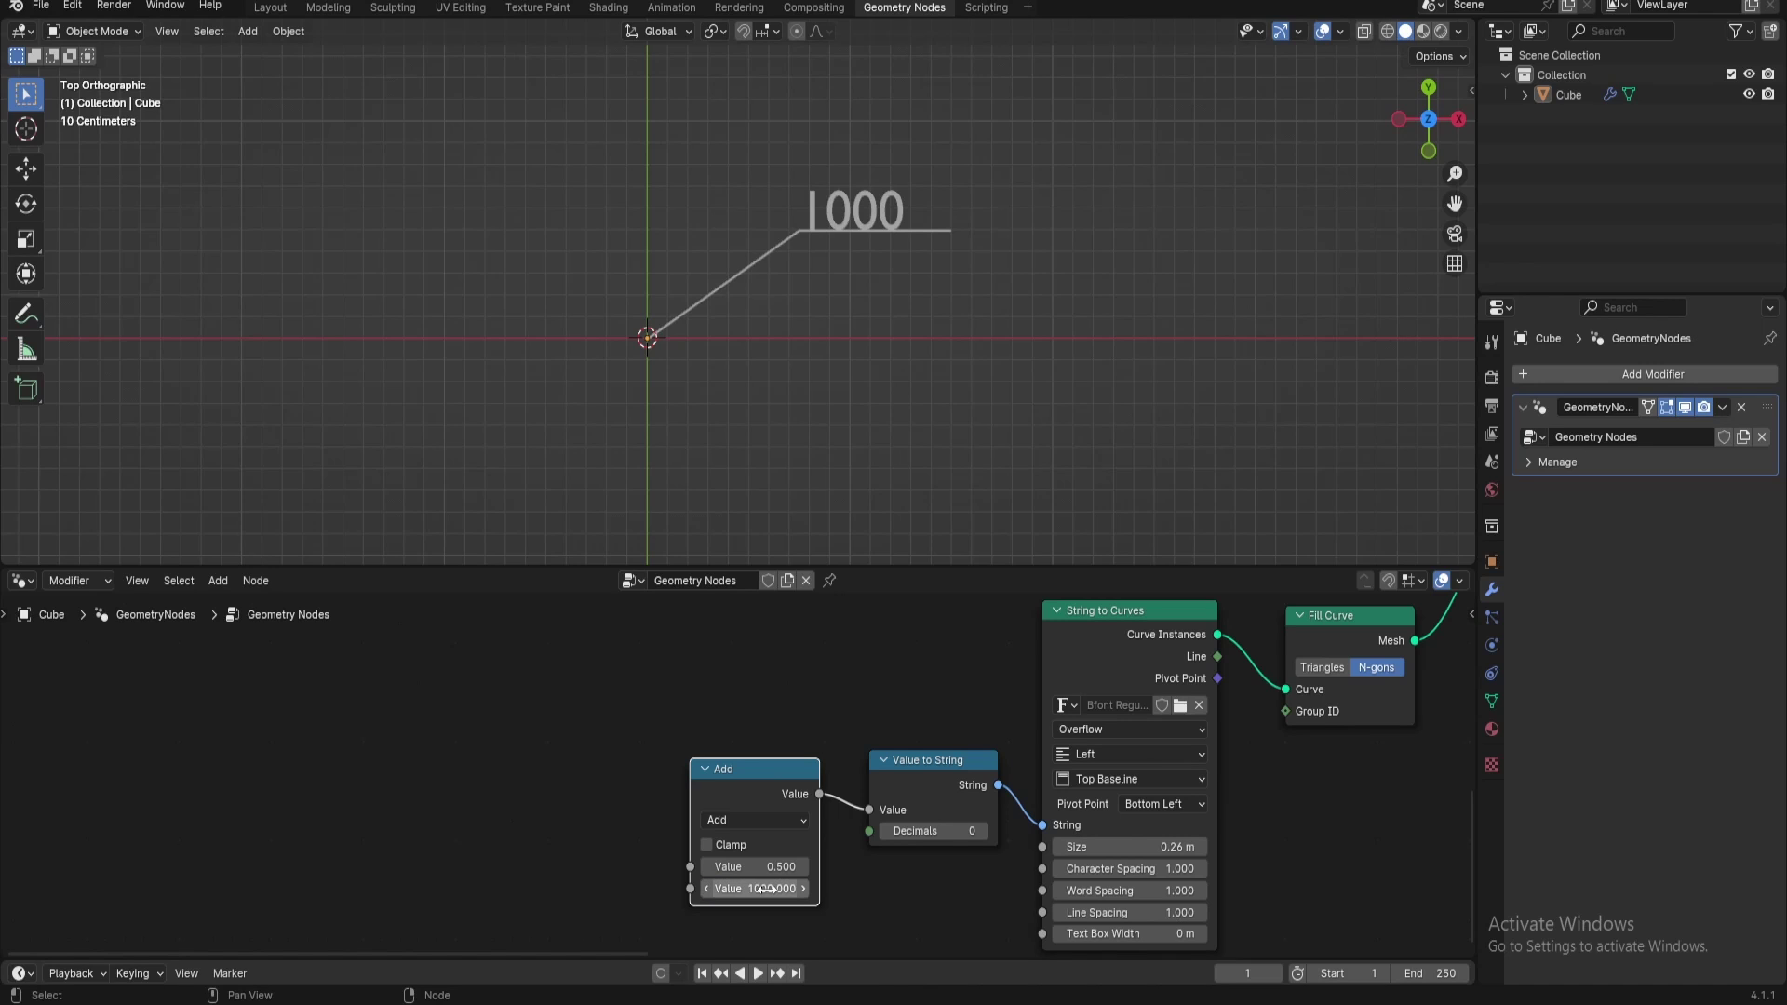
# Add a Math node feeding the Add node's first value and set its operation to Multiply
pyautogui.moveTo(690, 866); pyautogui.dragTo(475, 761)
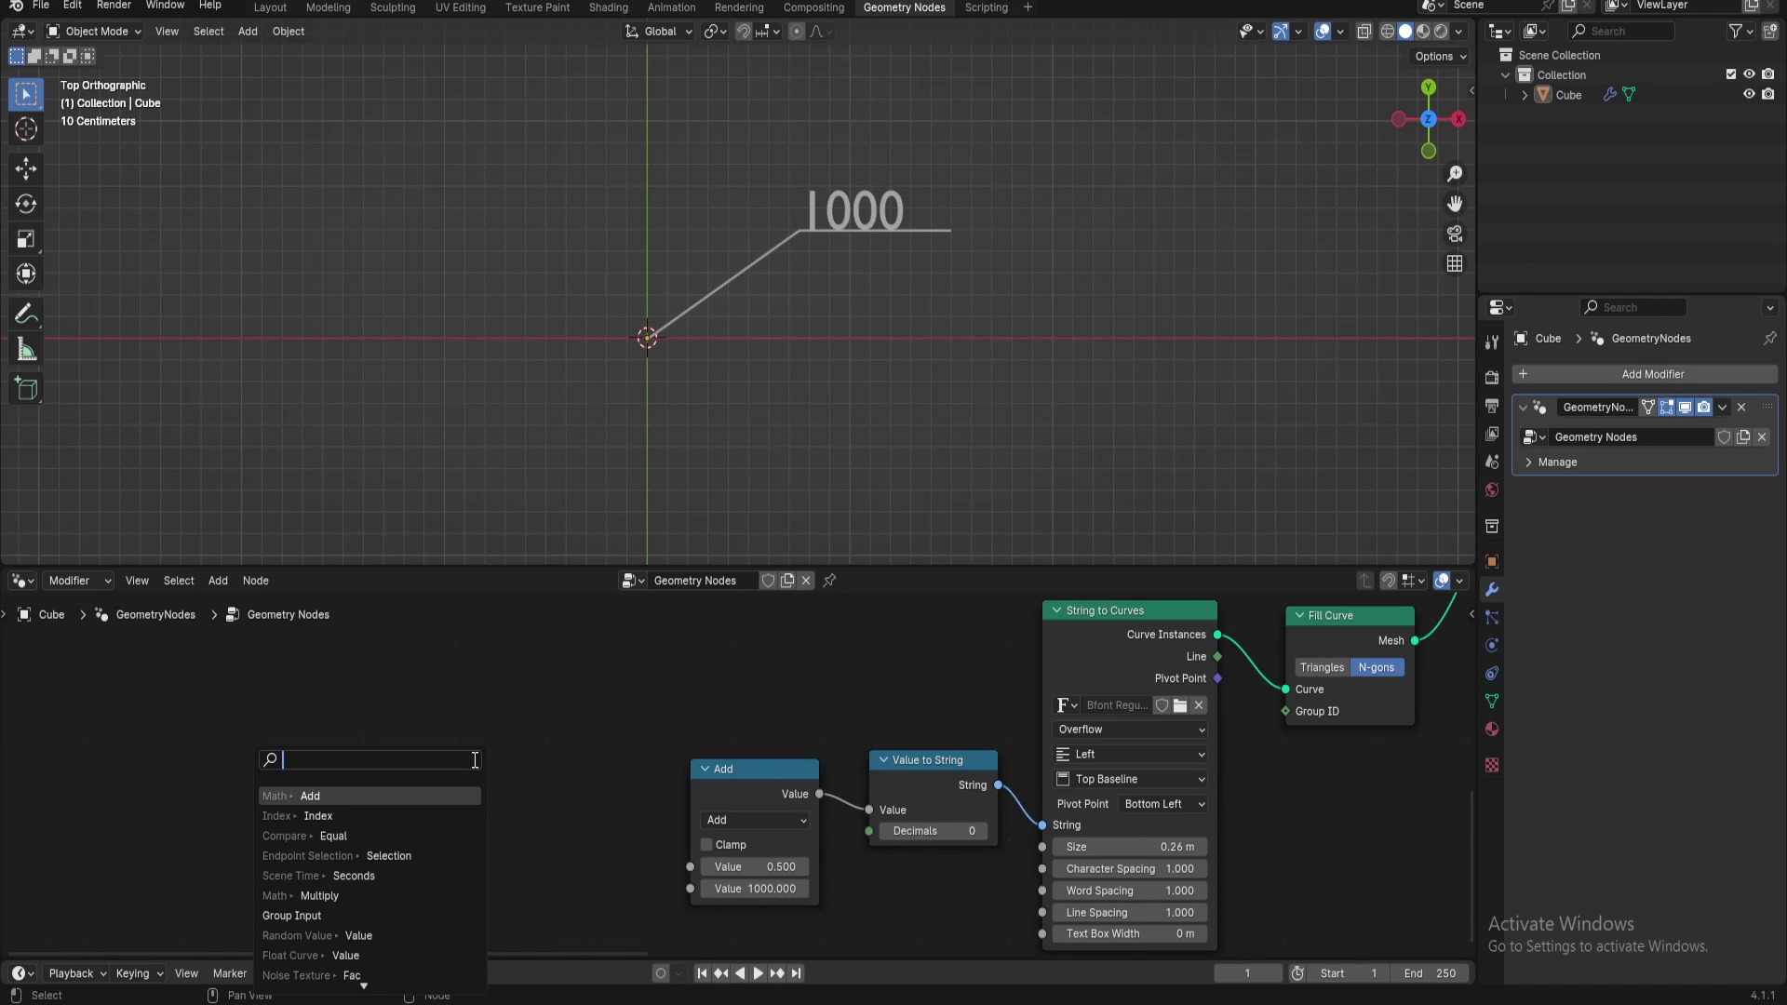
pyautogui.write('math')
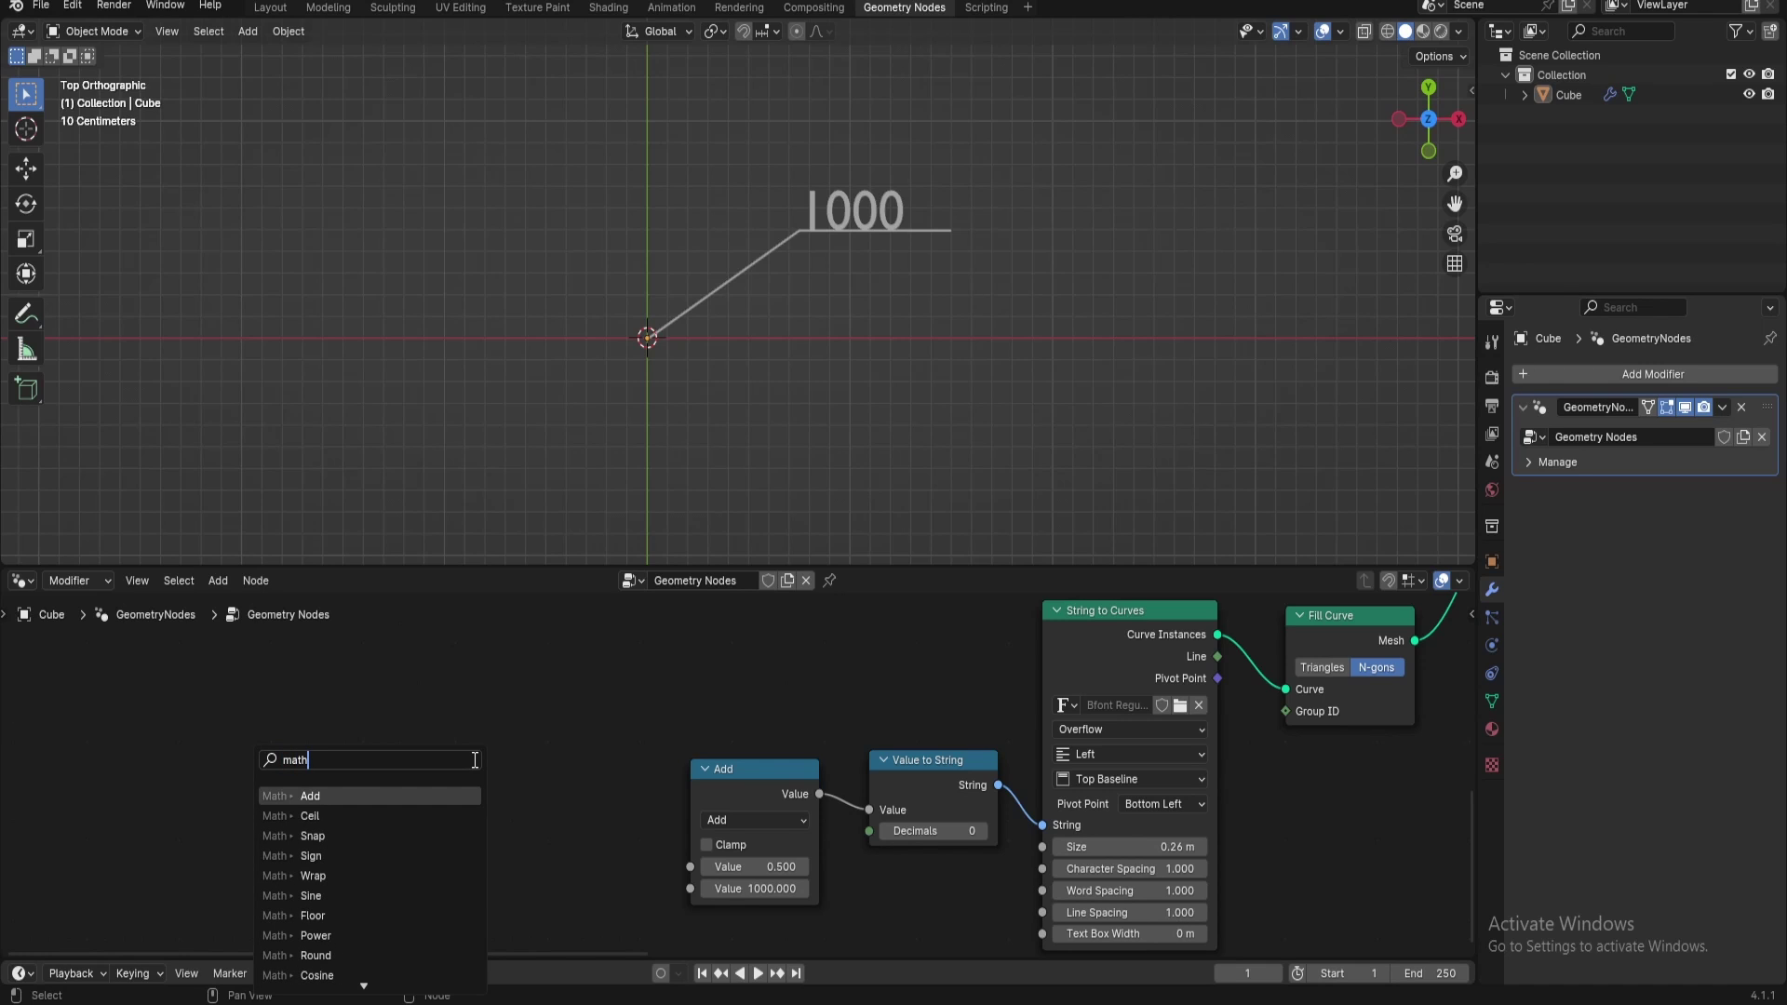
pyautogui.press('Return')
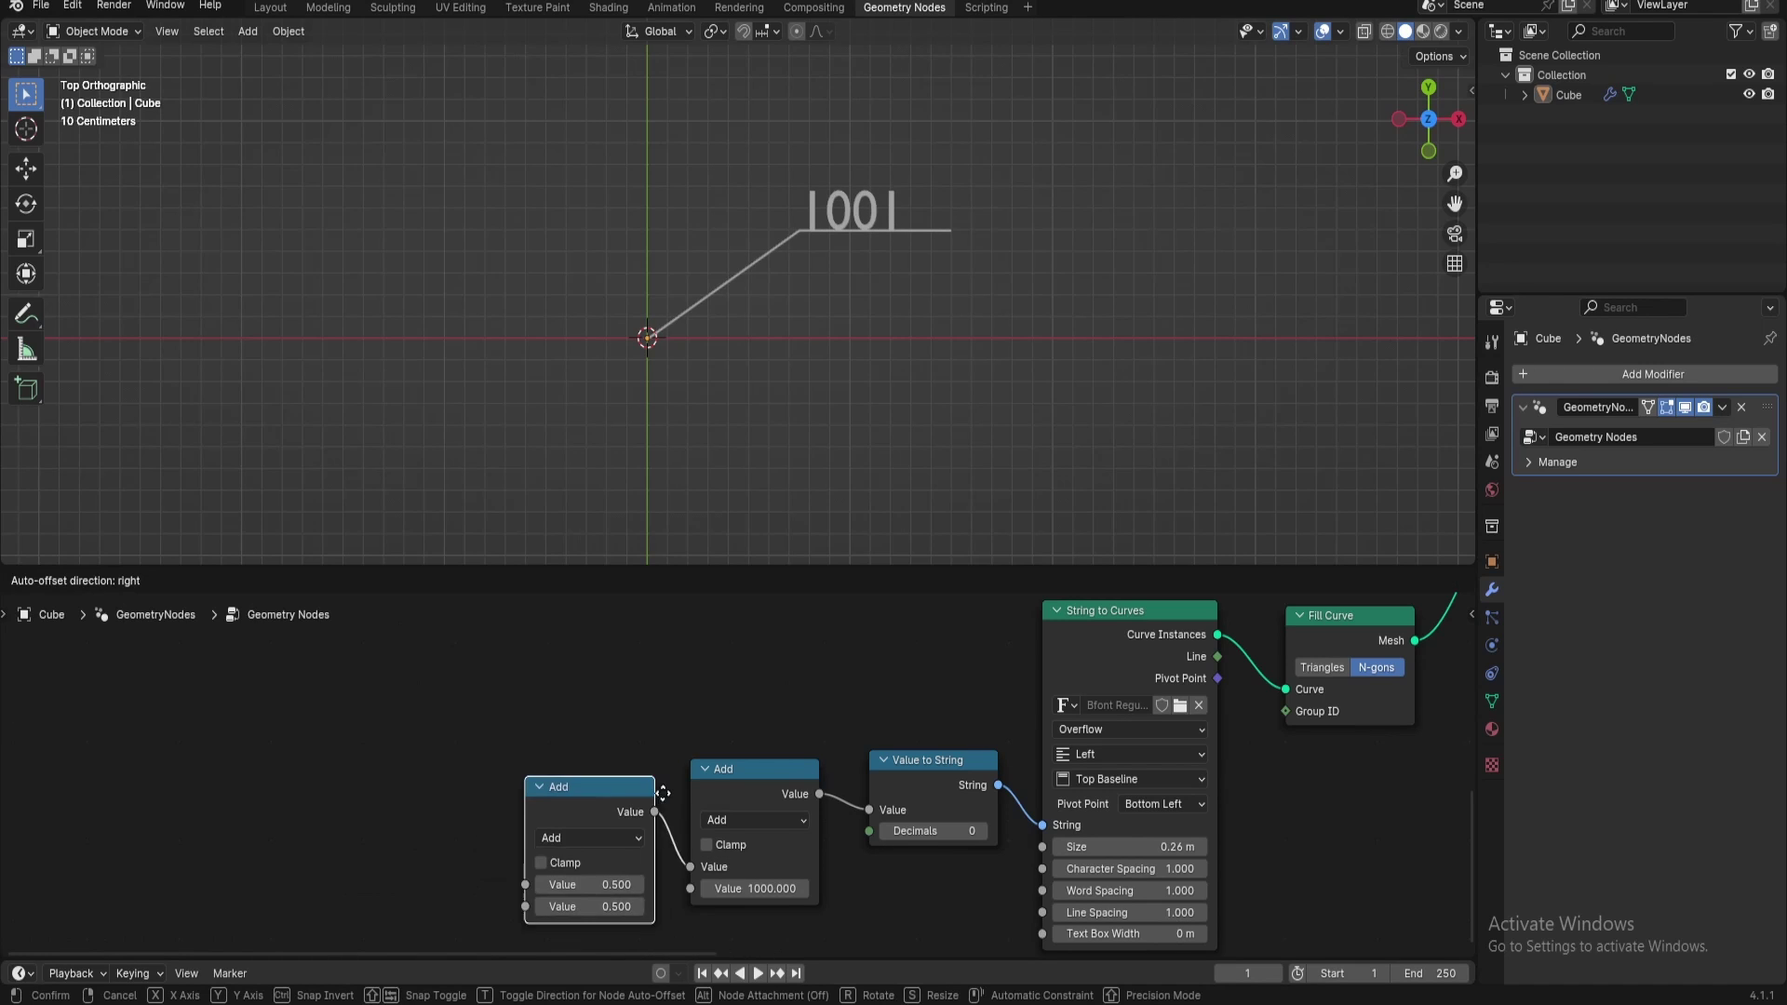
pyautogui.click(606, 759)
pyautogui.click(518, 765)
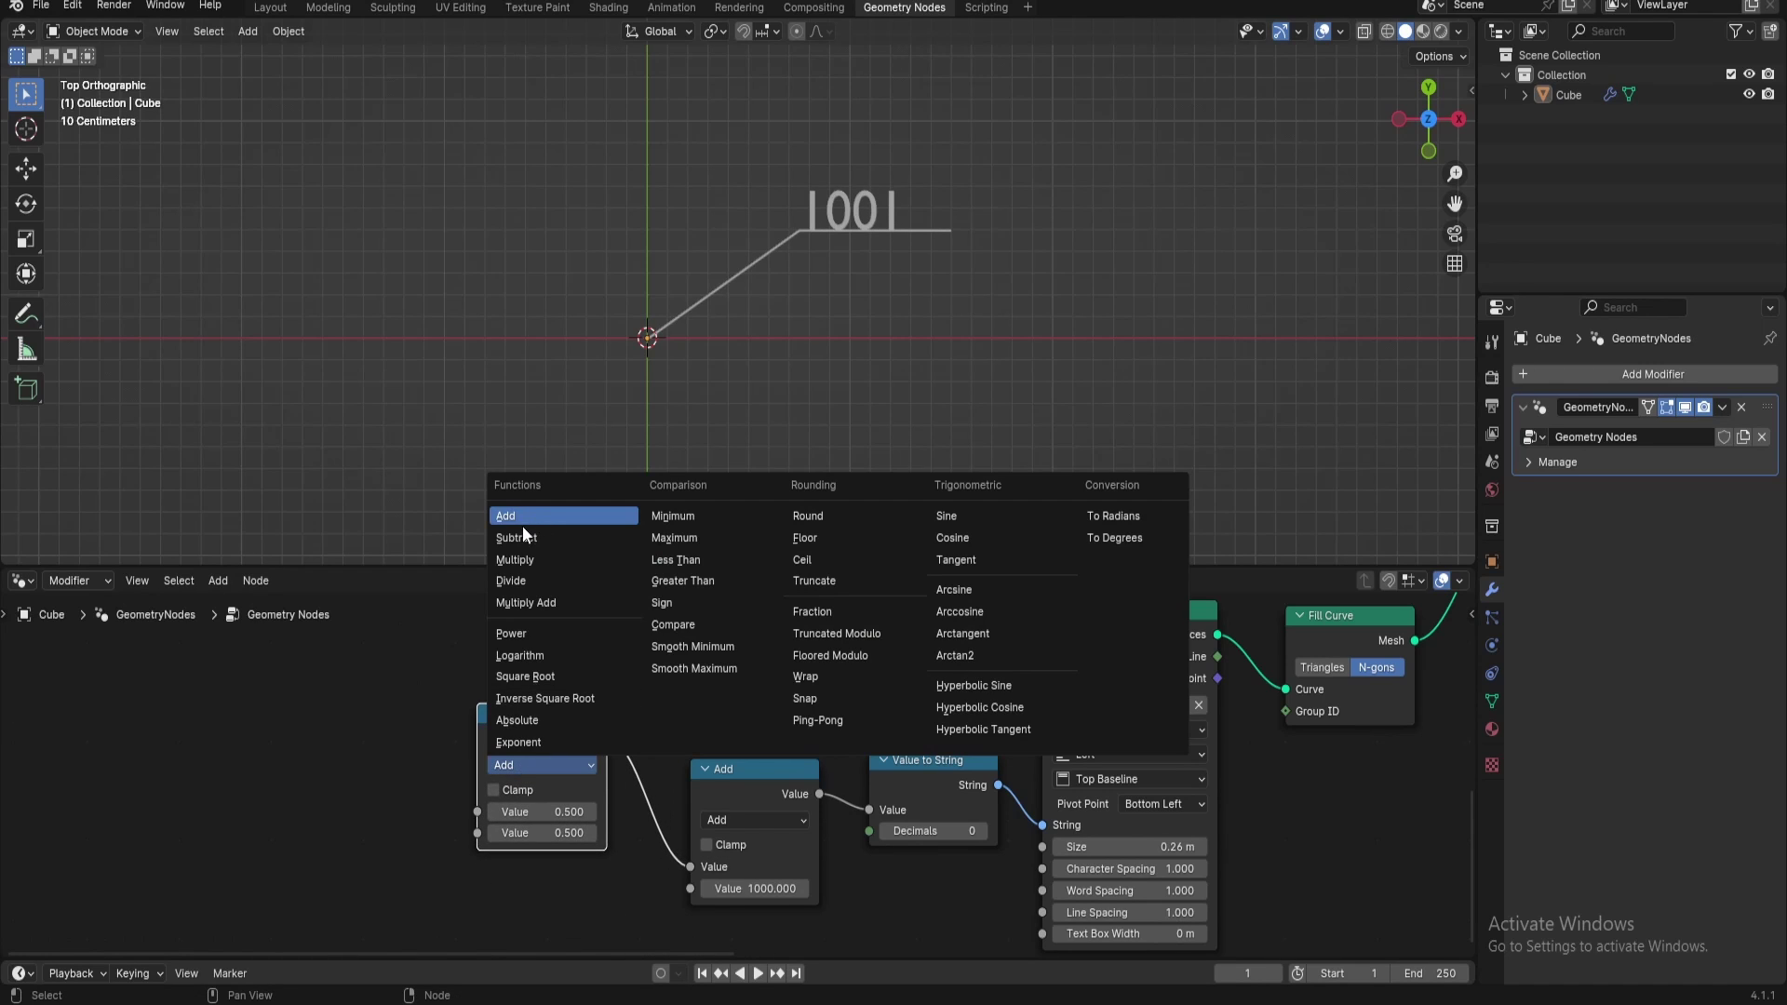
pyautogui.click(514, 560)
# Duplicate the Multiply node four times, placing the copies as two rows of two ahead of the original
pyautogui.moveTo(488, 696); pyautogui.dragTo(788, 778, button='middle')
pyautogui.scroll(-2, 622, 696)
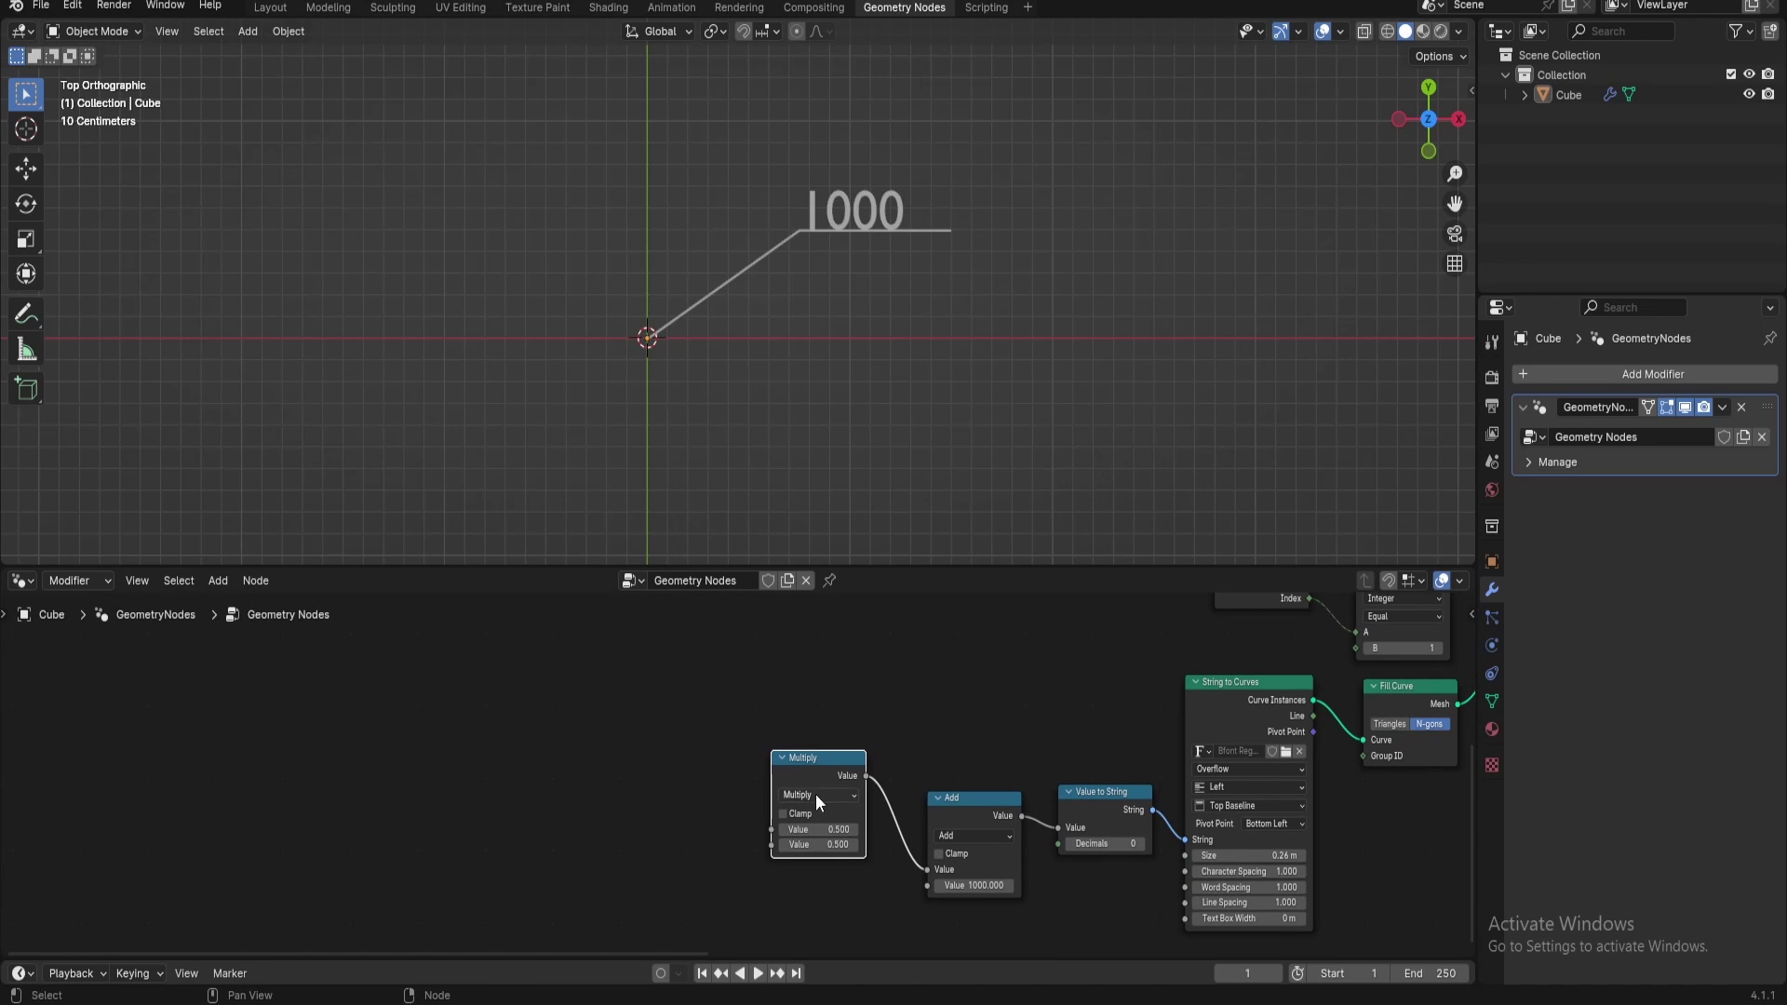
pyautogui.hotkey('shift', 'd')
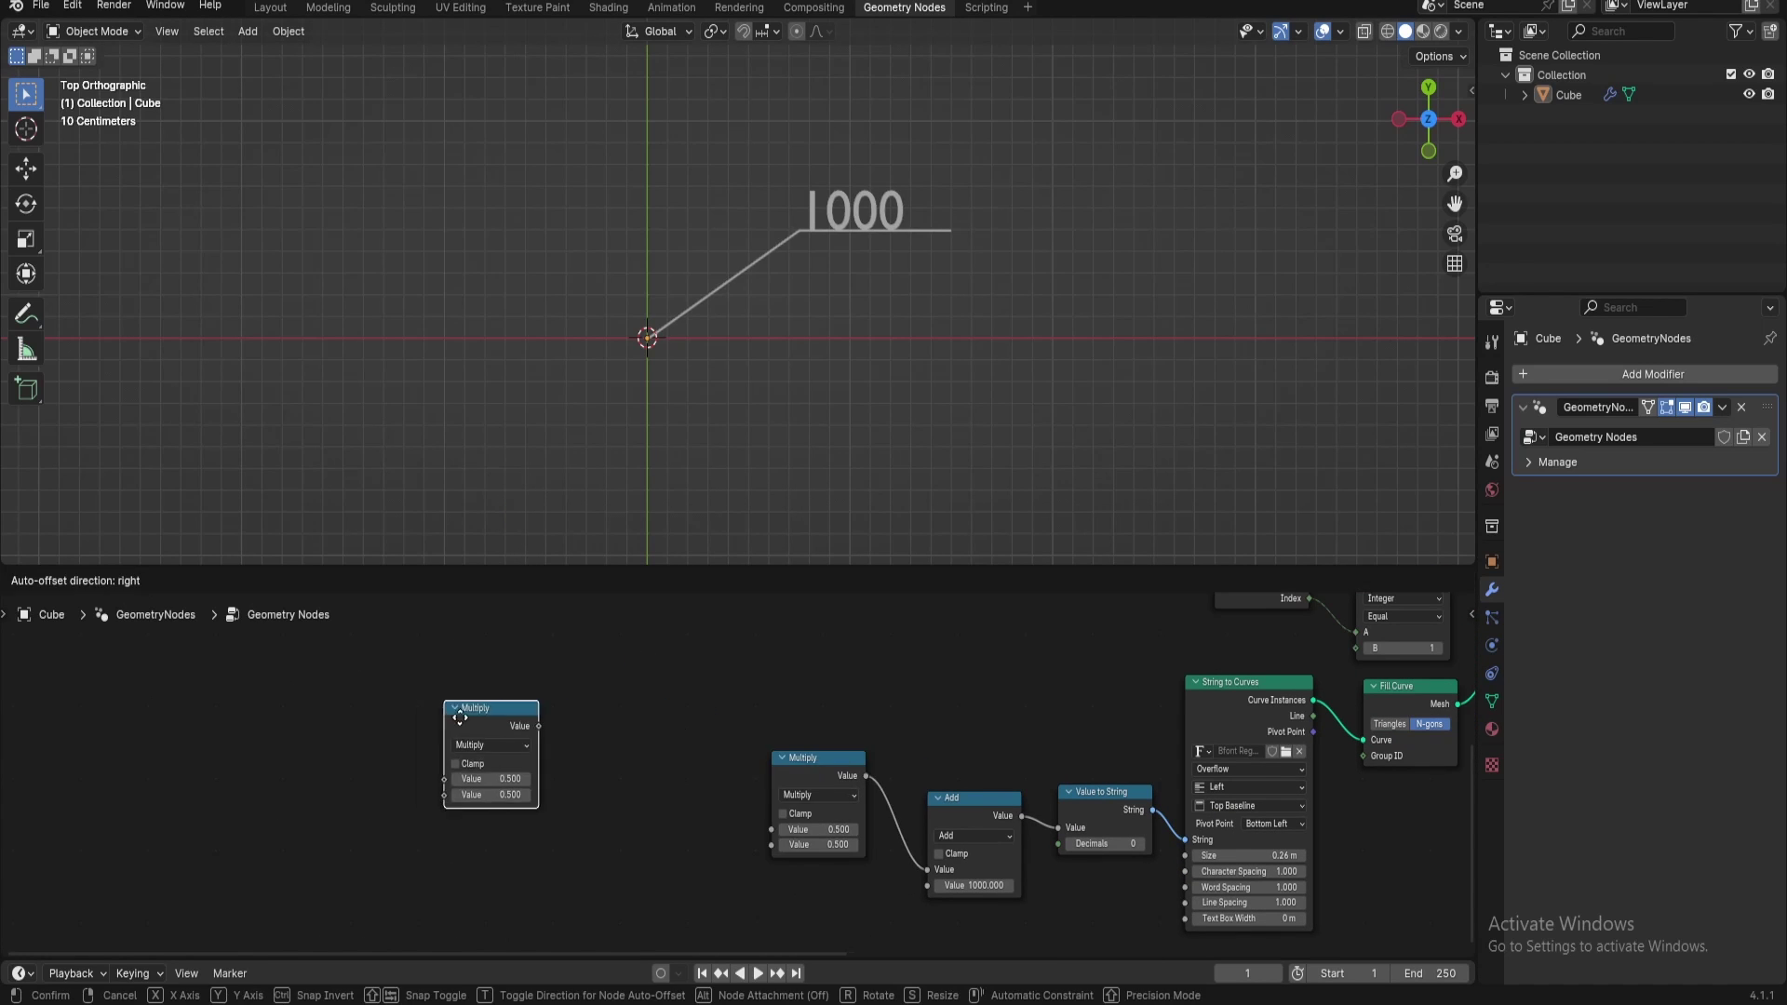
pyautogui.click(703, 705)
pyautogui.click(375, 707)
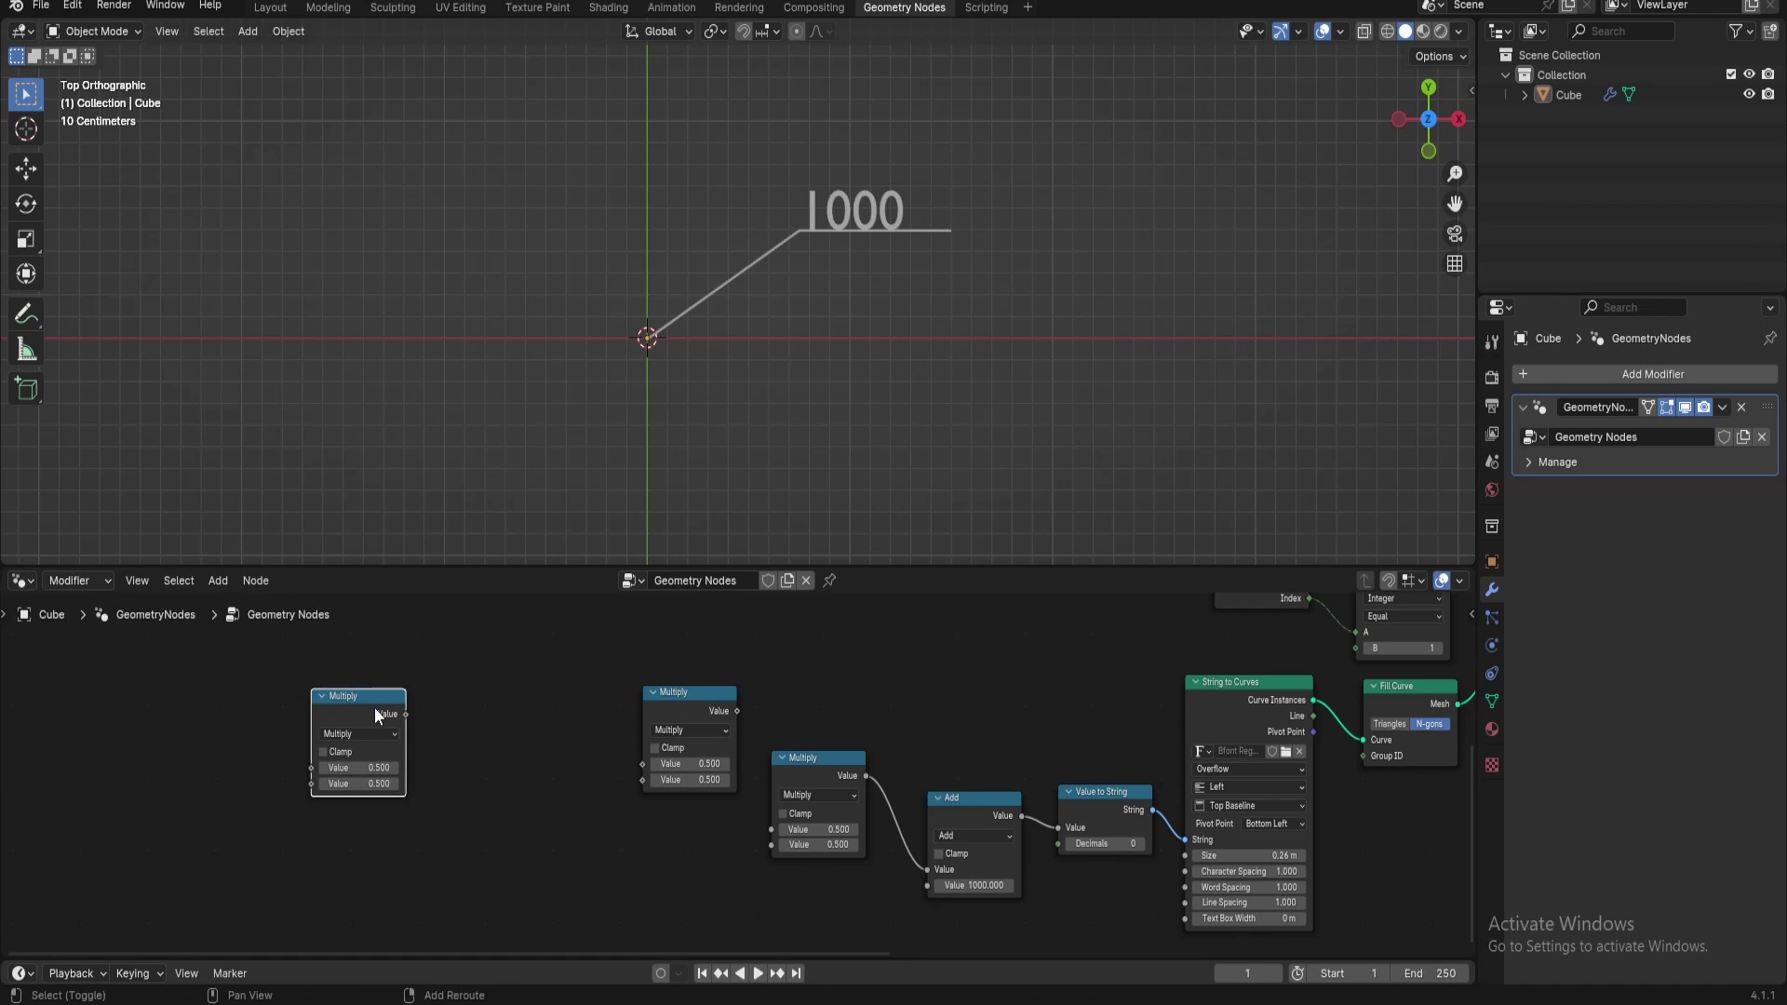
pyautogui.hotkey('shift', 'd')
pyautogui.click(356, 844)
pyautogui.click(683, 694)
pyautogui.hotkey('shift', 'd')
pyautogui.click(684, 829)
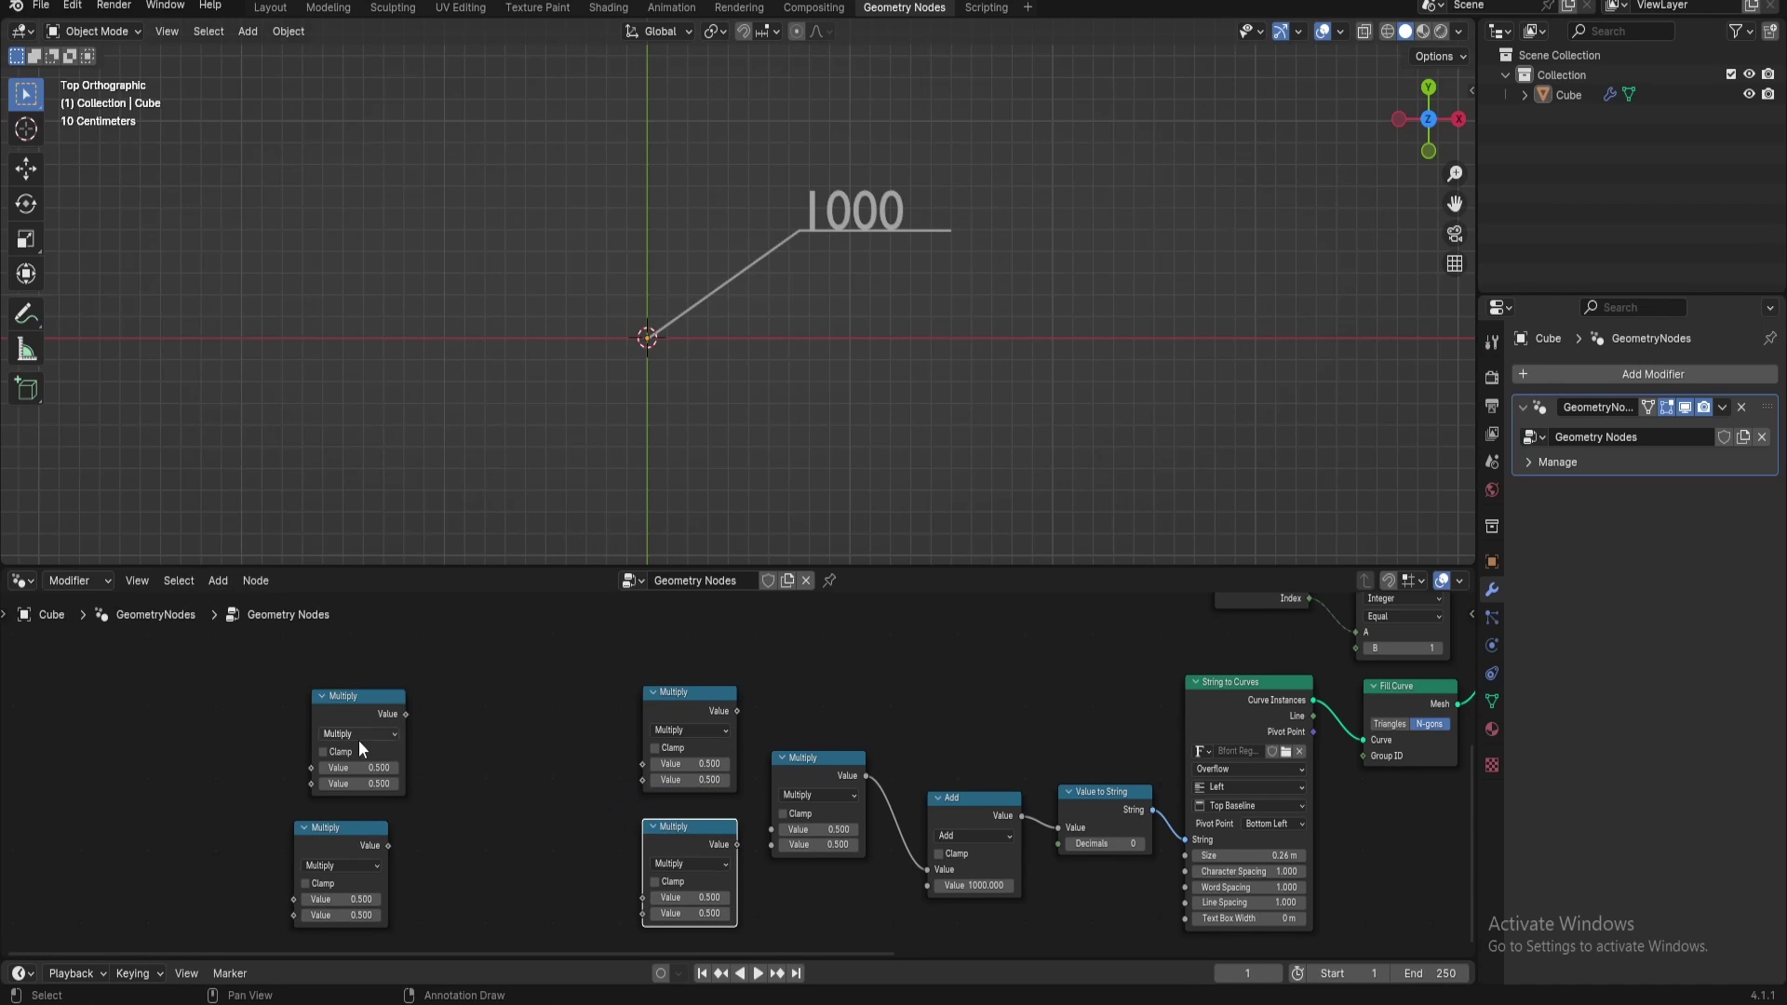
# Duplicate a Multiply node between the upper pair, change its operation to Sine, and place a copy of it in the lower row
pyautogui.click(378, 713)
pyautogui.hotkey('shift', 'd')
pyautogui.click(547, 713)
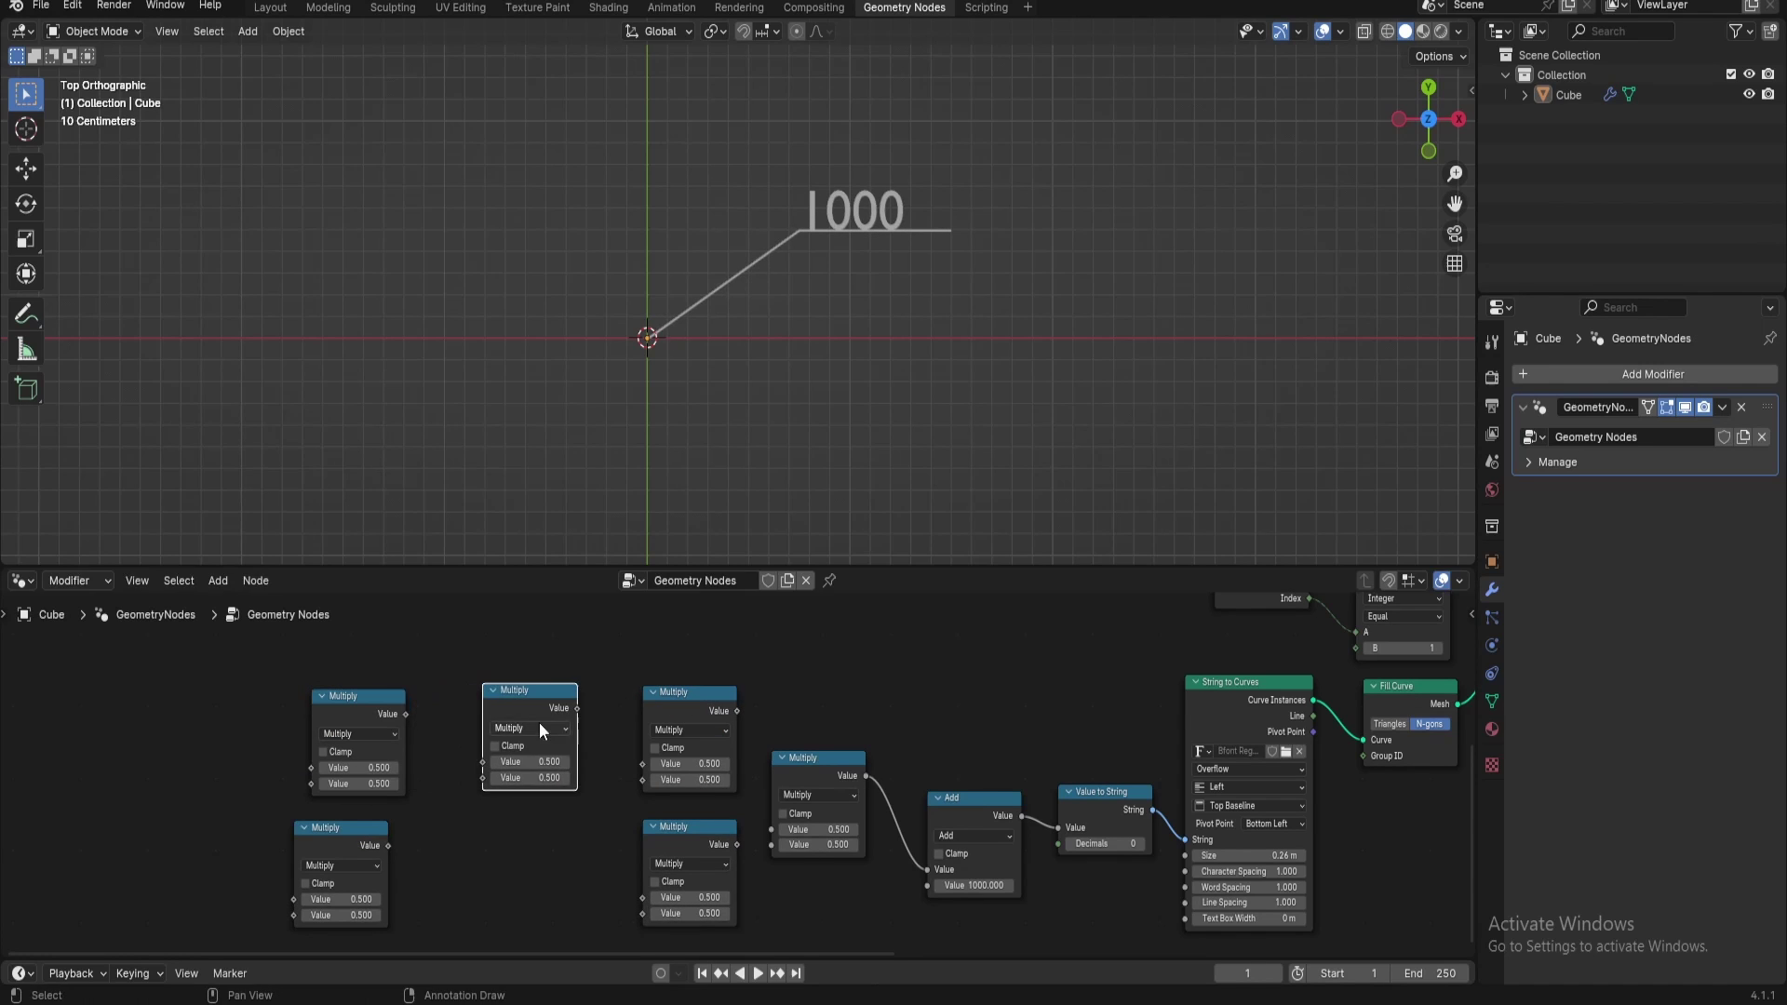
pyautogui.click(521, 727)
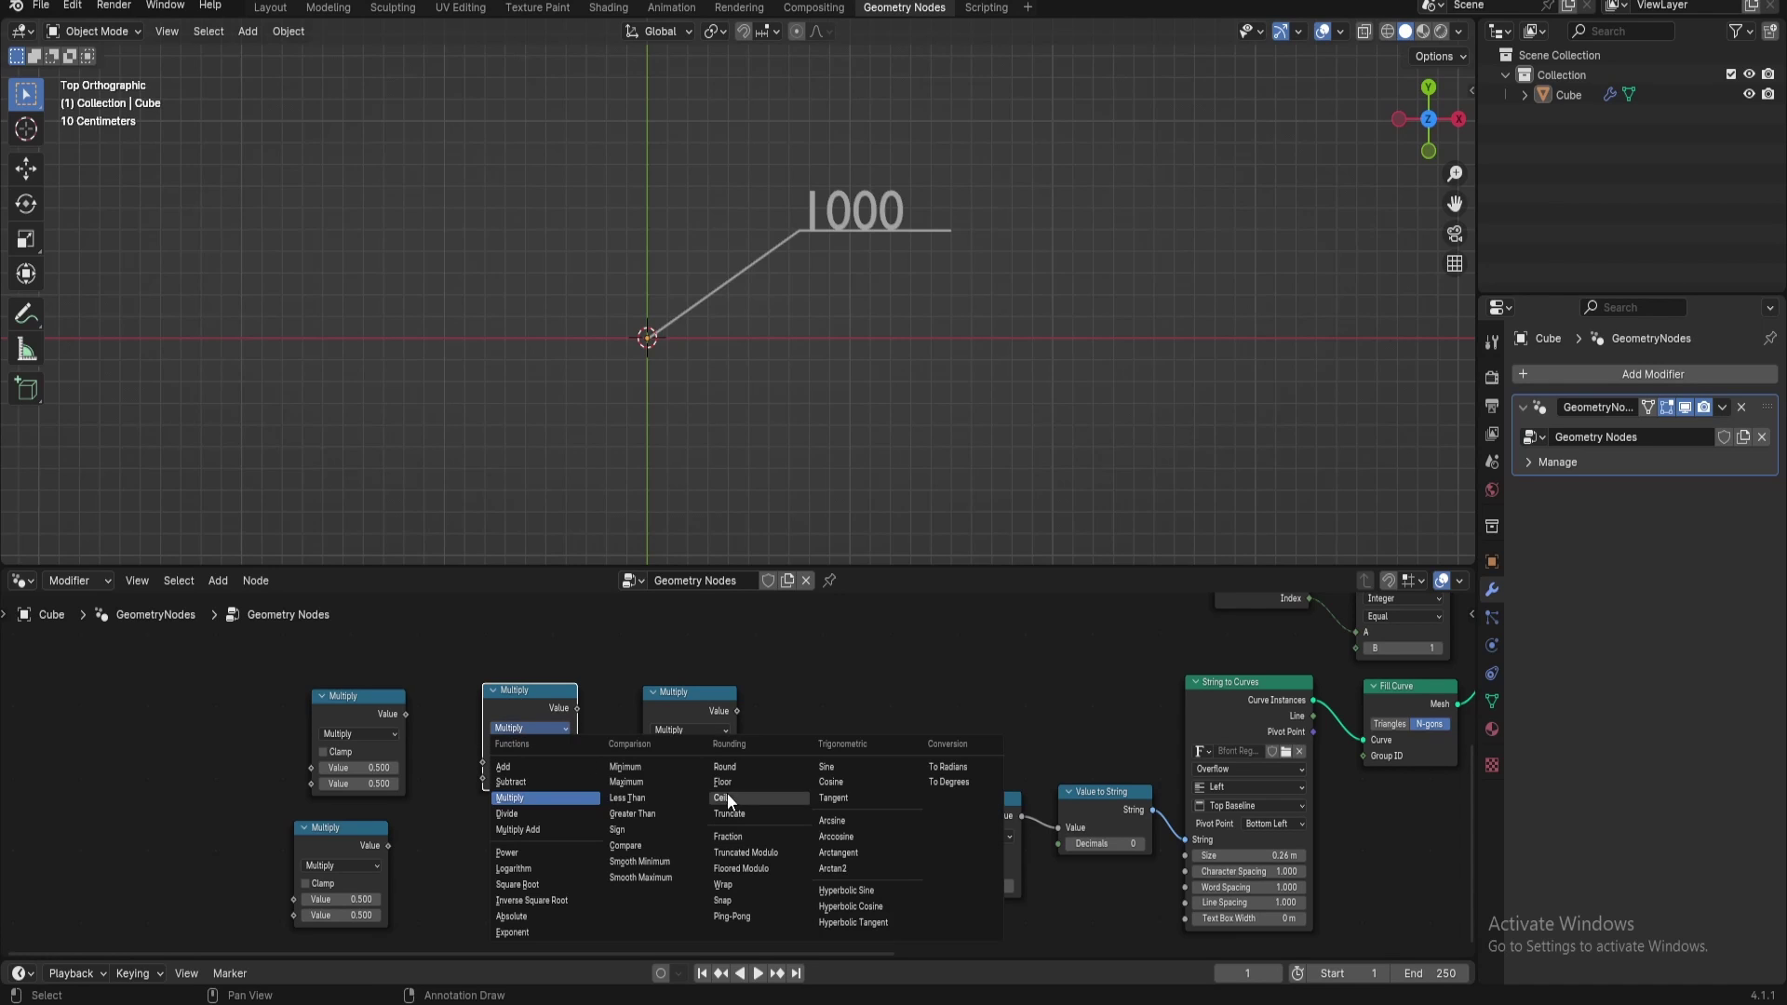
pyautogui.click(860, 767)
pyautogui.hotkey('shift', 'd')
pyautogui.click(535, 831)
# Link each row as Multiply to Sine to Multiply, and feed both rows into the Multiply node before Add
pyautogui.moveTo(406, 714); pyautogui.dragTo(482, 761)
pyautogui.moveTo(577, 708); pyautogui.dragTo(644, 764)
pyautogui.moveTo(596, 836); pyautogui.dragTo(642, 898)
pyautogui.moveTo(380, 834); pyautogui.dragTo(503, 889)
pyautogui.moveTo(736, 711); pyautogui.dragTo(689, 817)
# Move the Sine nodes and the first Multiply nodes of both rows closer together into a compact layout
pyautogui.moveTo(565, 829); pyautogui.dragTo(585, 840)
pyautogui.moveTo(366, 822); pyautogui.dragTo(436, 831)
pyautogui.moveTo(350, 707); pyautogui.dragTo(412, 713)
pyautogui.moveTo(530, 698); pyautogui.dragTo(566, 701)
pyautogui.moveTo(389, 787); pyautogui.dragTo(410, 787)
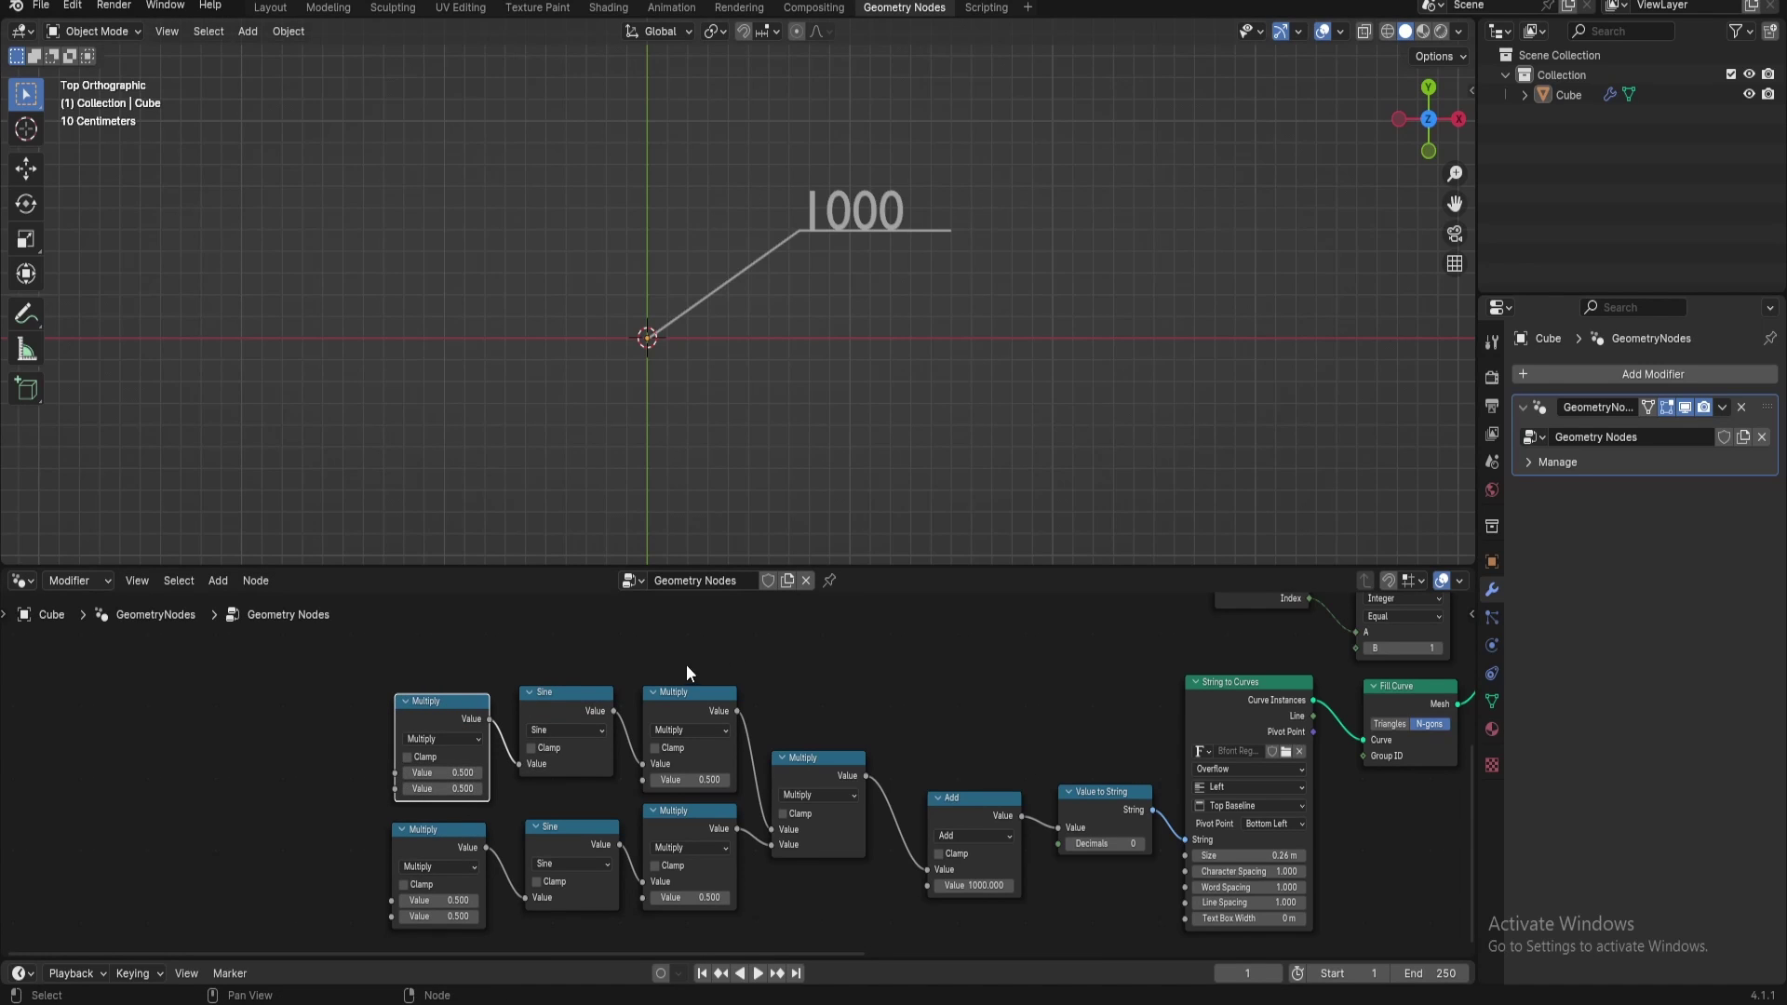
pyautogui.moveTo(523, 713); pyautogui.dragTo(674, 666, button='middle')
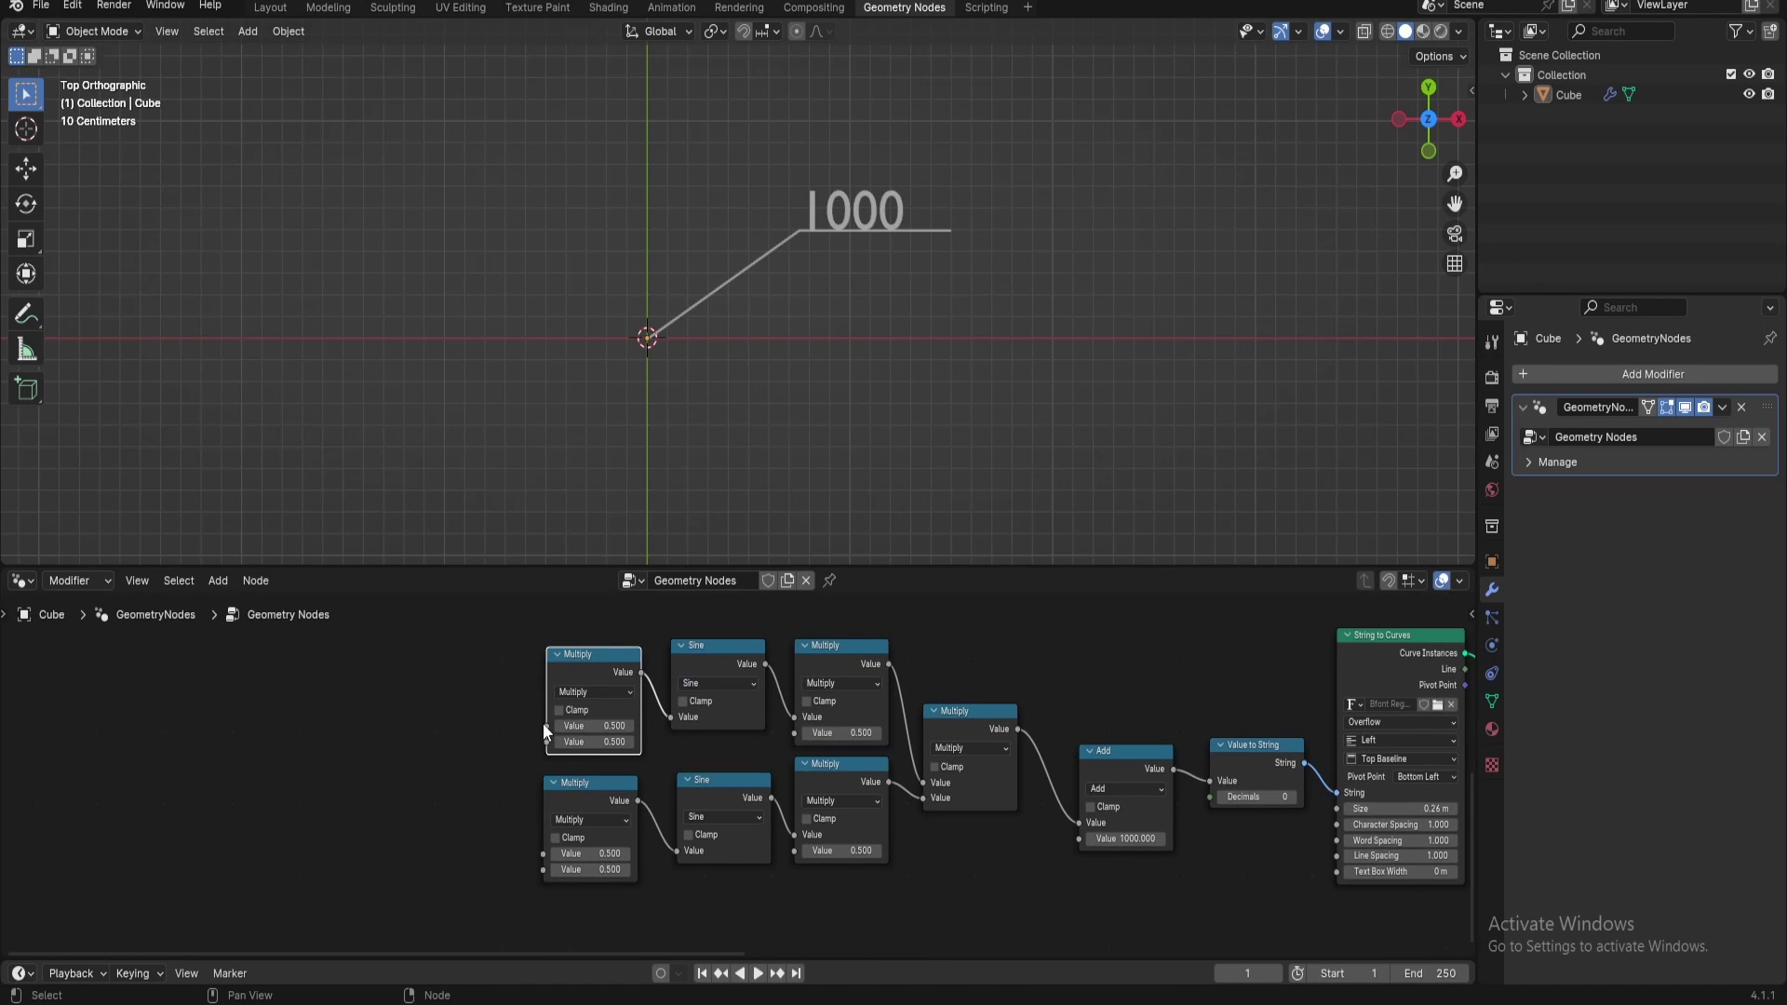
# Insert a Math Add node ahead of the two rows and link its output to the first Multiply node of each row
pyautogui.moveTo(545, 725); pyautogui.dragTo(439, 727)
pyautogui.write('a')
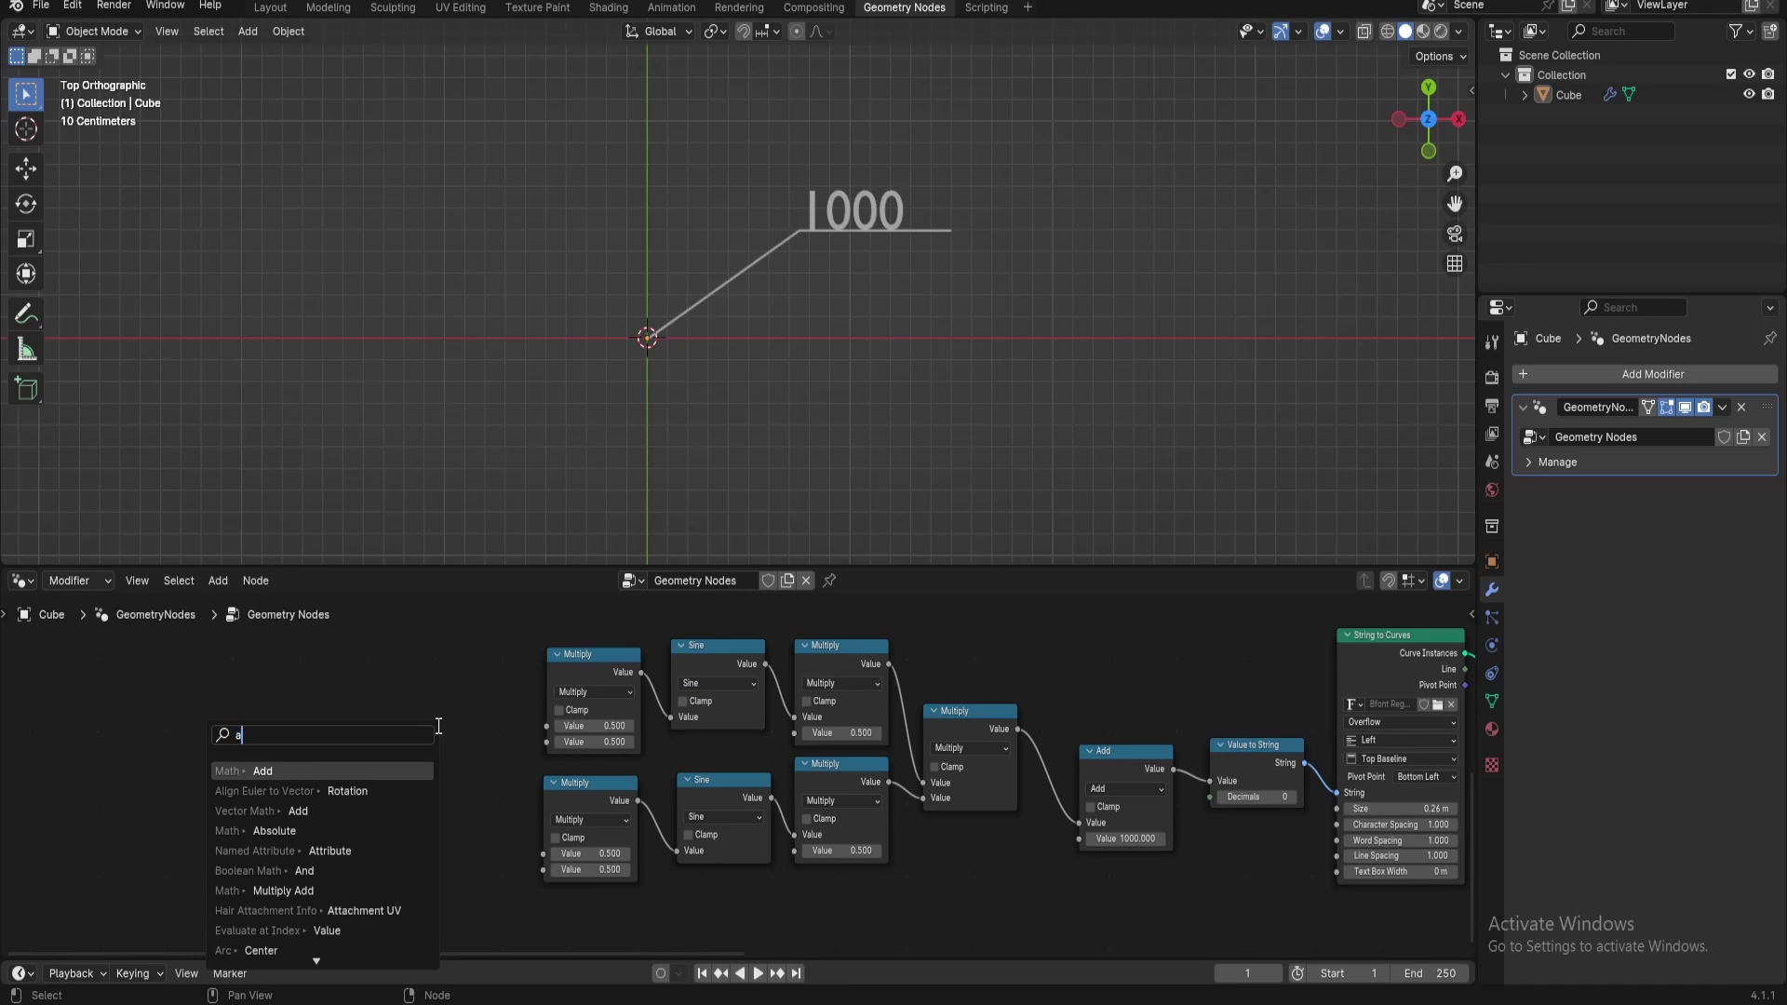
pyautogui.press('Return')
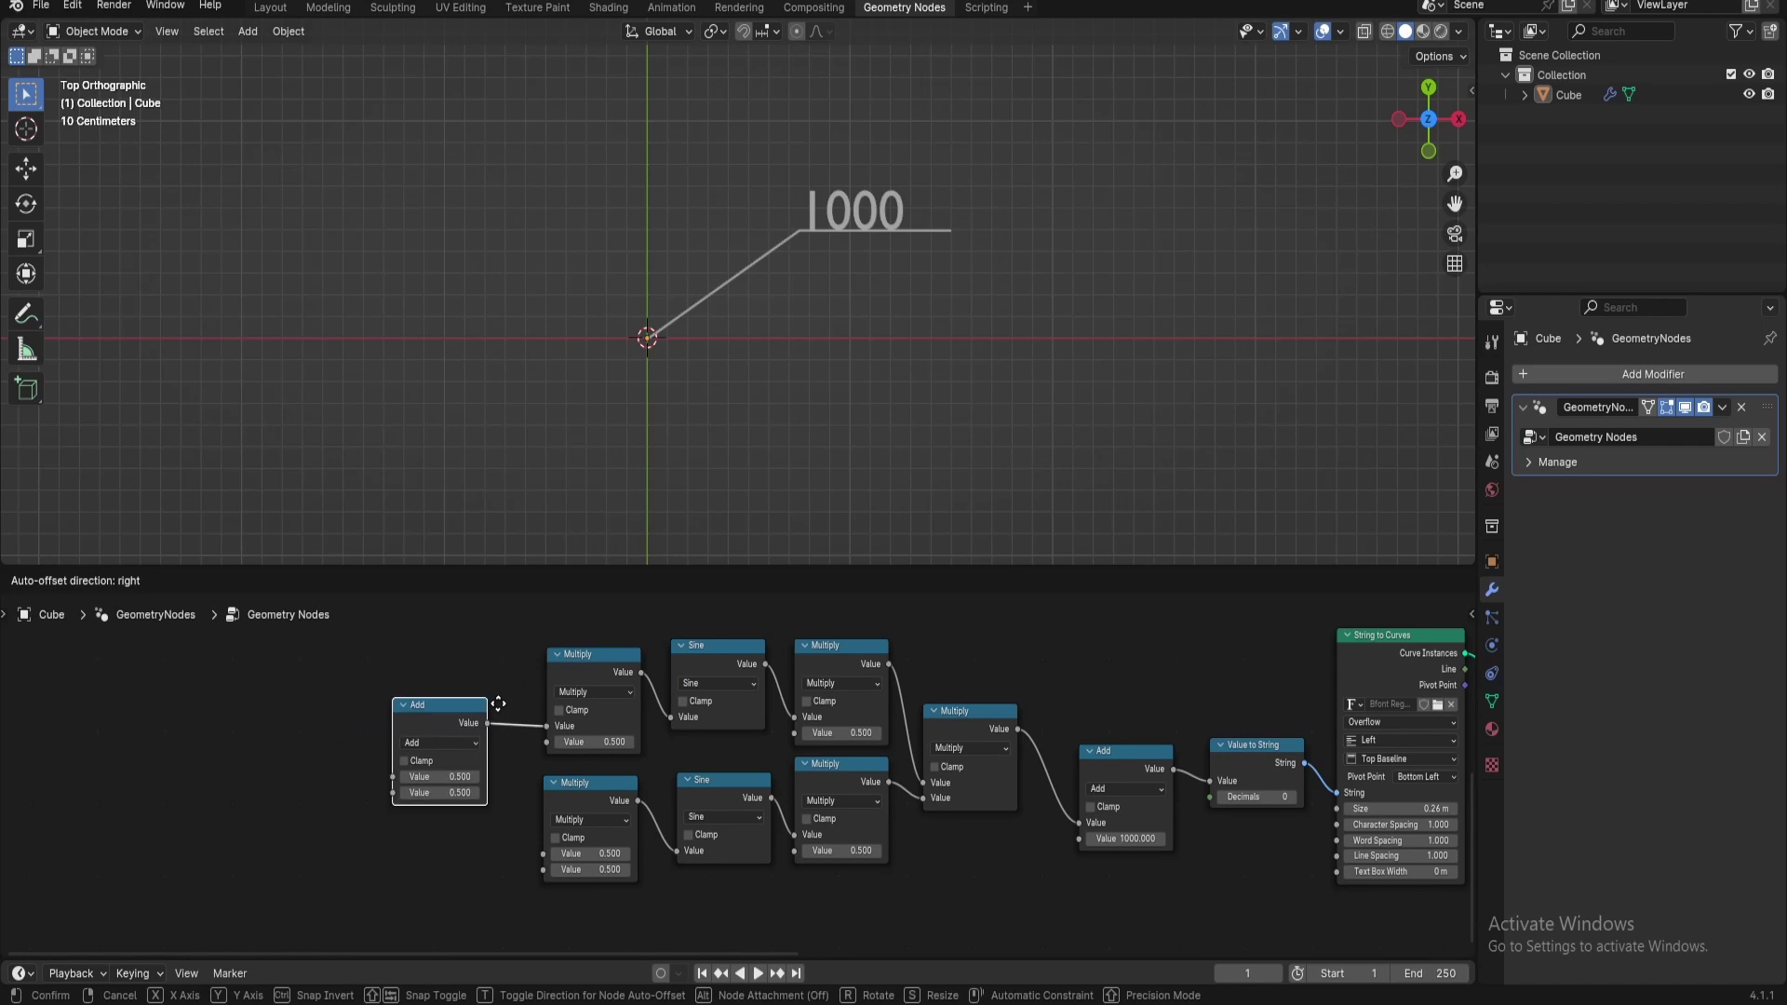
pyautogui.click(498, 787)
pyautogui.moveTo(500, 739); pyautogui.dragTo(542, 853)
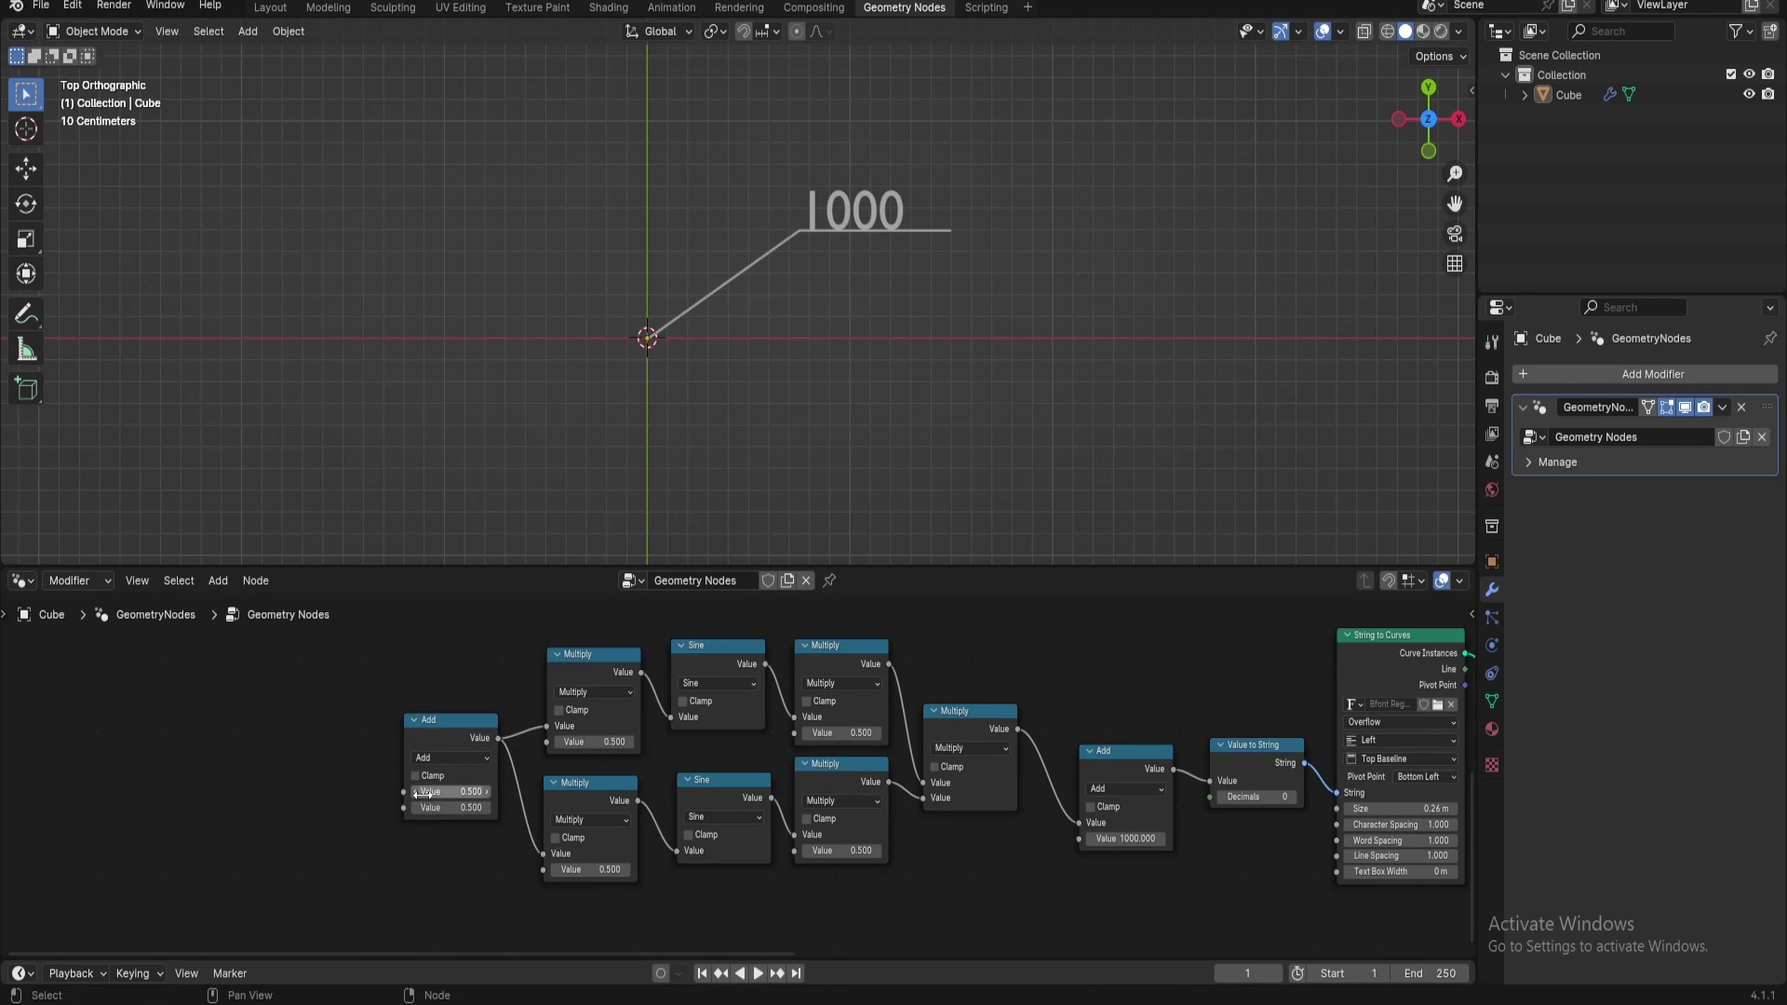
# Feed Scene Time's Seconds into the new Add node's first value and set its second value to 0
pyautogui.moveTo(403, 791); pyautogui.dragTo(328, 792)
pyautogui.write('sc')
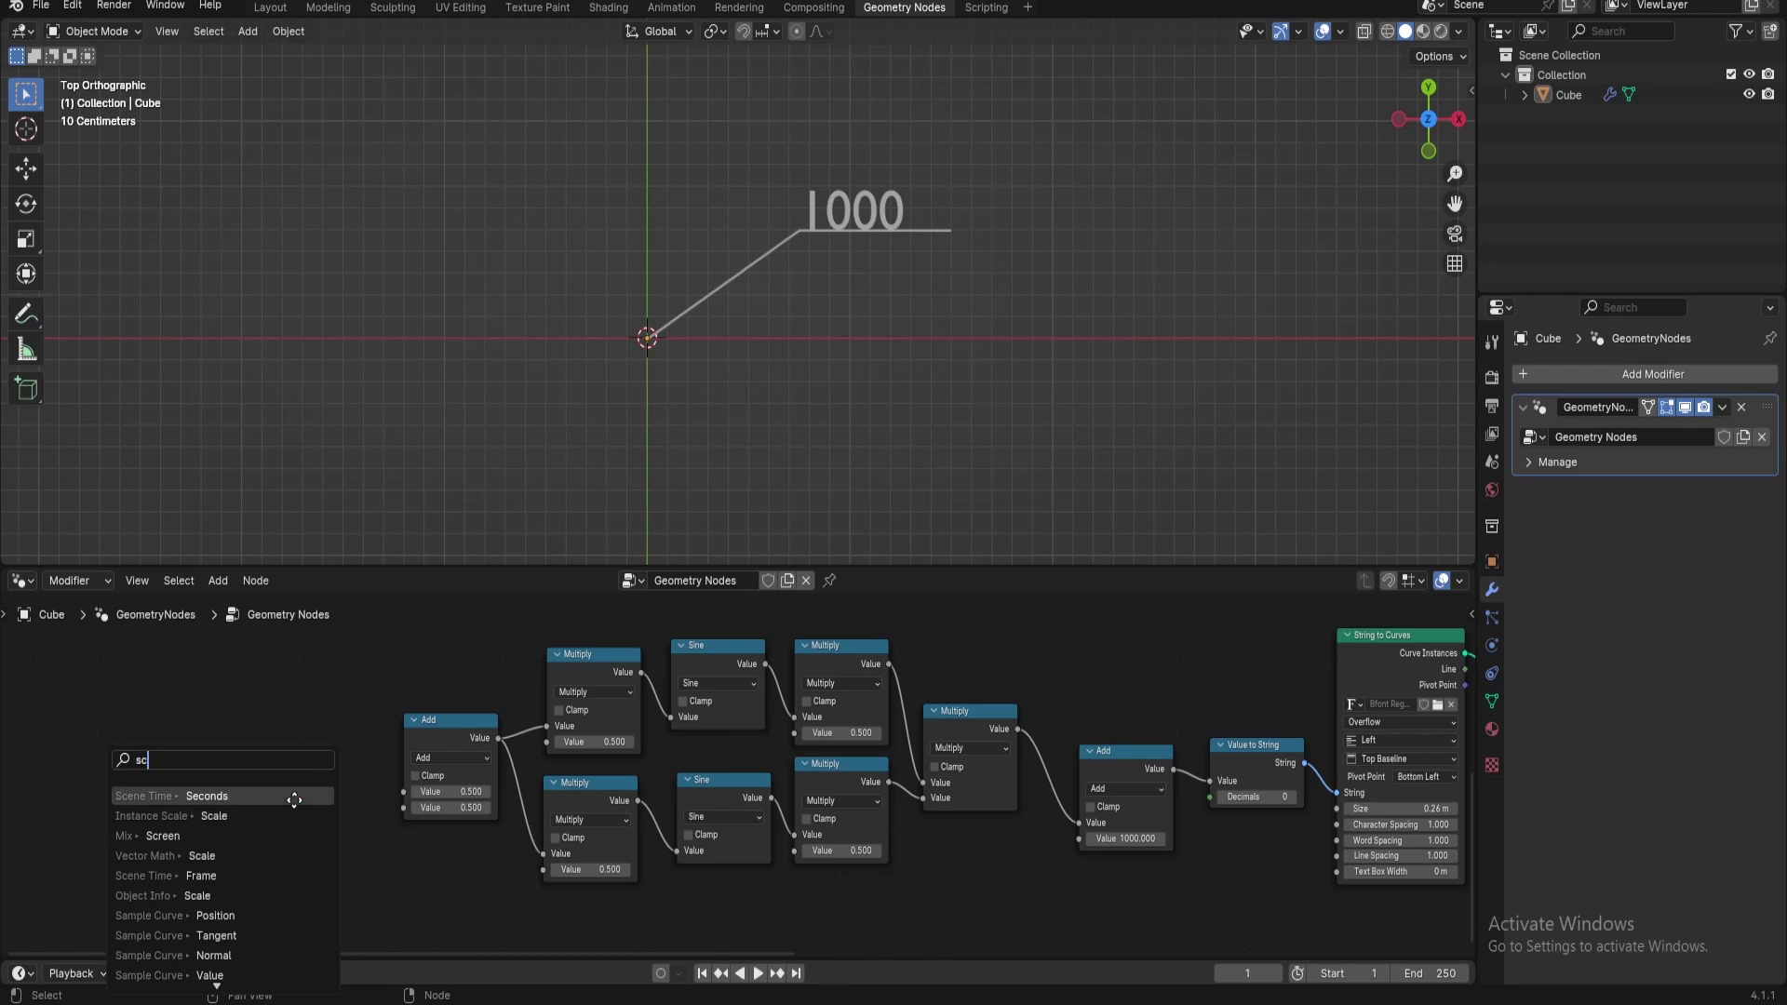
pyautogui.click(296, 801)
pyautogui.click(313, 790)
pyautogui.doubleClick(440, 807)
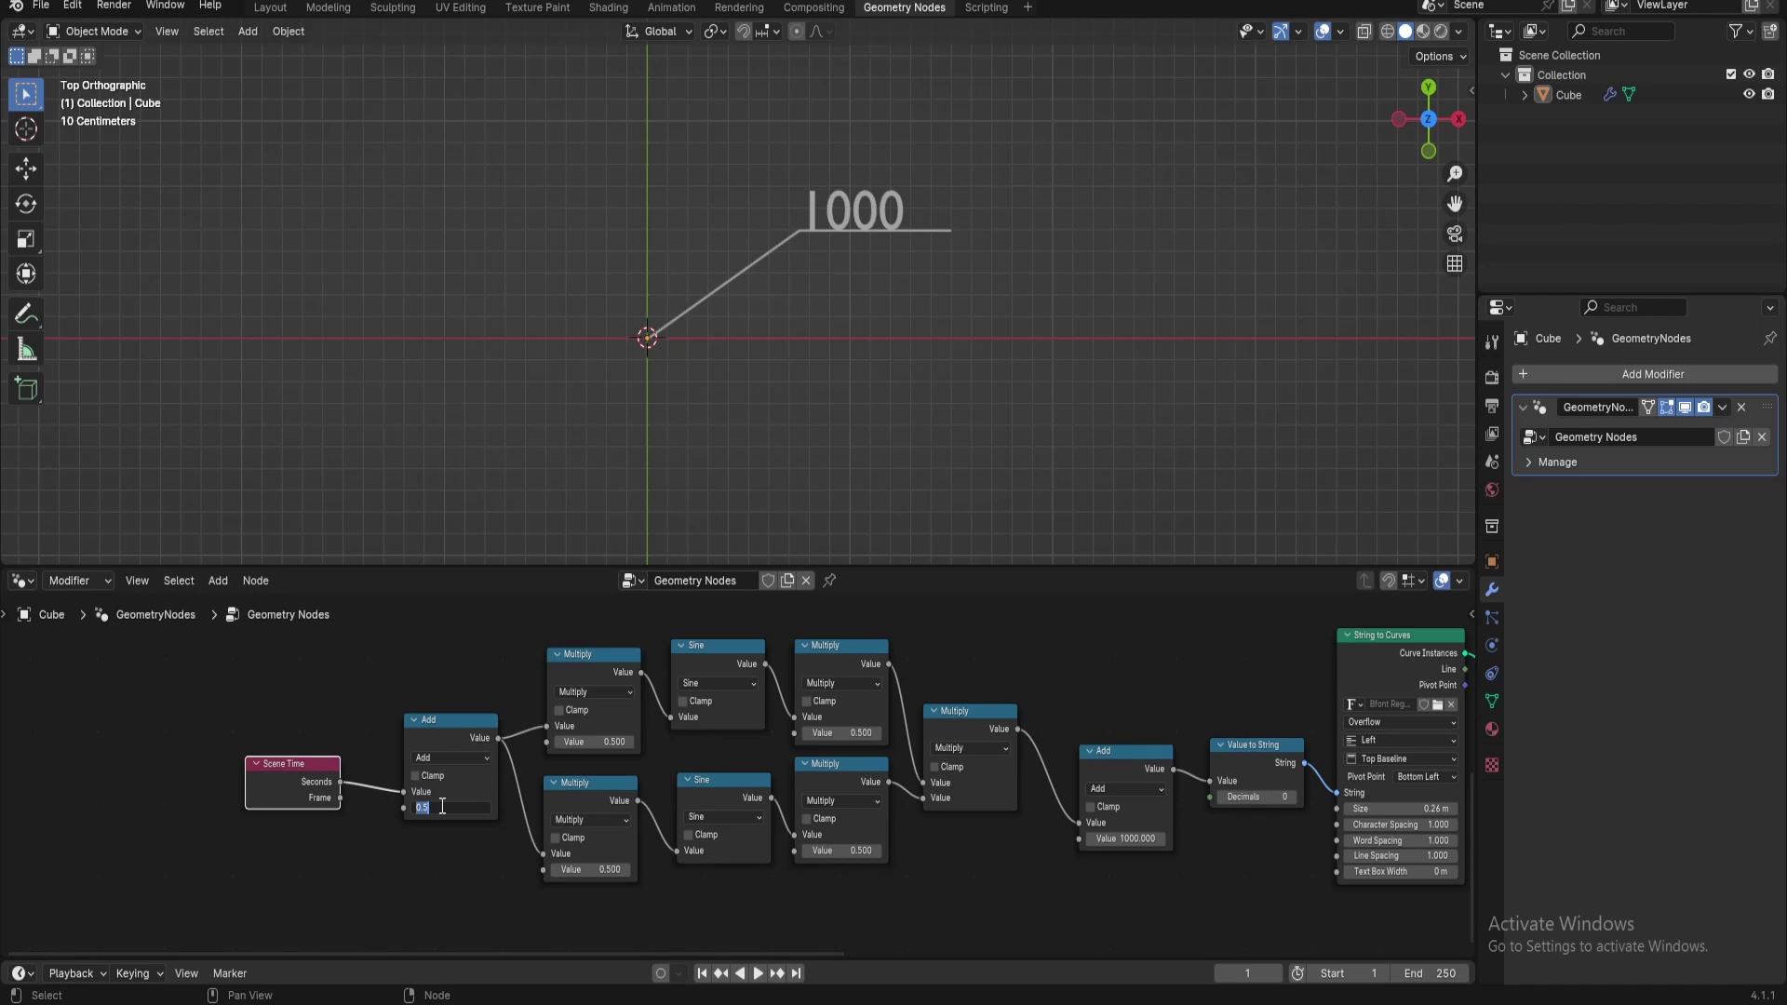
# Set the last Multiply node of the upper row to 500 and play the animation
pyautogui.moveTo(536, 894); pyautogui.dragTo(401, 876, button='middle')
pyautogui.click(712, 723)
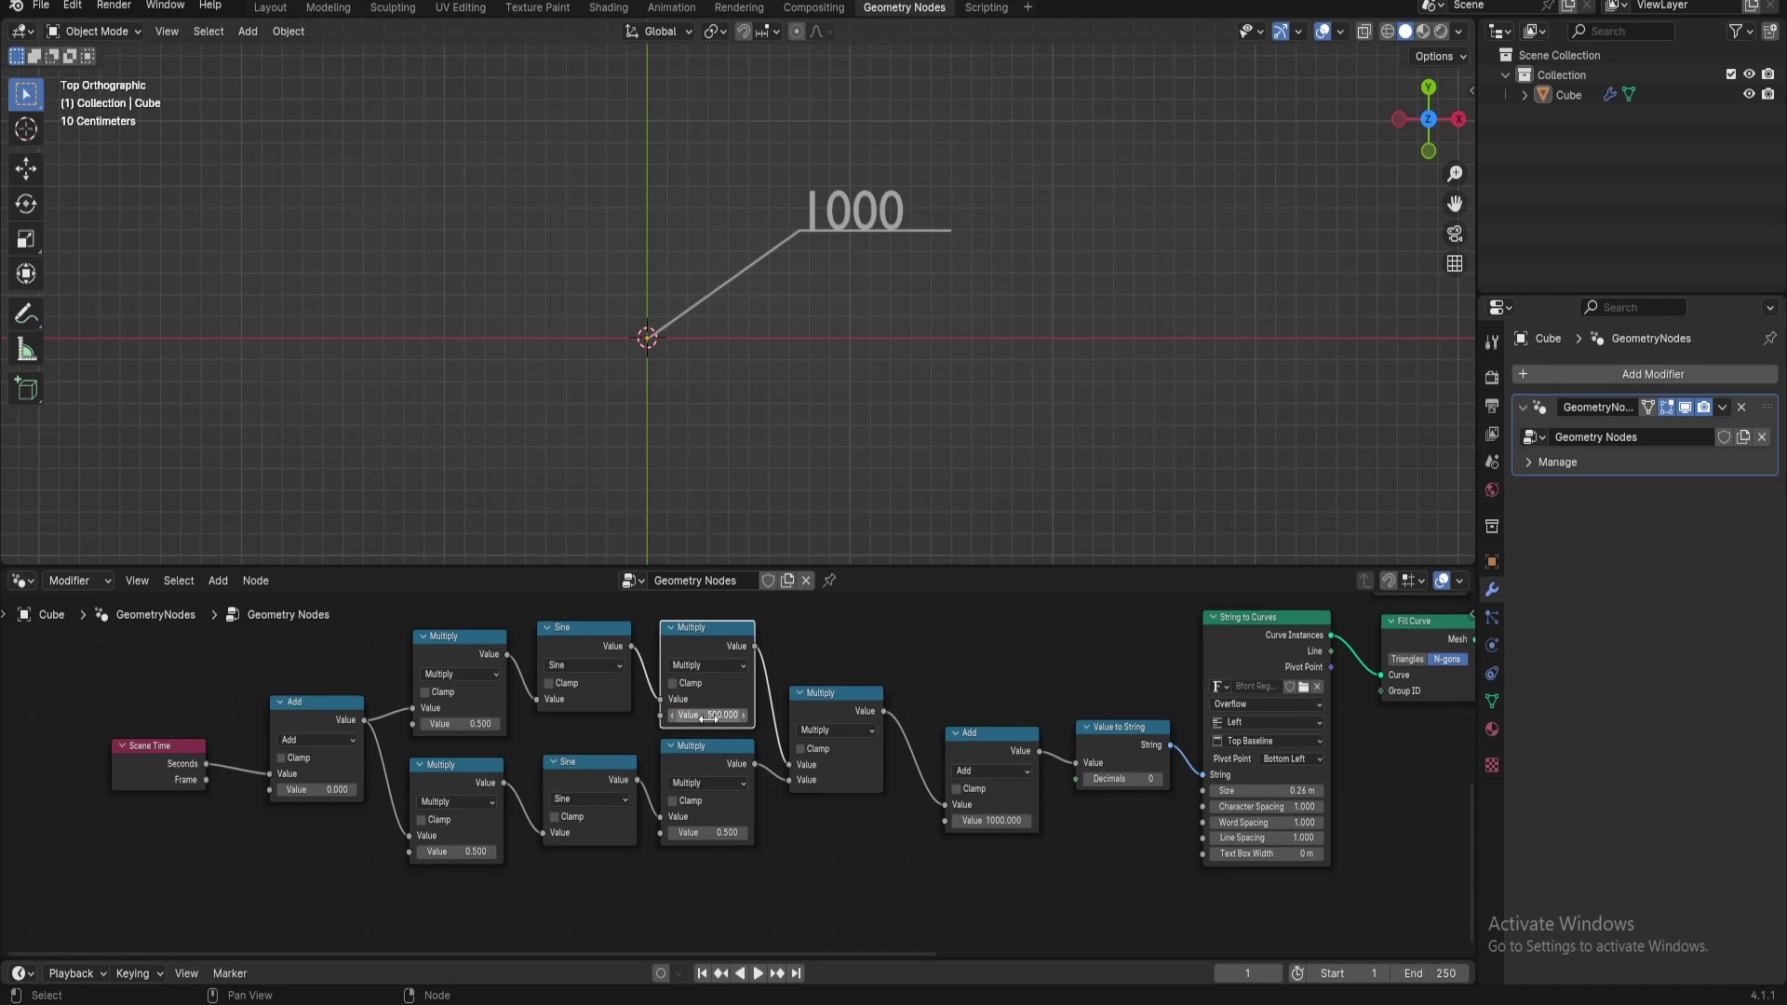
pyautogui.moveTo(1147, 771); pyautogui.dragTo(872, 778, button='middle')
pyautogui.scroll(2, 934, 780)
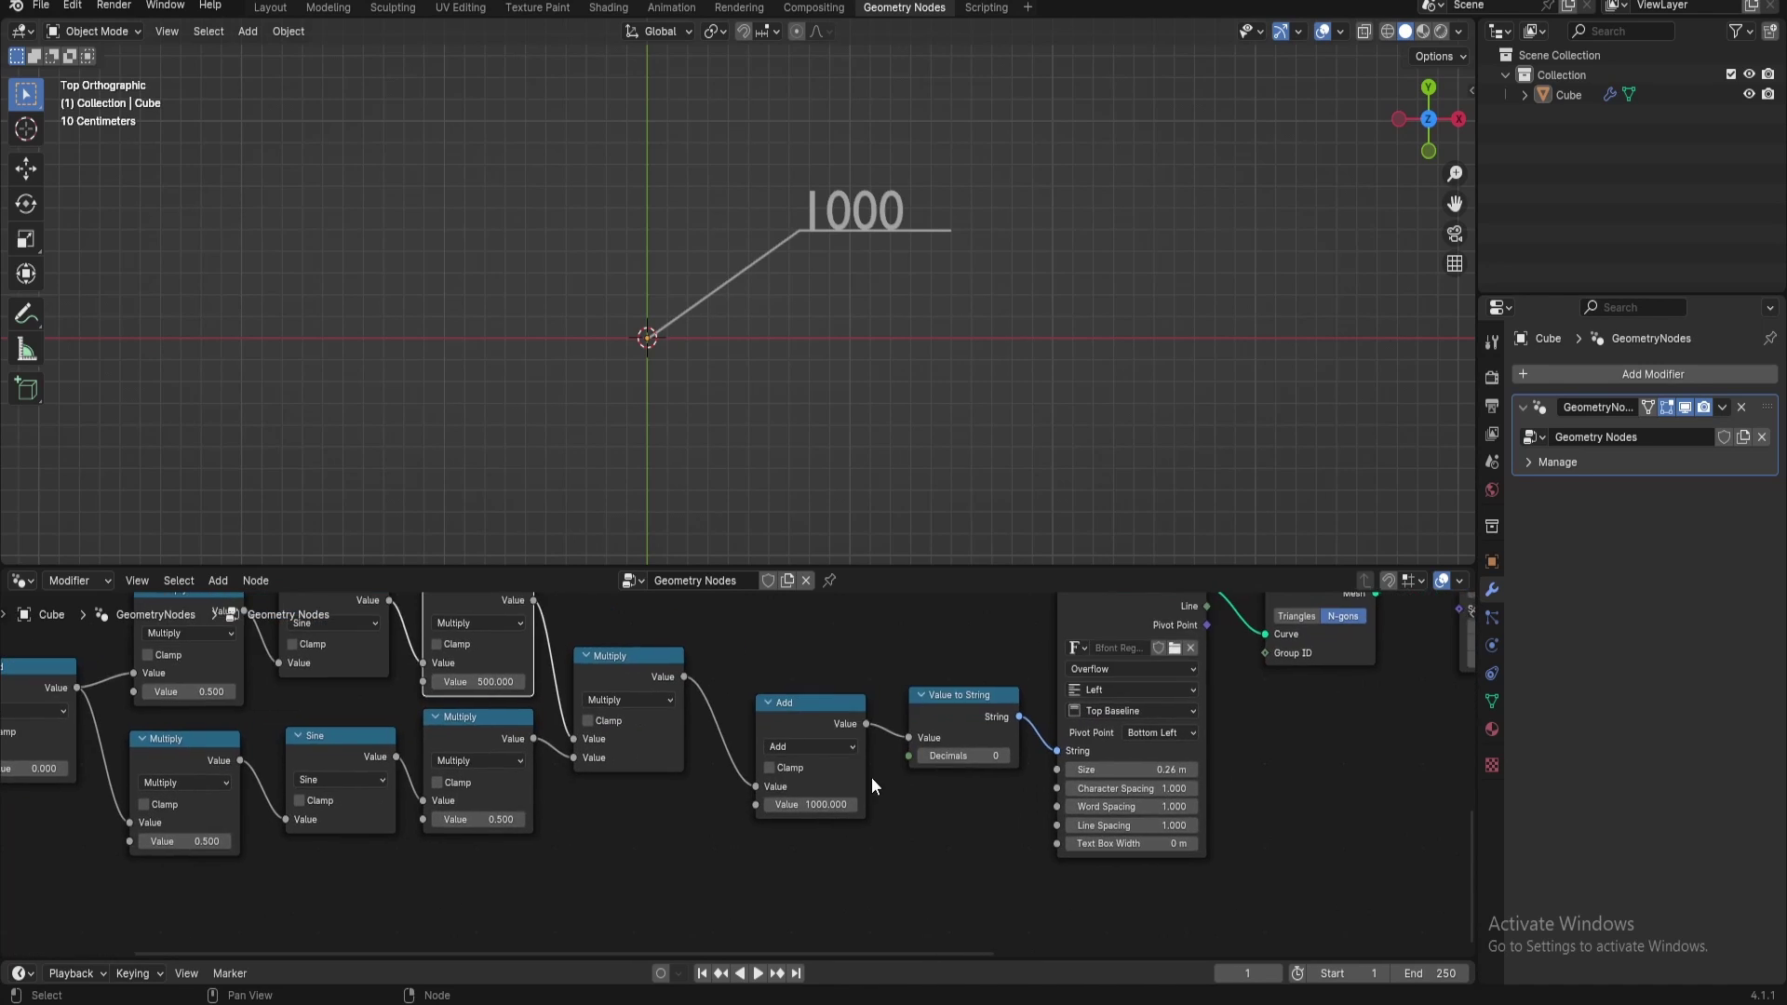
pyautogui.press('space')
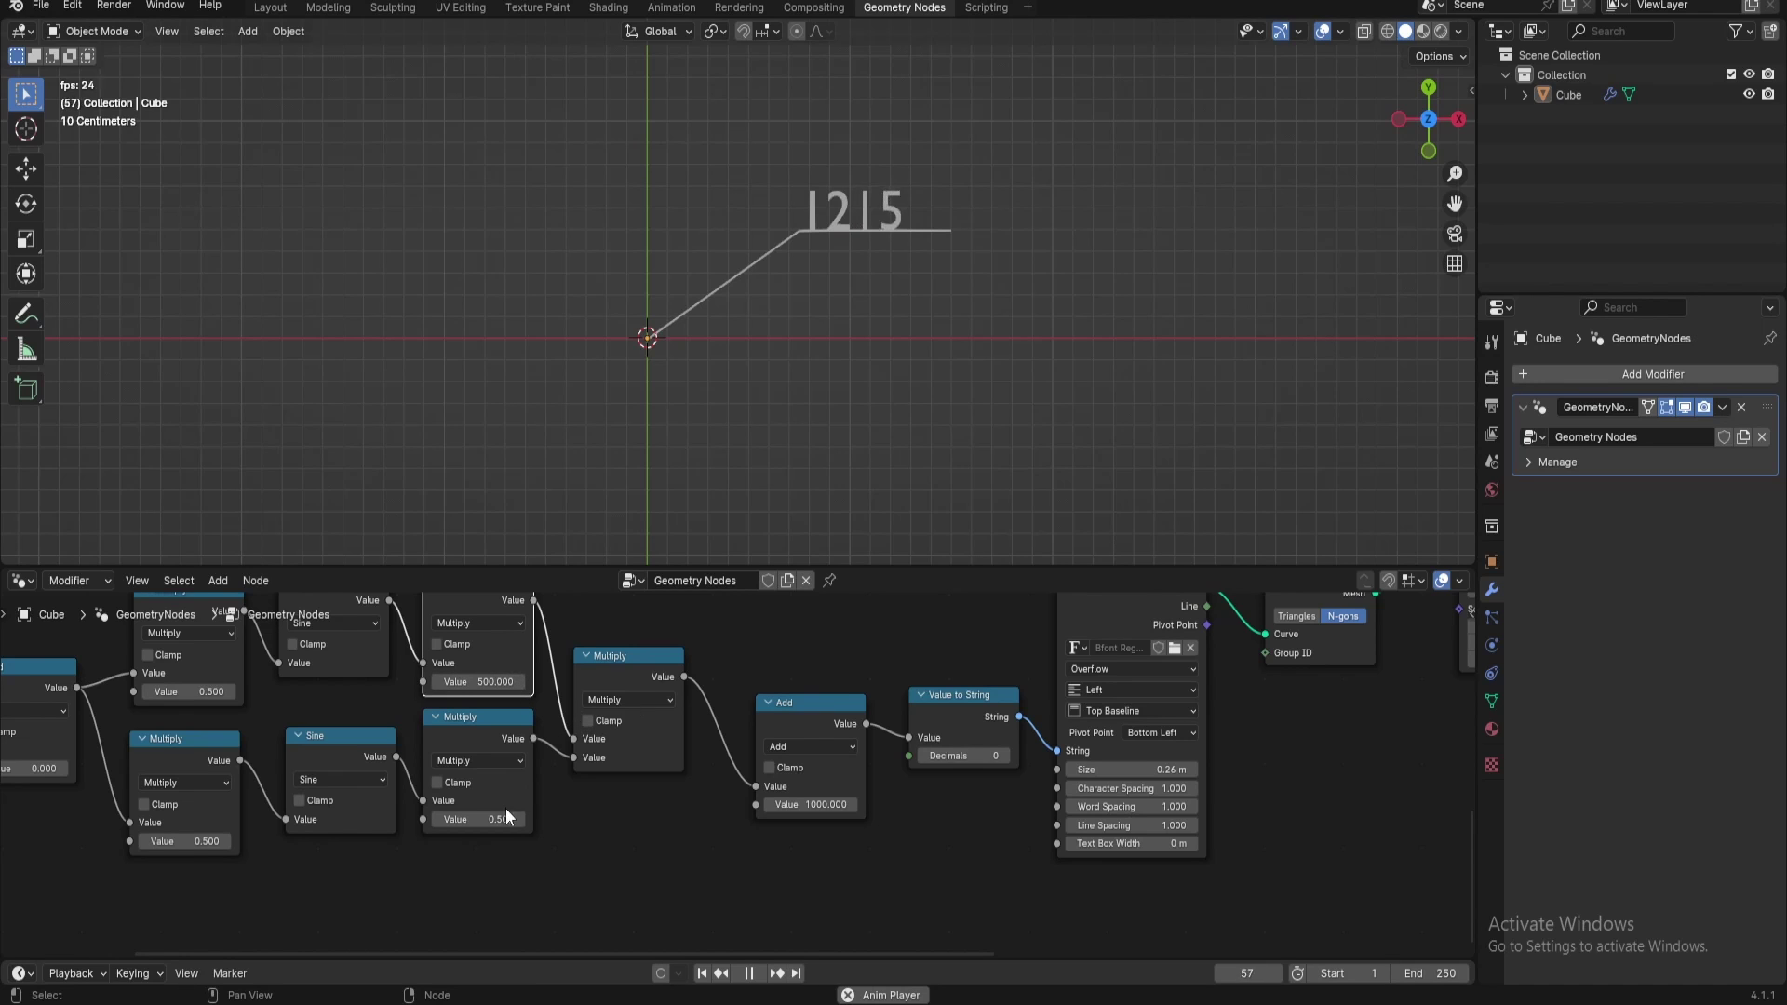
# Nudge the lower row's last Multiply node and set the Add node before Value to String to 1
pyautogui.moveTo(556, 821); pyautogui.dragTo(574, 888, button='middle')
pyautogui.moveTo(479, 823); pyautogui.dragTo(483, 840)
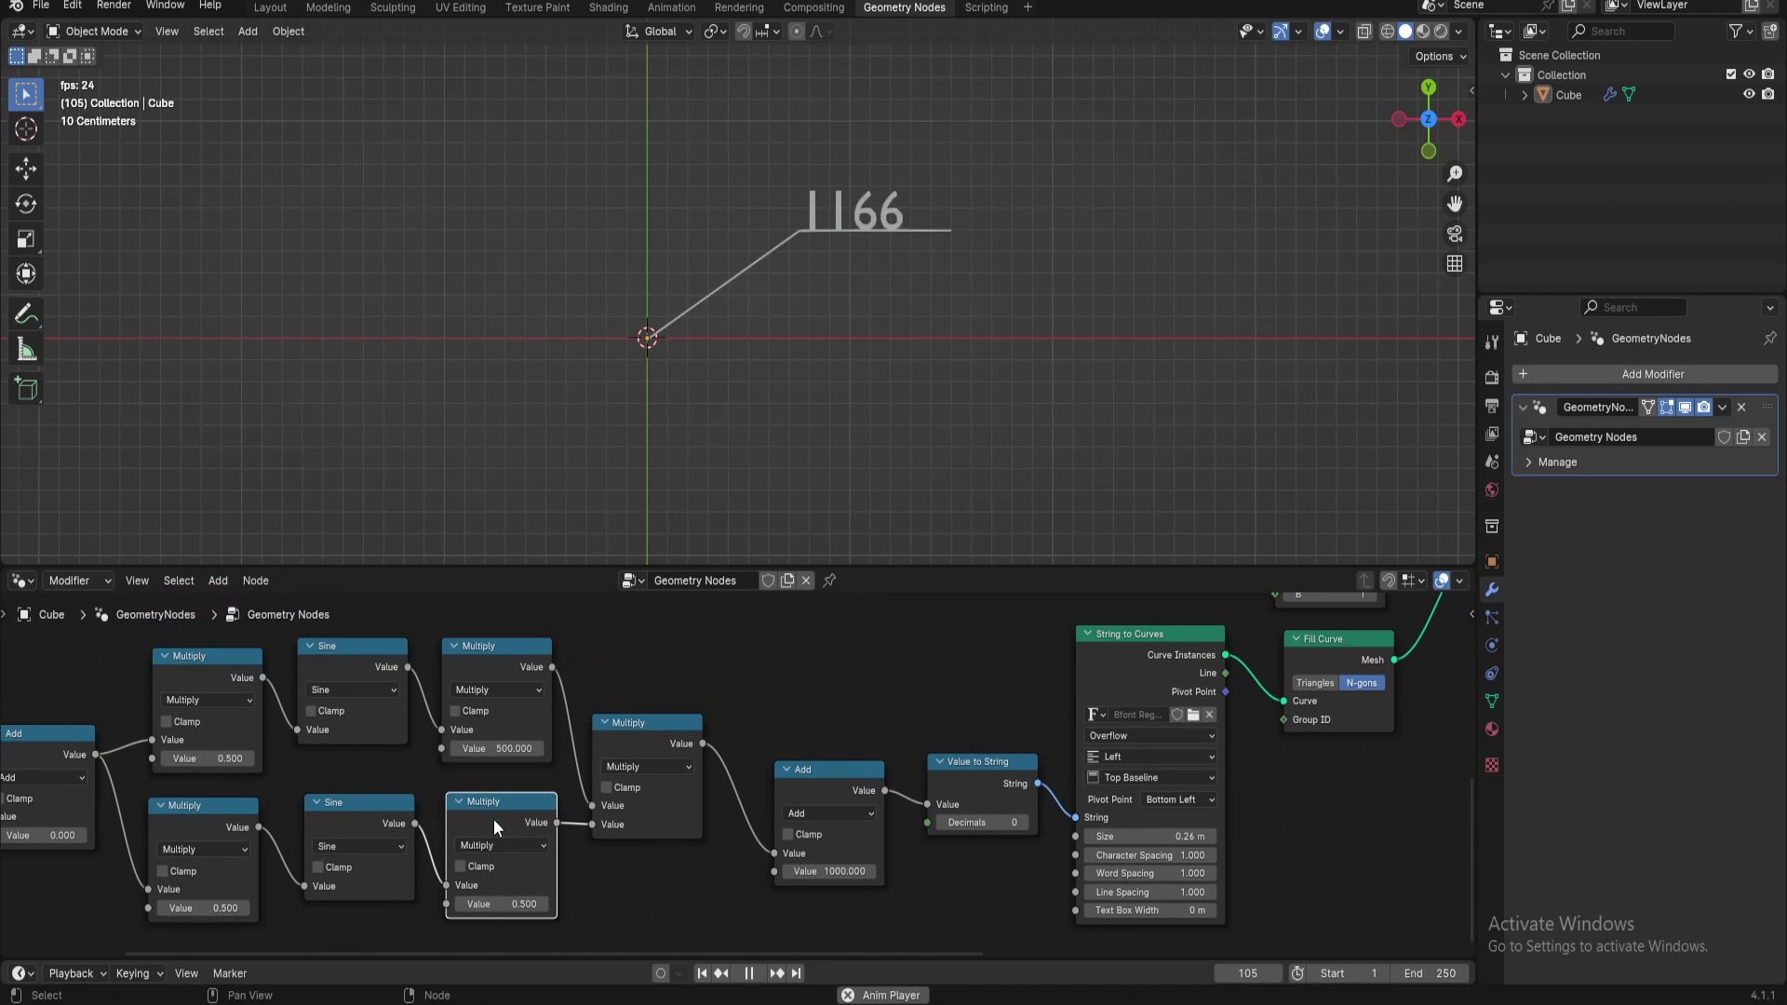
pyautogui.moveTo(209, 685); pyautogui.dragTo(464, 622, button='middle')
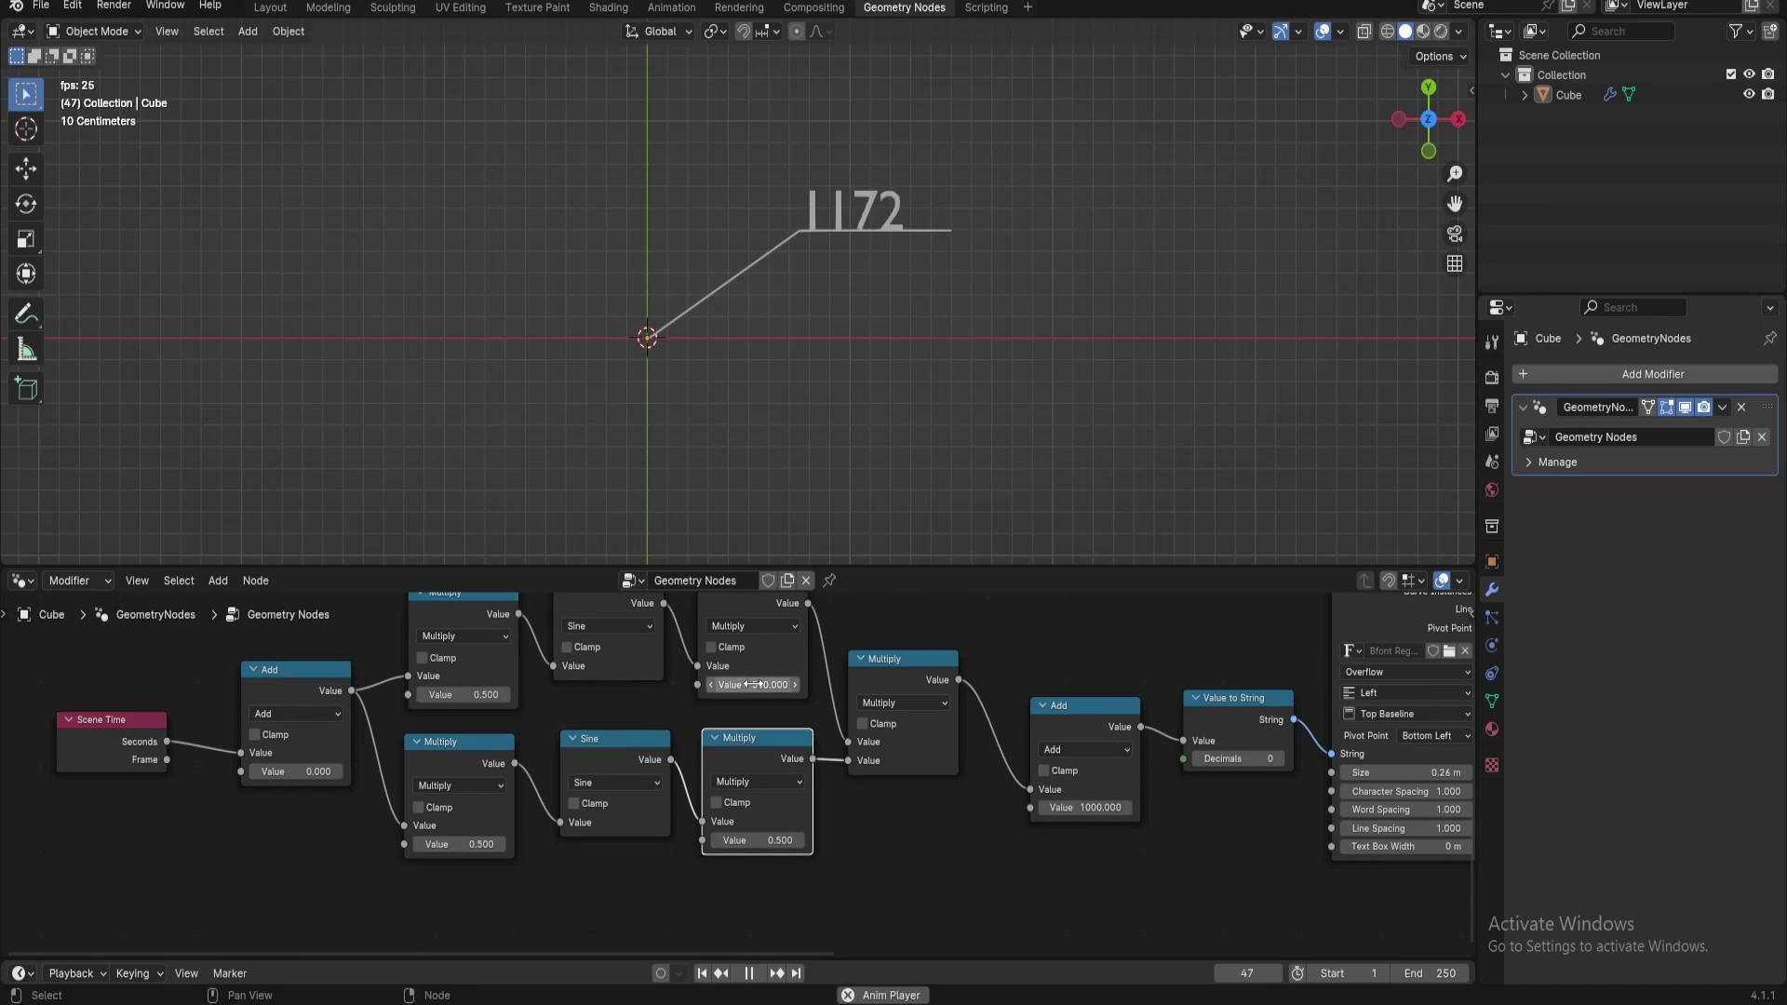
pyautogui.moveTo(854, 721); pyautogui.dragTo(685, 698, button='middle')
pyautogui.moveTo(884, 759); pyautogui.dragTo(729, 755, button='middle')
pyautogui.click(729, 782)
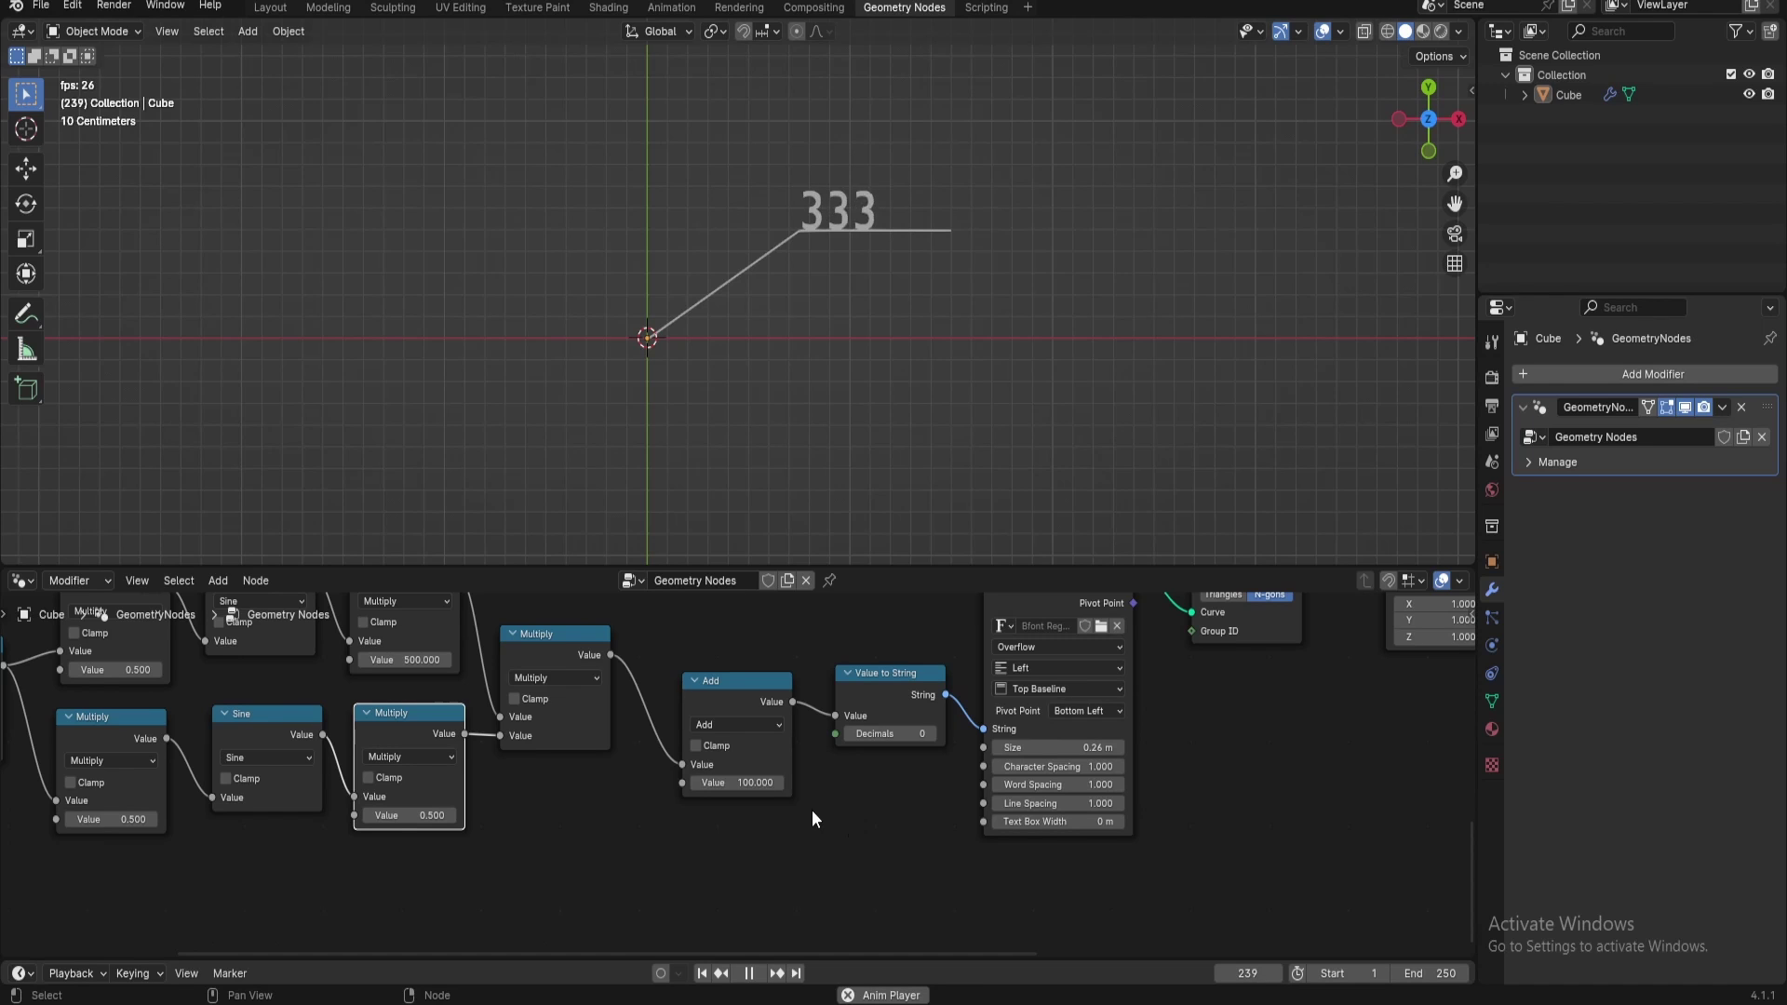
pyautogui.click(723, 780)
pyautogui.click(722, 781)
pyautogui.write('1')
pyautogui.press('Return')
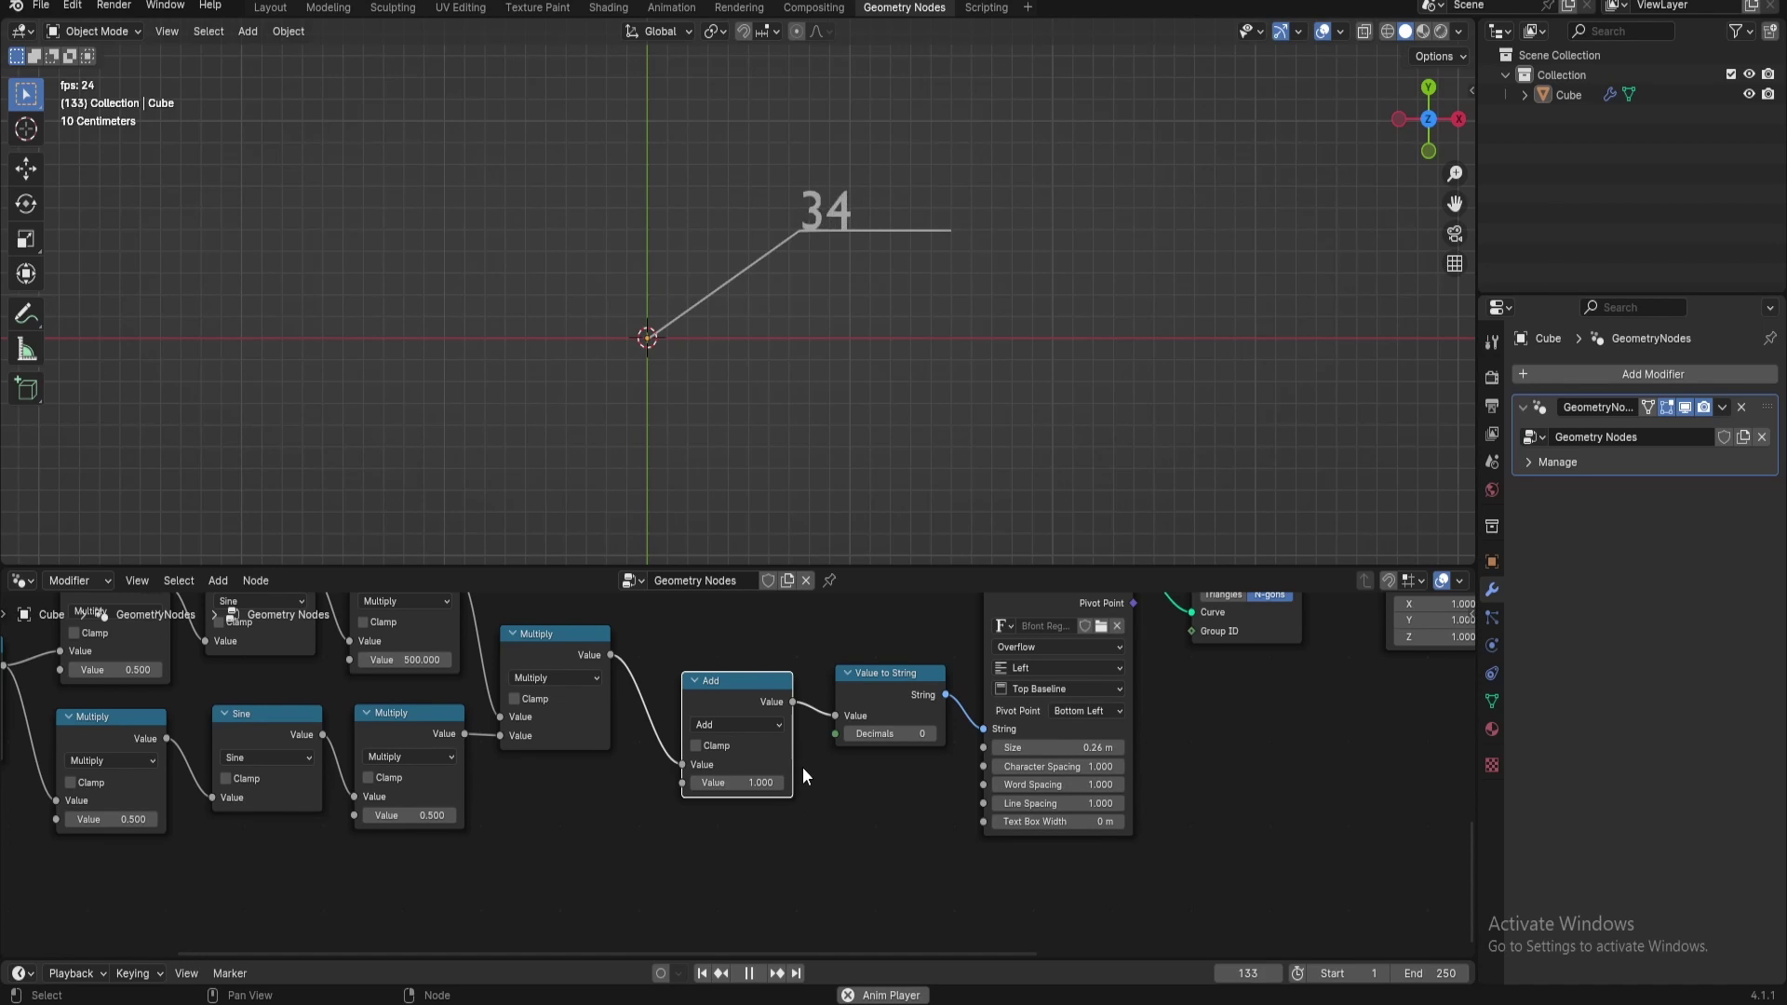
# Rearrange the Add, Value to String and String to Curves nodes, leaving a gap before String to Curves
pyautogui.moveTo(799, 808); pyautogui.dragTo(737, 816, button='middle')
pyautogui.moveTo(717, 742); pyautogui.dragTo(757, 776, button='middle')
pyautogui.moveTo(712, 749); pyautogui.dragTo(684, 710)
pyautogui.moveTo(866, 718); pyautogui.dragTo(826, 706)
pyautogui.moveTo(871, 735); pyautogui.dragTo(804, 742, button='middle')
pyautogui.moveTo(848, 647); pyautogui.dragTo(898, 652)
# Insert a Join Strings node between Value to String and String to Curves, with the number linked to its Strings input
pyautogui.hotkey('shift', 'a')
pyautogui.write('join')
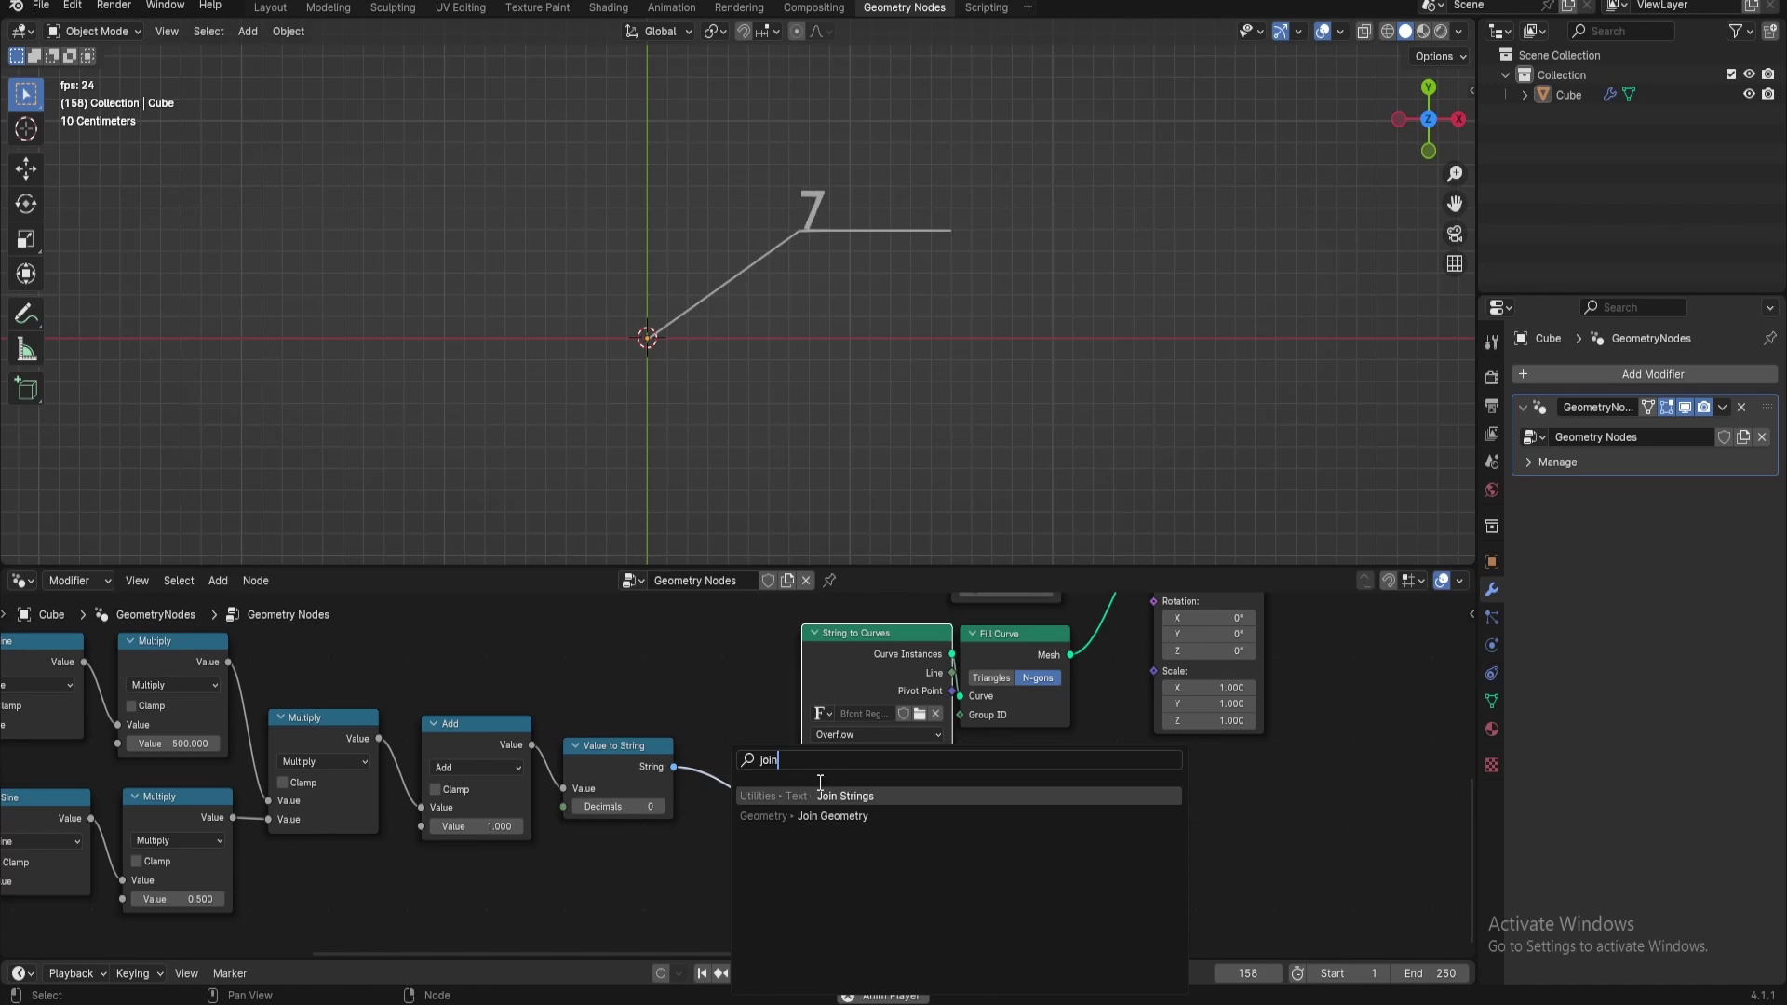
pyautogui.press('Return')
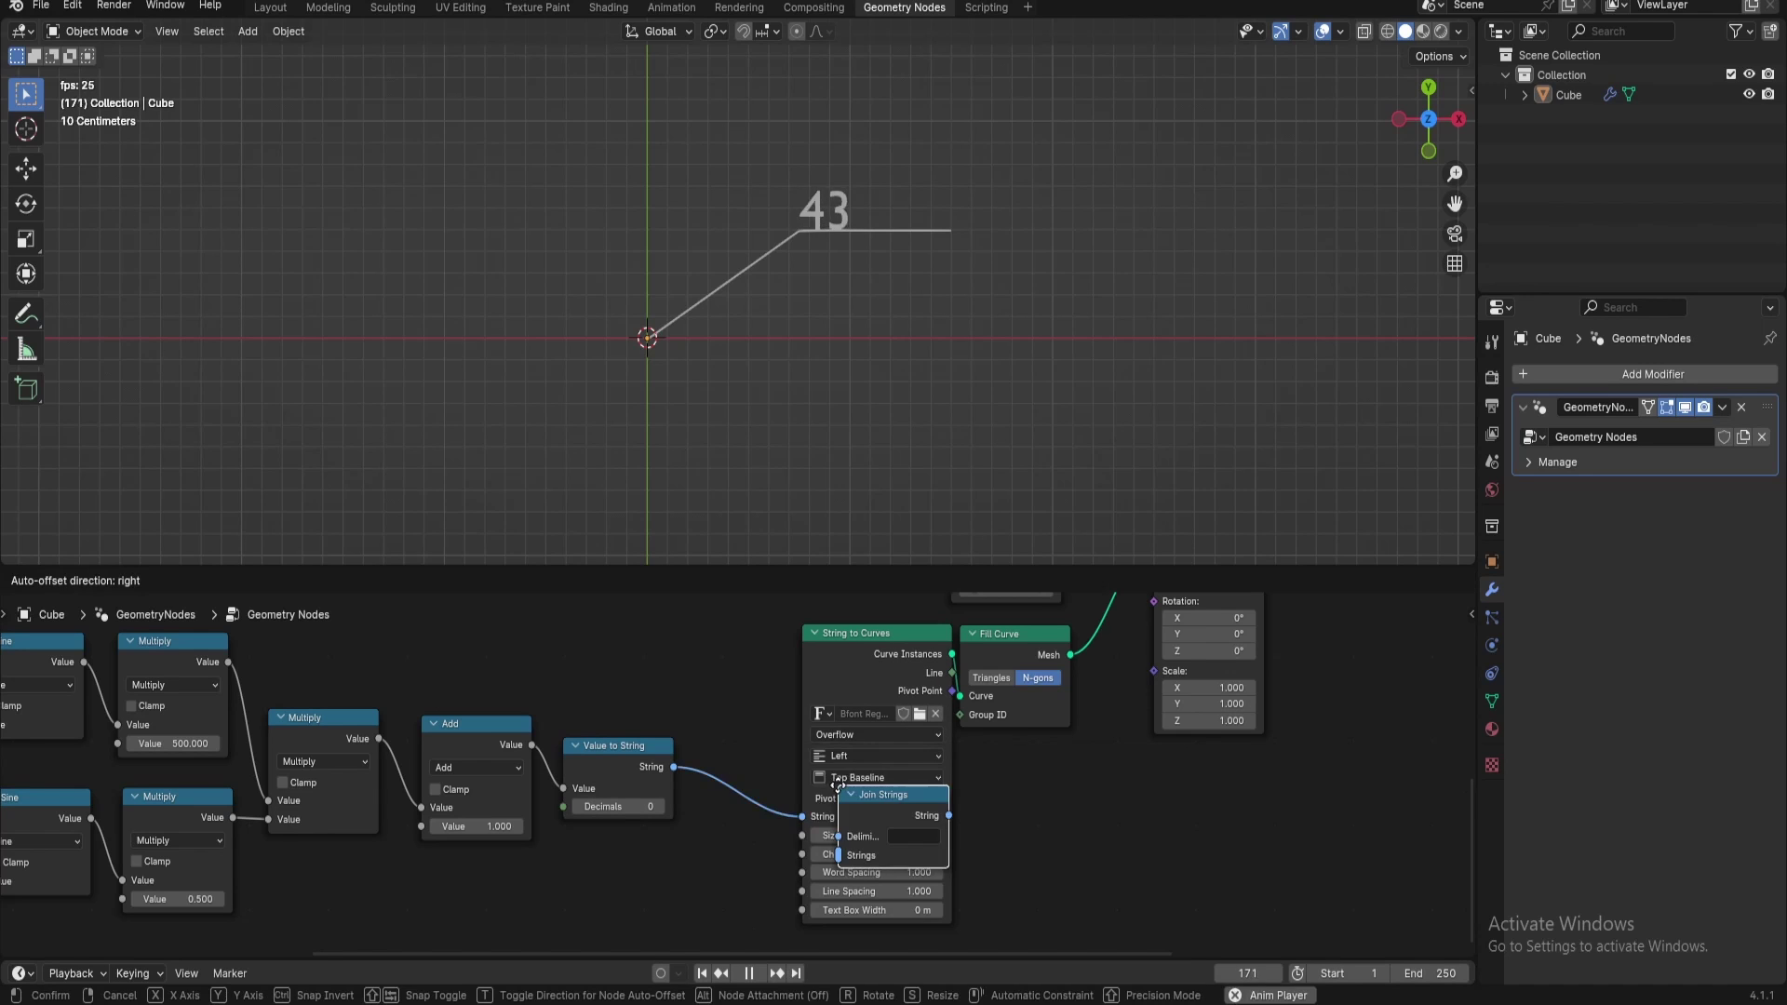
pyautogui.click(746, 780)
pyautogui.moveTo(747, 774); pyautogui.dragTo(735, 795)
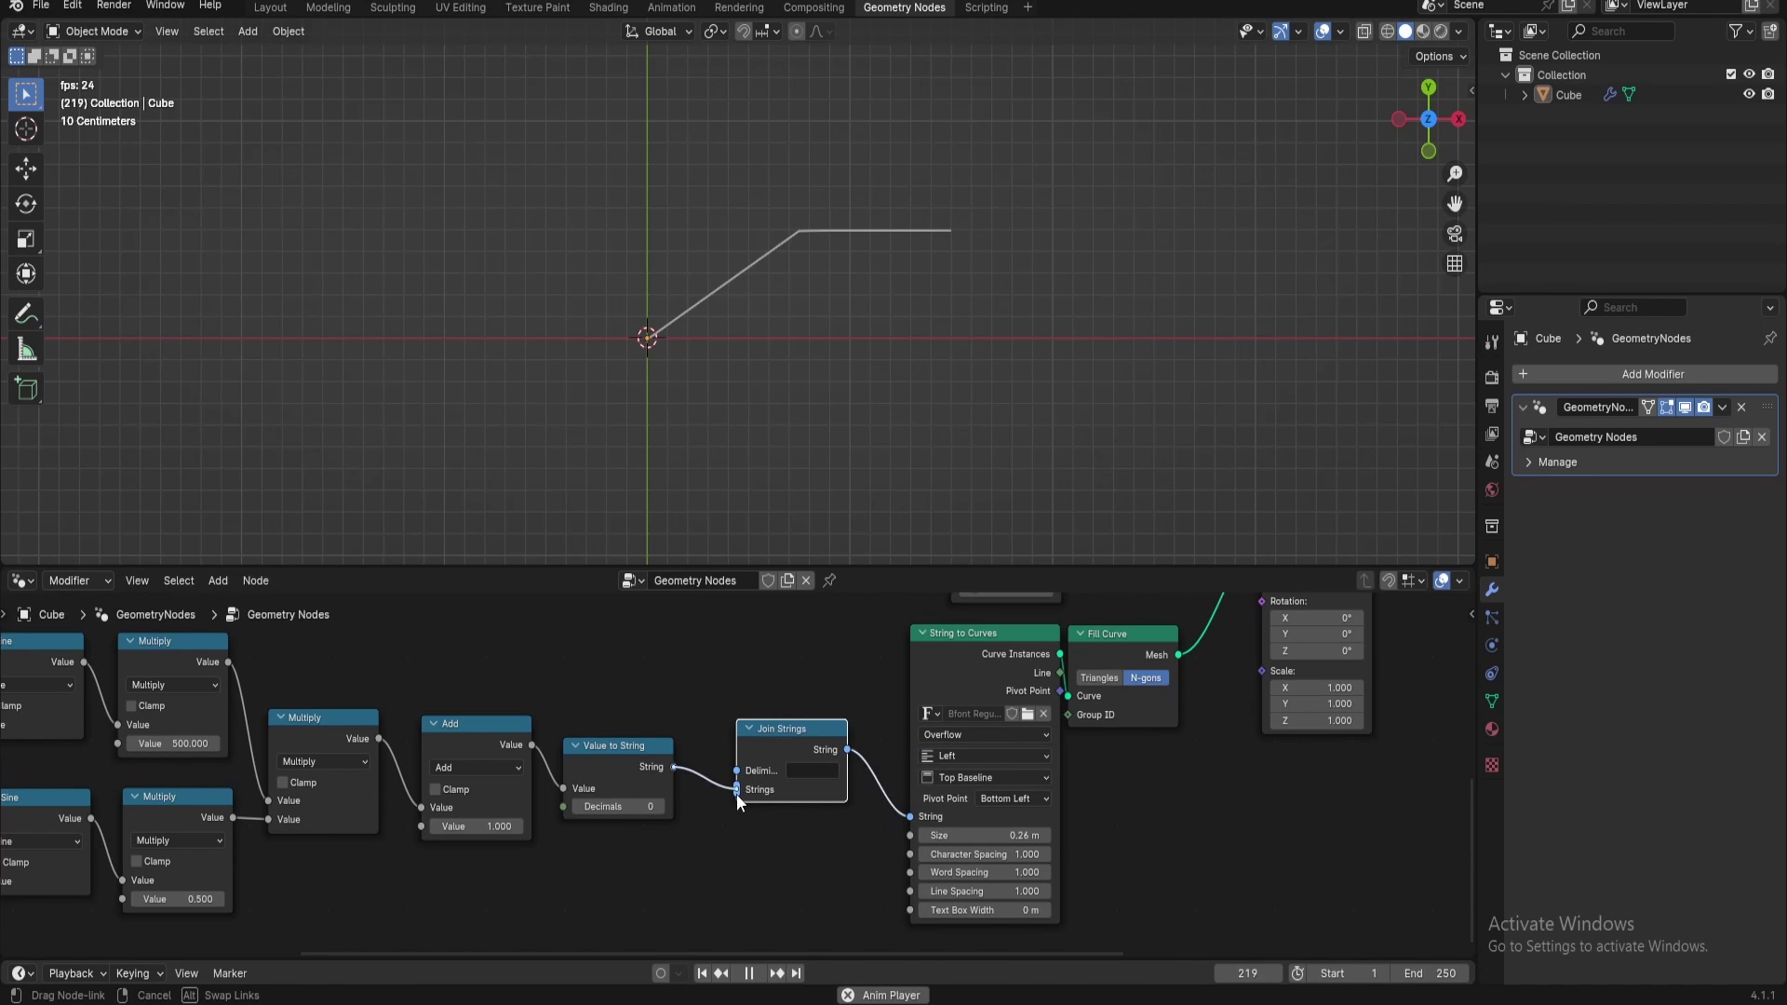
pyautogui.moveTo(787, 739); pyautogui.dragTo(827, 729)
# Add a String input node above Value to String and place a duplicate directly below it
pyautogui.click(590, 662)
pyautogui.hotkey('shift', 'a')
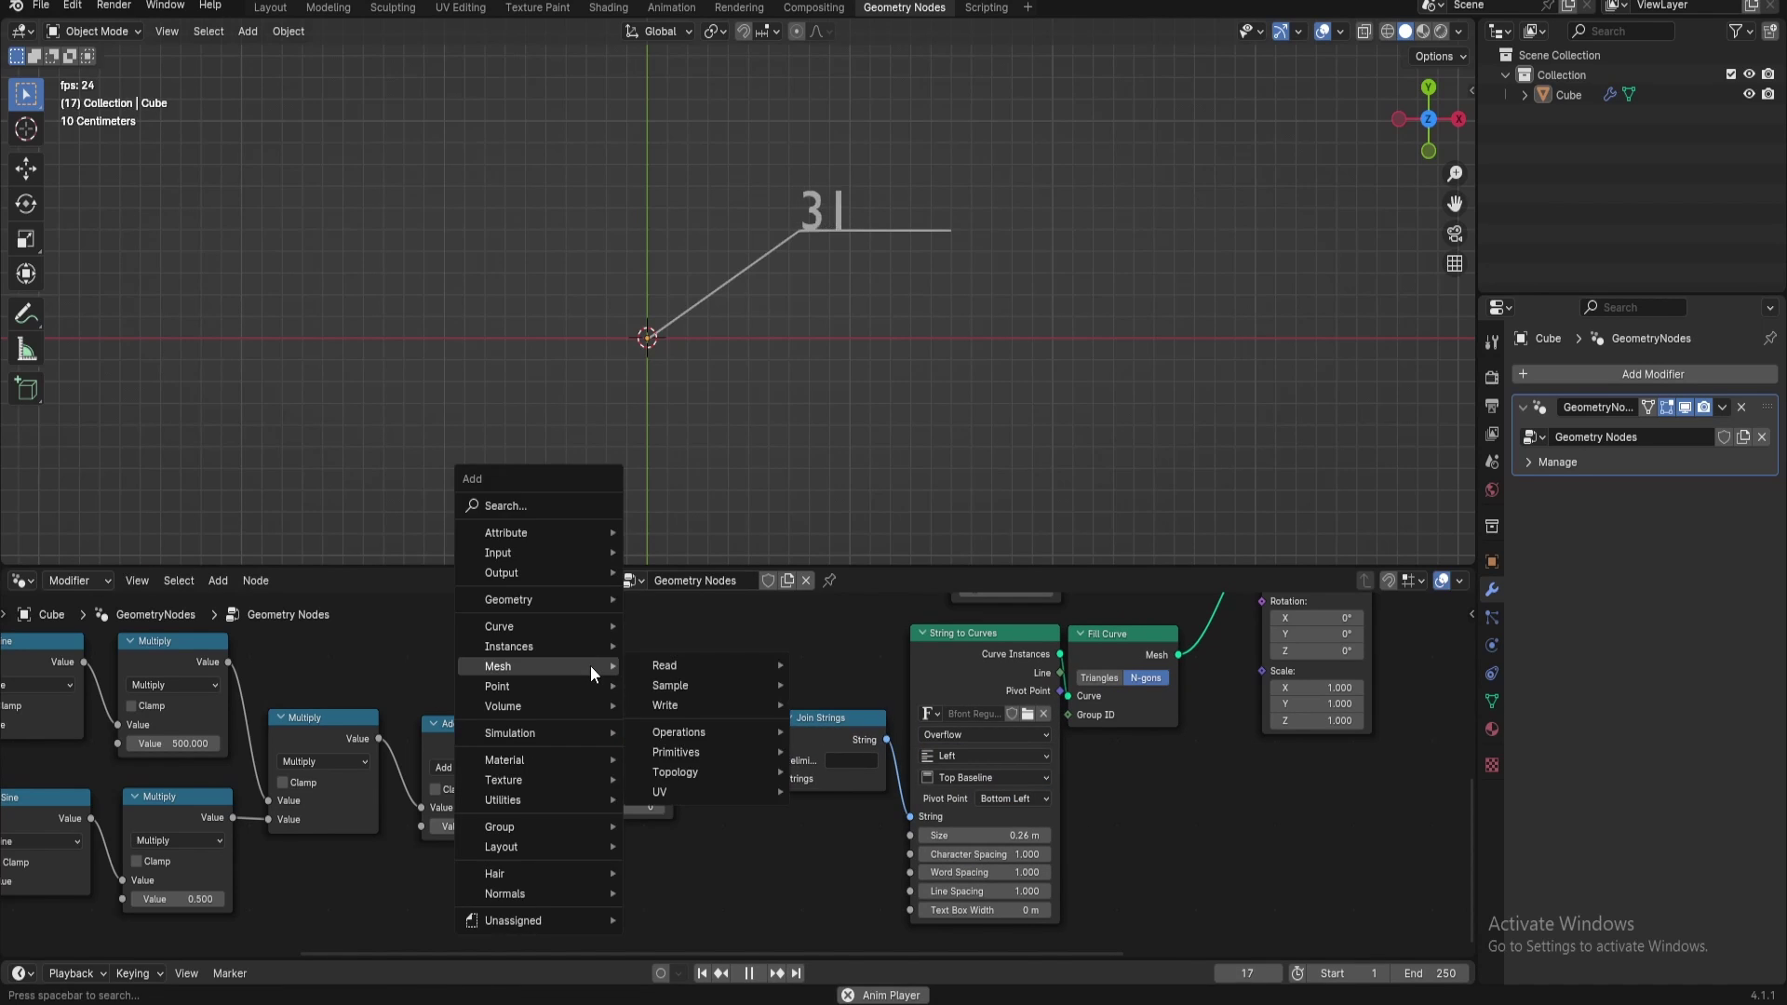
pyautogui.write('strin')
pyautogui.press('Return')
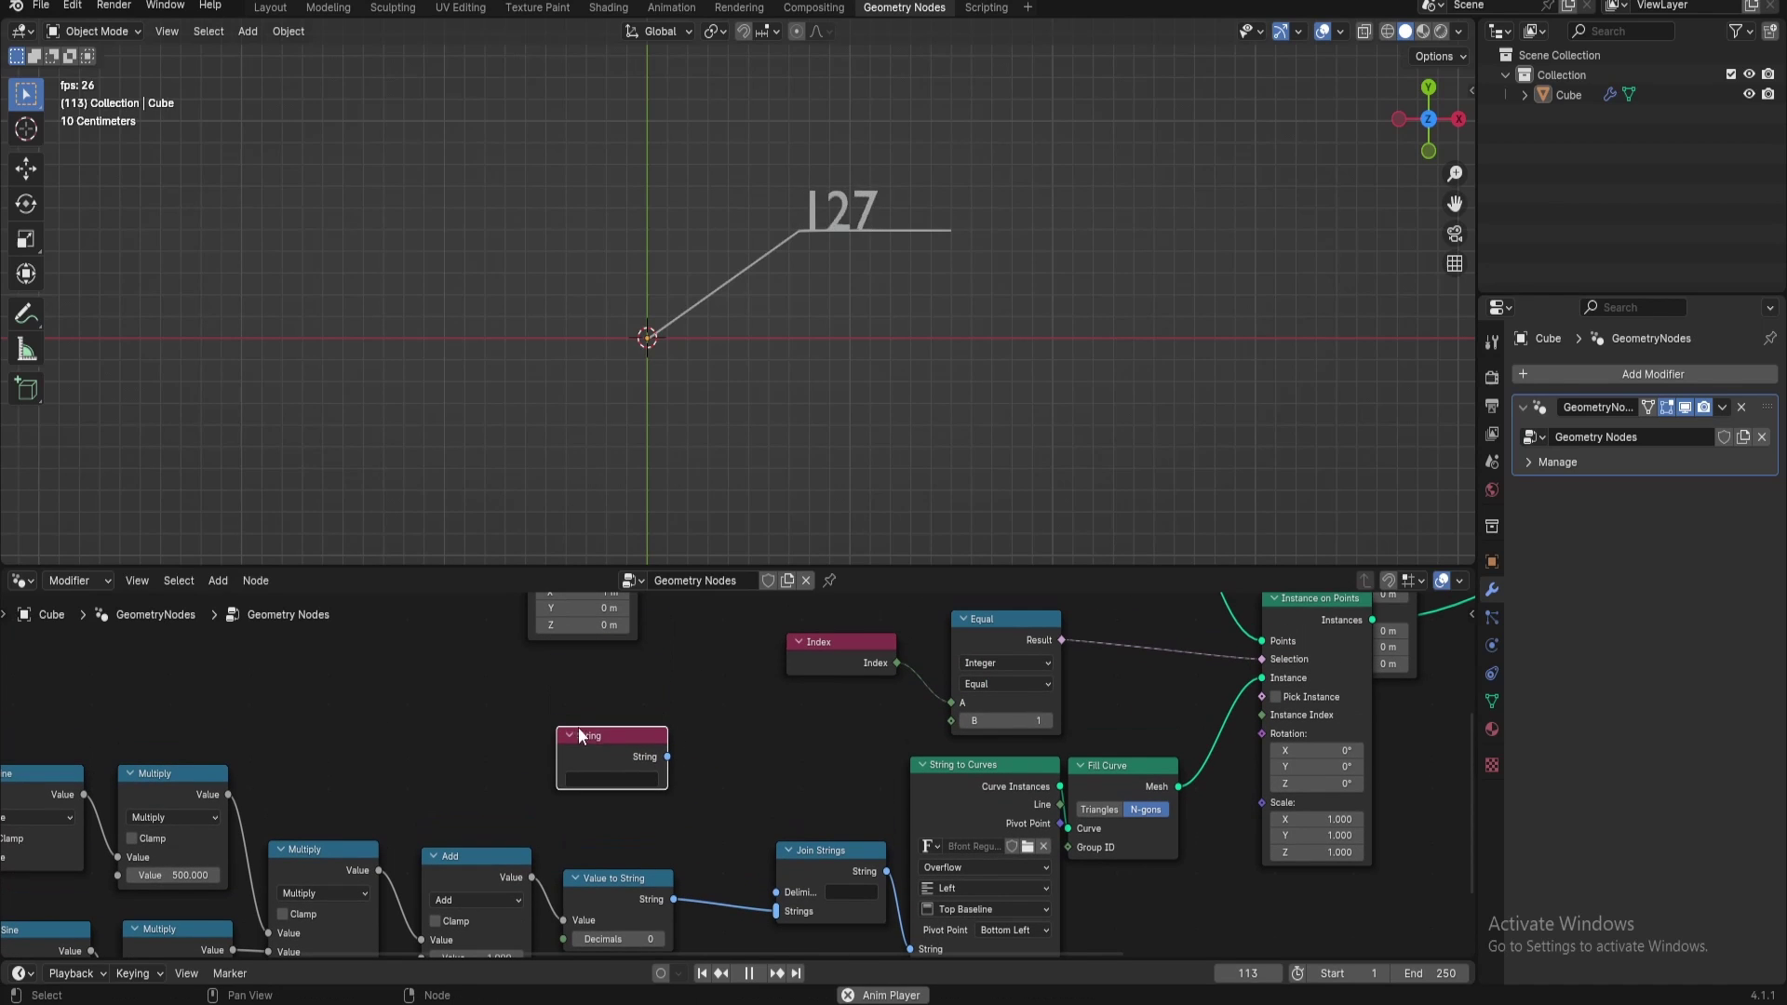
pyautogui.click(612, 740)
pyautogui.hotkey('shift', 'd')
pyautogui.click(612, 810)
# Reposition the two String nodes and set the upper one's text to "ki." and the lower one's to "mi"
pyautogui.moveTo(611, 742); pyautogui.dragTo(623, 721)
pyautogui.moveTo(611, 805); pyautogui.dragTo(623, 794)
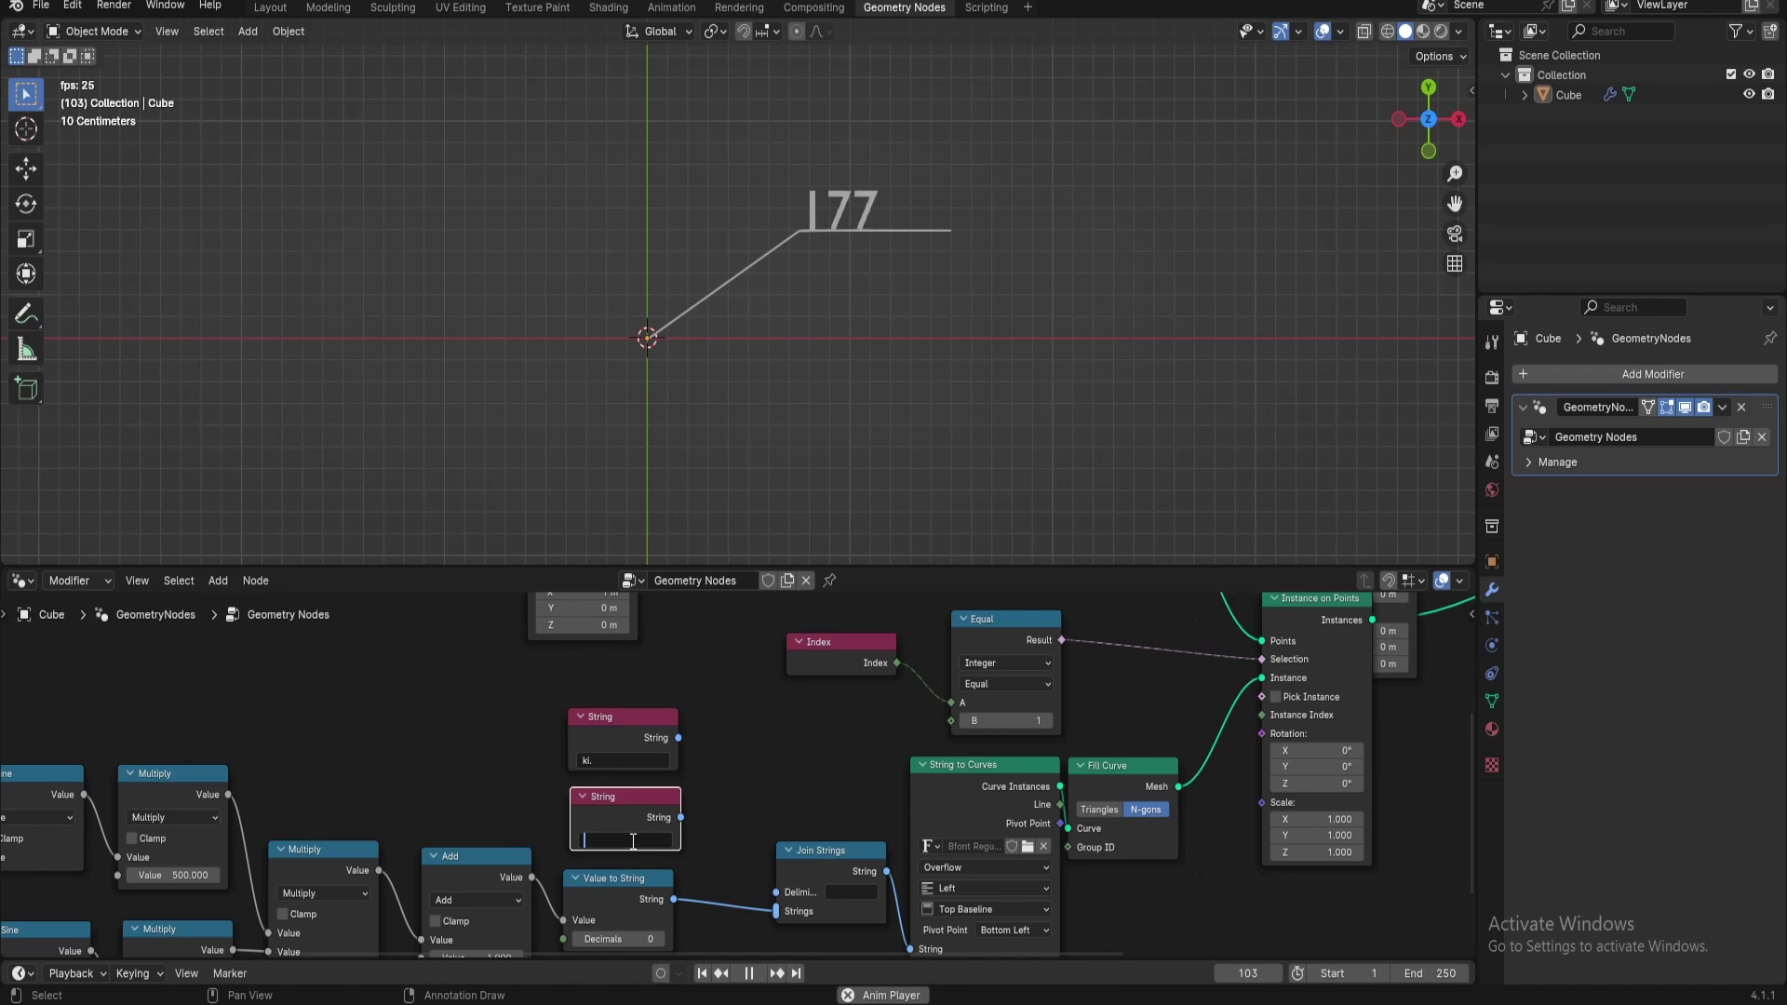
pyautogui.press('Return')
# Add a String-type Switch node with the "ki." string linked to False and the "mi" string to True
pyautogui.moveTo(679, 738); pyautogui.dragTo(745, 751)
pyautogui.write('sw')
pyautogui.click(805, 784)
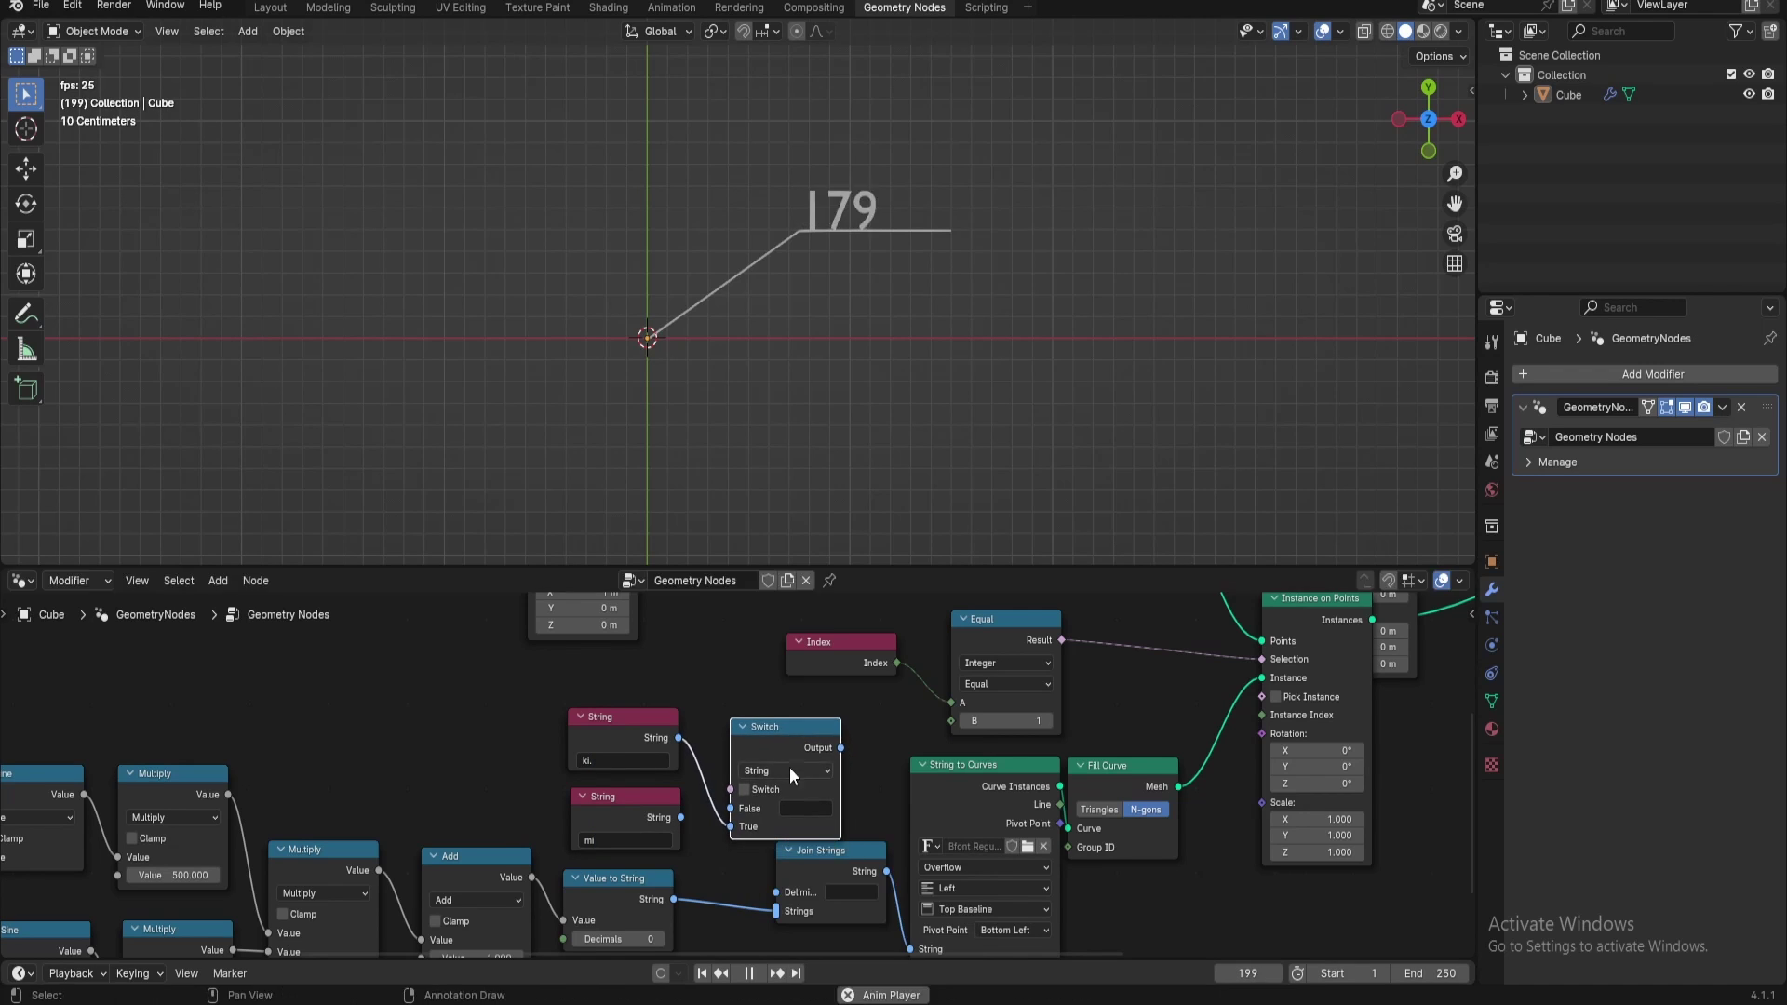
pyautogui.moveTo(742, 826)
pyautogui.mouseDown()
pyautogui.moveTo(731, 808)
pyautogui.moveTo(732, 826)
pyautogui.mouseUp()
# Link the Switch output to the Delimiter of Join Strings and tidy the String, Switch and Join Strings nodes
pyautogui.moveTo(780, 734); pyautogui.dragTo(773, 889)
pyautogui.moveTo(769, 745); pyautogui.dragTo(746, 745)
pyautogui.moveTo(534, 701); pyautogui.dragTo(555, 788)
pyautogui.moveTo(750, 745); pyautogui.dragTo(684, 739)
pyautogui.moveTo(841, 869); pyautogui.dragTo(847, 858)
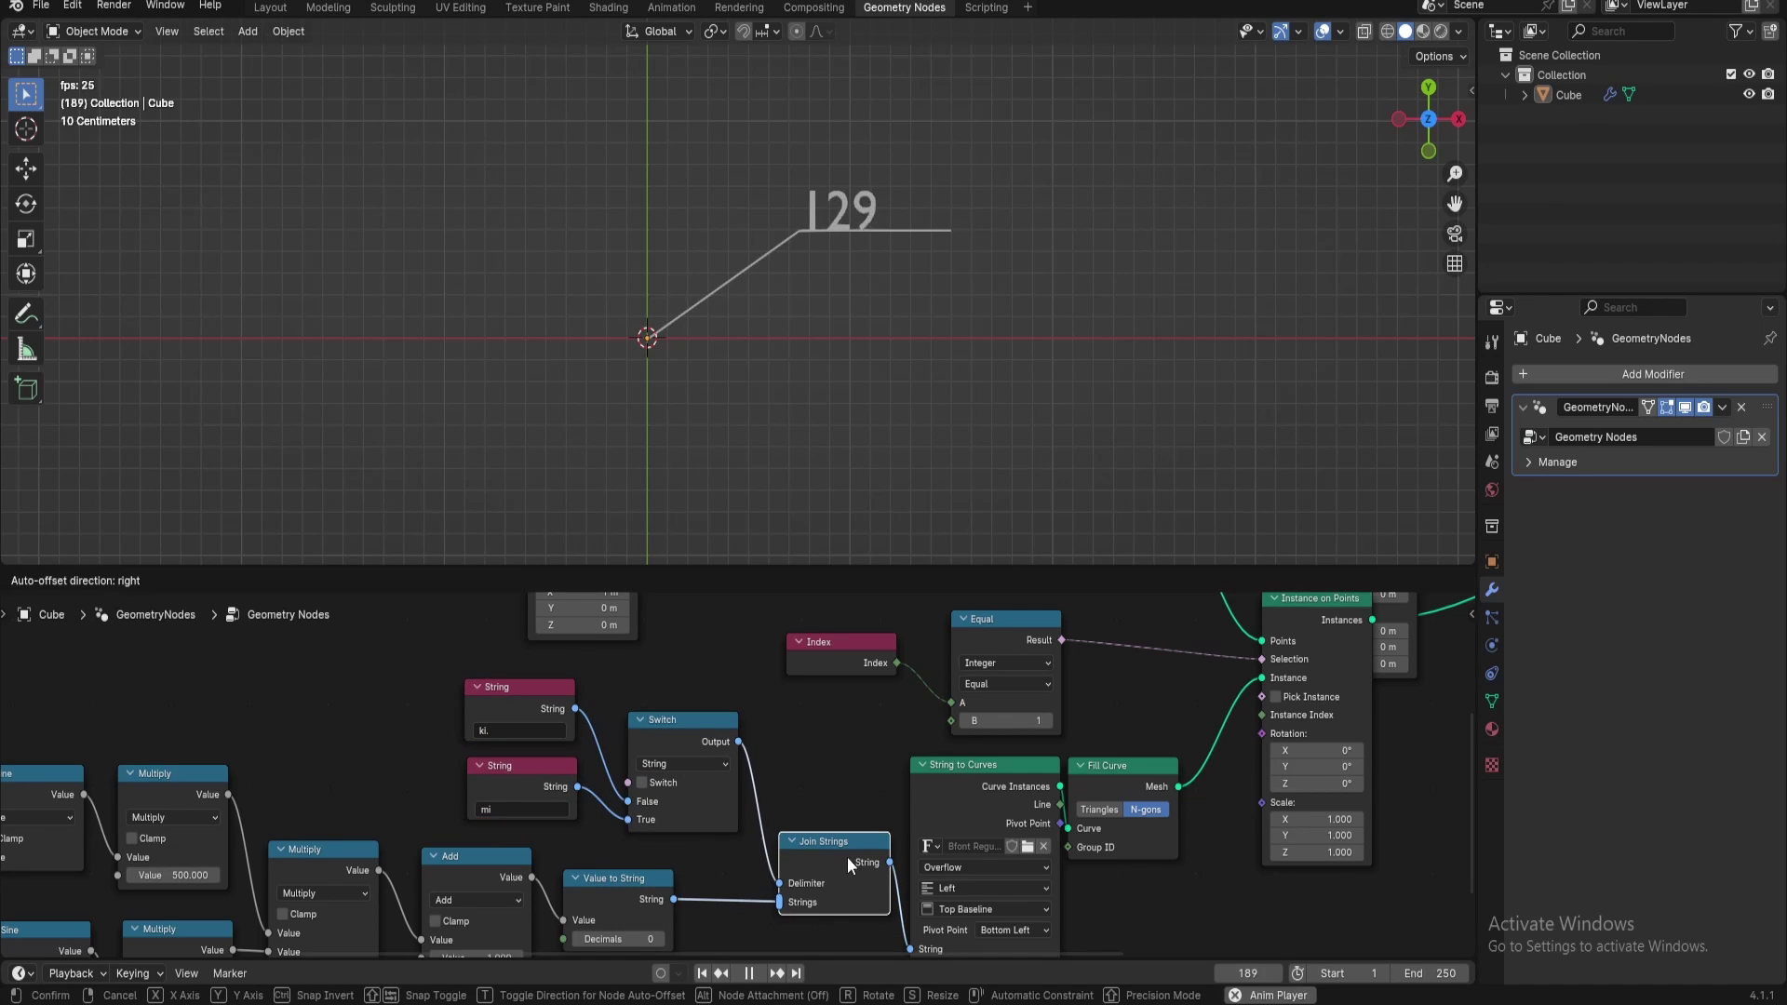
# Add a Replace String node below Value to String and link its output to the Strings input of Join Strings
pyautogui.moveTo(800, 899); pyautogui.dragTo(842, 740, button='middle')
pyautogui.click(737, 860)
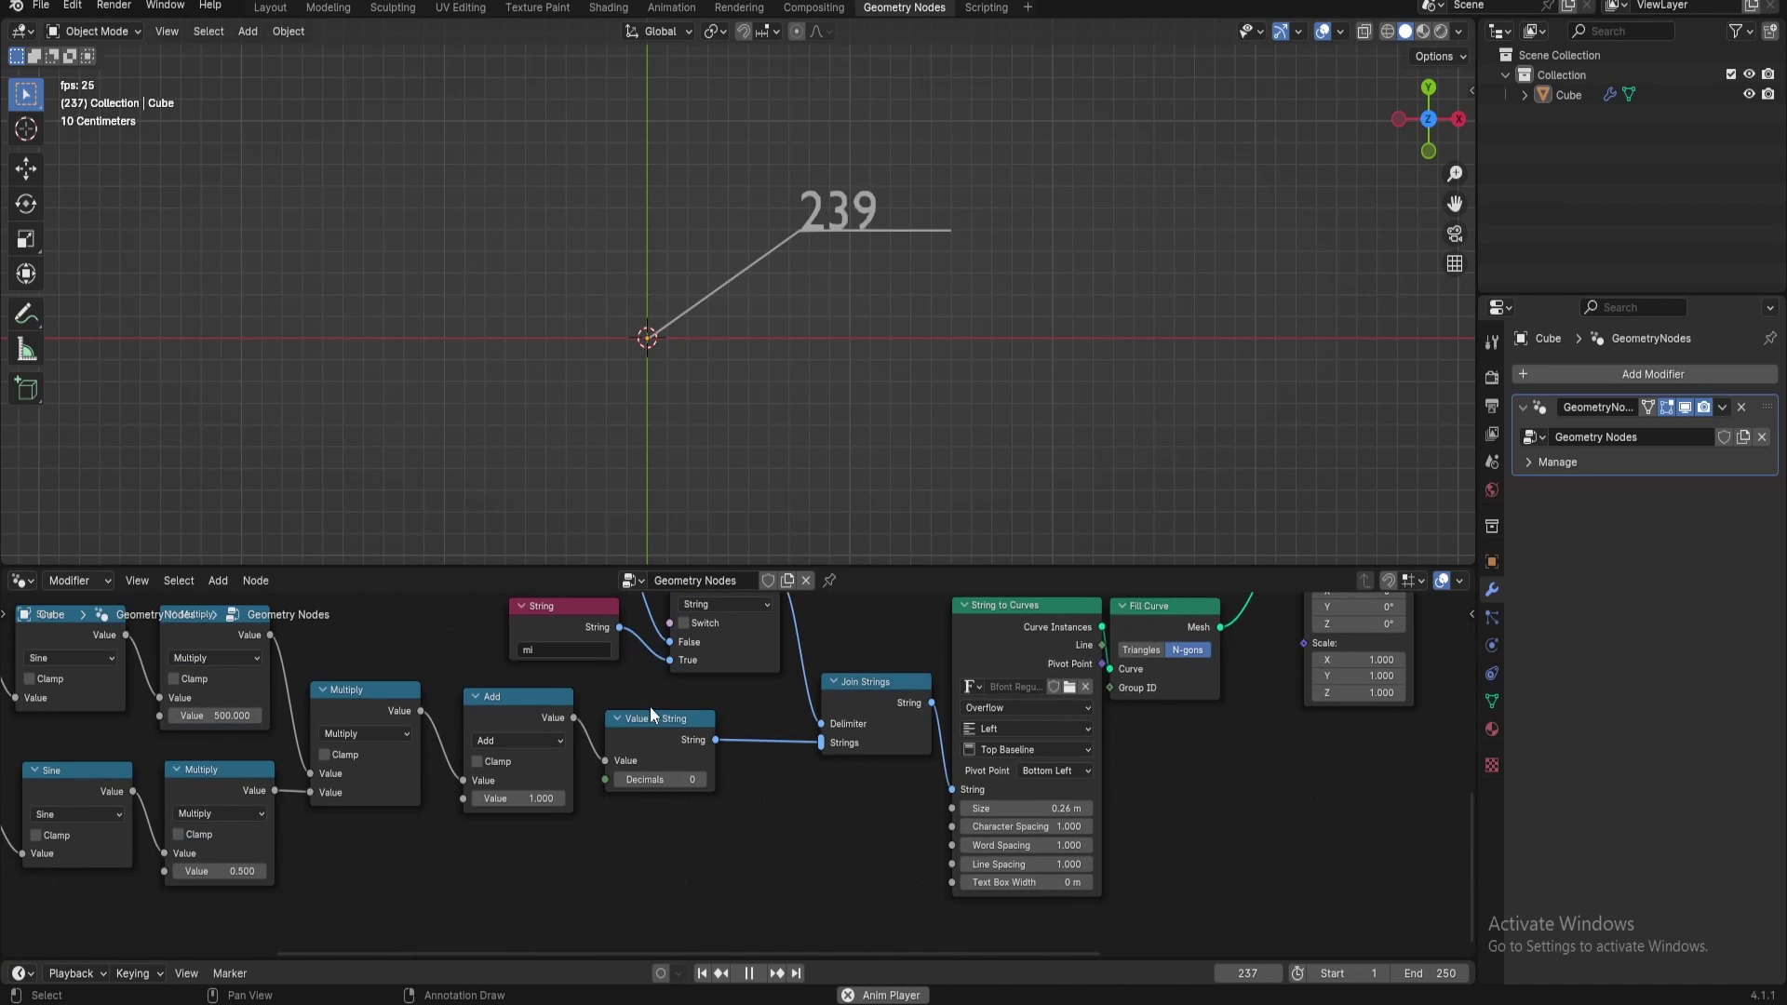
pyautogui.hotkey('shift', 'a')
pyautogui.write('string')
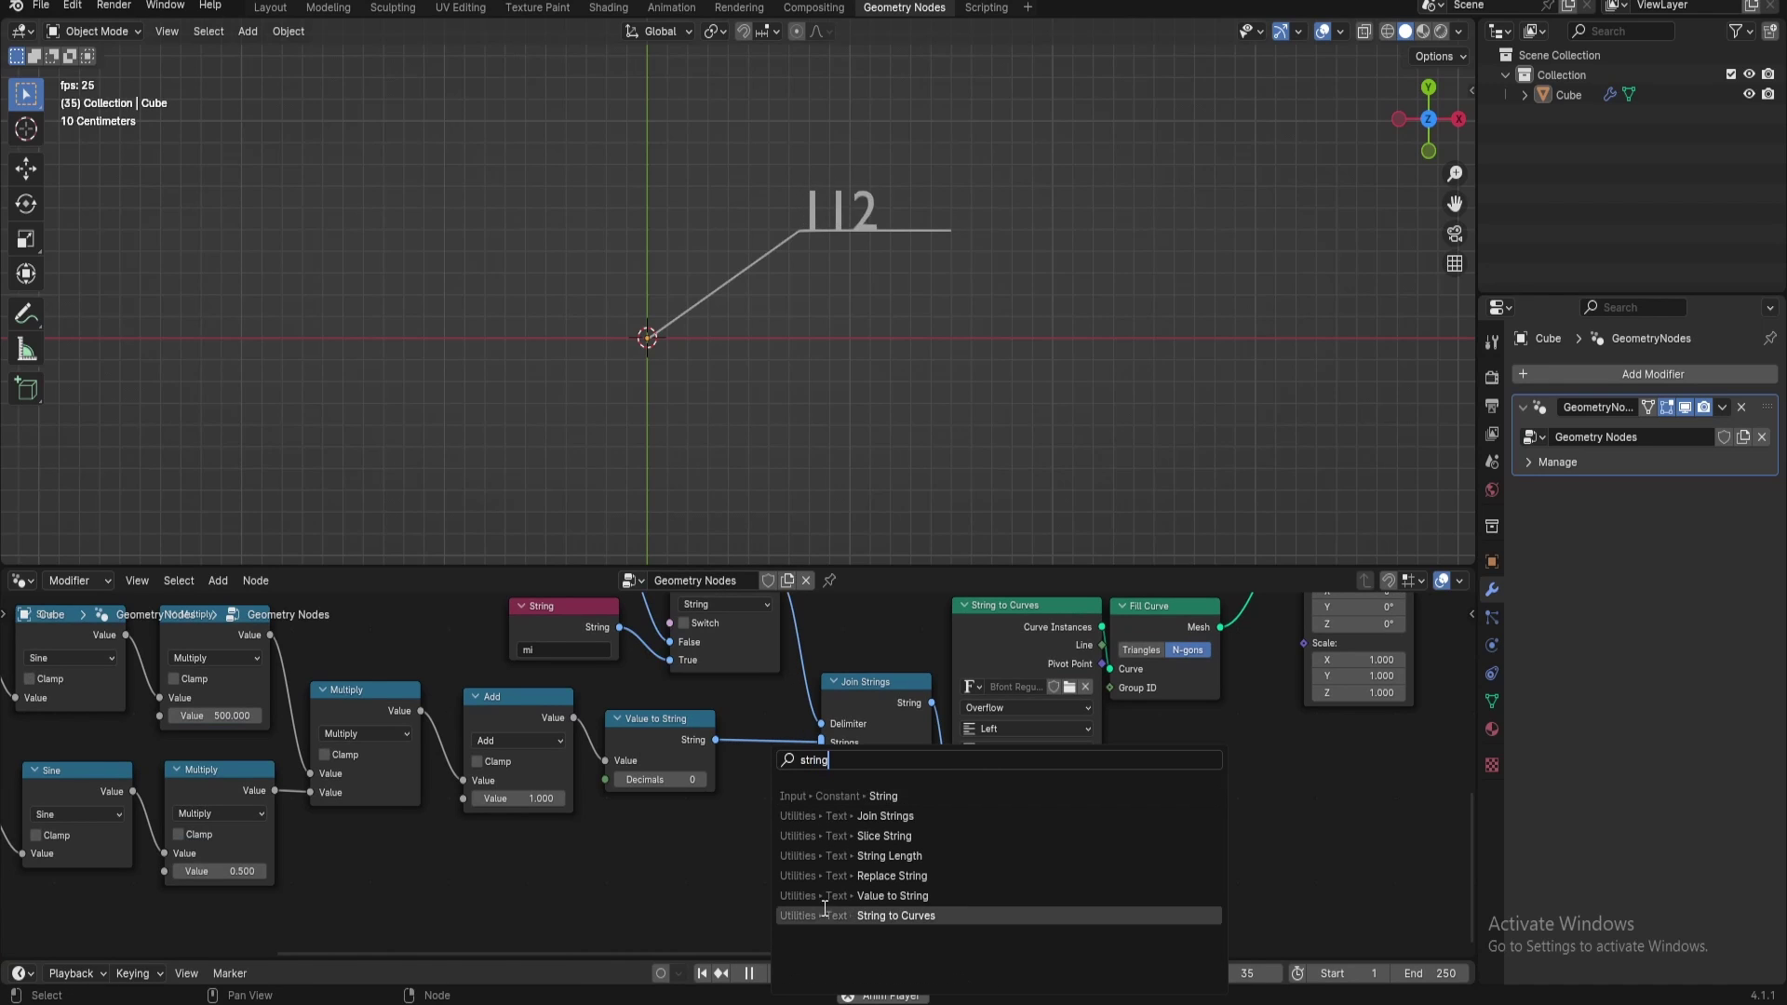
pyautogui.click(819, 875)
pyautogui.click(737, 890)
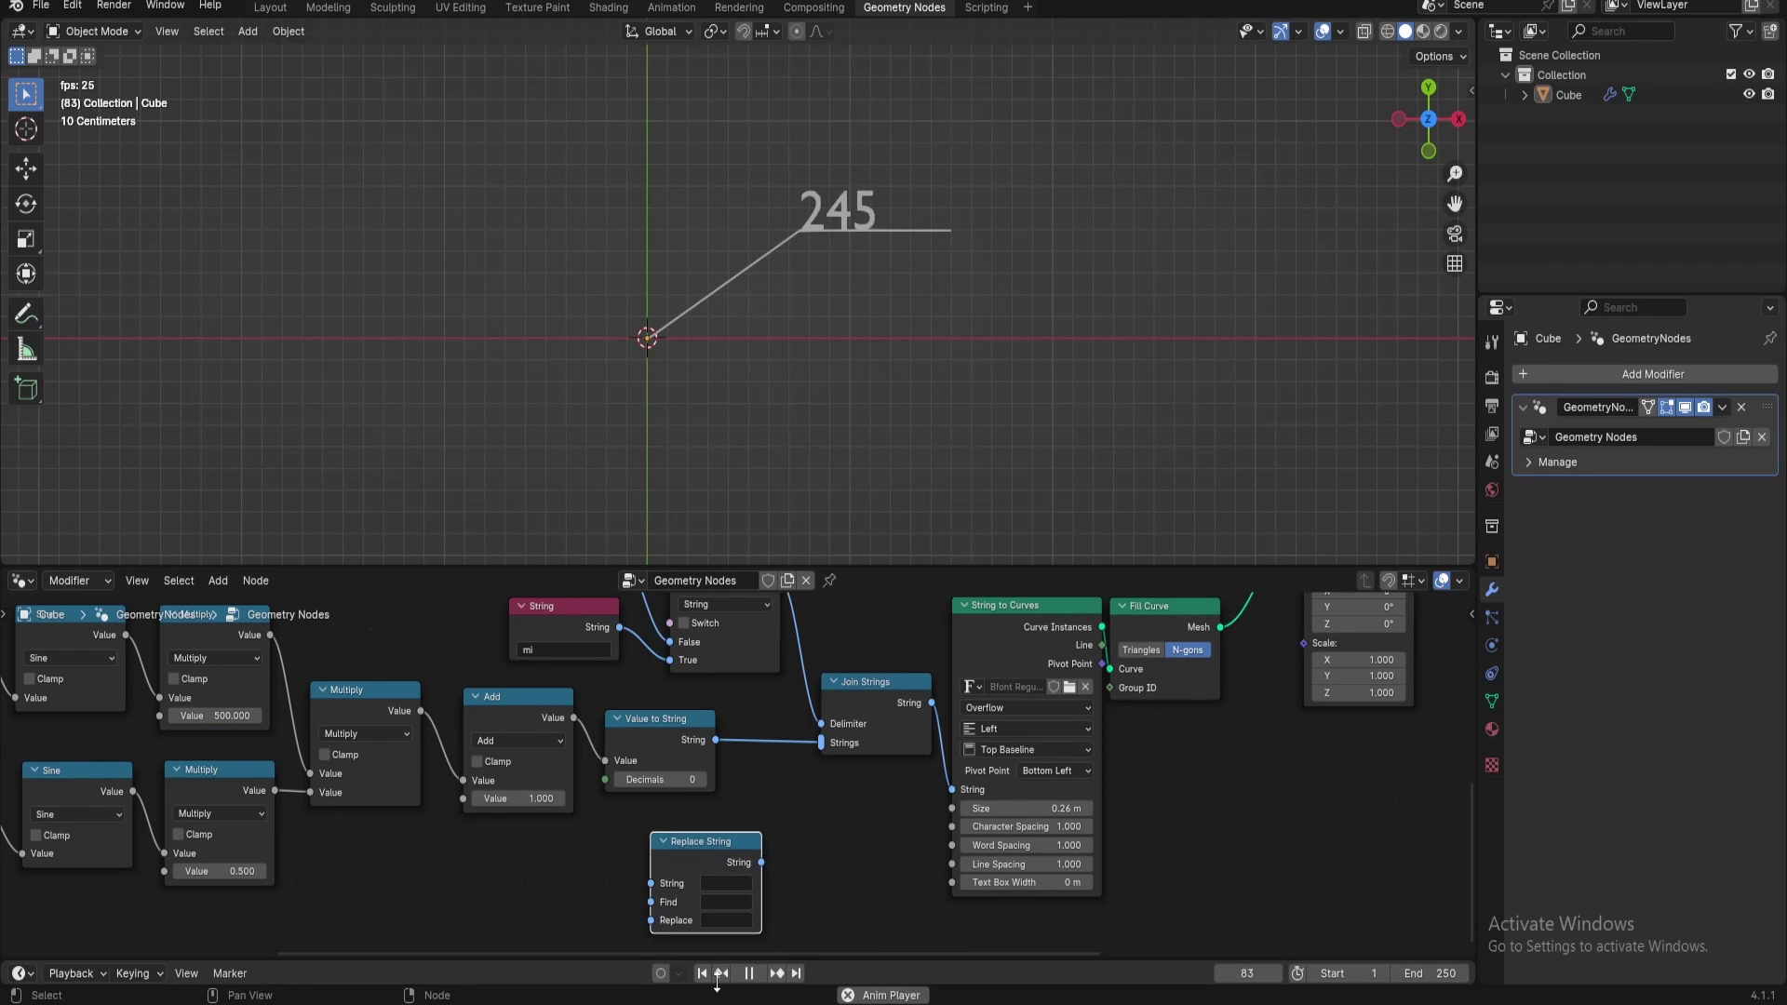
pyautogui.moveTo(762, 862); pyautogui.dragTo(813, 755)
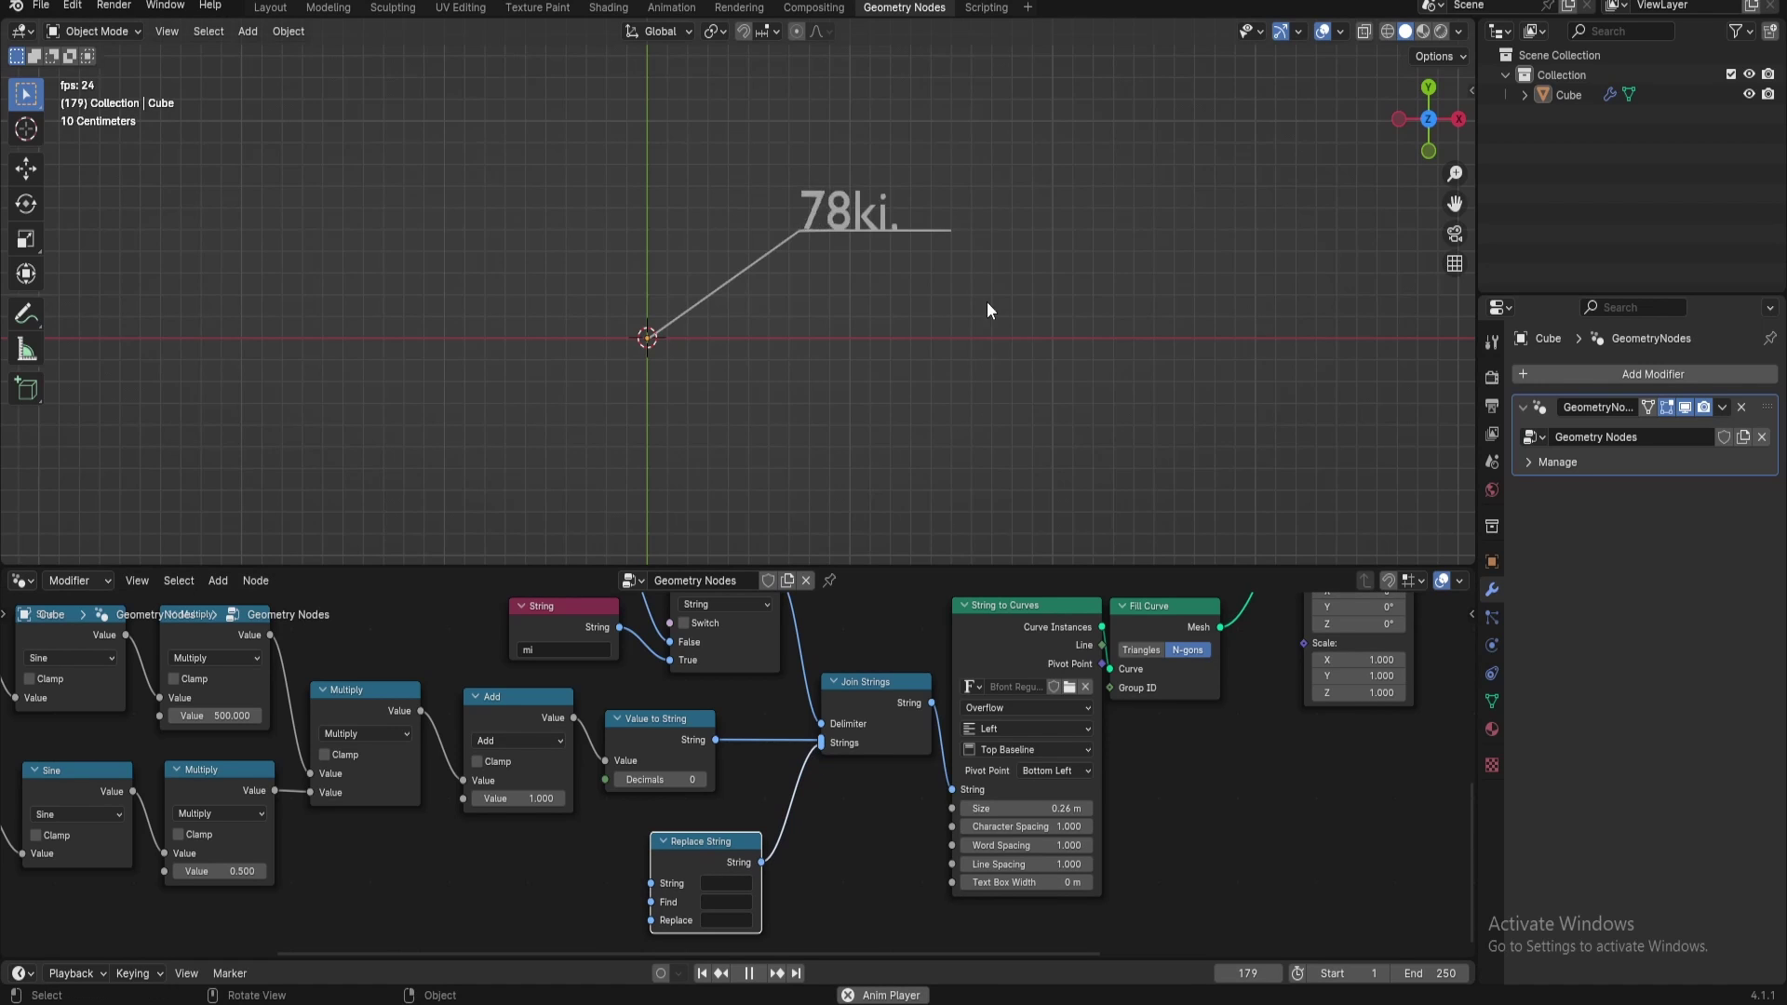
# Enable the Switch node's Switch option and set the Add node before Value to String to 100000
pyautogui.moveTo(678, 620); pyautogui.dragTo(713, 711, button='middle')
pyautogui.click(719, 713)
pyautogui.moveTo(471, 718); pyautogui.dragTo(588, 639, button='middle')
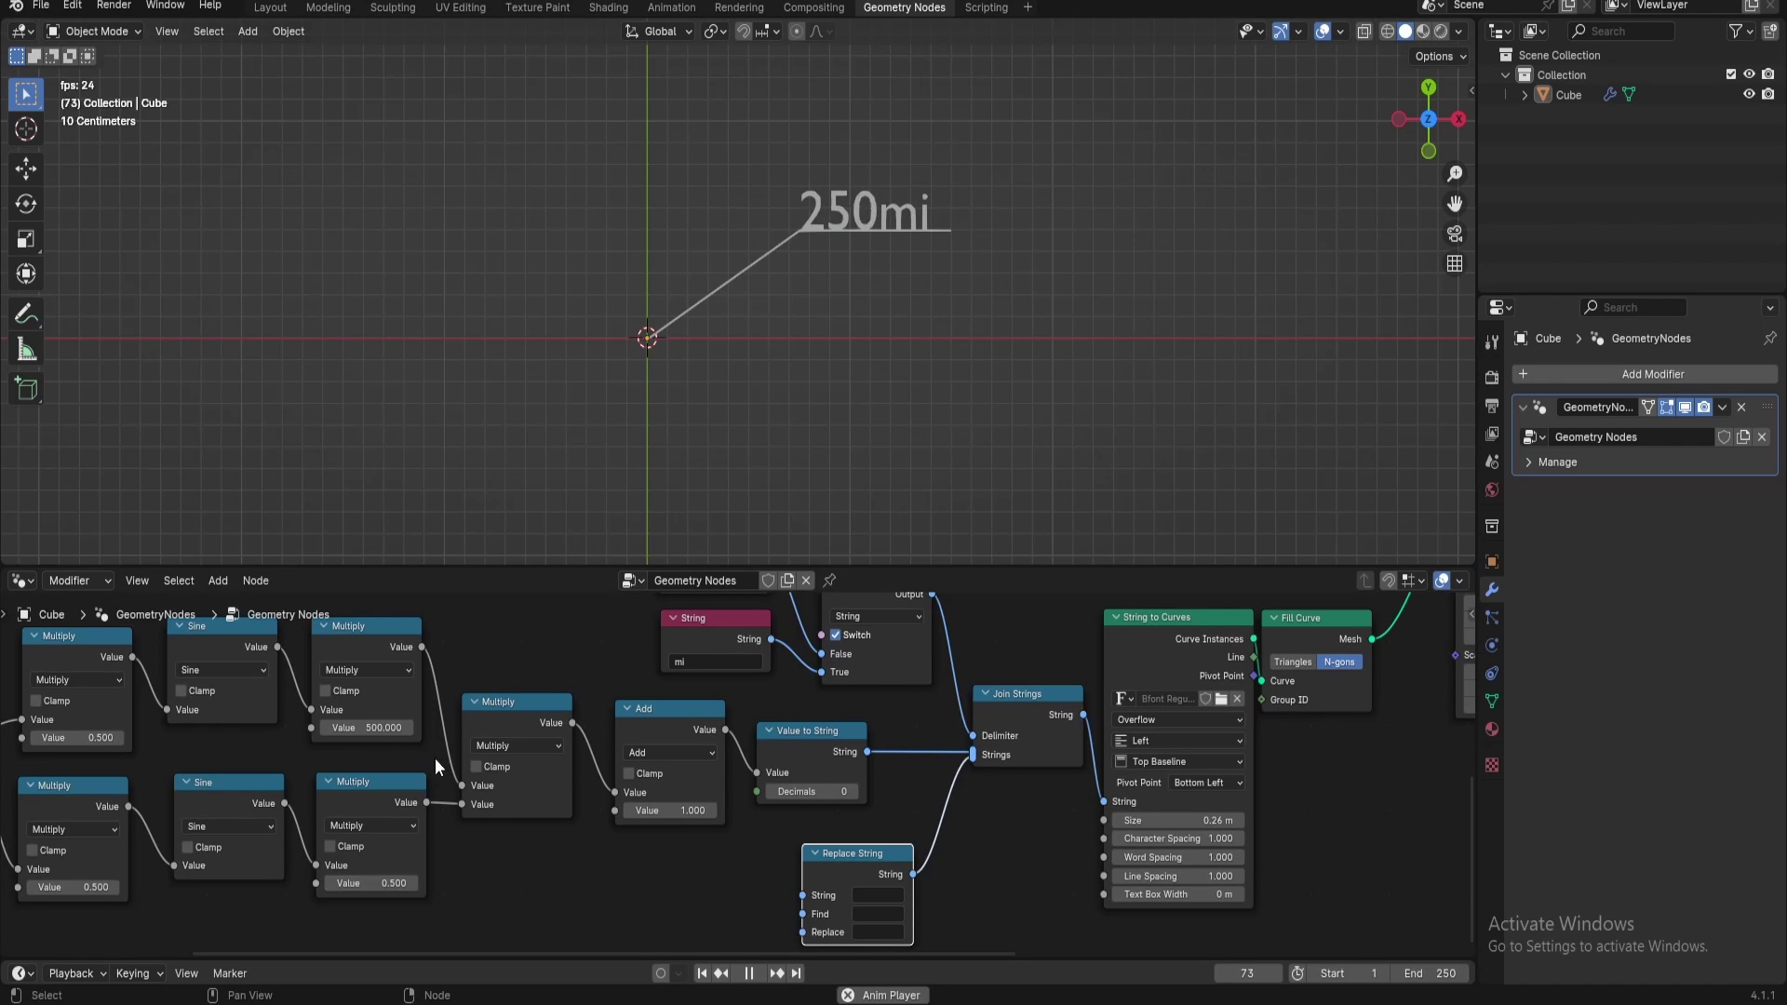
pyautogui.click(668, 811)
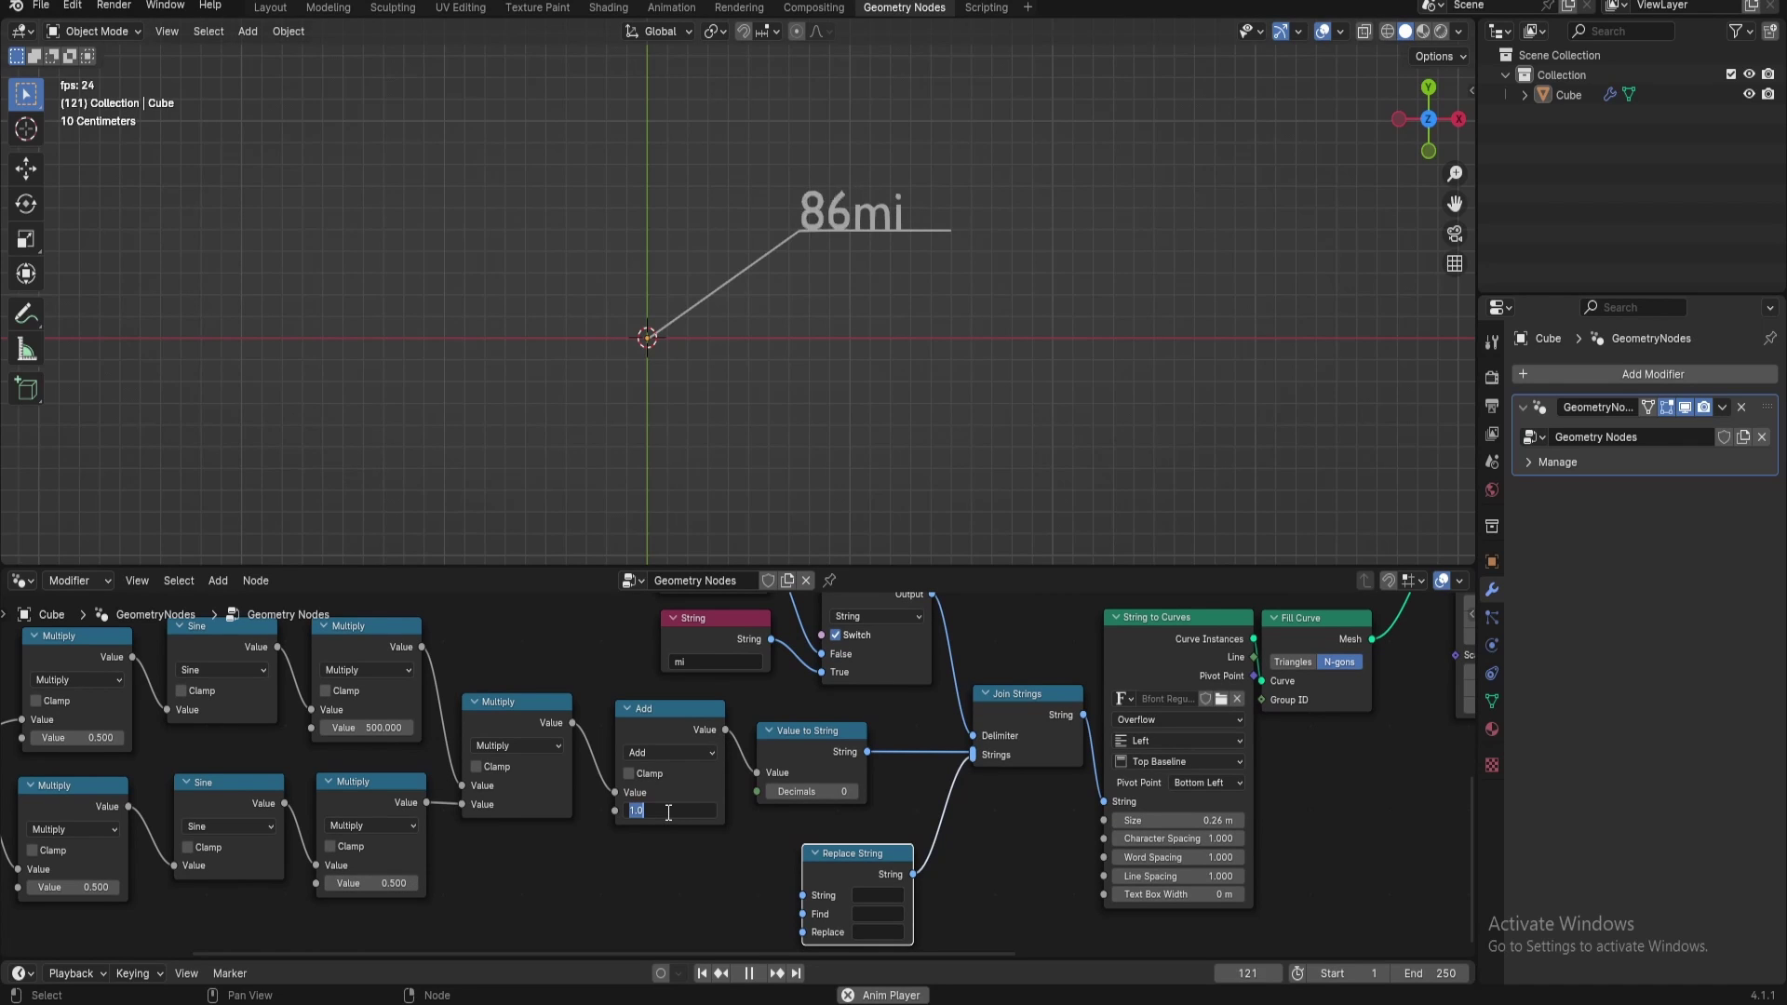
pyautogui.write('00000')
pyautogui.press('Return')
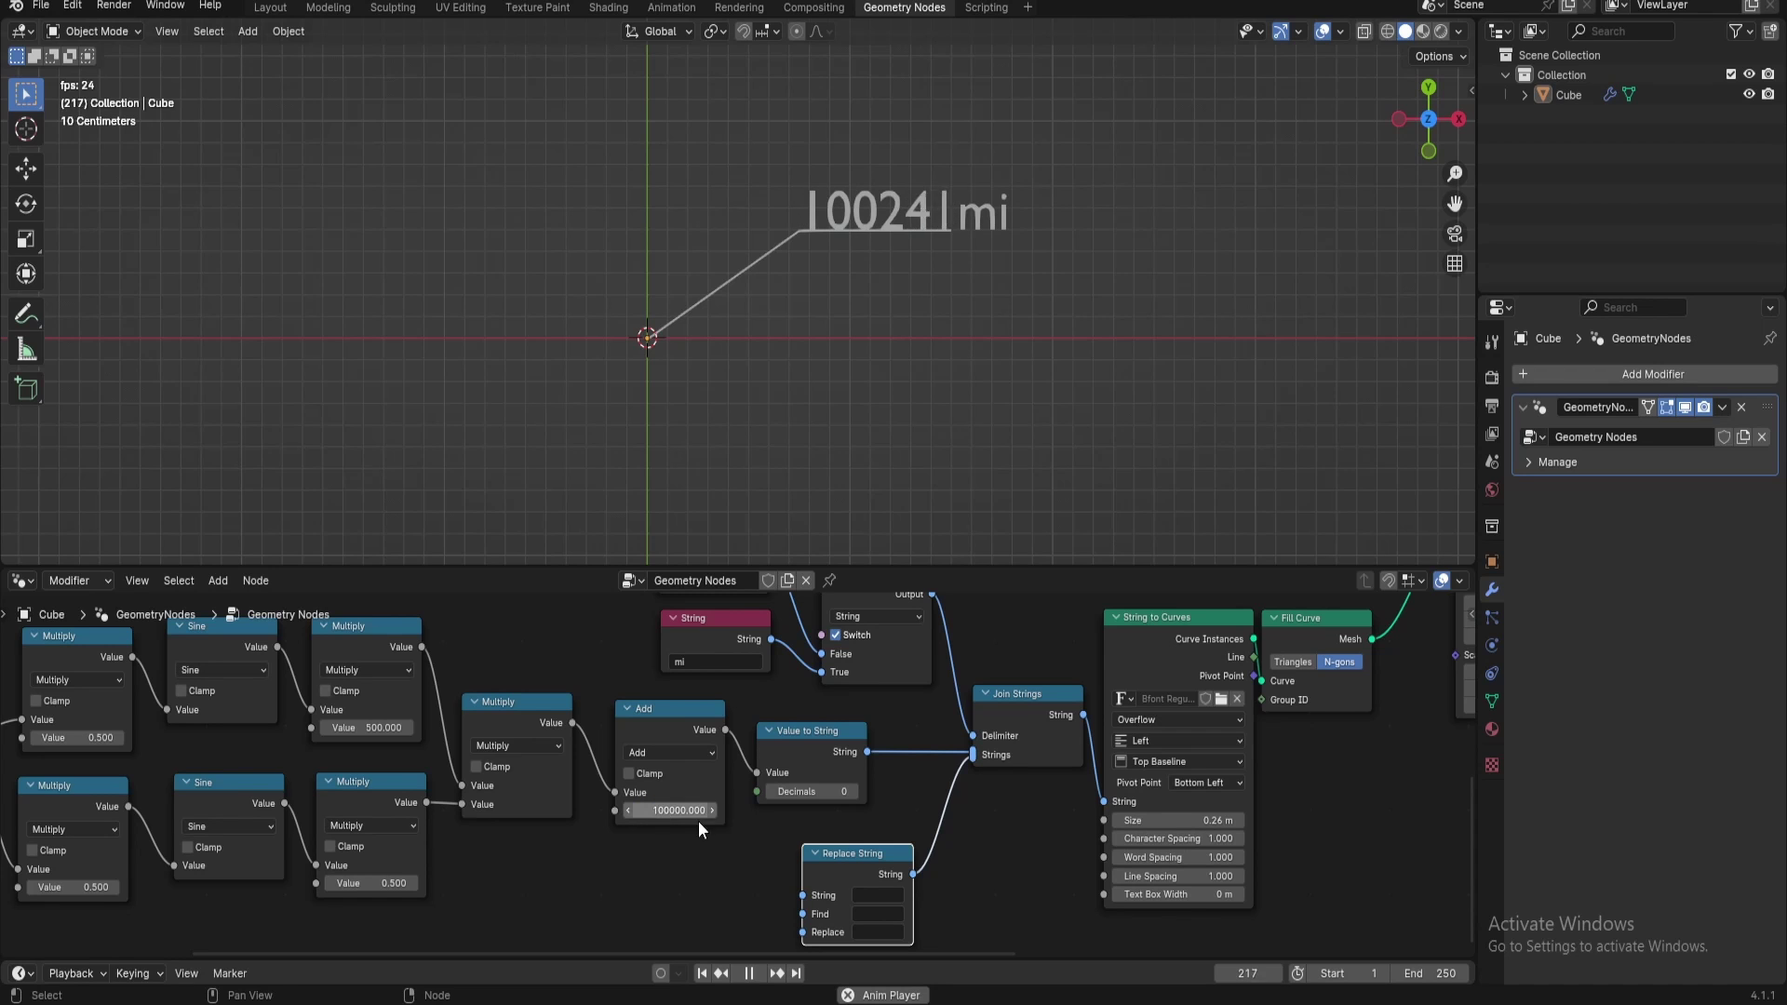
# Insert a Trim Curve node between Set Position and Curve to Mesh
pyautogui.moveTo(919, 752); pyautogui.dragTo(1043, 683, button='middle')
pyautogui.scroll(-2, 750, 657)
pyautogui.moveTo(913, 801); pyautogui.dragTo(615, 751, button='middle')
pyautogui.scroll(-5, 734, 787)
pyautogui.moveTo(735, 786); pyautogui.dragTo(725, 819, button='middle')
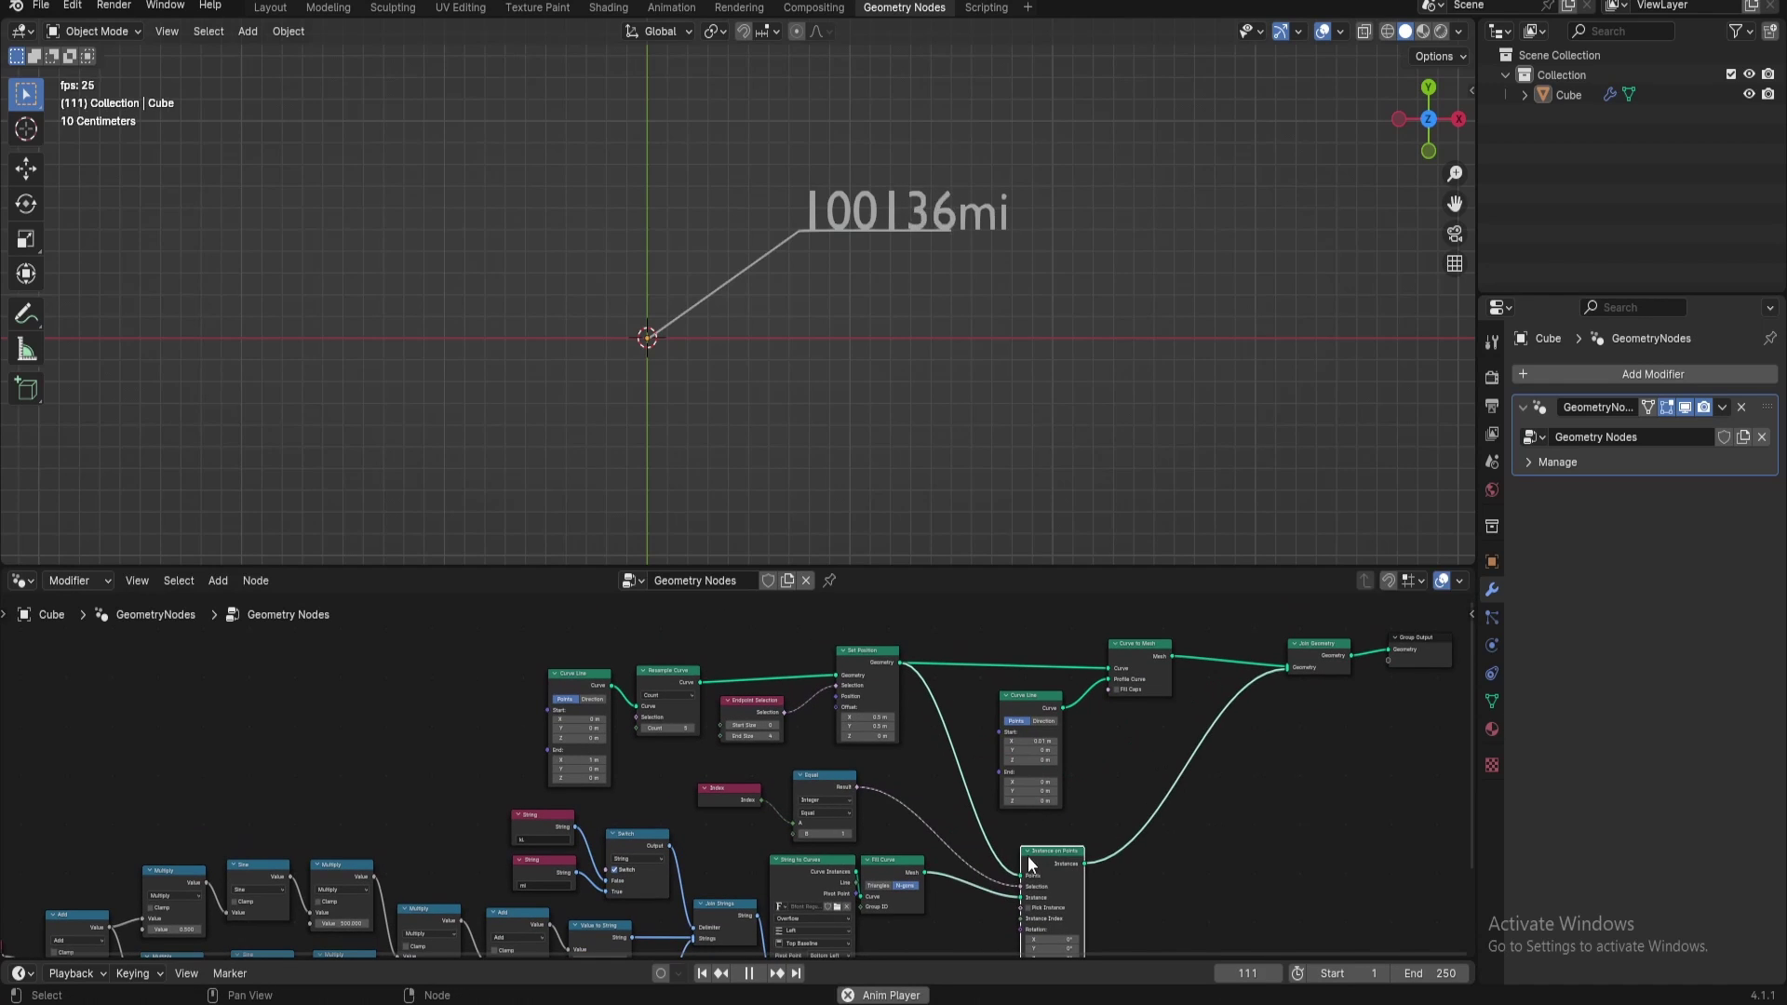
pyautogui.moveTo(1029, 856); pyautogui.dragTo(1174, 861, button='middle')
pyautogui.moveTo(681, 691); pyautogui.dragTo(640, 683, button='middle')
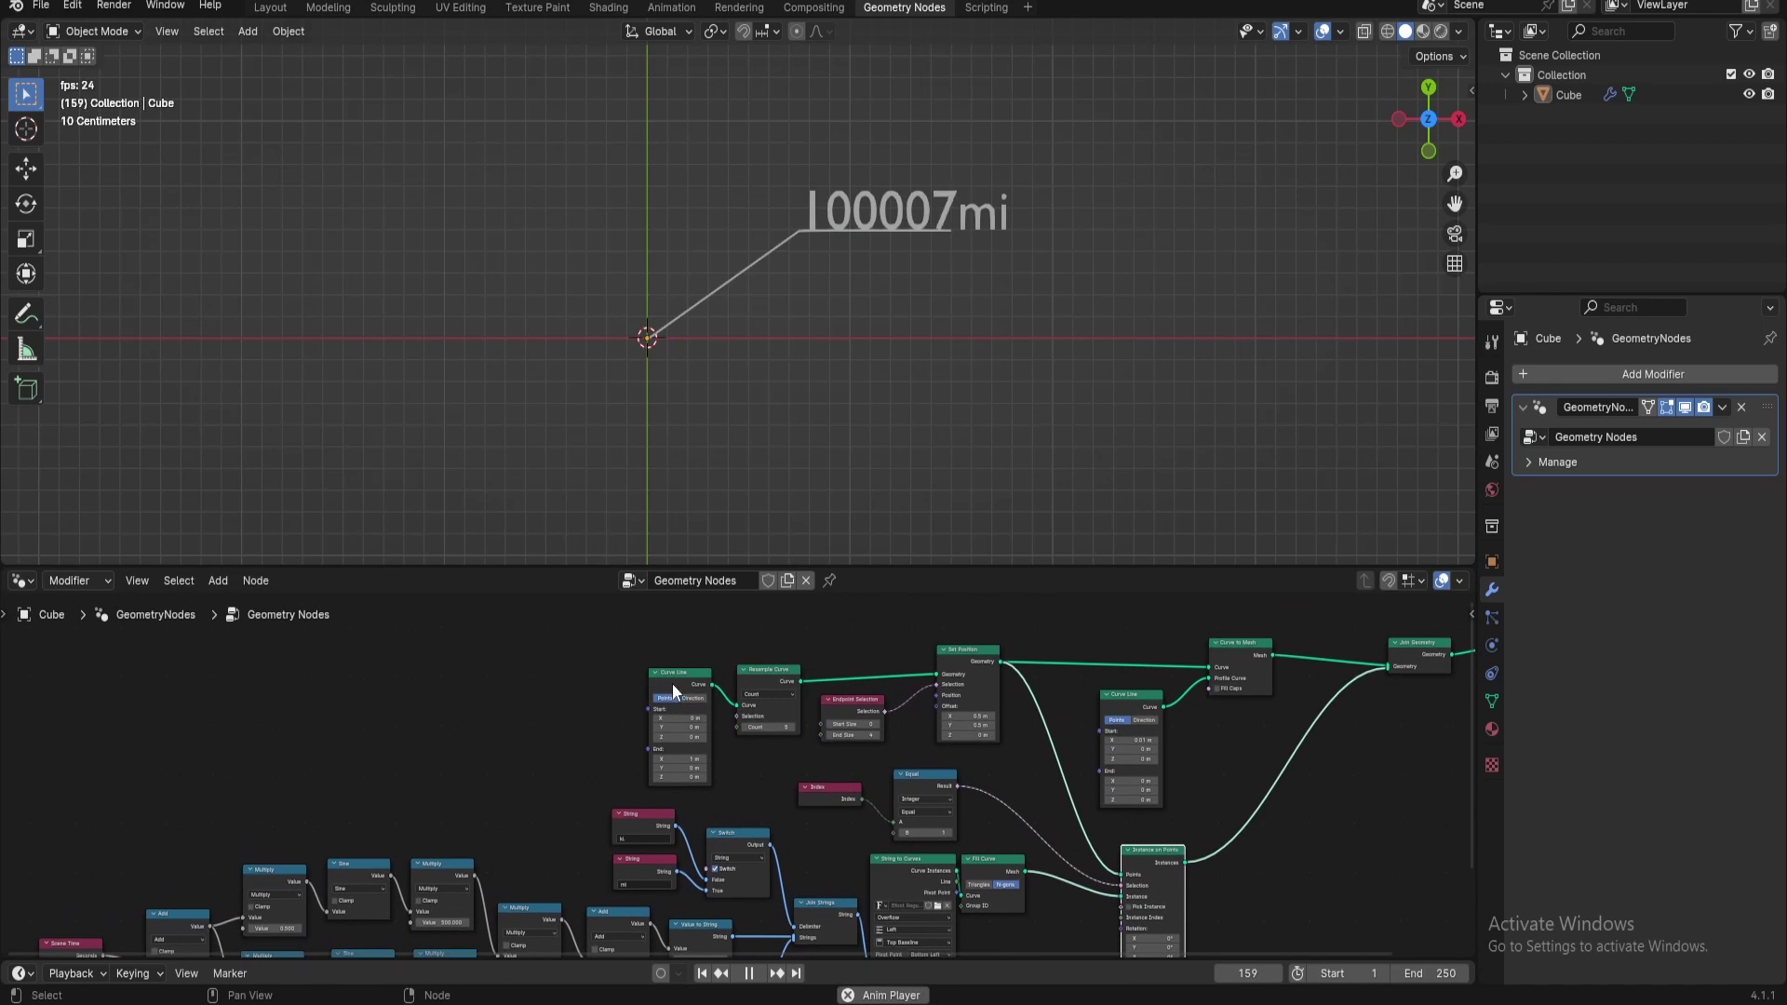
pyautogui.moveTo(851, 681); pyautogui.dragTo(770, 682, button='middle')
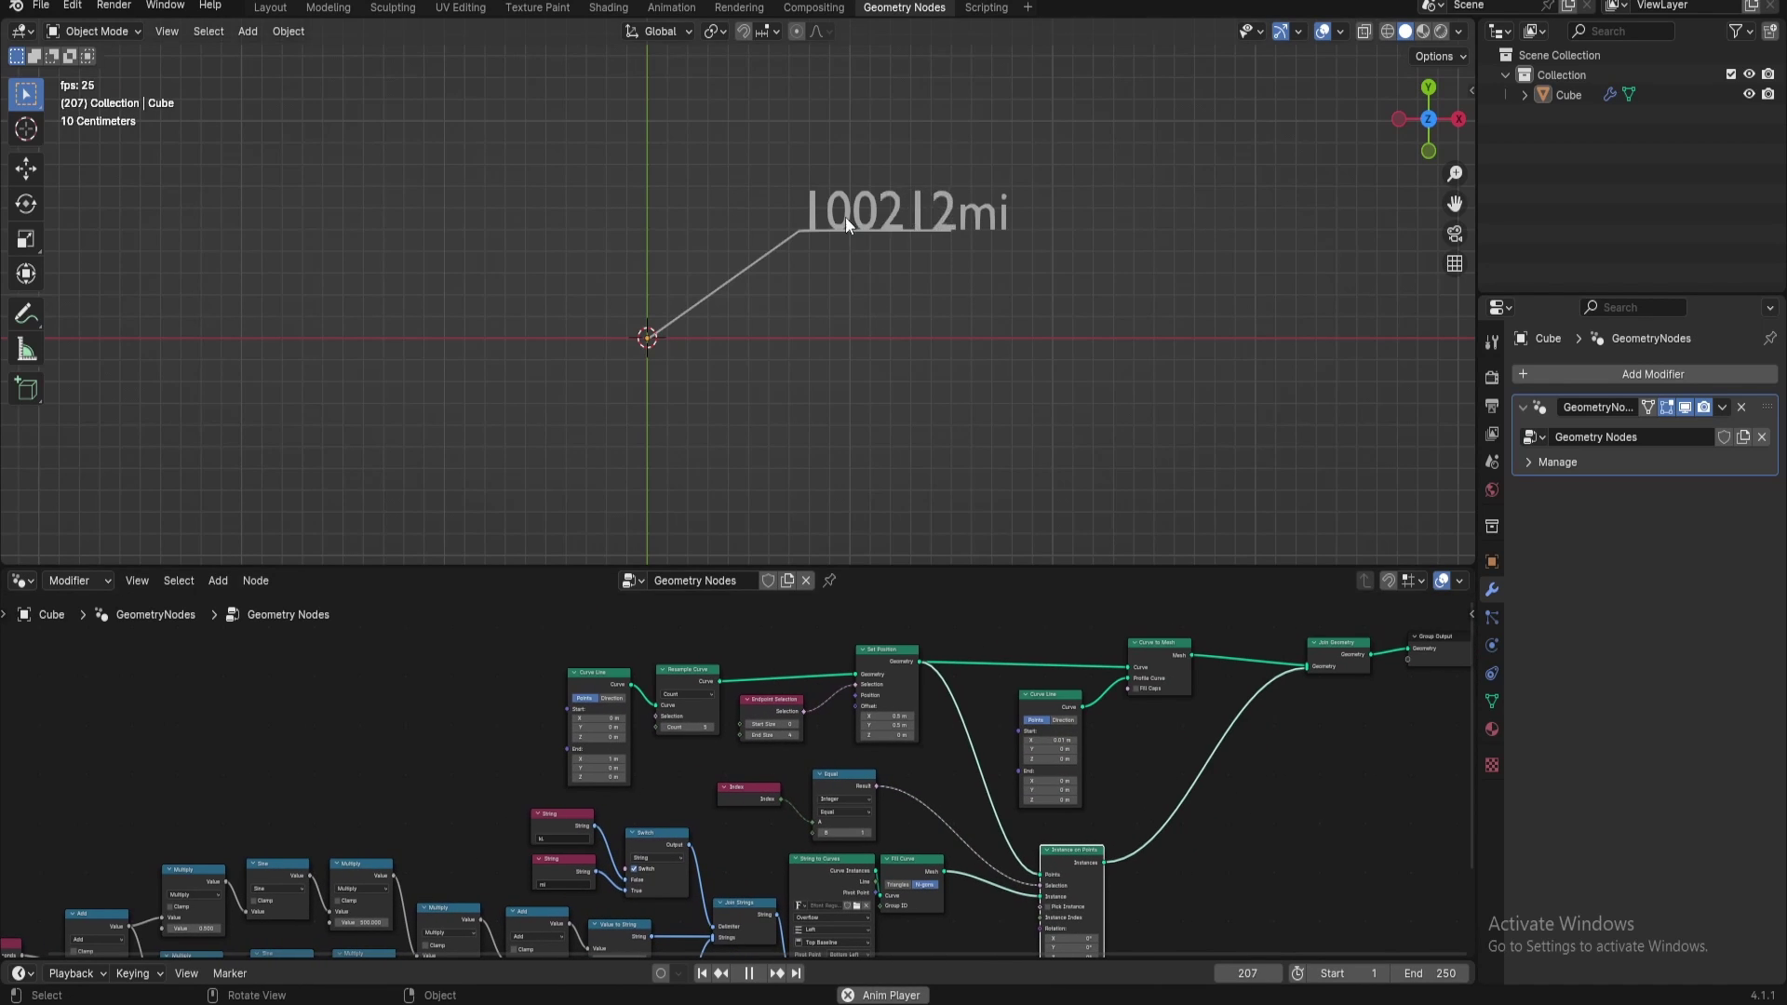
pyautogui.hotkey('shift', 'a')
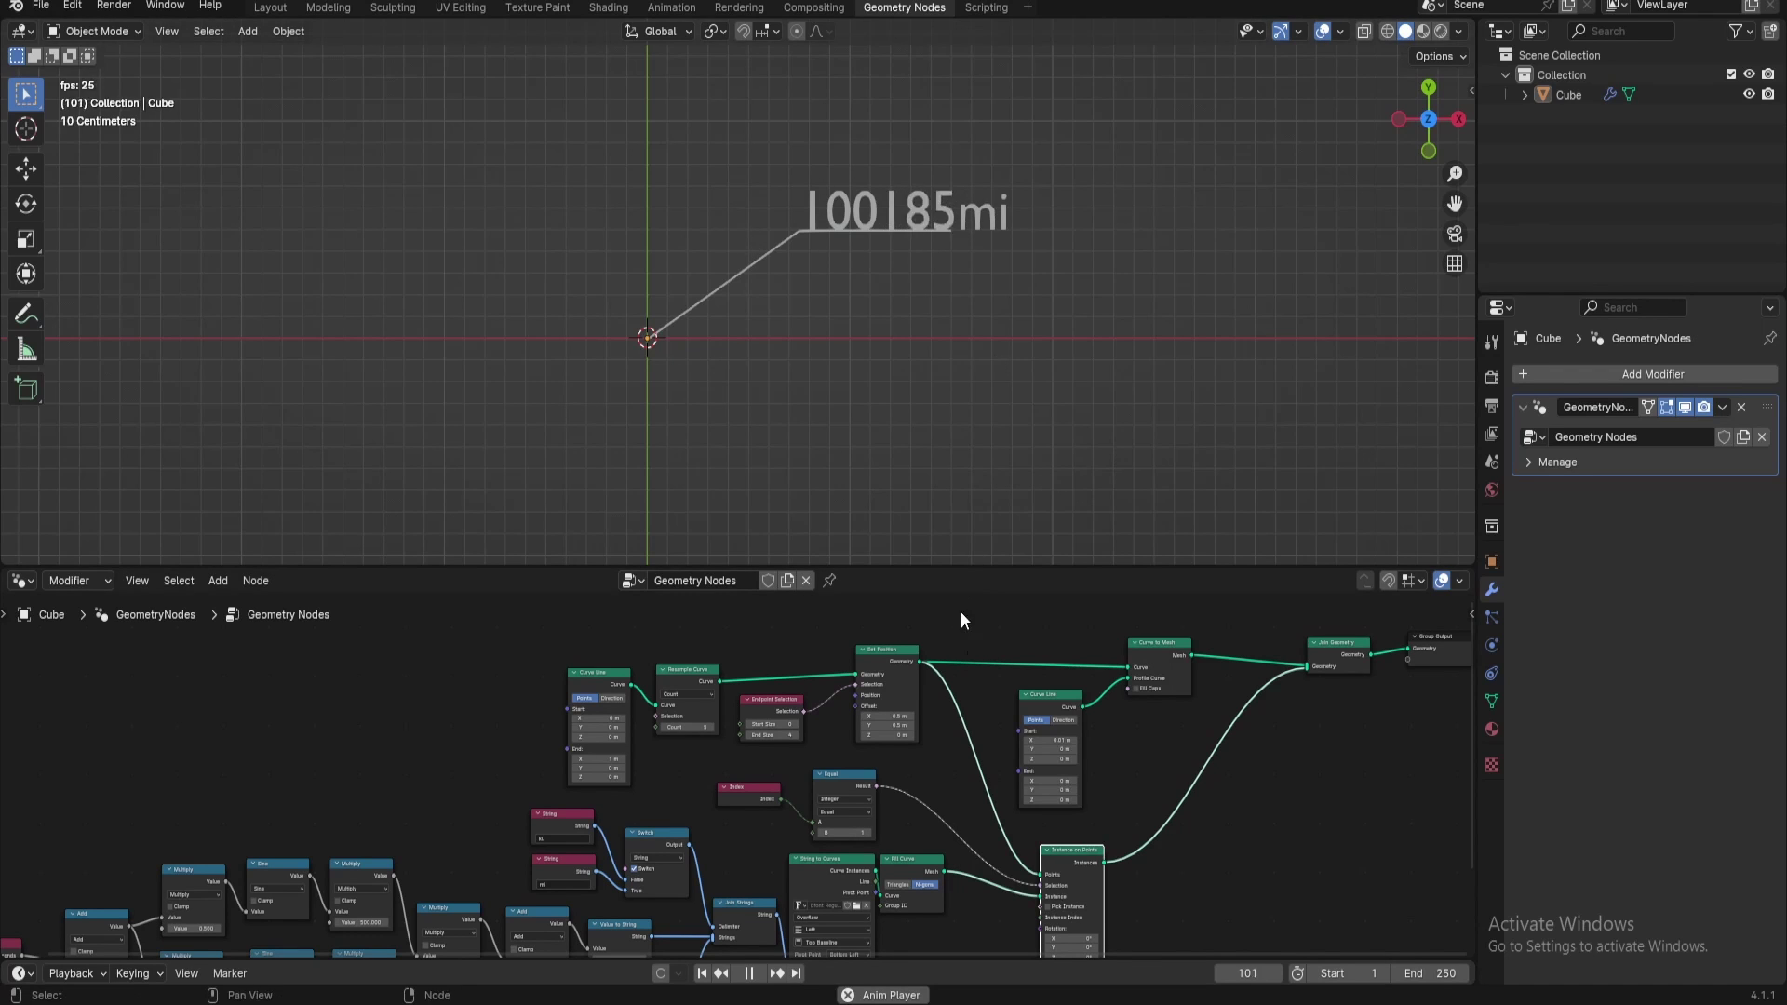
pyautogui.hotkey('shift', 'a')
pyautogui.write('tr')
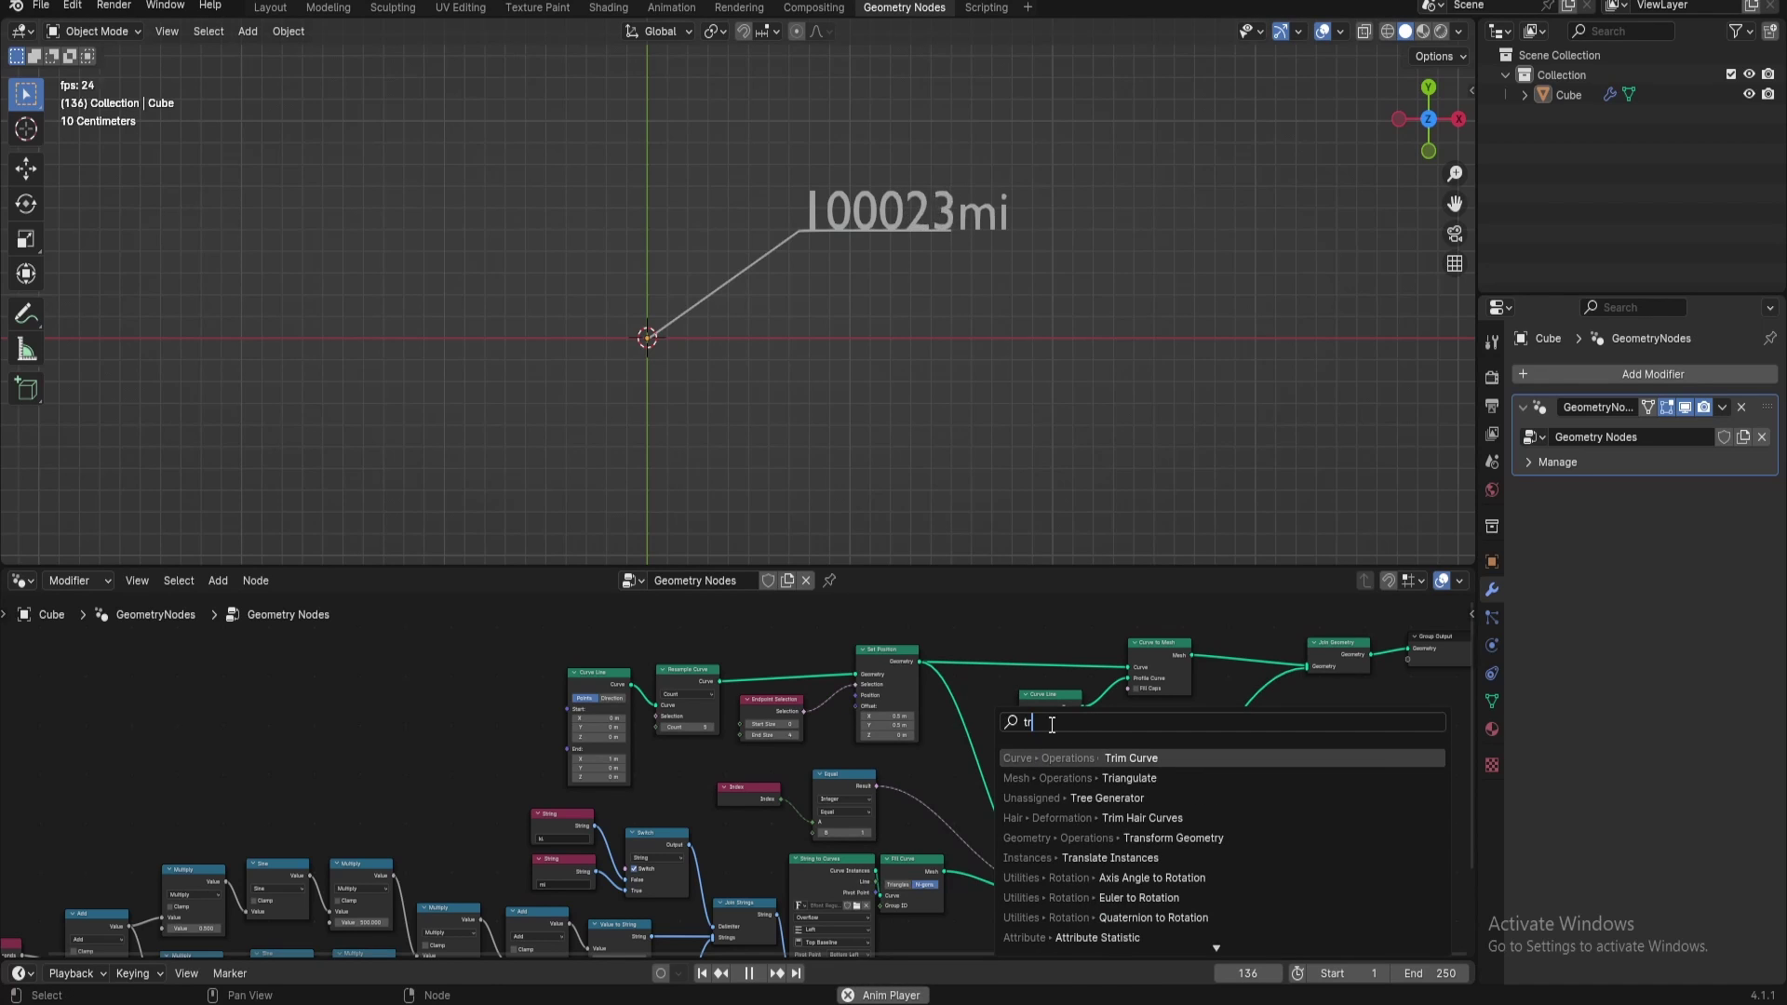
pyautogui.click(1108, 758)
pyautogui.click(1028, 758)
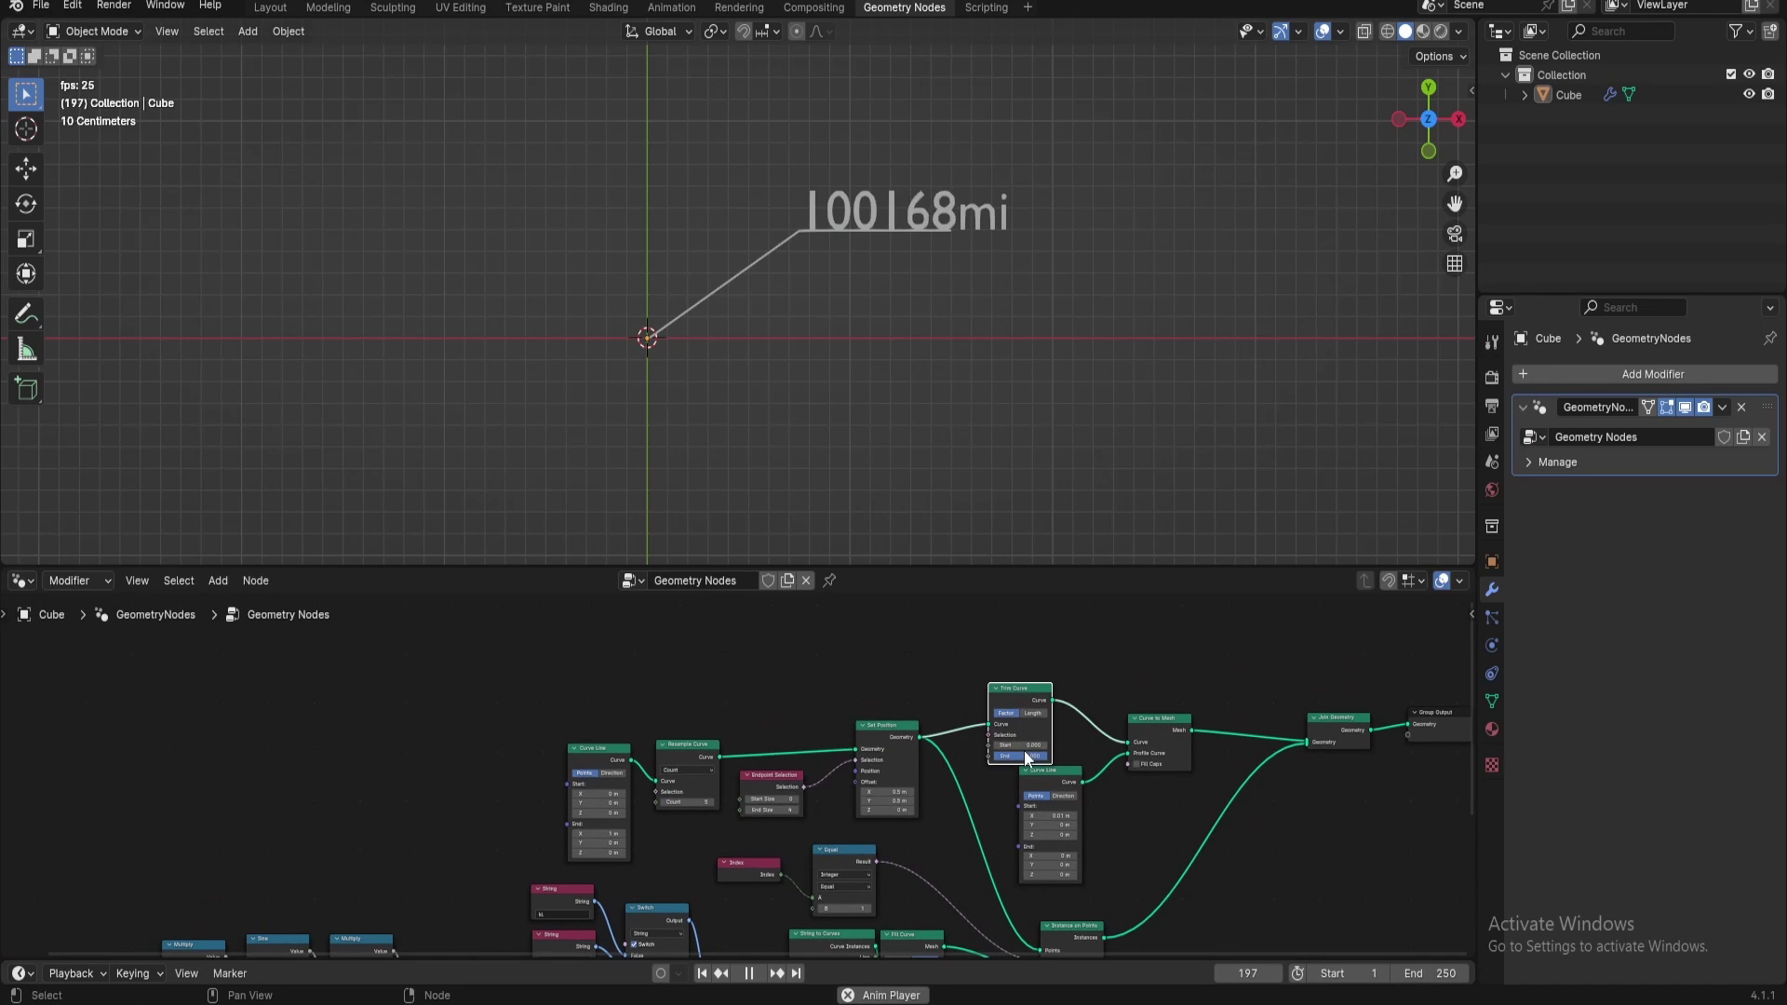
# Add a Math Add node that feeds the End input of Trim Curve and set its second value to 0
pyautogui.moveTo(1028, 759); pyautogui.dragTo(1038, 758)
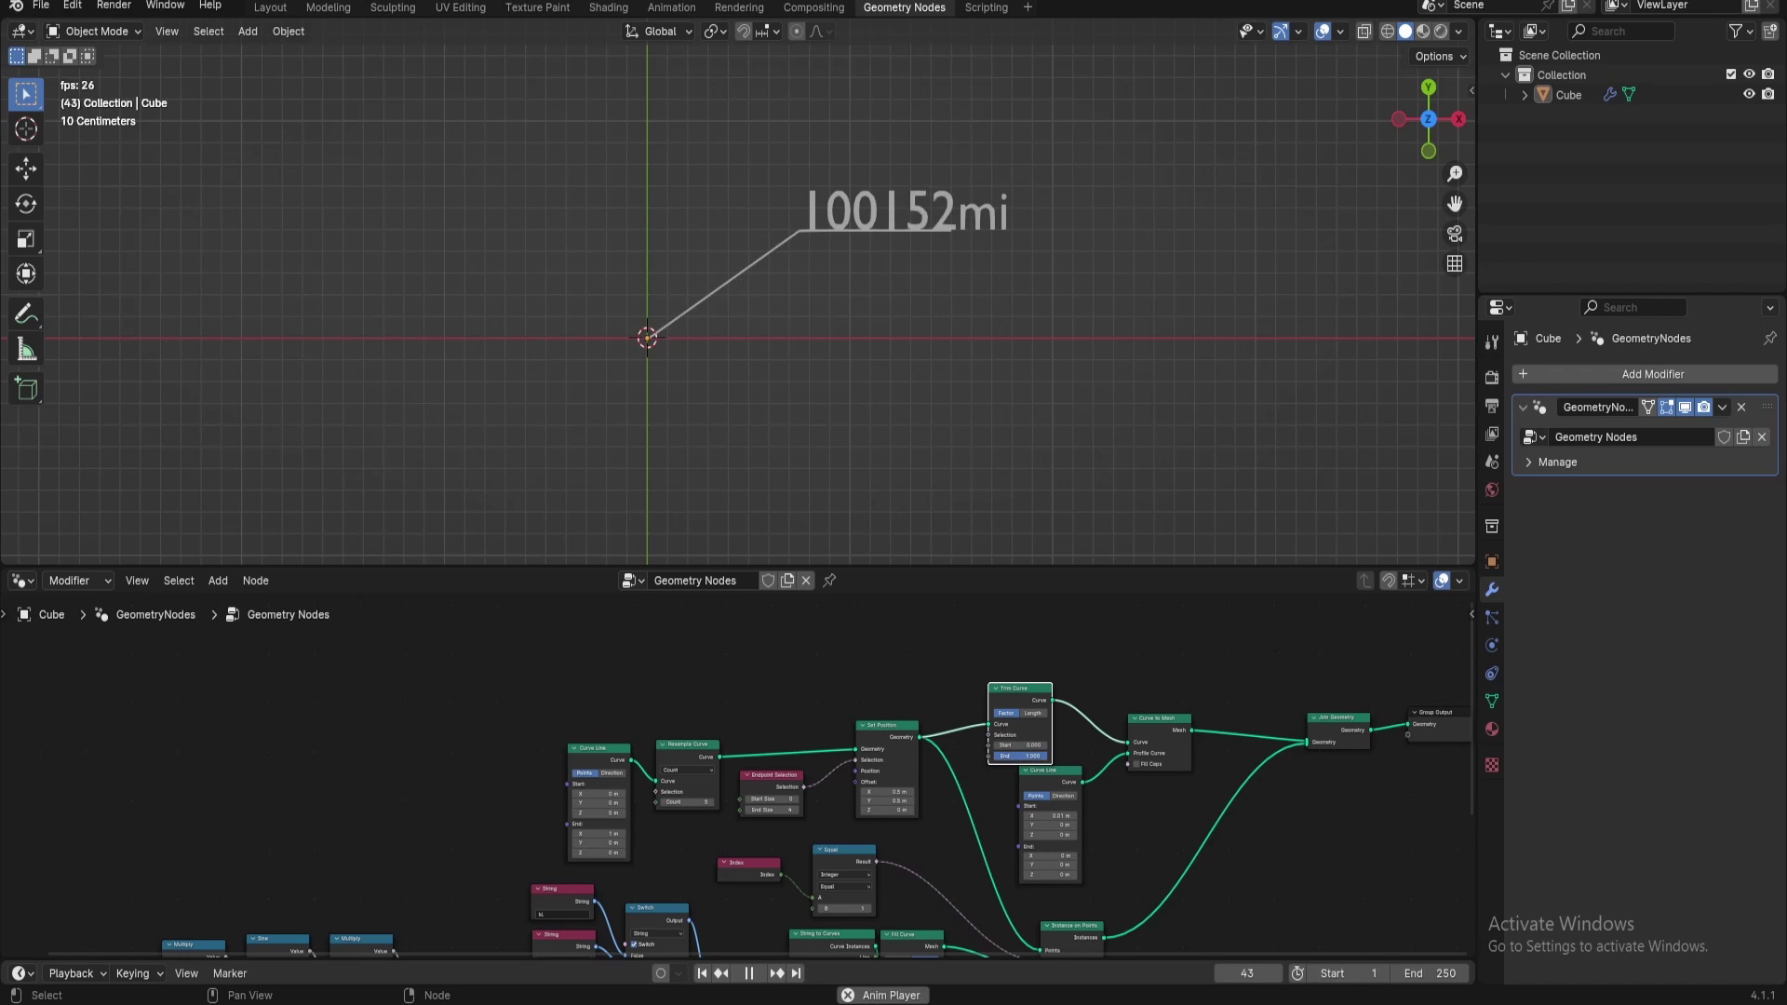
pyautogui.moveTo(996, 756); pyautogui.dragTo(389, 639)
pyautogui.write('a')
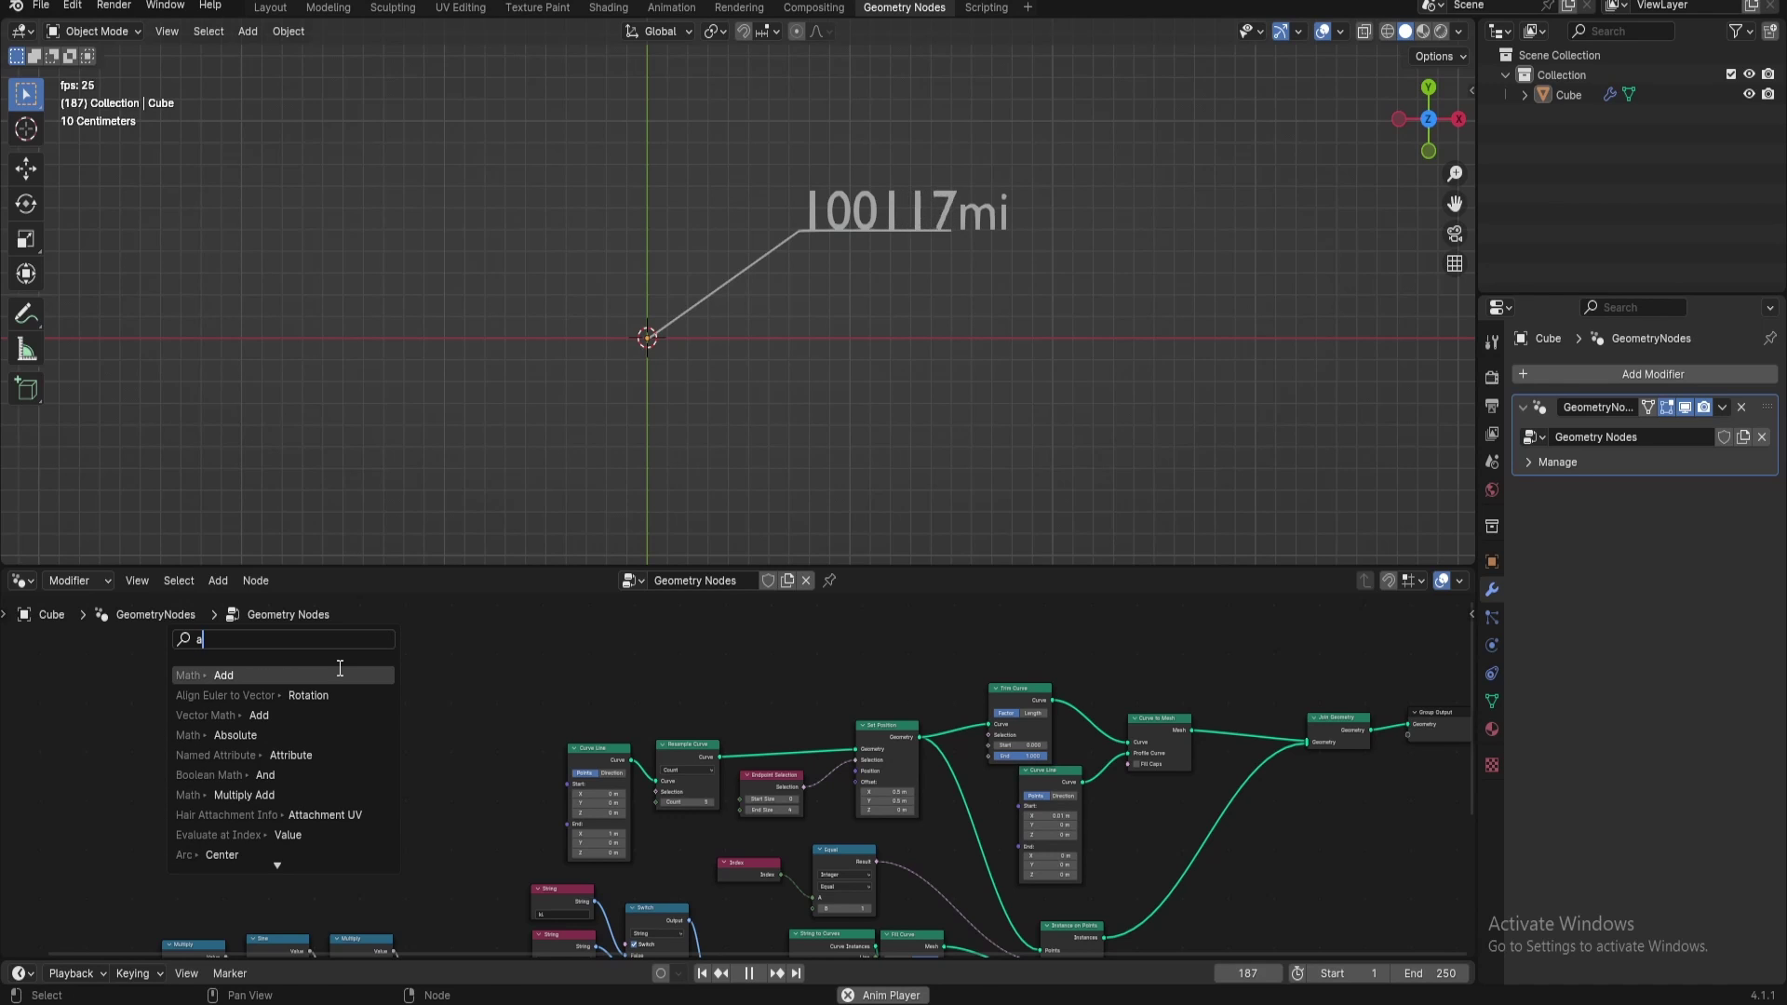
pyautogui.click(291, 681)
pyautogui.click(327, 741)
pyautogui.moveTo(372, 765); pyautogui.dragTo(643, 698, button='middle')
pyautogui.click(658, 688)
pyautogui.write('0')
pyautogui.press('Return')
pyautogui.scroll(4, 703, 699)
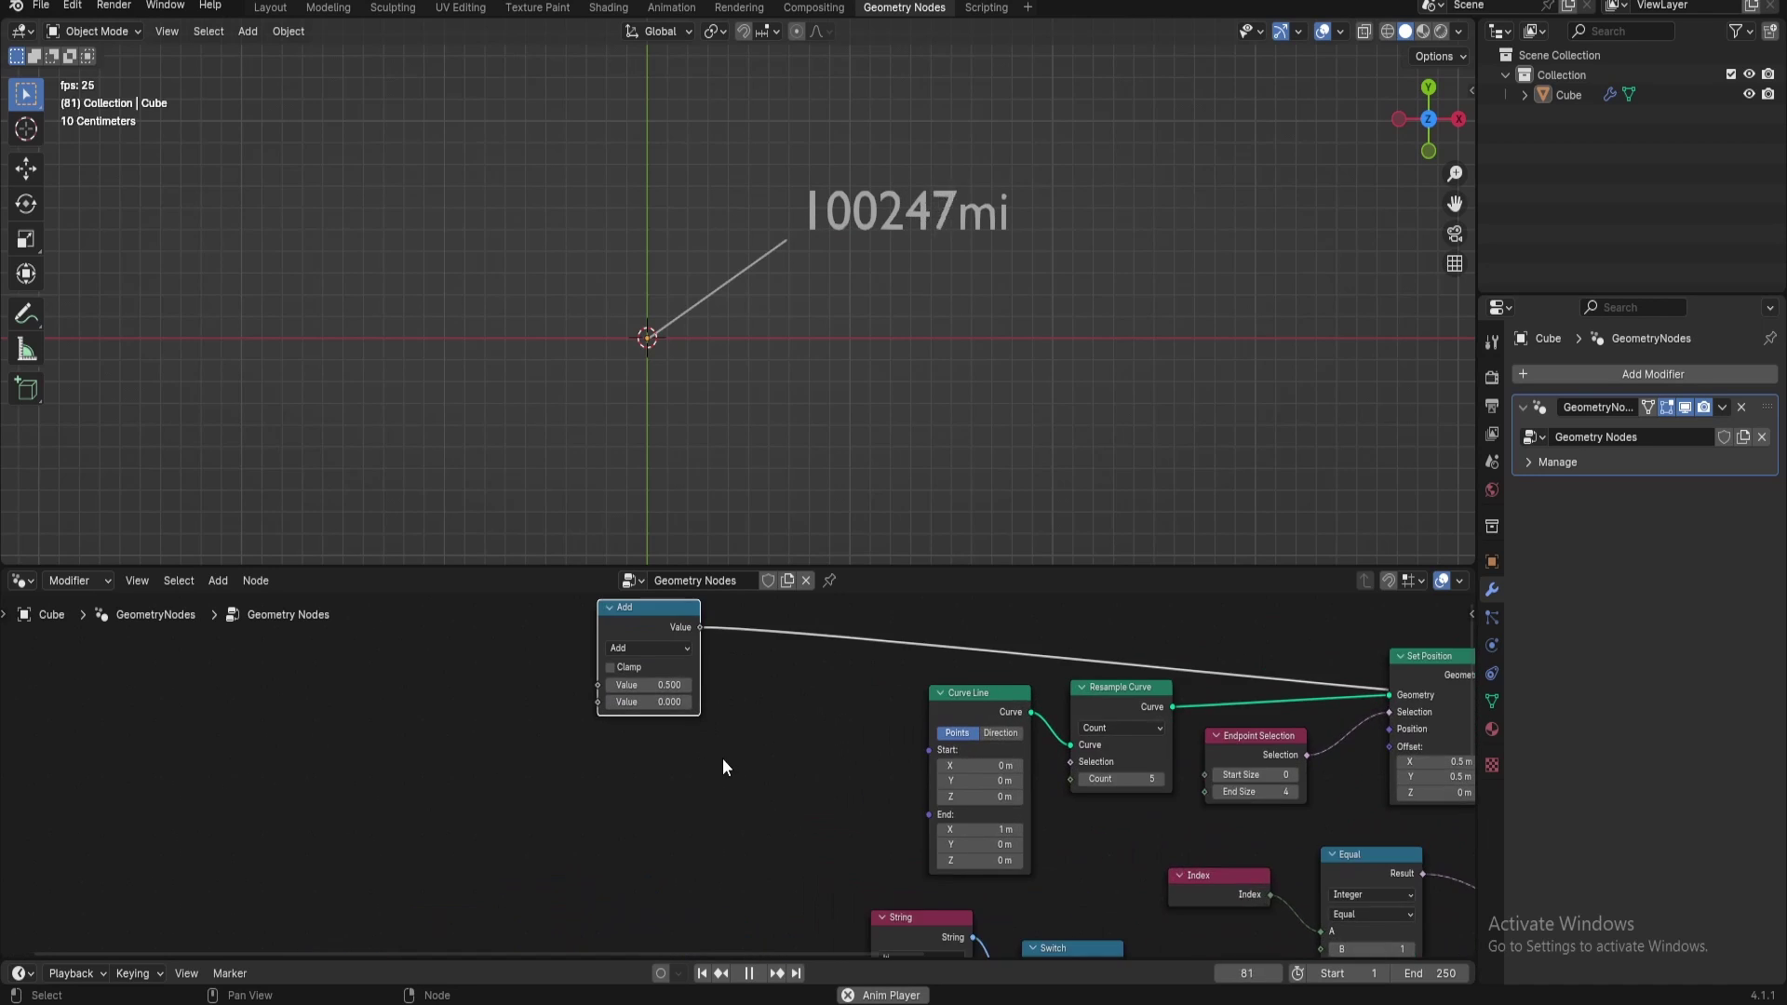
# Try 0 as the first value of the Add node feeding Trim Curve, and set it to 1
pyautogui.click(617, 662)
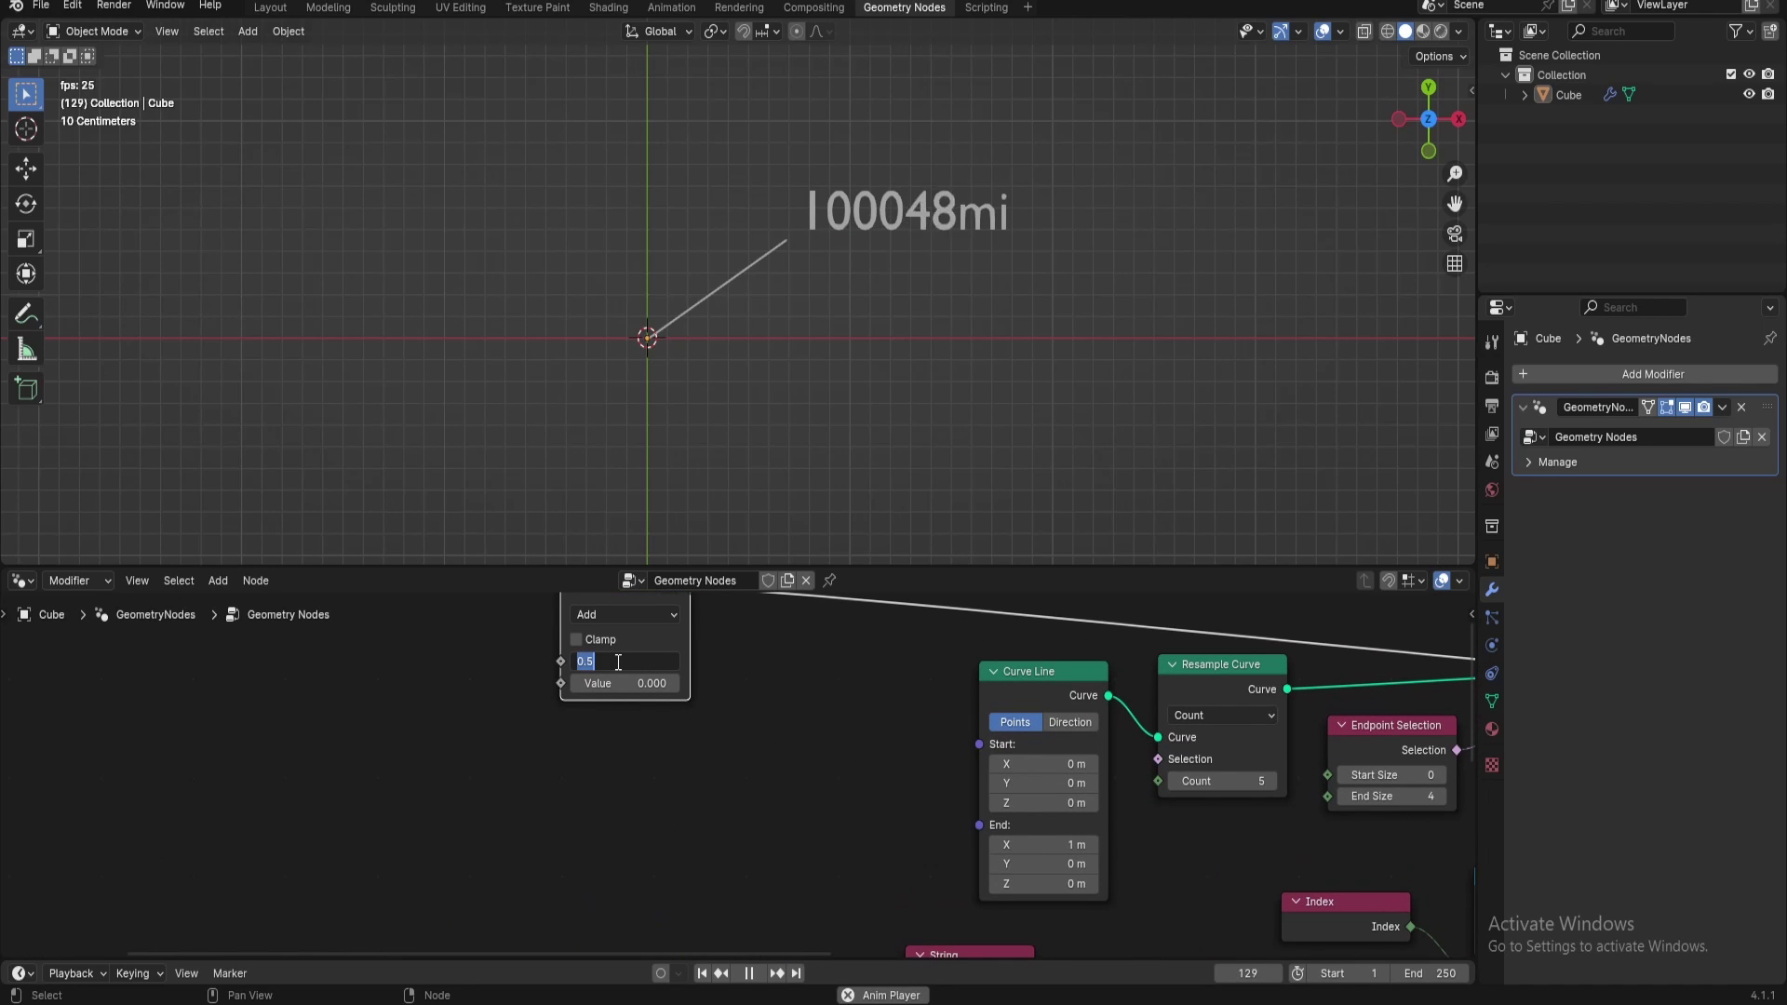
pyautogui.write('0')
pyautogui.press('Return')
pyautogui.click(617, 661)
pyautogui.write('1')
pyautogui.press('Return')
pyautogui.scroll(-1, 730, 695)
pyautogui.moveTo(729, 695); pyautogui.dragTo(540, 706, button='middle')
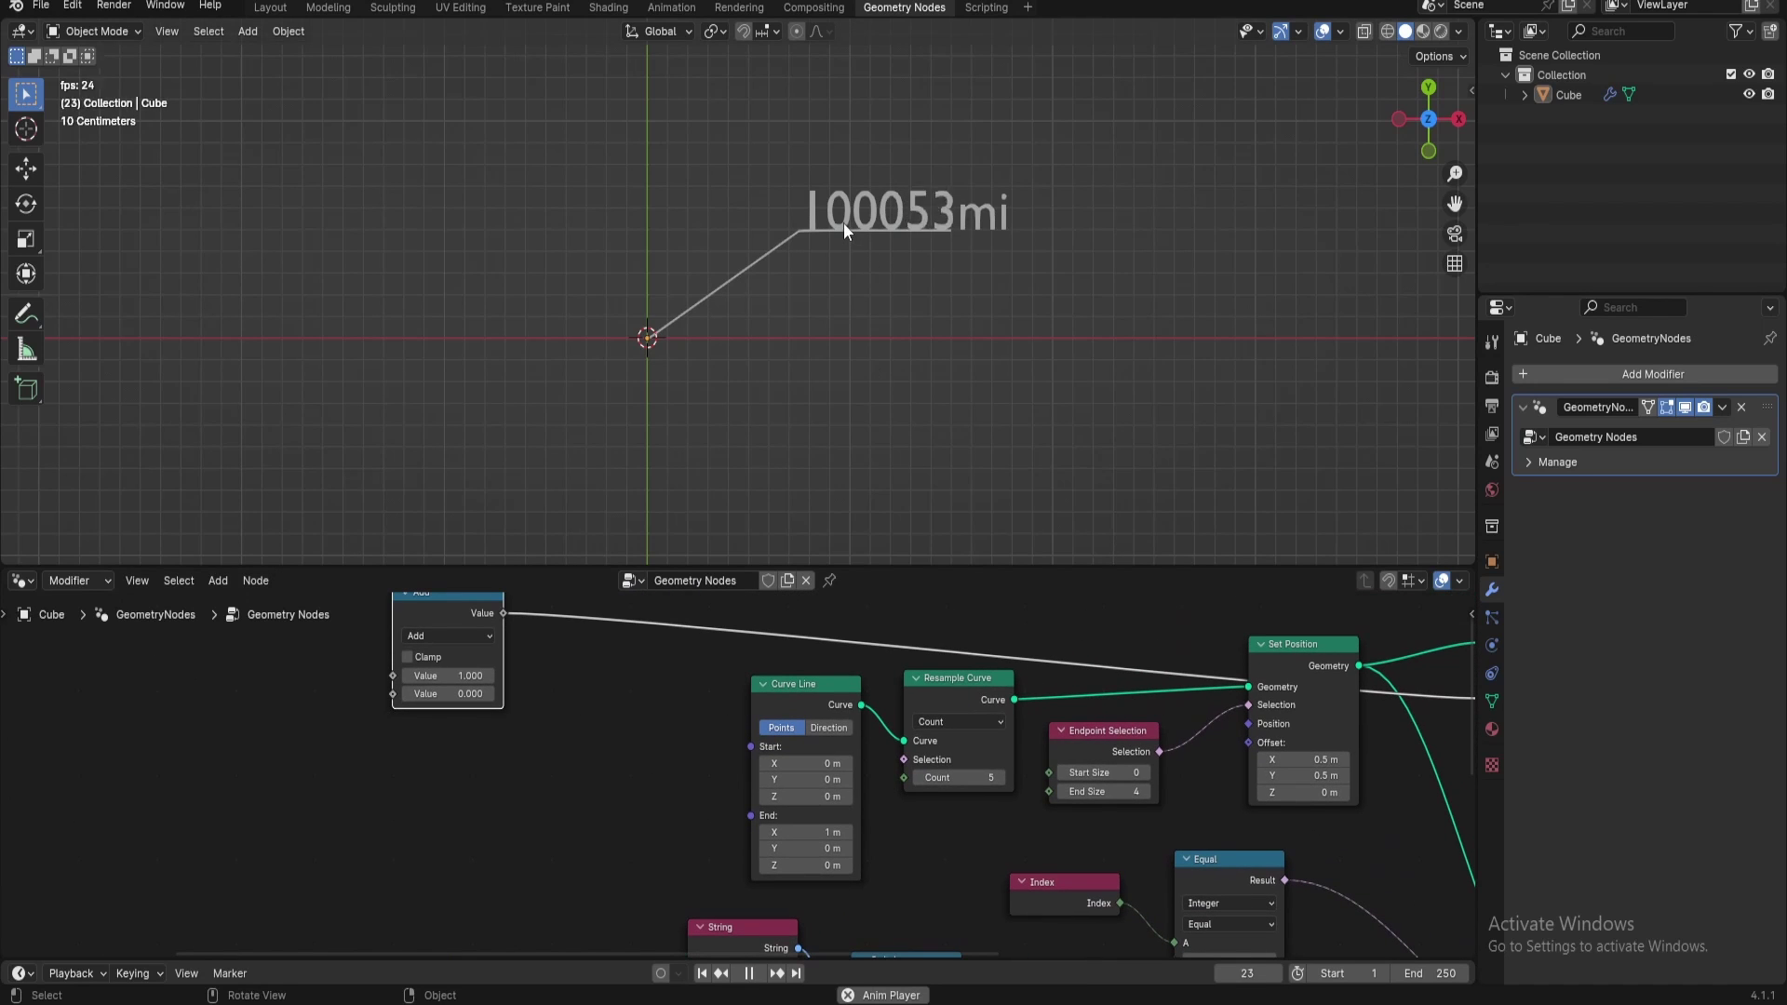
# Branch the Add output into a new Map Range node and link its Result to the Size input of String to Curves
pyautogui.moveTo(507, 610); pyautogui.dragTo(571, 740)
pyautogui.write('map ran')
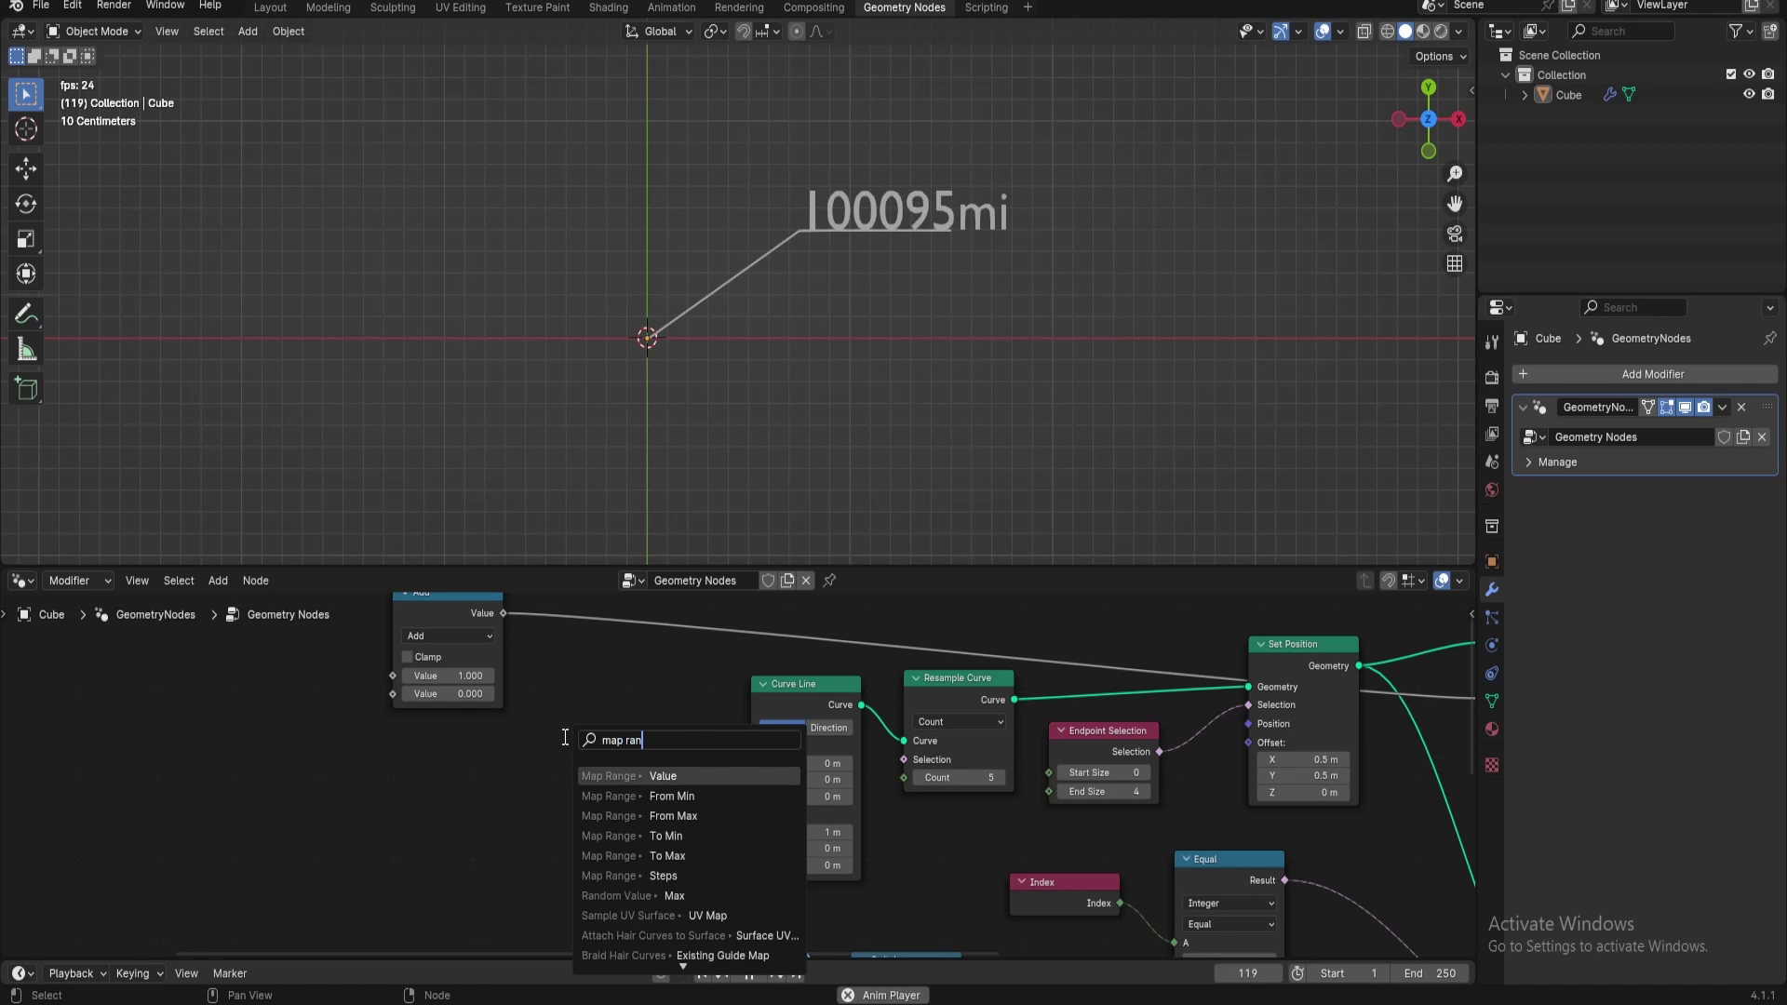
pyautogui.press('Return')
pyautogui.click(563, 737)
pyautogui.moveTo(723, 766); pyautogui.dragTo(700, 696, button='middle')
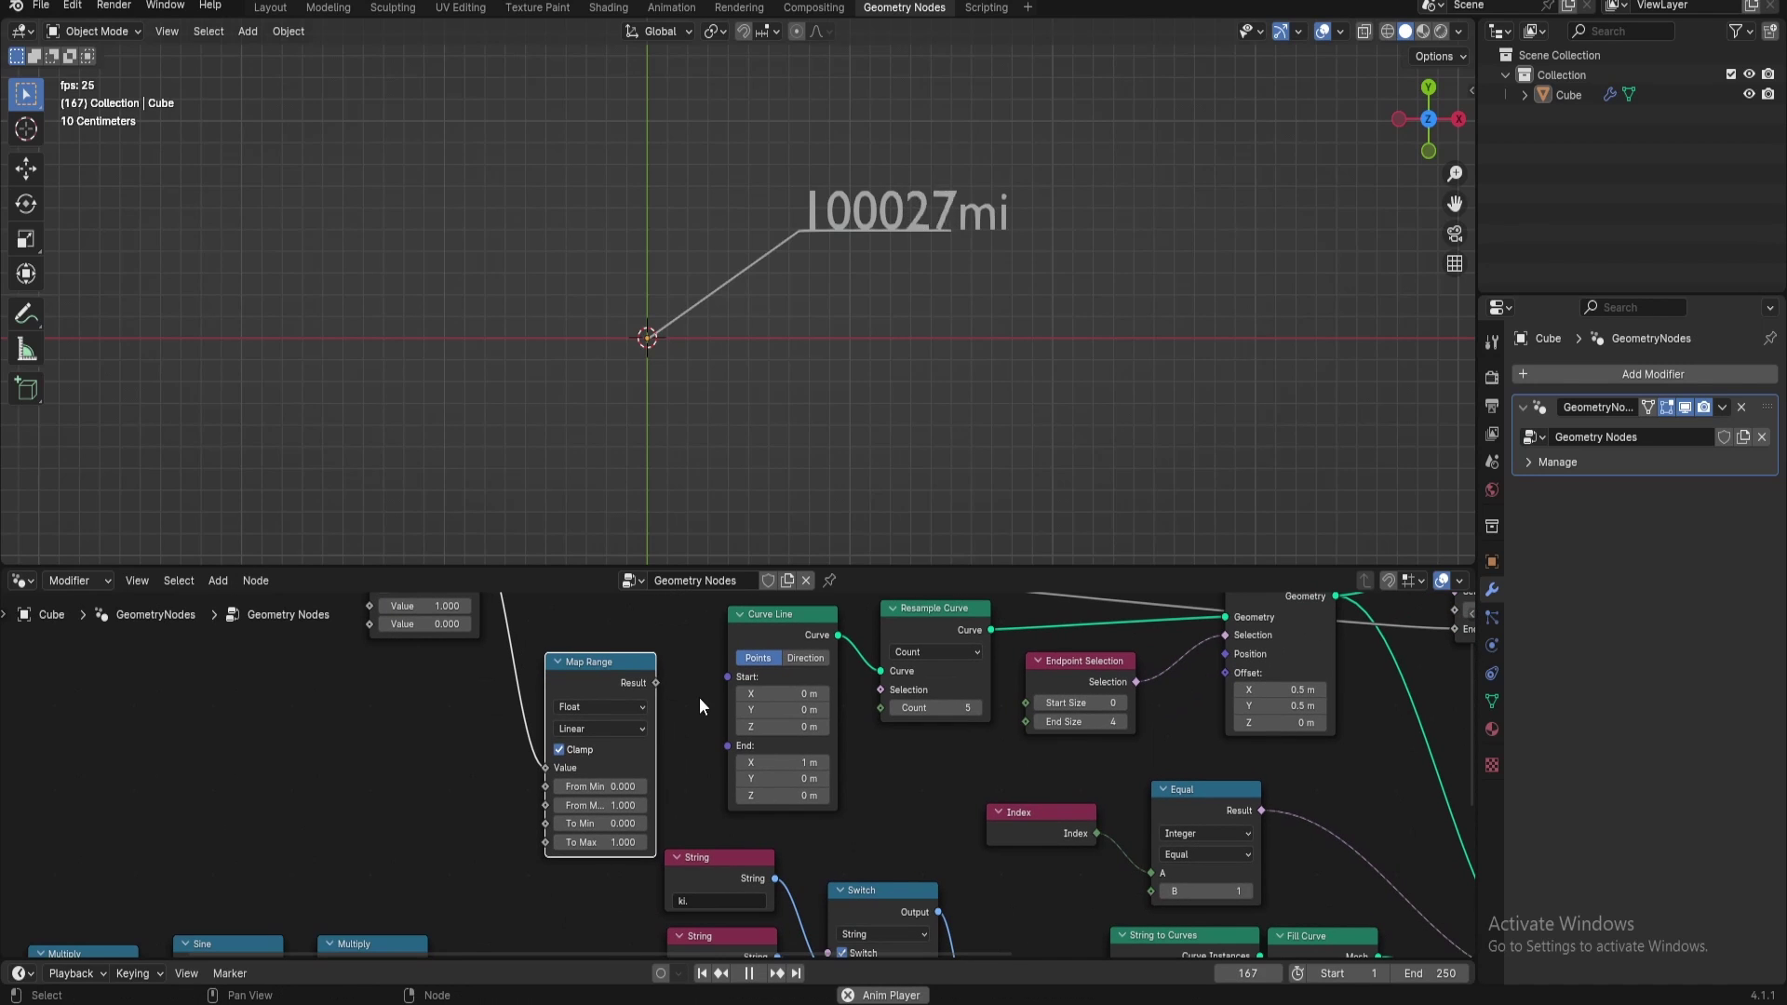
pyautogui.moveTo(659, 681); pyautogui.dragTo(1112, 732)
pyautogui.moveTo(1024, 784)
pyautogui.mouseDown(button='middle')
pyautogui.moveTo(1111, 658)
pyautogui.moveTo(1248, 710)
pyautogui.mouseUp(button='middle')
pyautogui.moveTo(849, 611); pyautogui.dragTo(924, 695, button='middle')
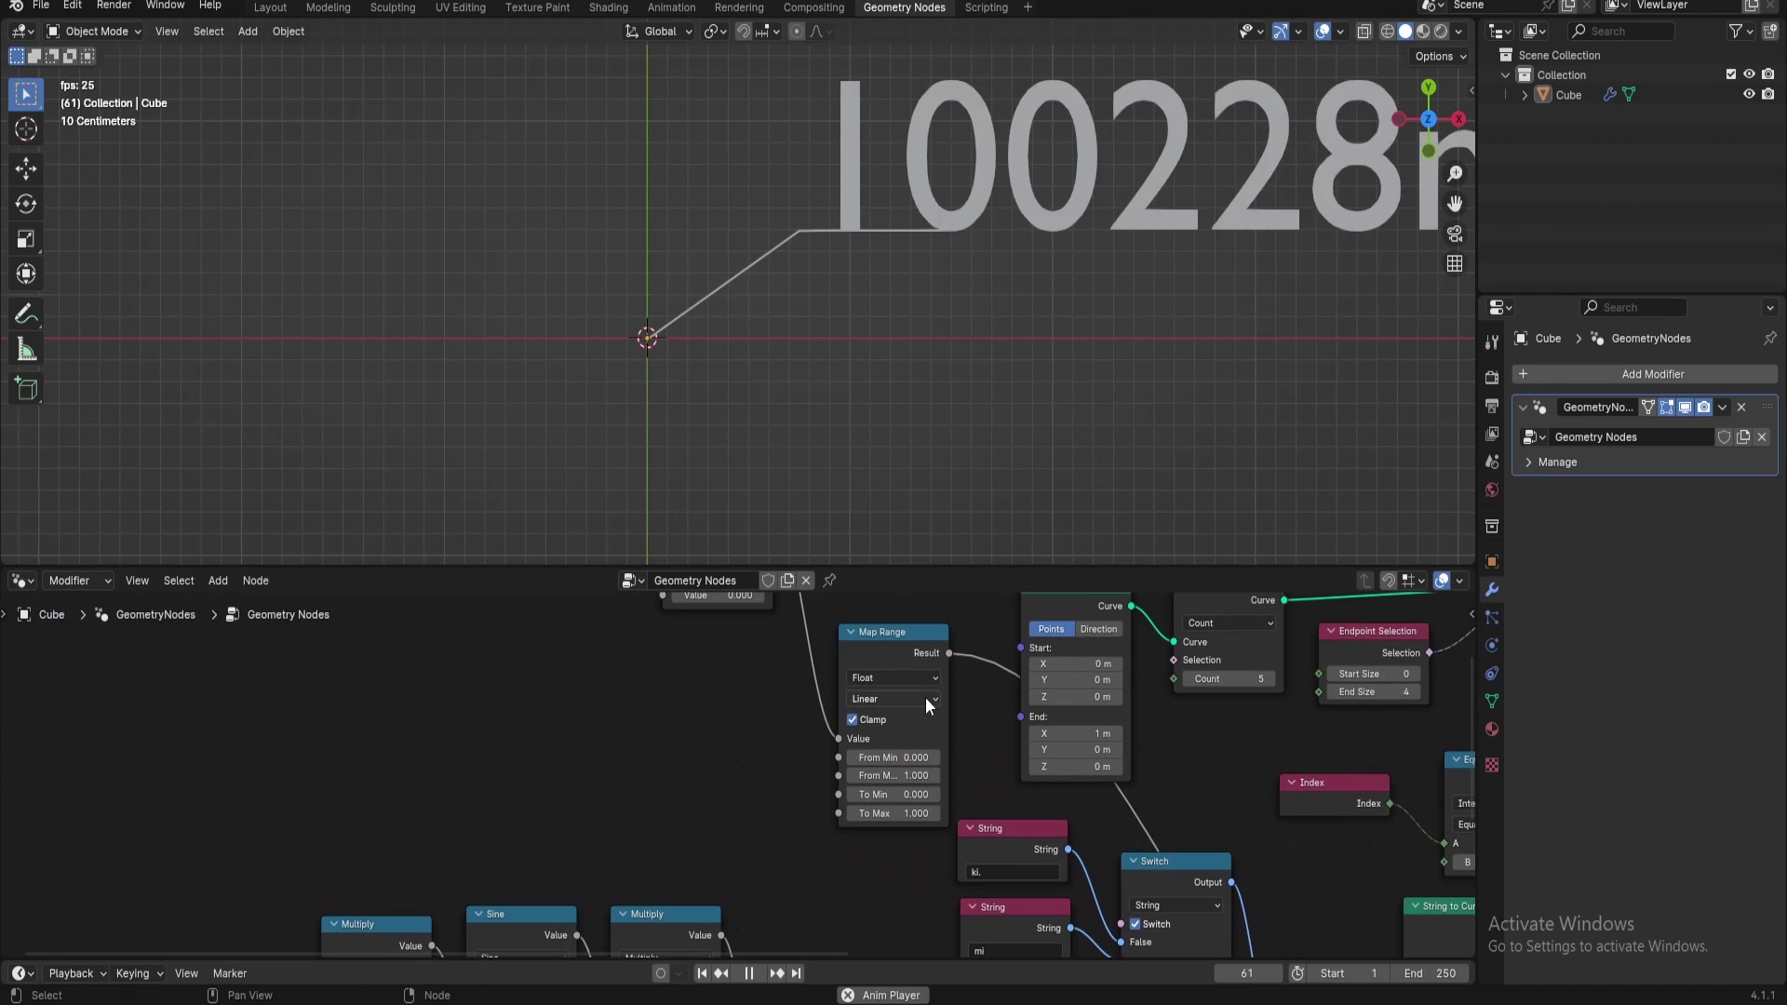
# Set the Map Range To Max to 0.18 and move the Add node farther away from it
pyautogui.moveTo(892, 814); pyautogui.dragTo(849, 813)
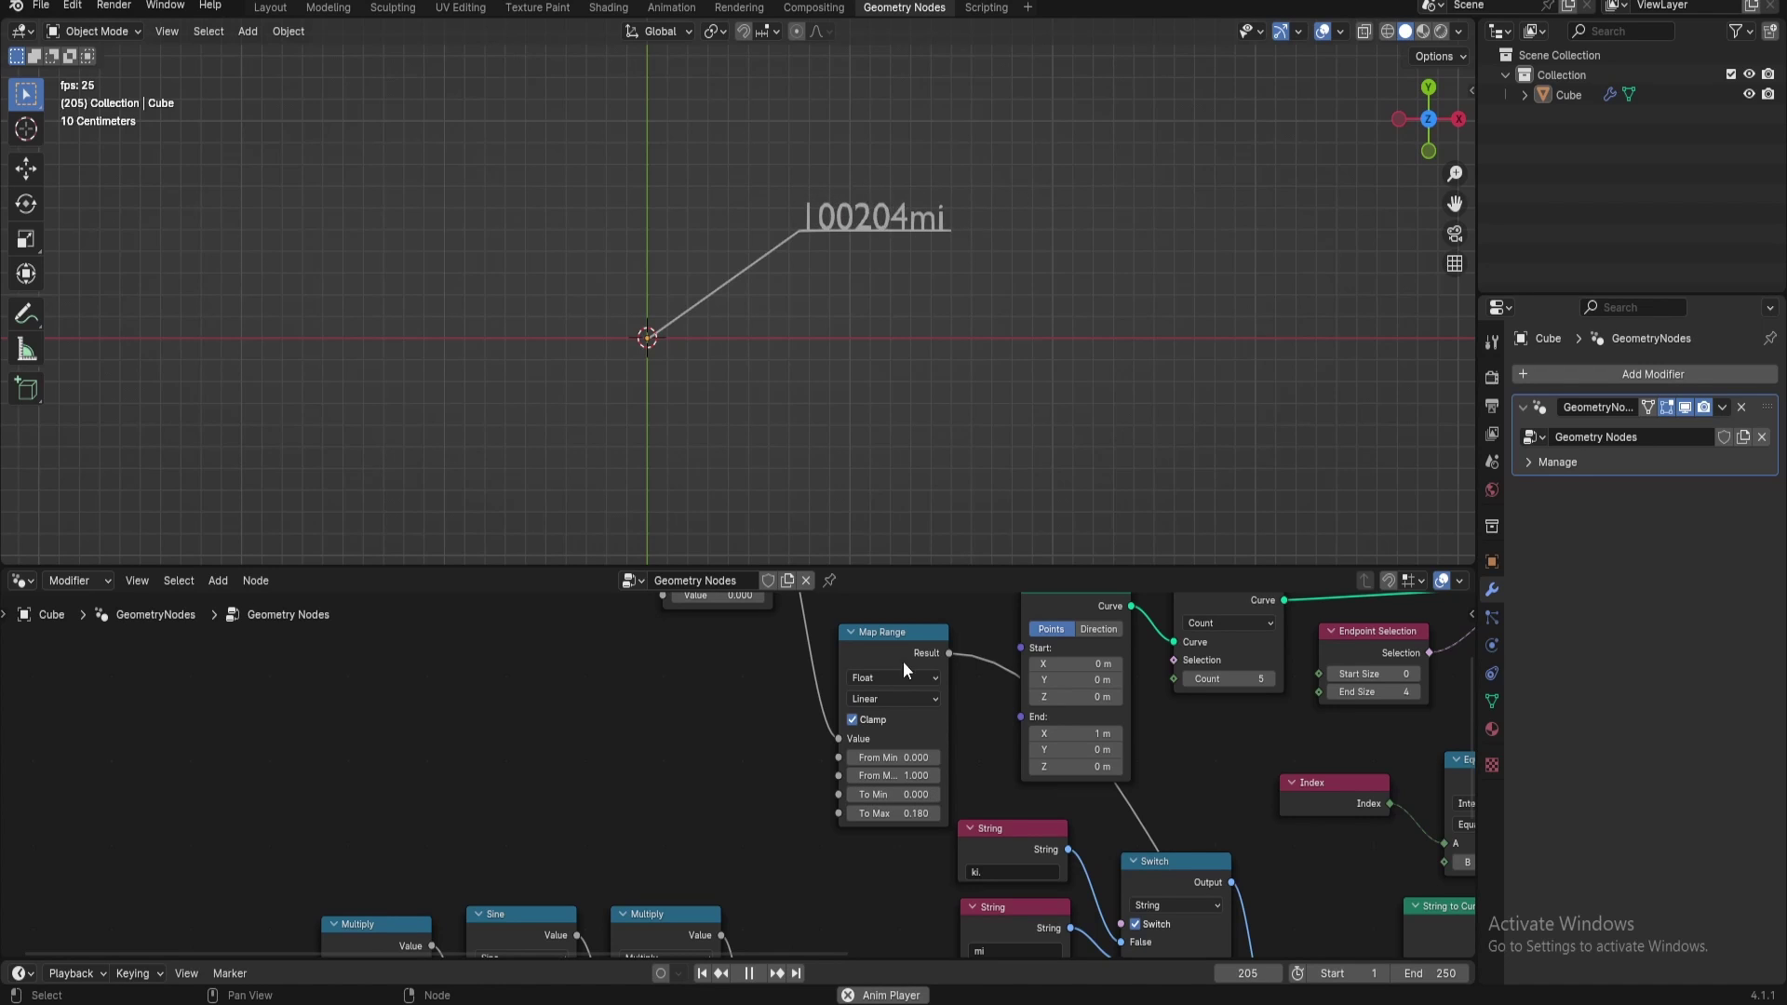
pyautogui.moveTo(867, 690); pyautogui.dragTo(875, 837, button='middle')
pyautogui.moveTo(699, 649); pyautogui.dragTo(447, 704)
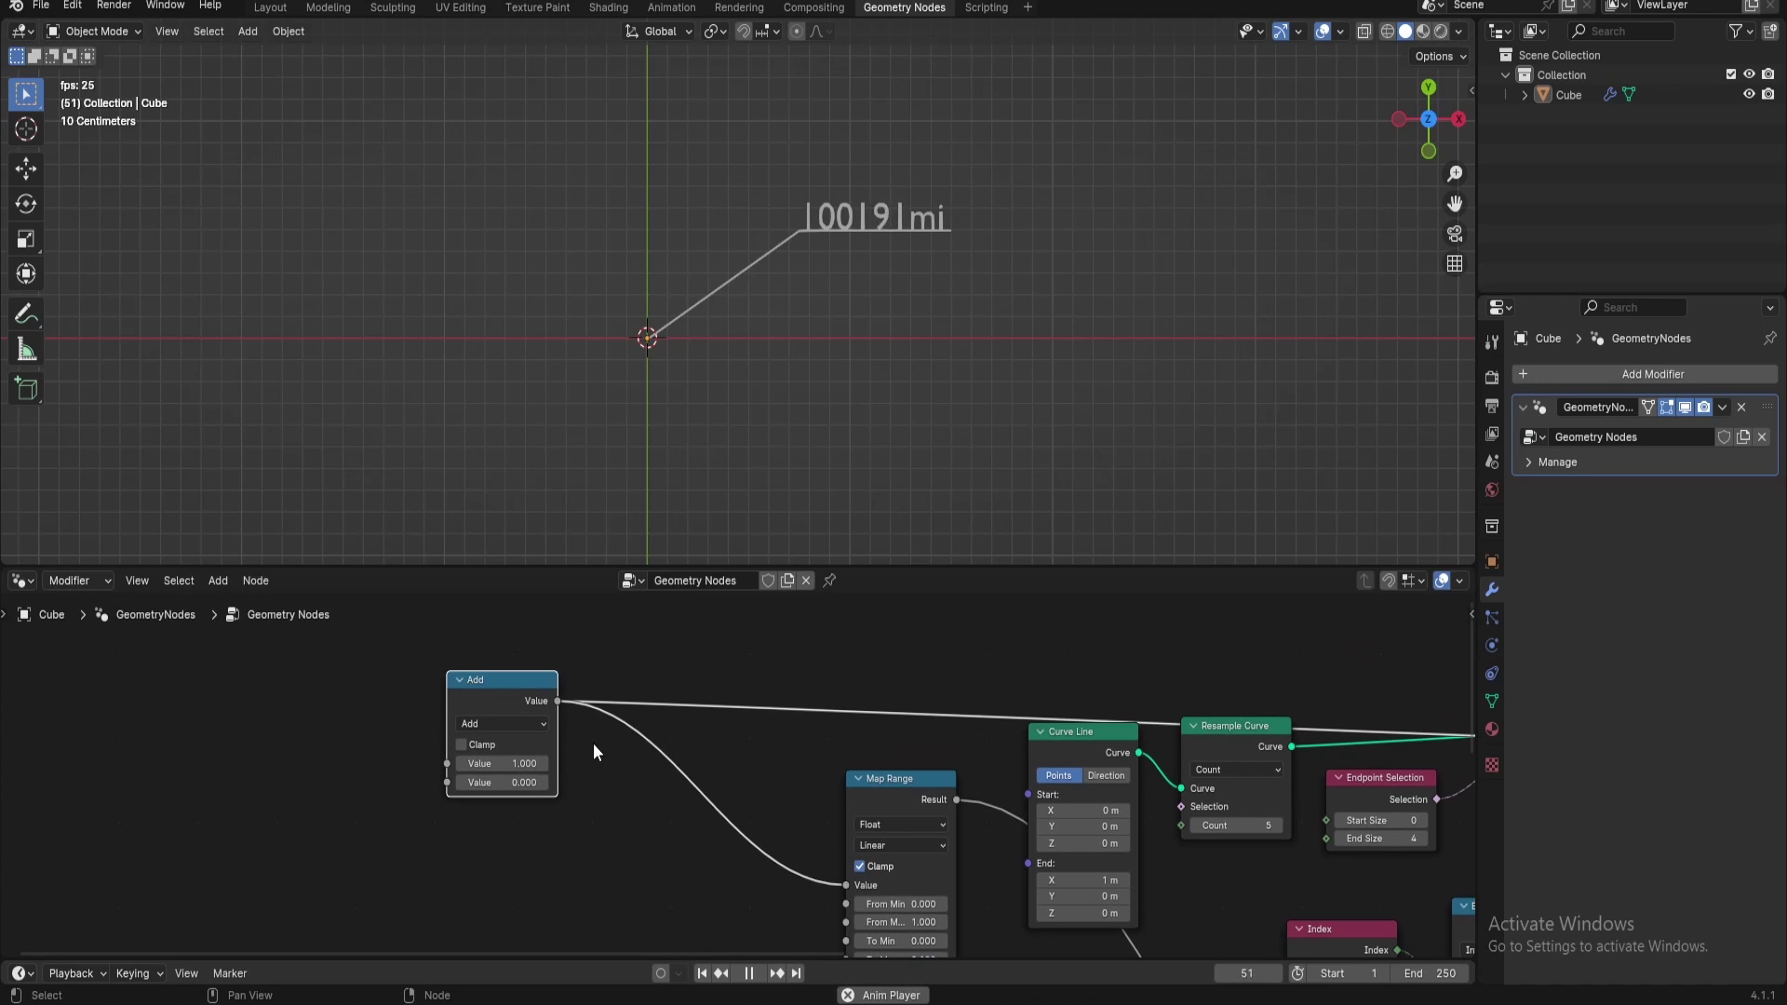
pyautogui.moveTo(686, 739); pyautogui.dragTo(726, 671, button='middle')
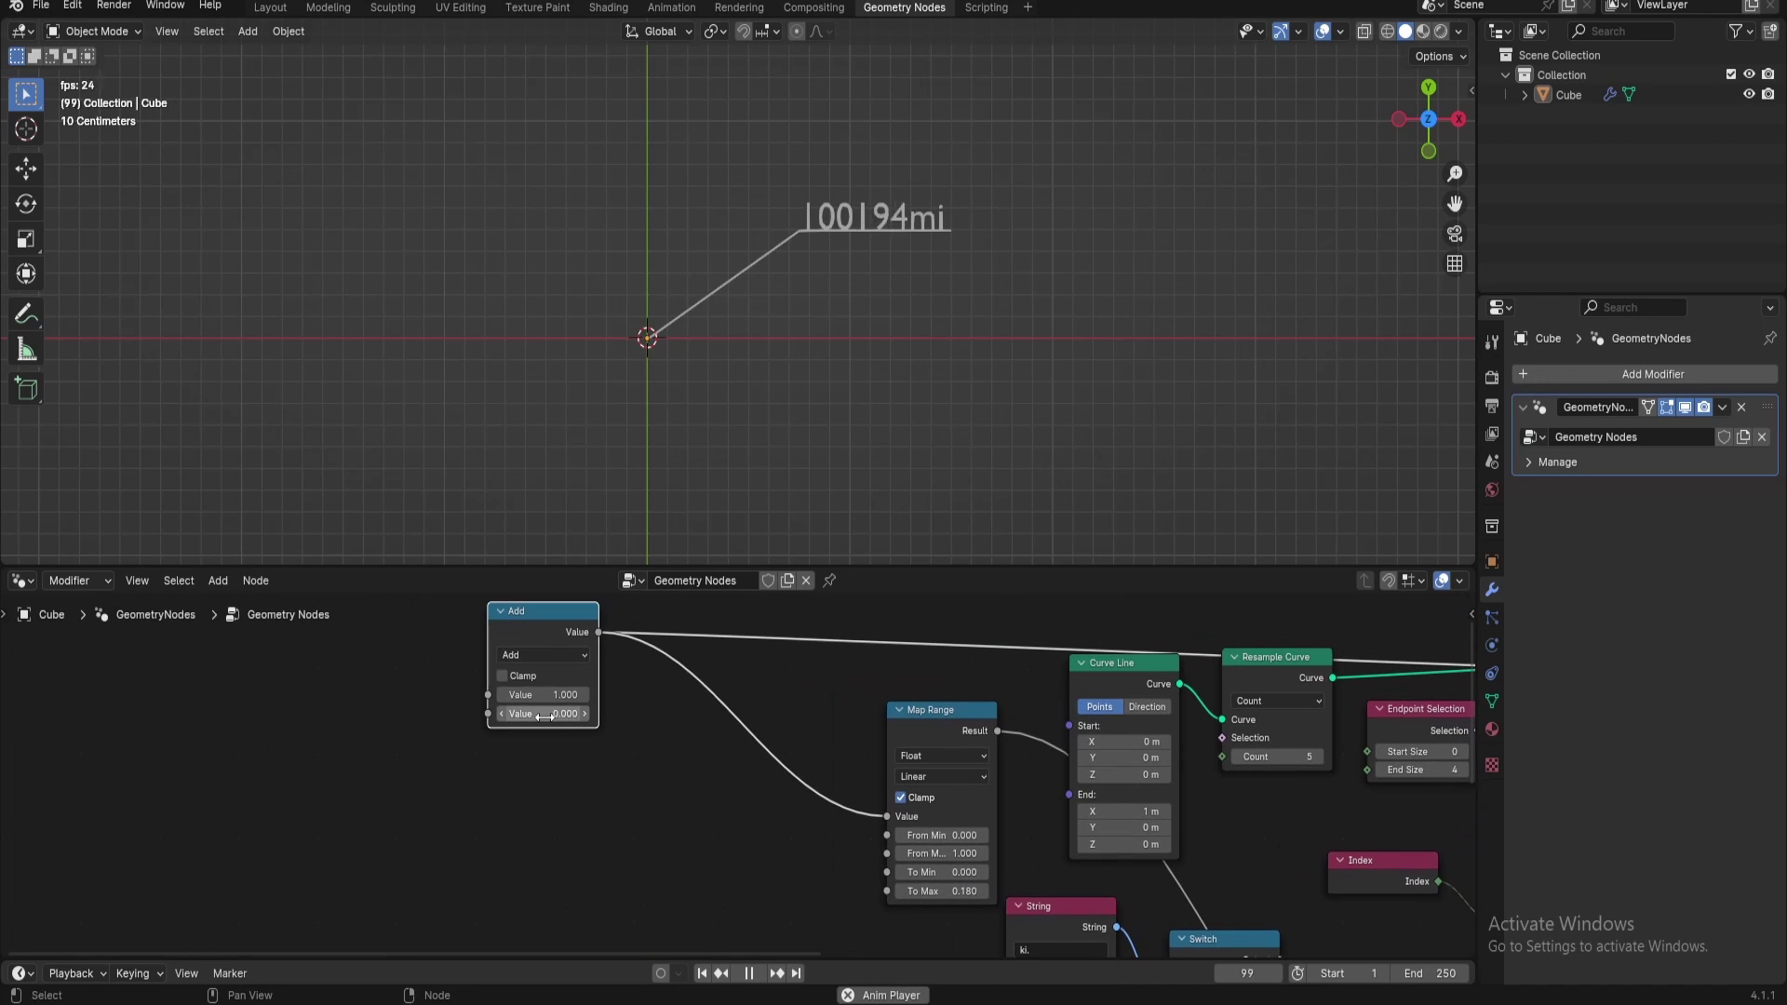
# Lower the first value of the Add node feeding Trim Curve to 0.55 and set the Map Range To Min to -0.18
pyautogui.moveTo(543, 696); pyautogui.dragTo(507, 696)
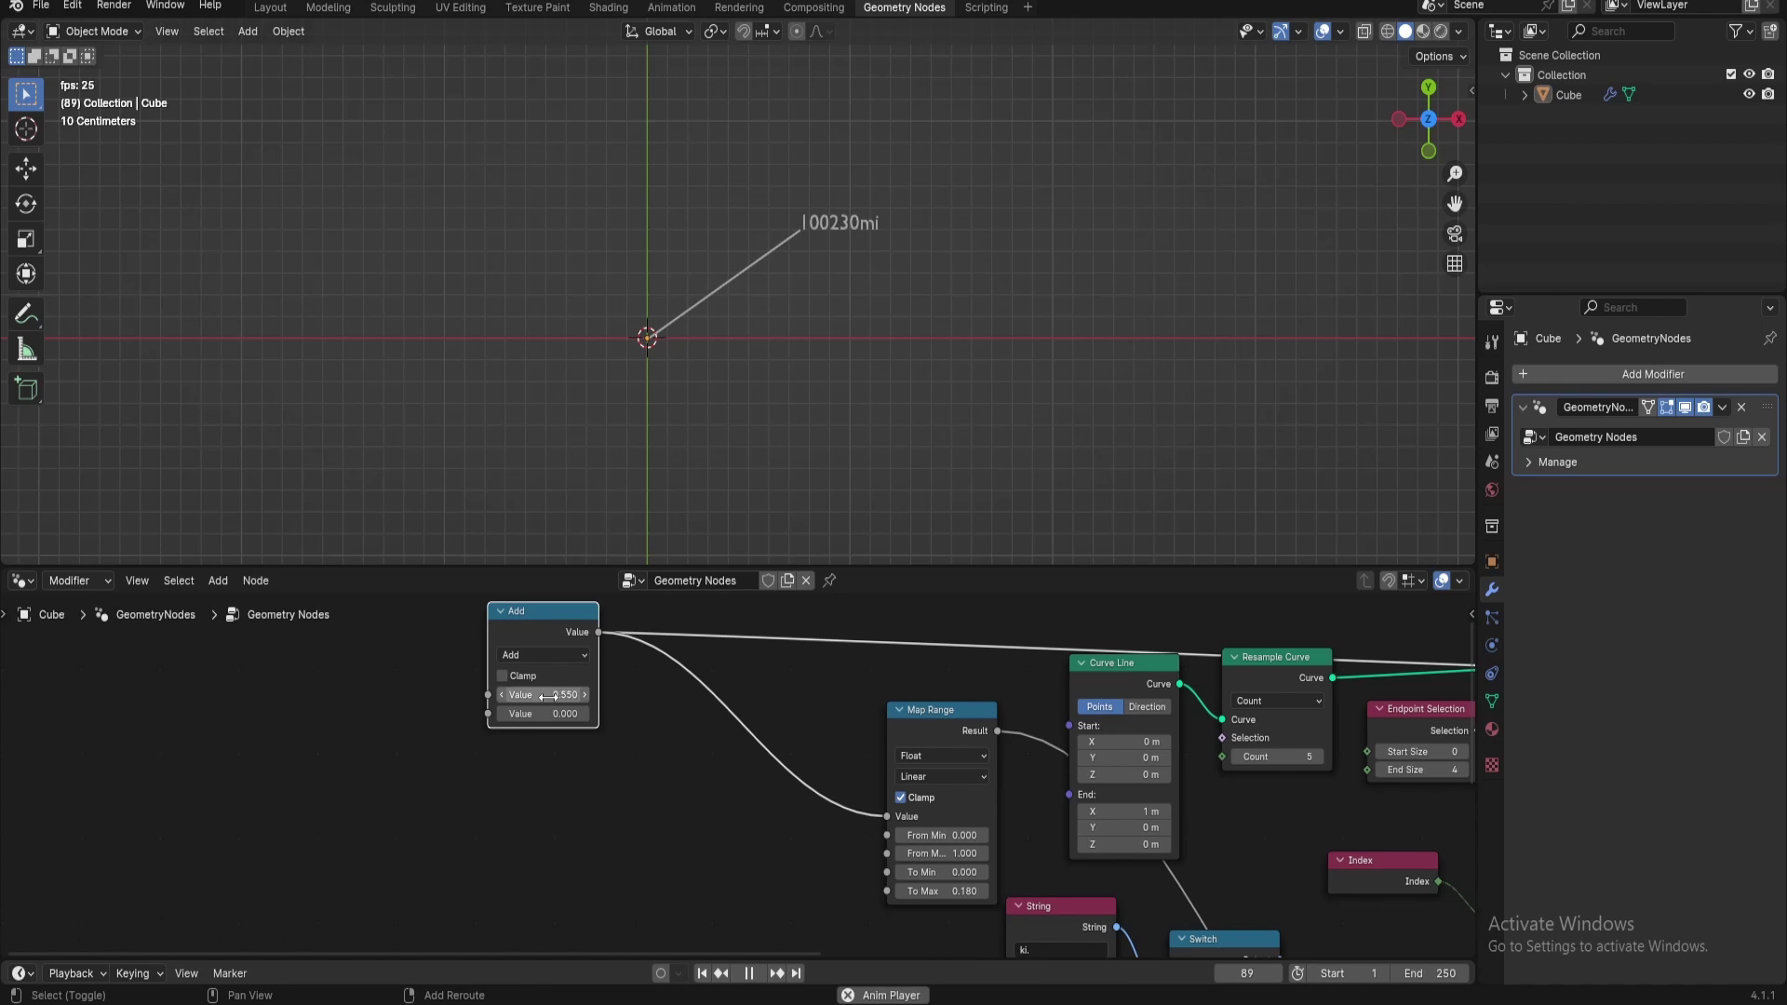
pyautogui.scroll(5, 890, 296)
pyautogui.keyDown('shift'); pyautogui.moveTo(918, 387); pyautogui.dragTo(717, 420, button='middle'); pyautogui.keyUp('shift')
pyautogui.moveTo(942, 872); pyautogui.dragTo(891, 872)
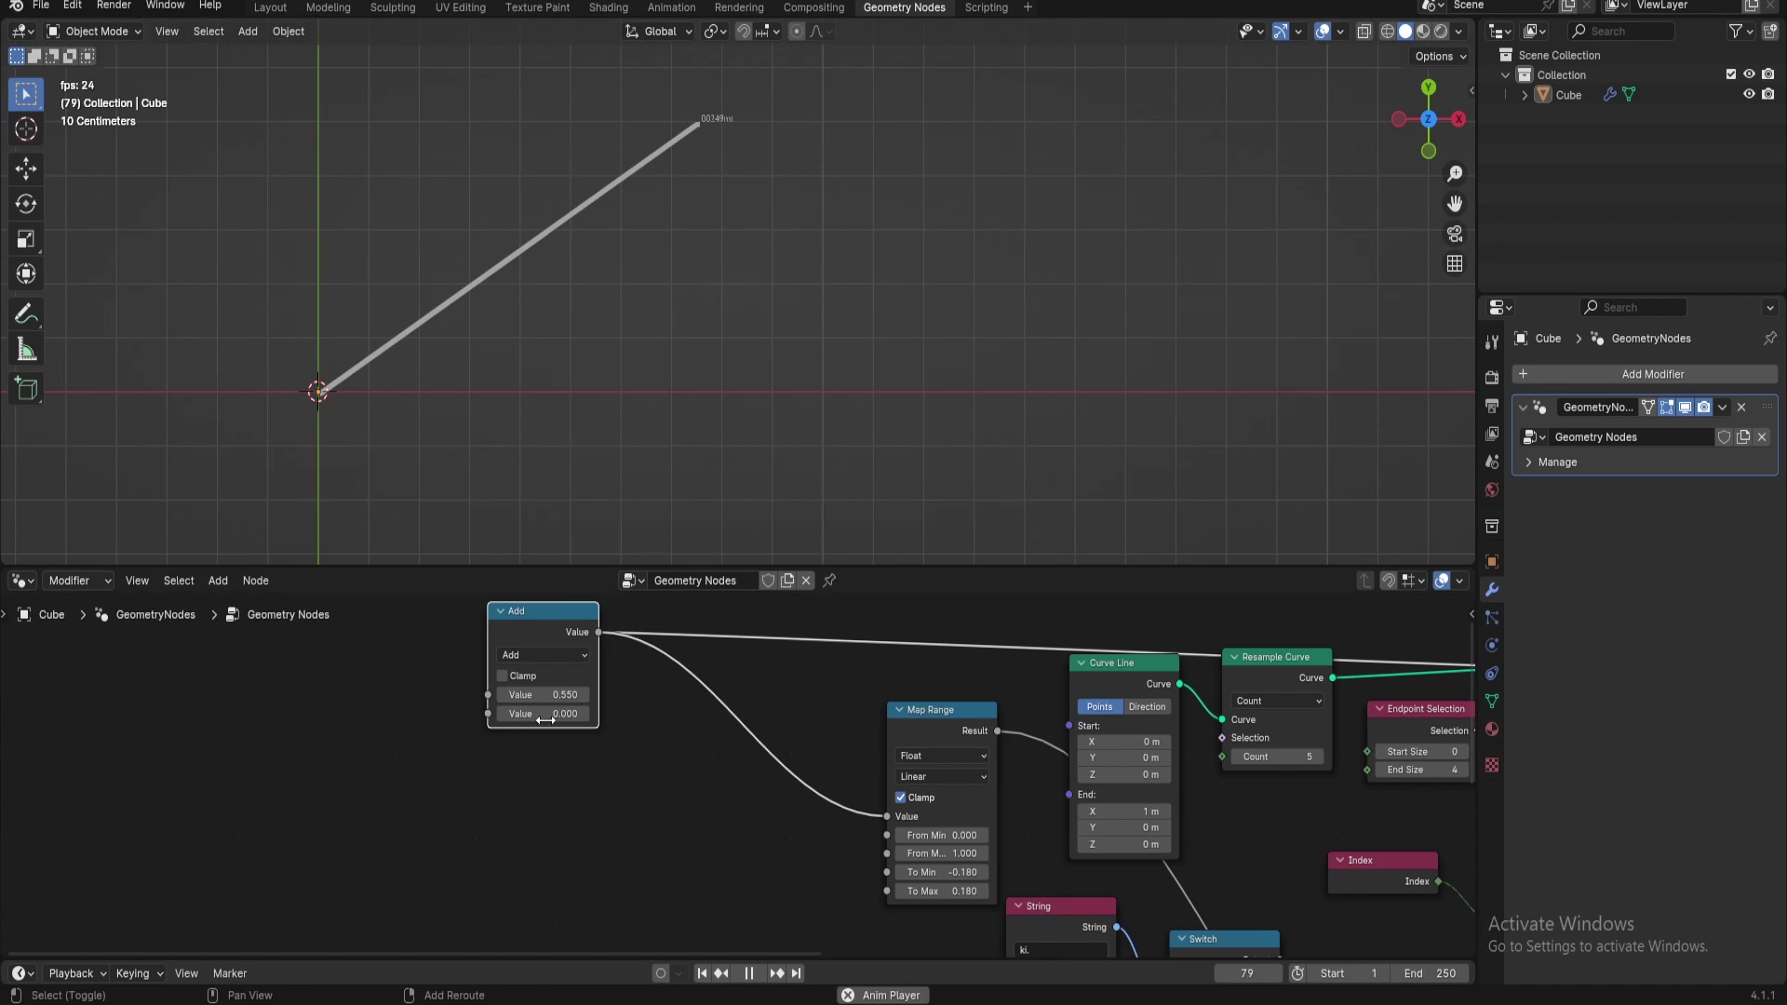
# Try a Map Range To Min of -0.2 and raise the first value of the linked Add node to 2.73
pyautogui.moveTo(544, 714)
pyautogui.mouseDown()
pyautogui.moveTo(570, 714)
pyautogui.moveTo(548, 713)
pyautogui.mouseUp()
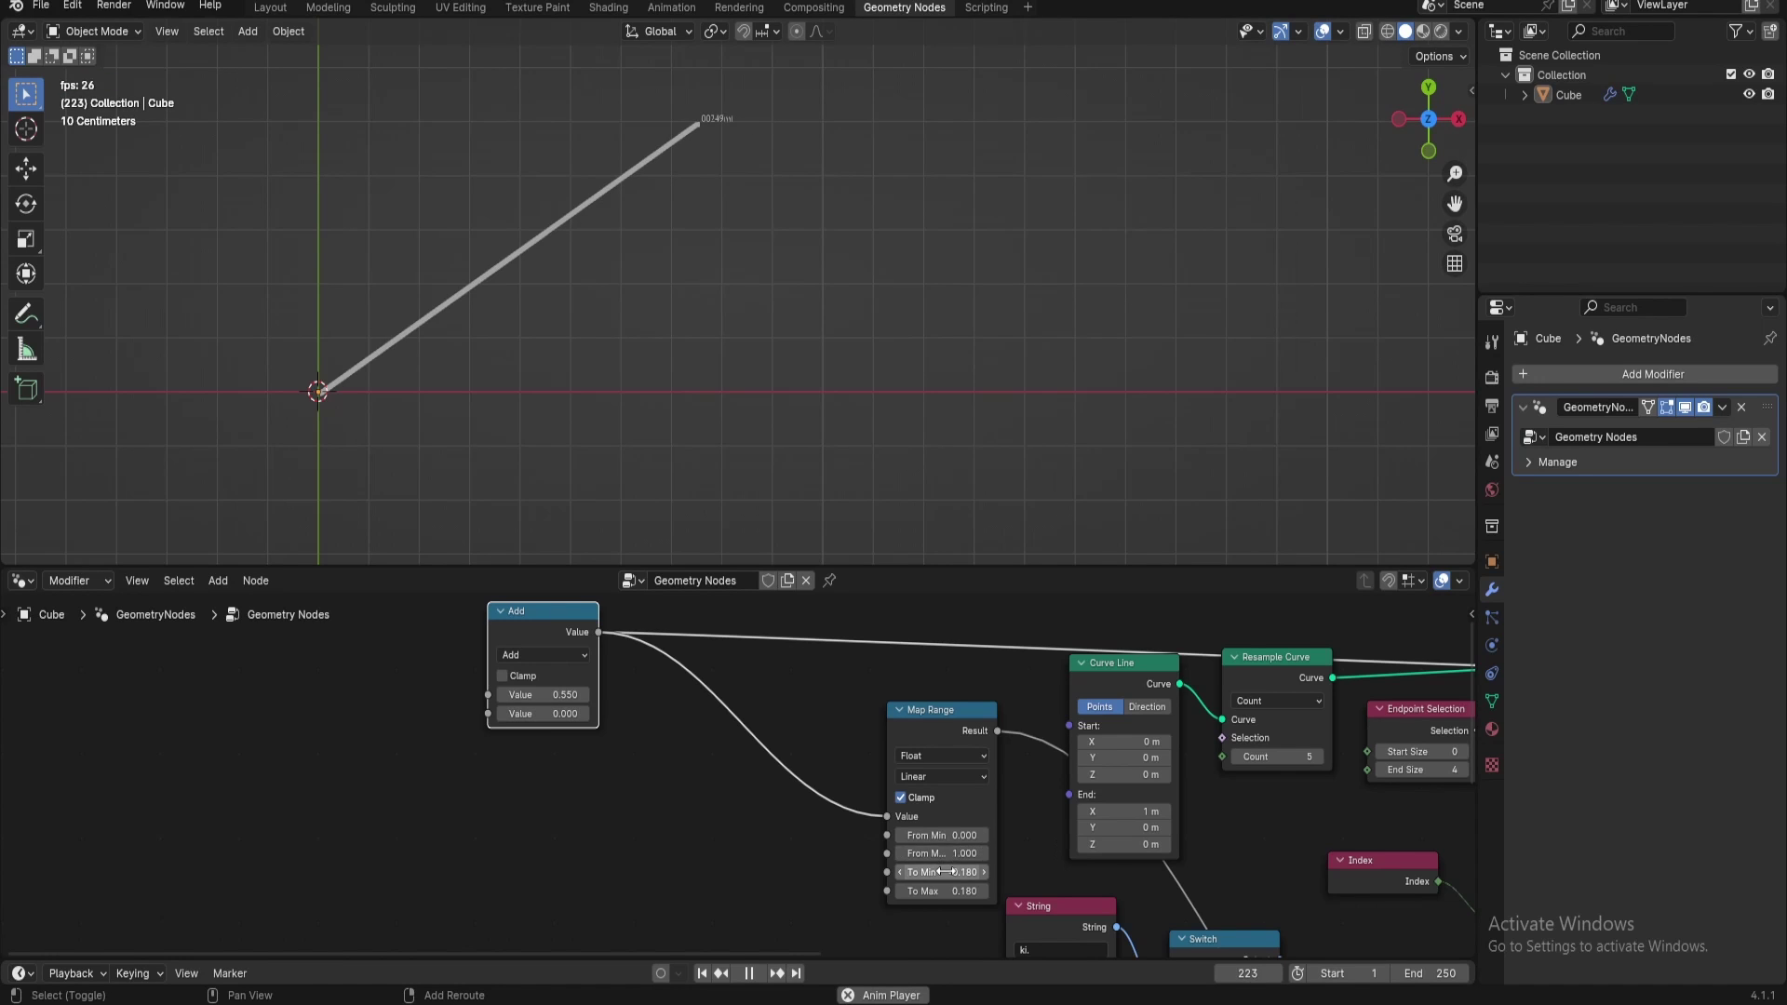
pyautogui.moveTo(942, 872); pyautogui.dragTo(936, 872)
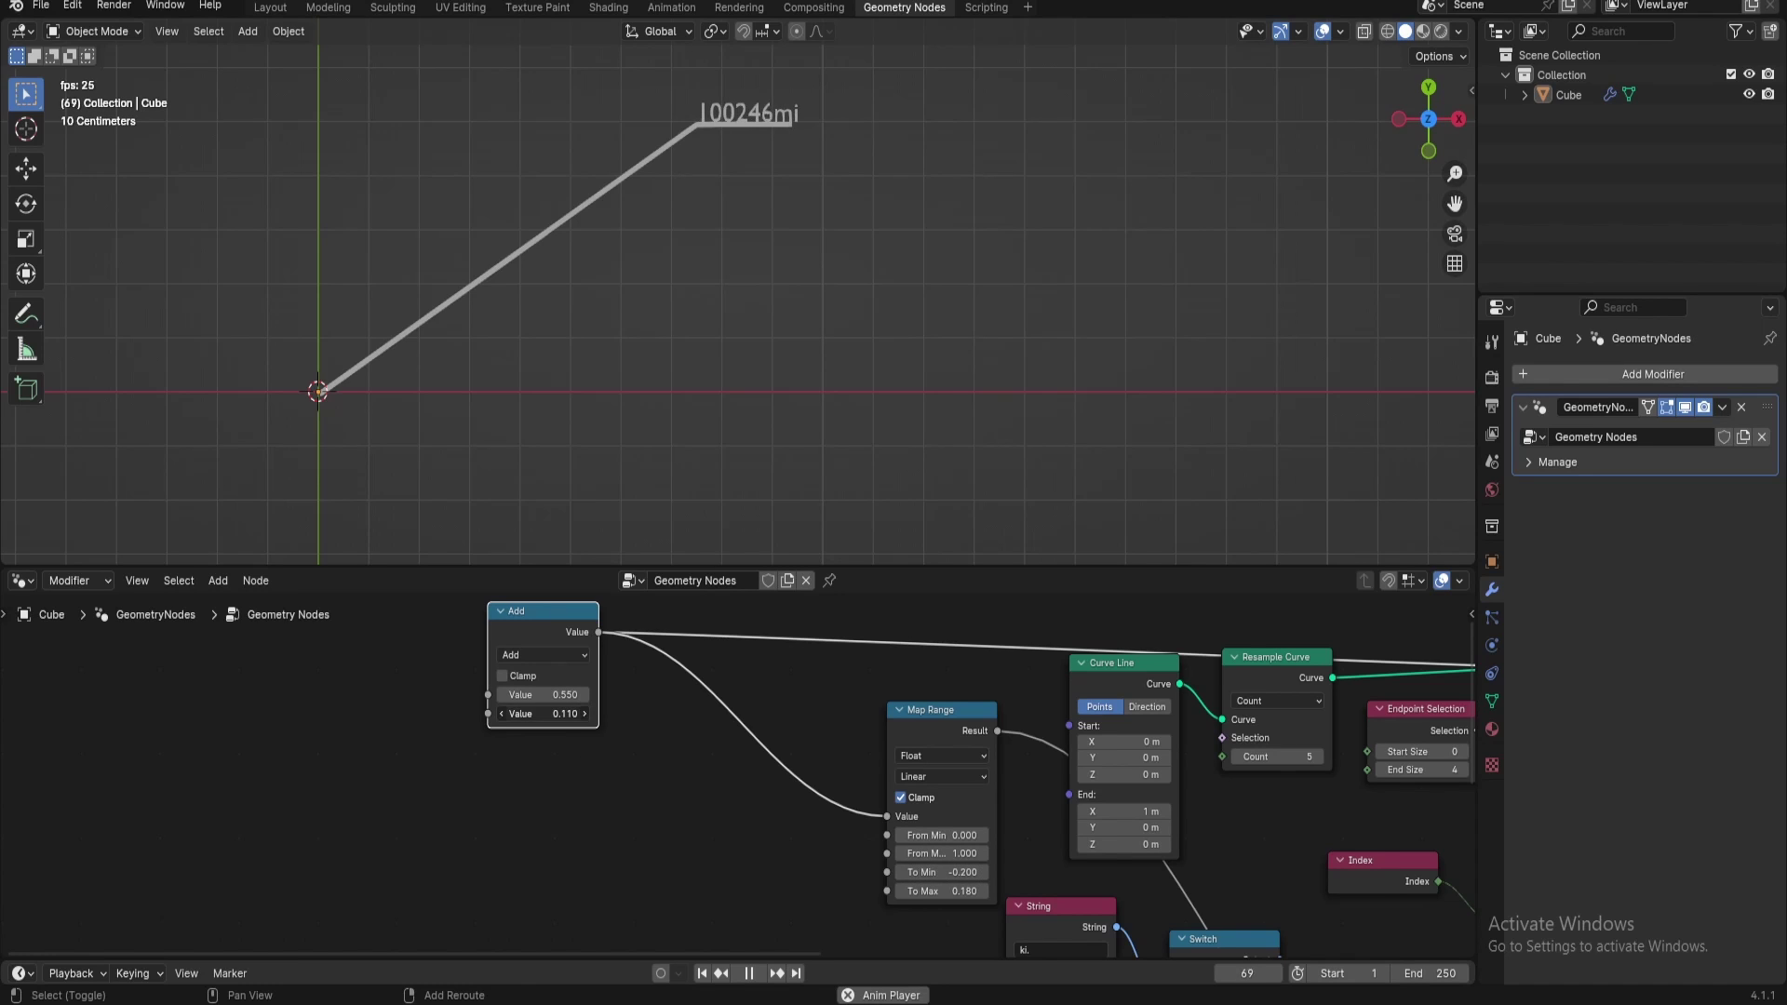
pyautogui.moveTo(544, 695); pyautogui.dragTo(614, 695)
pyautogui.scroll(-5, 747, 349)
pyautogui.scroll(5, 821, 466)
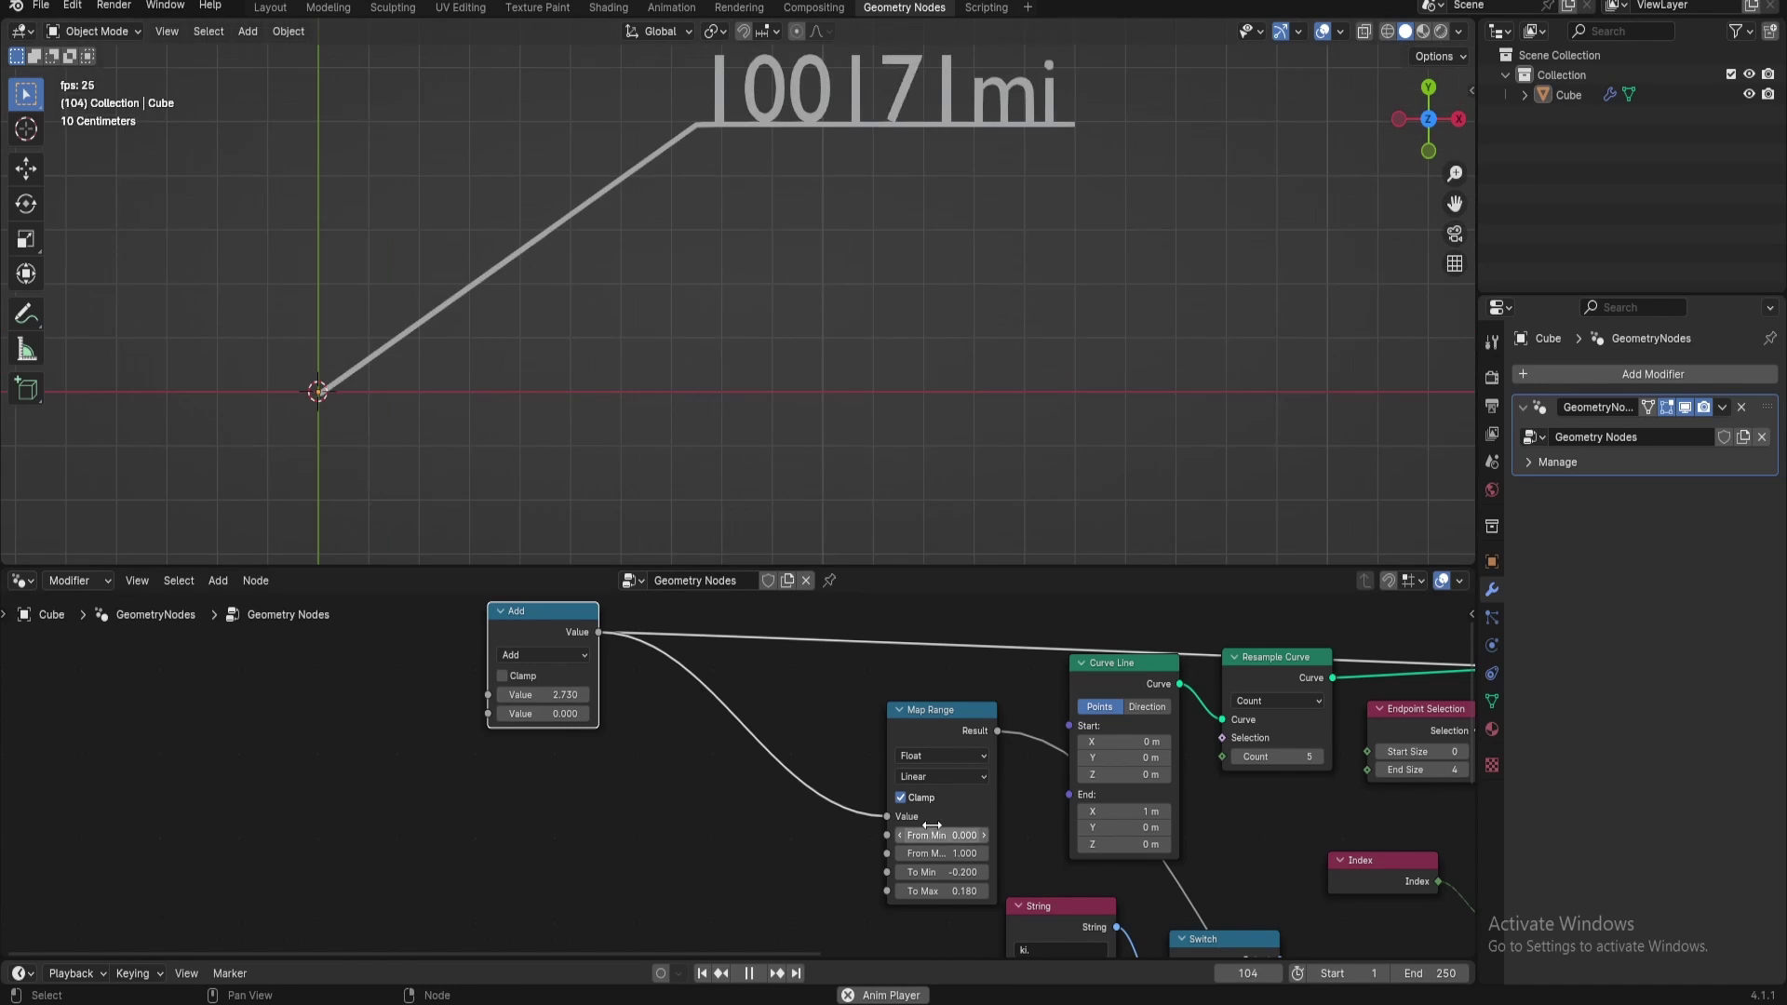
# Set the Map Range To Min to -0.18 and test the trim by sliding the Add node's first value to -0.47 and 2.61
pyautogui.click(940, 873)
pyautogui.write('-')
pyautogui.write('0.18')
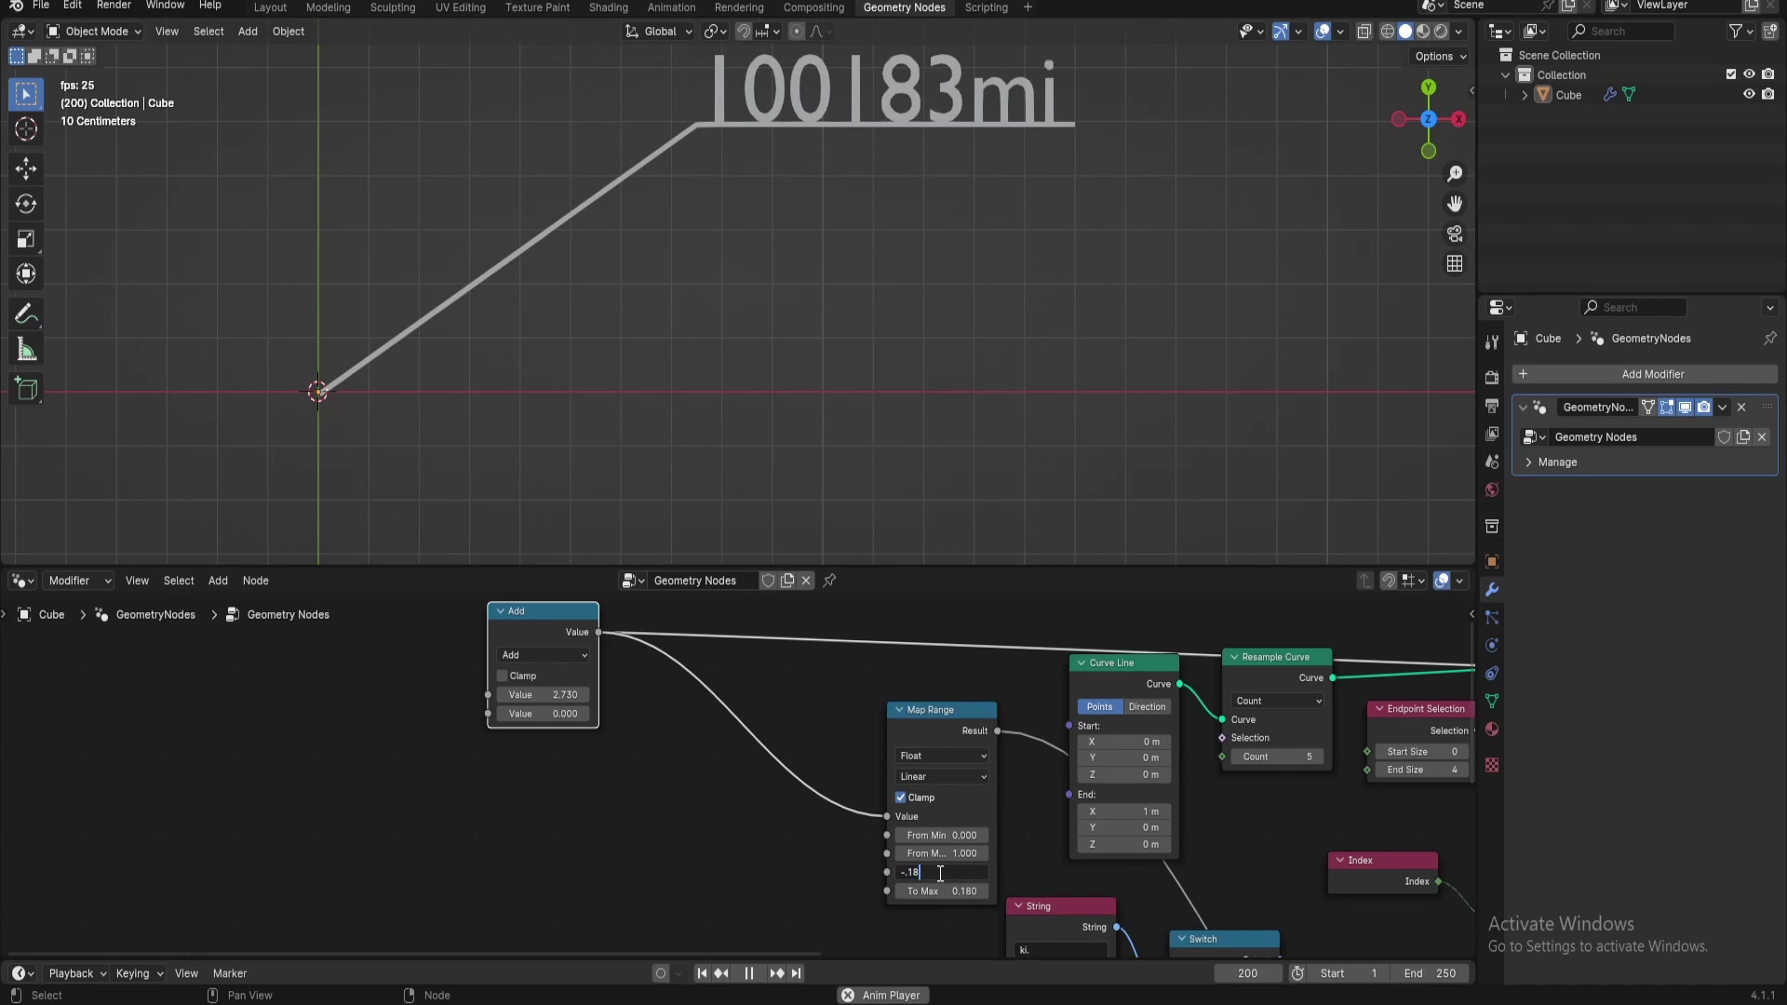
pyautogui.press('Return')
pyautogui.moveTo(549, 694); pyautogui.dragTo(437, 694)
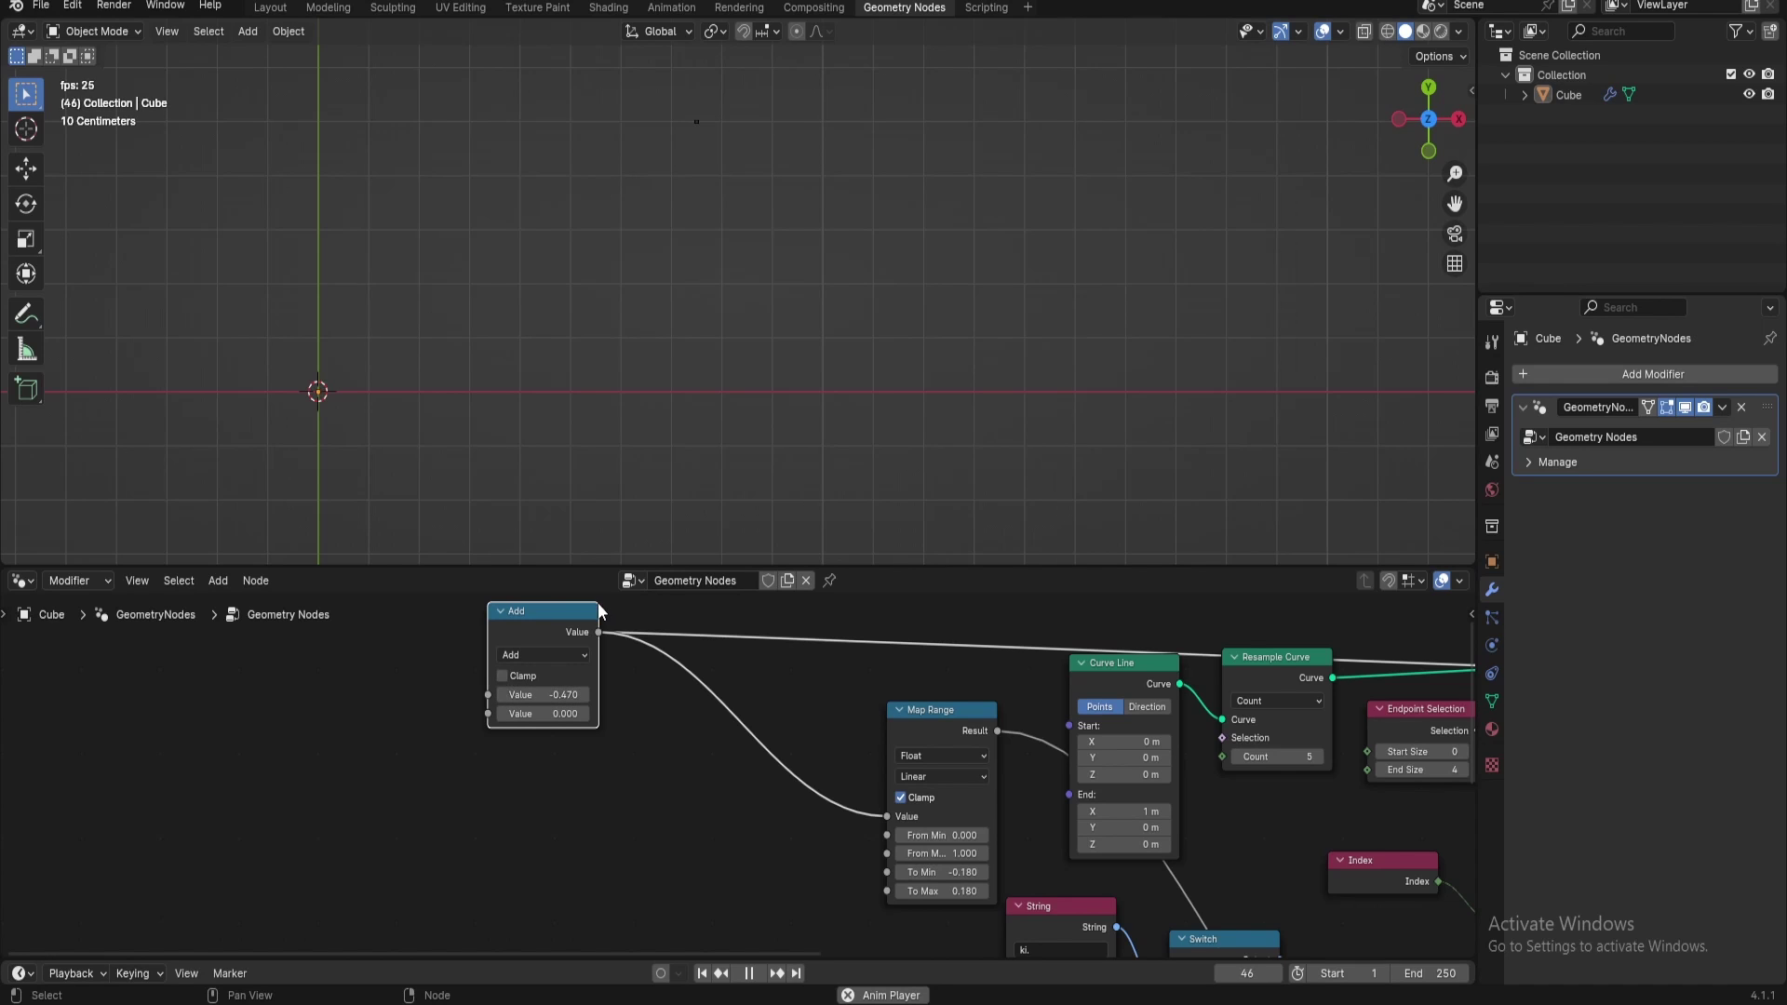
pyautogui.moveTo(560, 693); pyautogui.dragTo(675, 694)
pyautogui.scroll(-8, 745, 322)
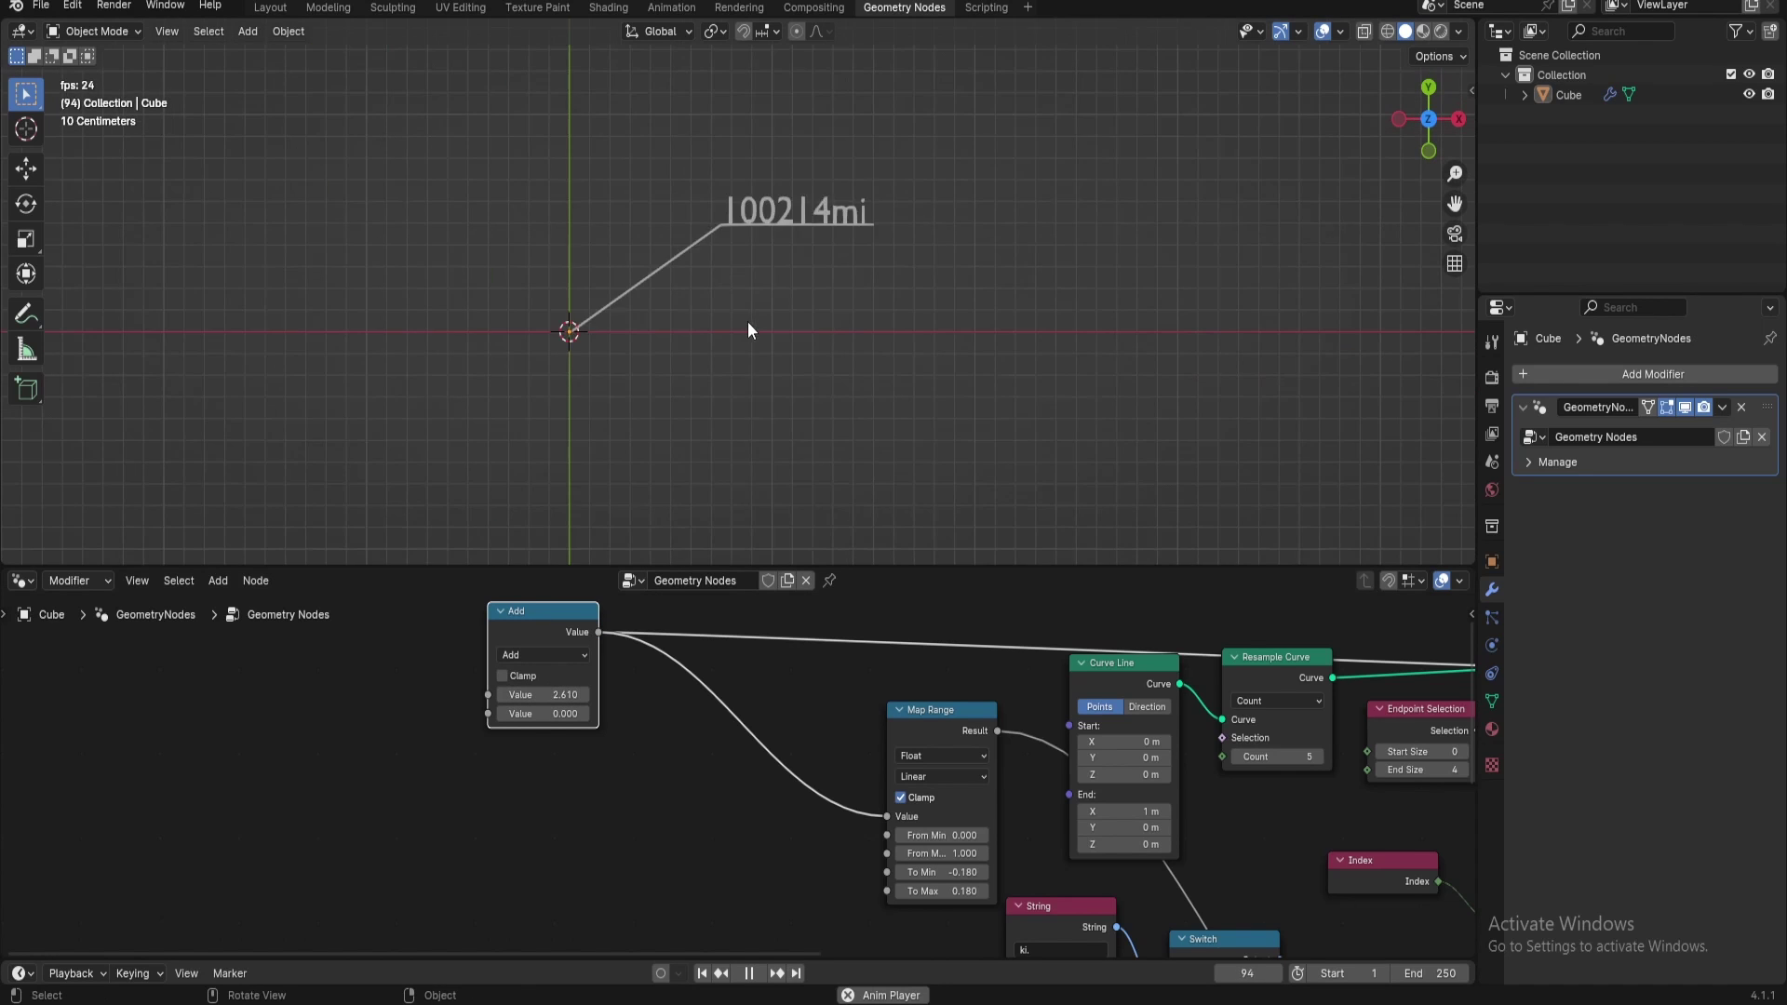
# Add a Group Input node connected to the Switch input of the string Switch node
pyautogui.moveTo(796, 710); pyautogui.dragTo(688, 738, button='middle')
pyautogui.moveTo(684, 810); pyautogui.dragTo(315, 598, button='middle')
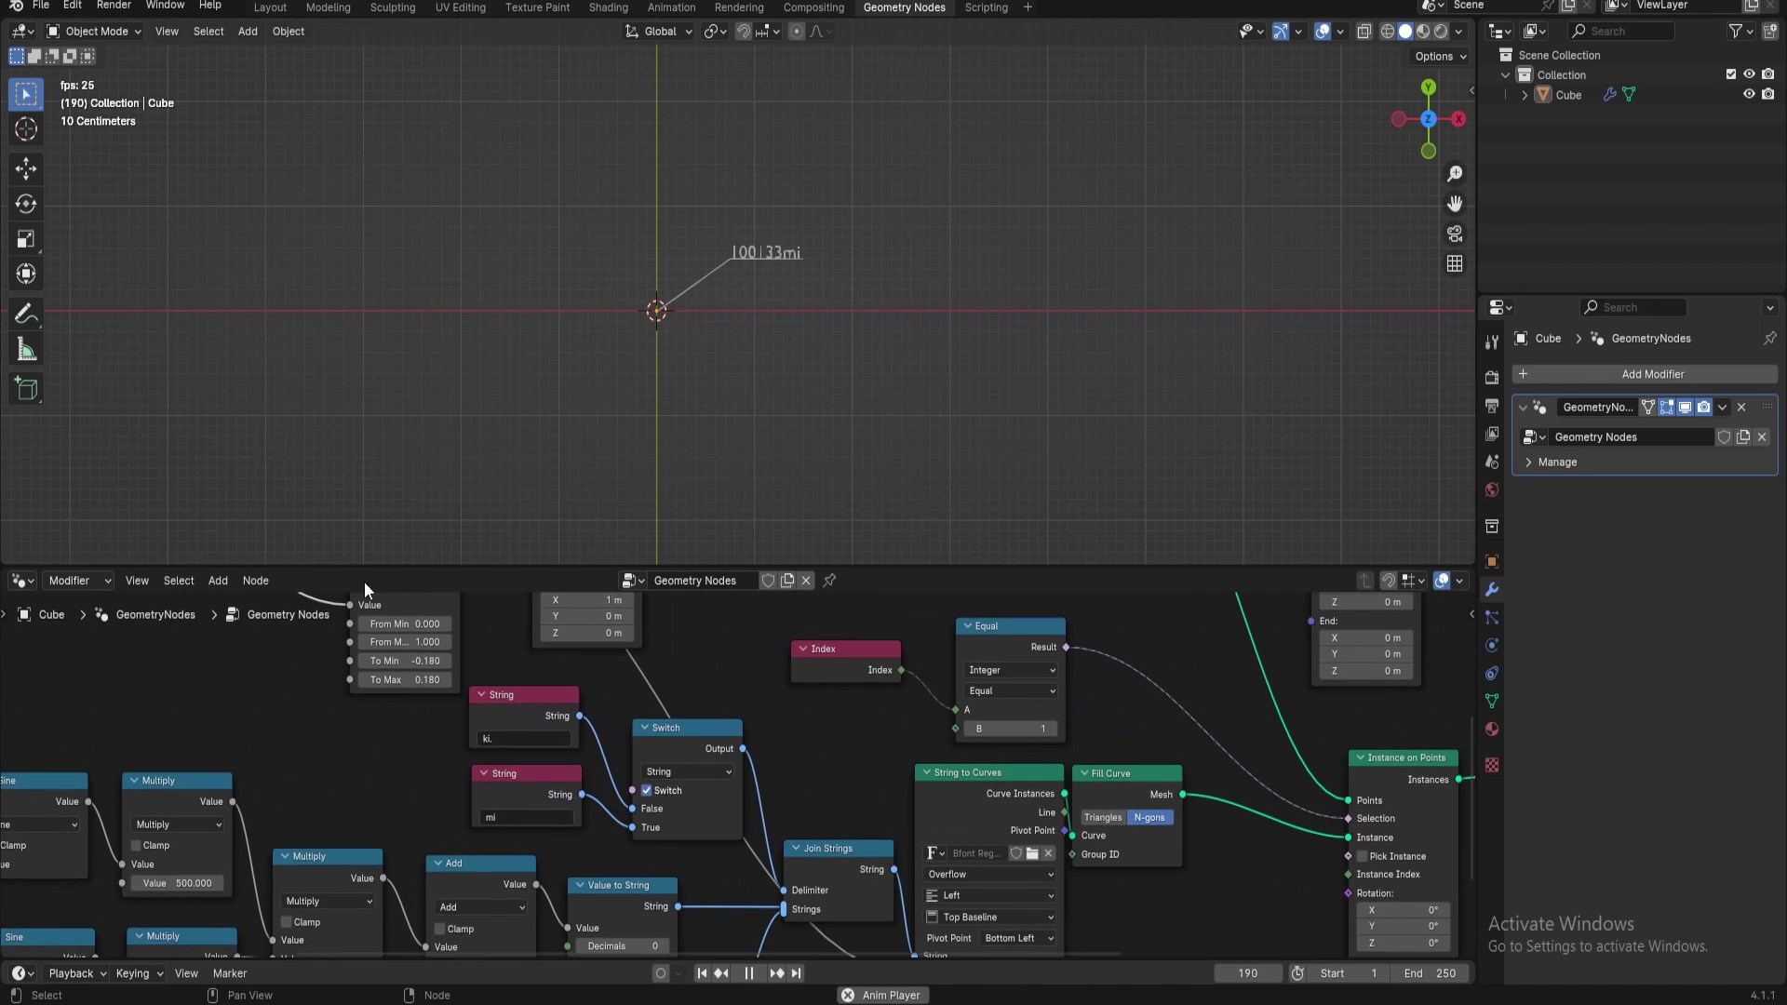
pyautogui.moveTo(832, 817); pyautogui.dragTo(899, 697, button='middle')
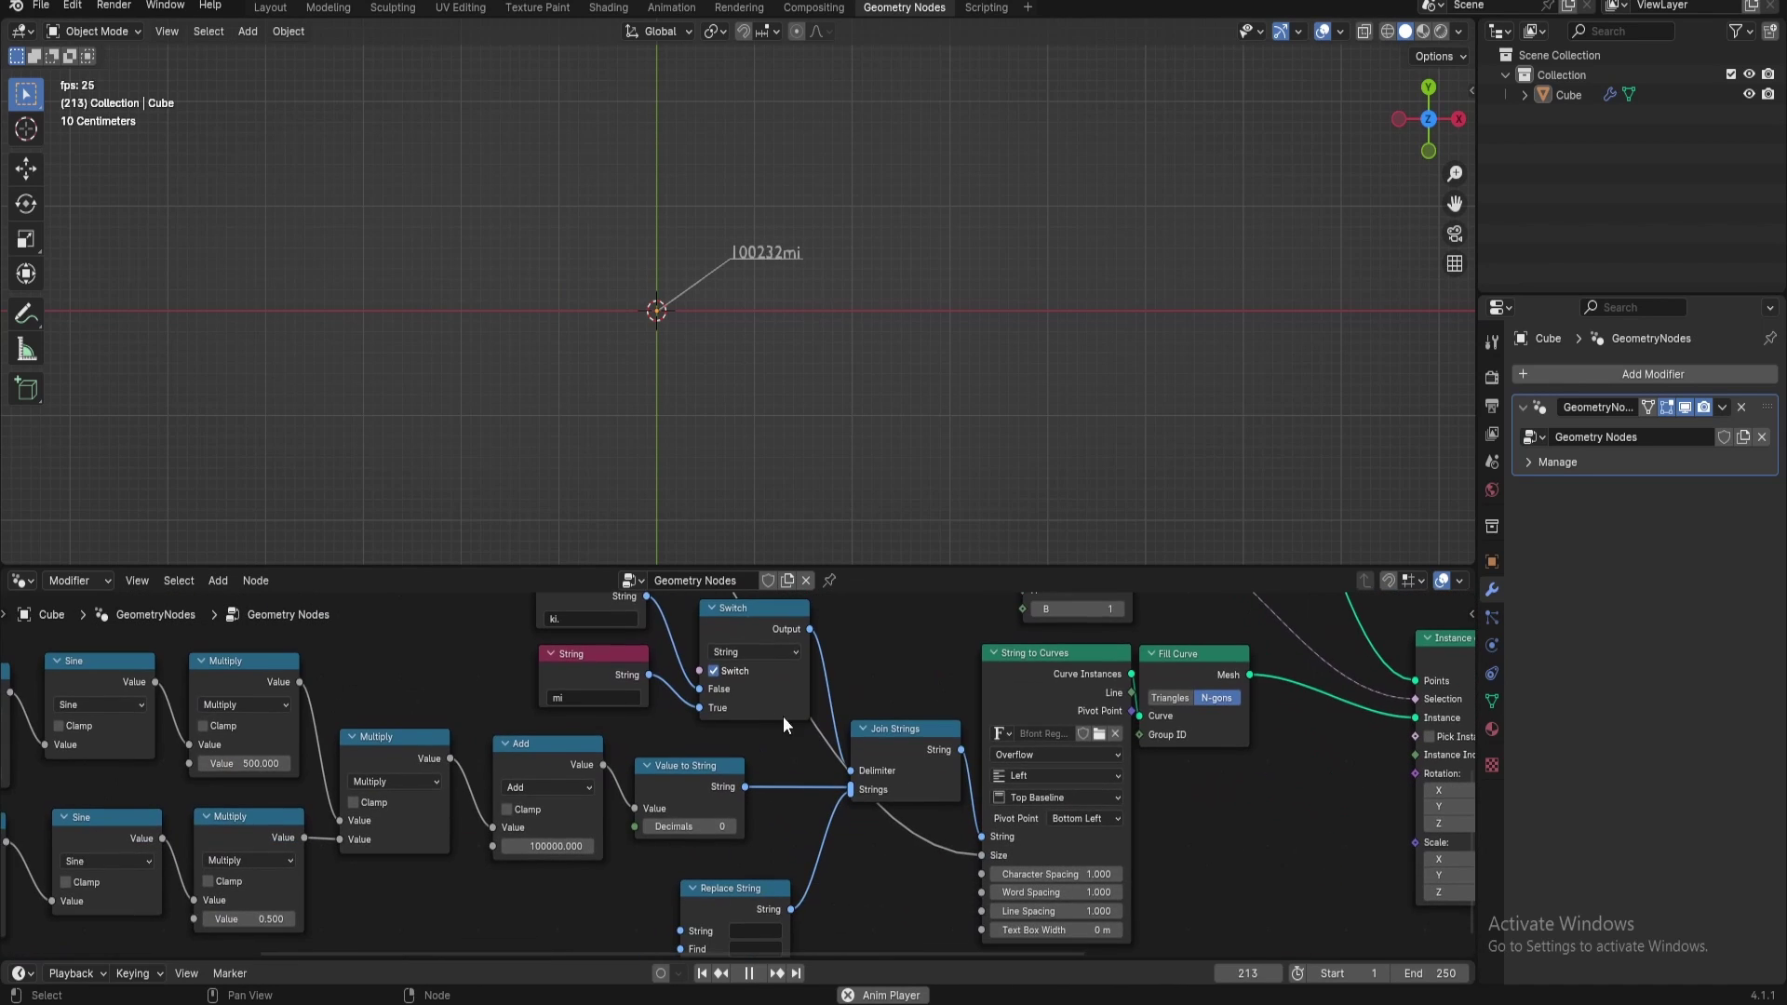
pyautogui.click(713, 672)
pyautogui.moveTo(699, 672); pyautogui.dragTo(441, 640)
pyautogui.write('gr')
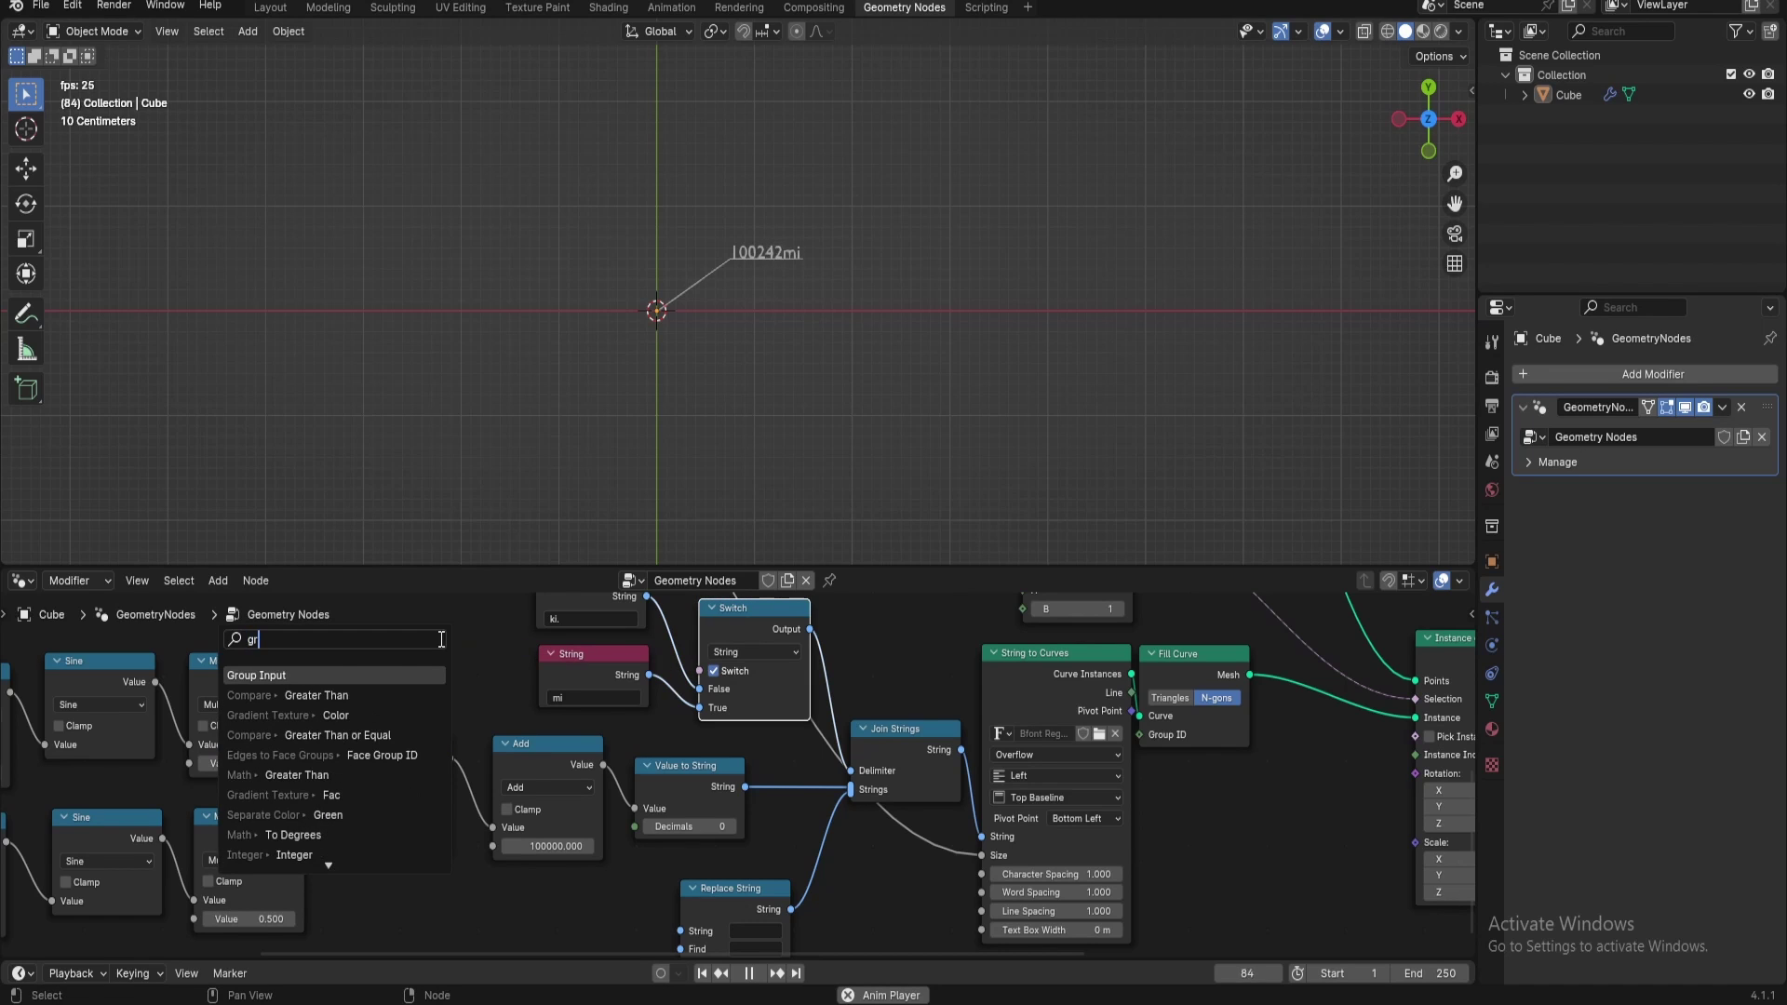
pyautogui.click(344, 675)
pyautogui.click(354, 662)
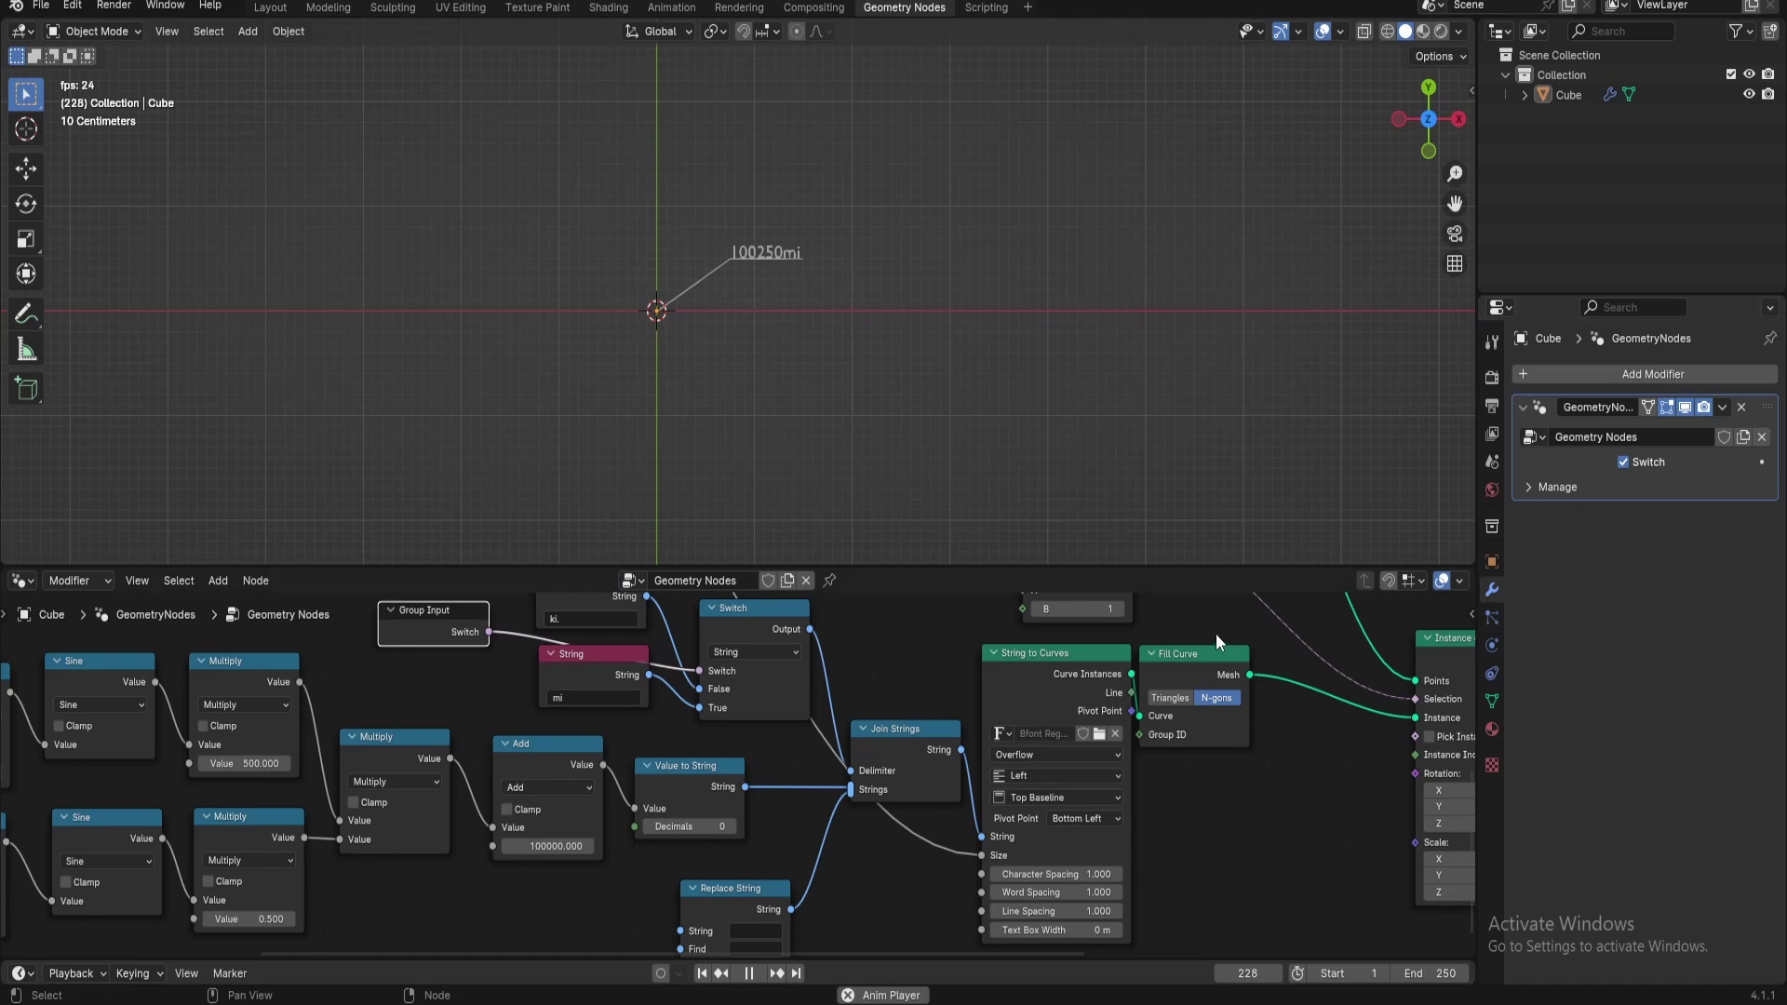
# Rename the Switch input in the node group interface as "ki. / mi."
pyautogui.press('n')
pyautogui.doubleClick(1348, 686)
pyautogui.write('Ki. /')
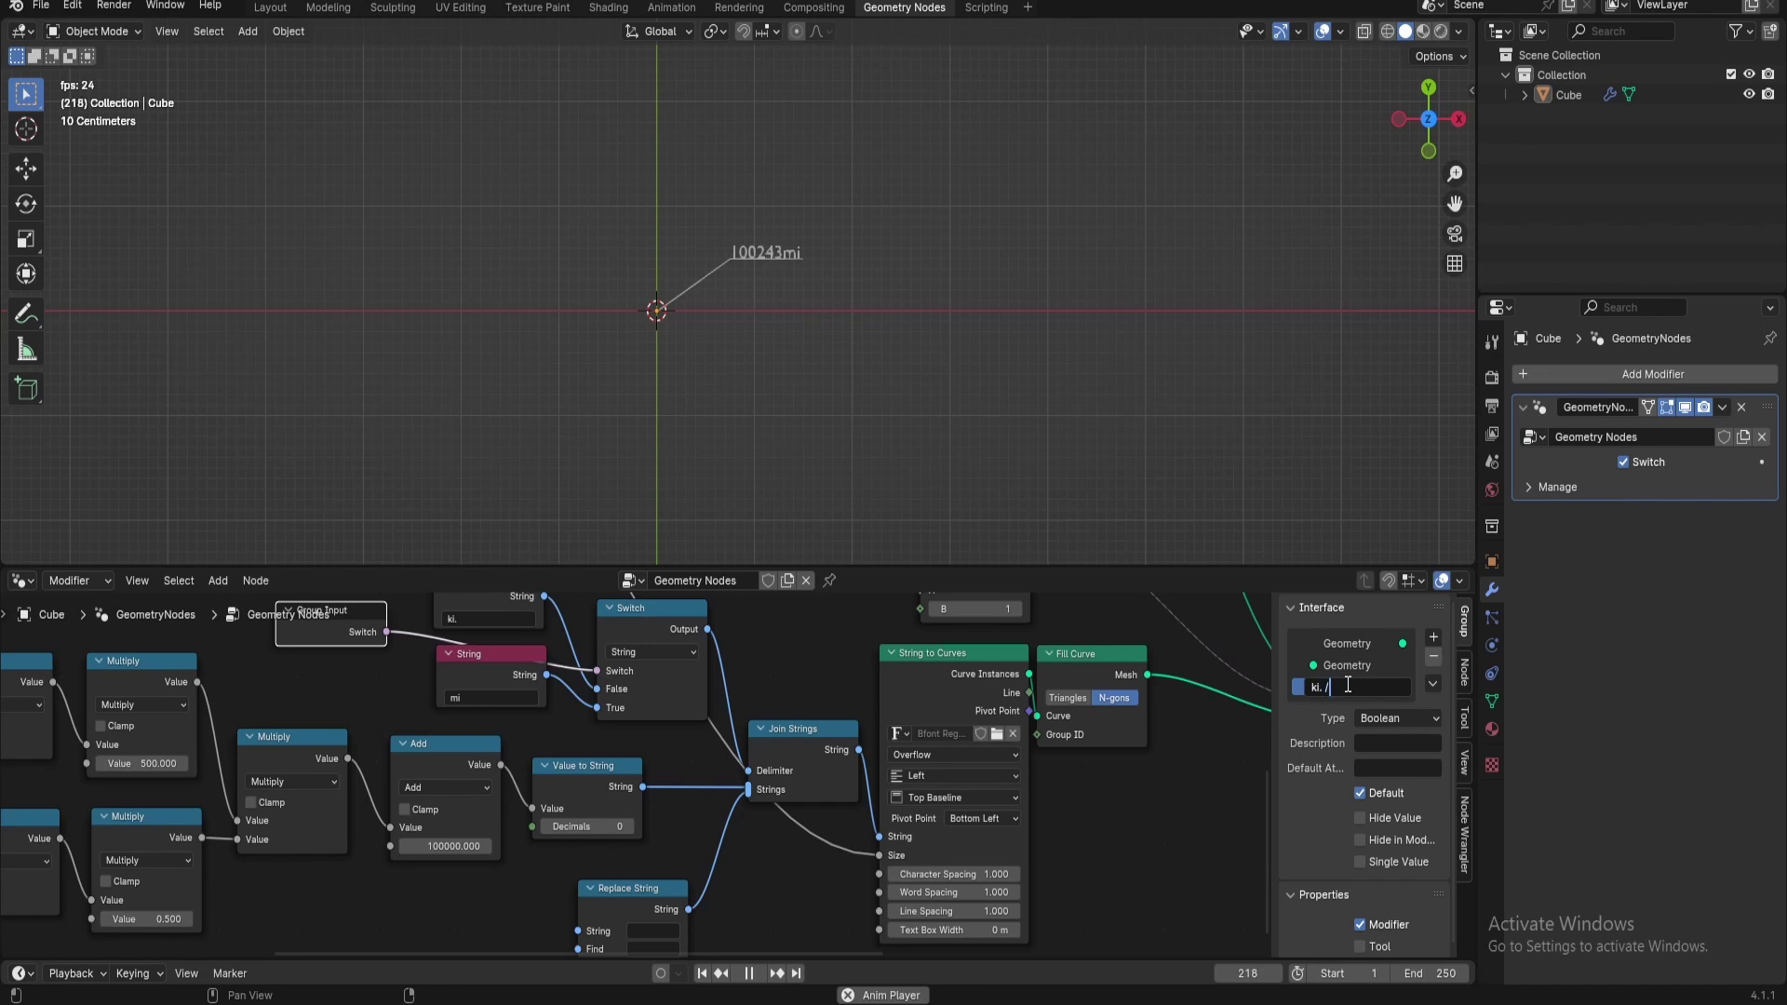
pyautogui.write('mi.')
pyautogui.press('Return')
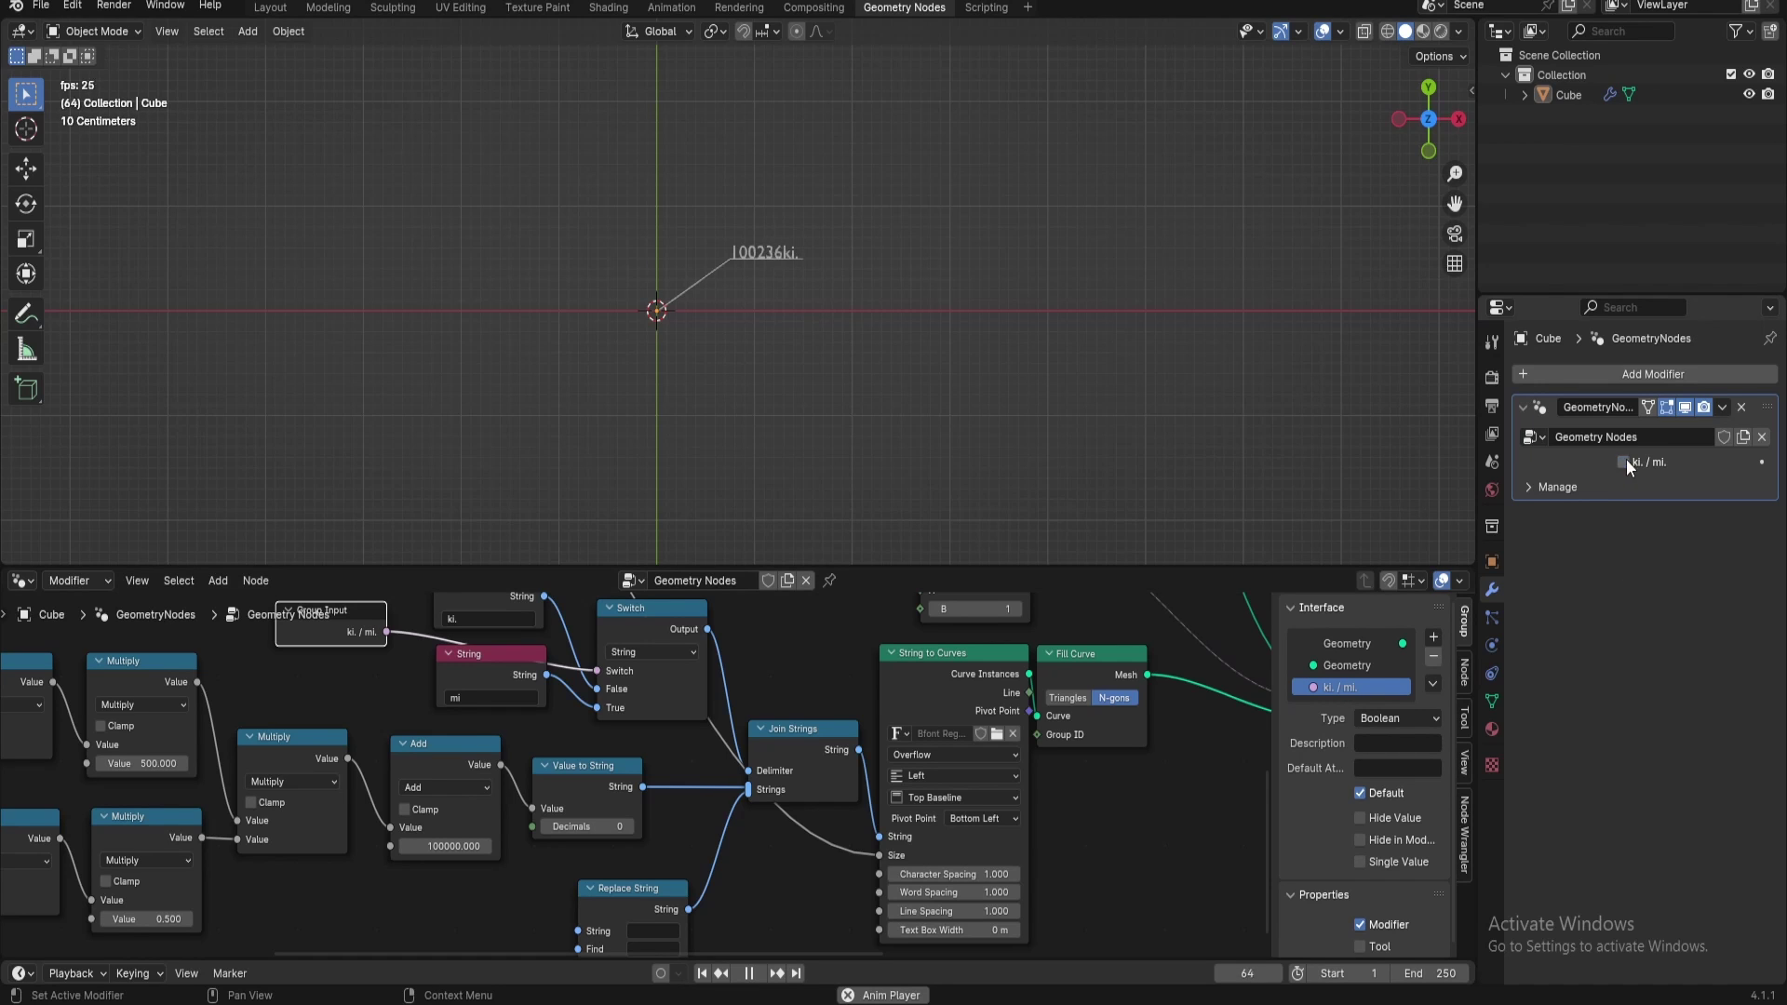
# Add a second Switch node between the final Multiply node and the Add node before Value to String
pyautogui.moveTo(605, 730); pyautogui.dragTo(1066, 599, button='middle')
pyautogui.moveTo(745, 801); pyautogui.dragTo(696, 856, button='middle')
pyautogui.hotkey('shift', 'a')
pyautogui.write('s')
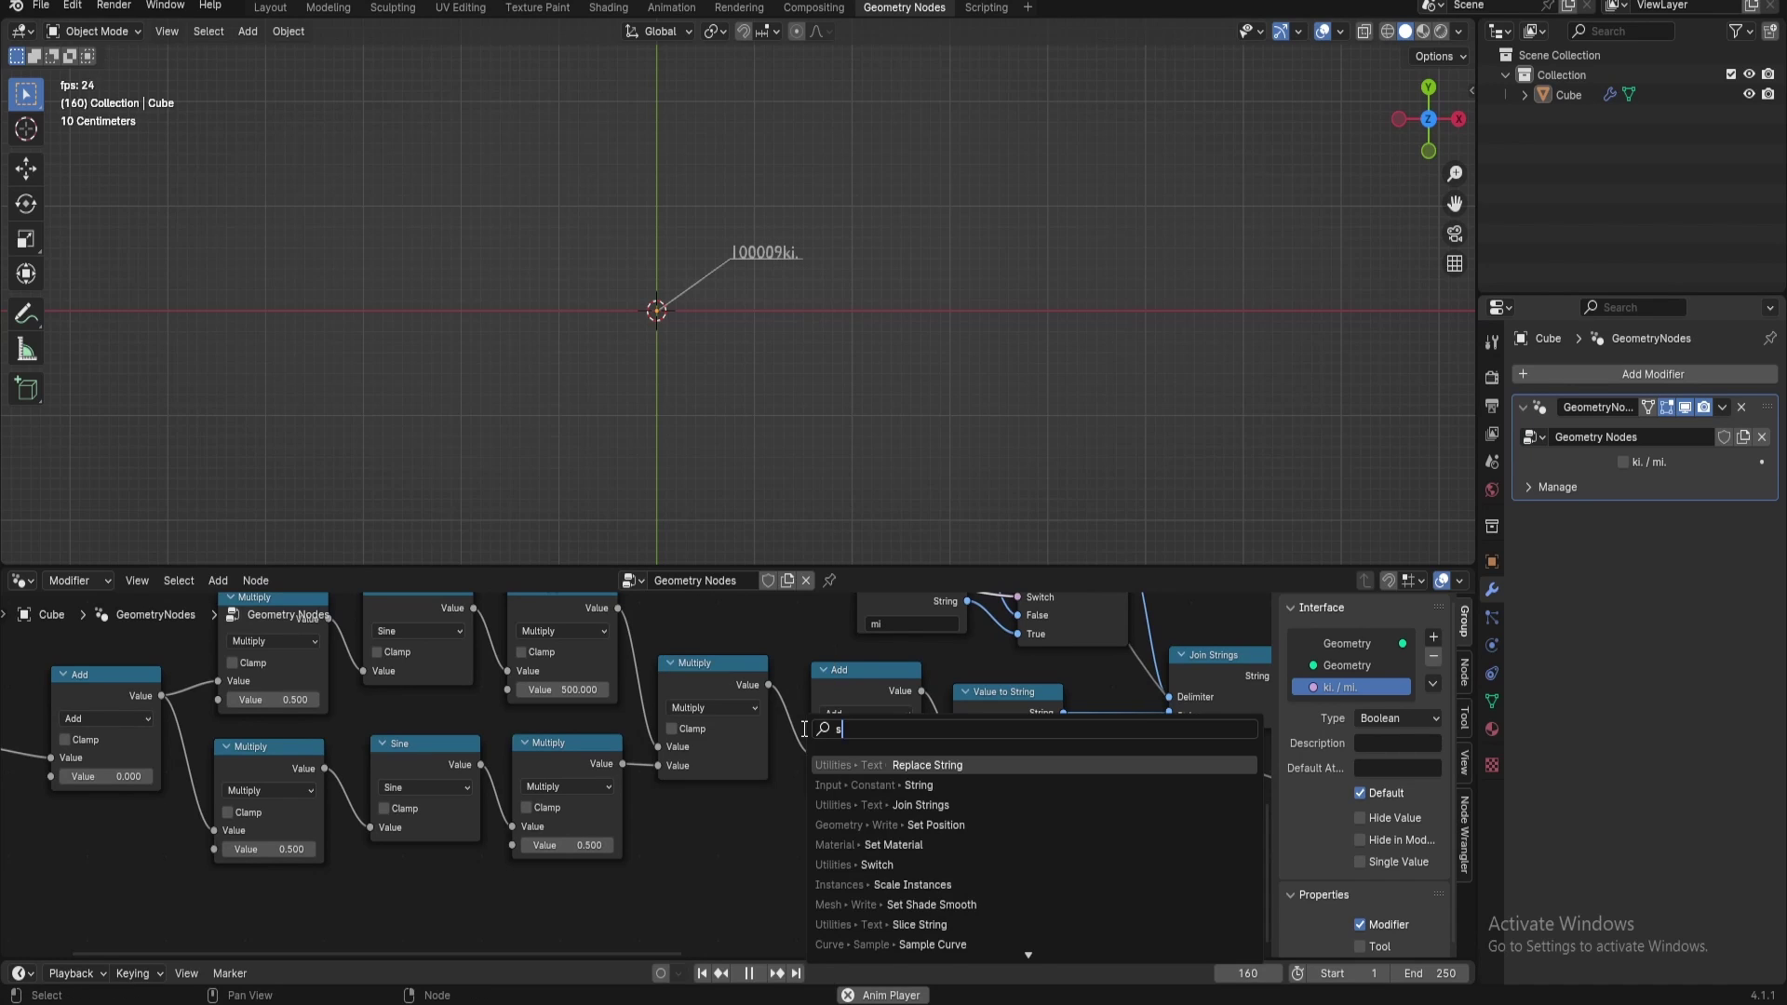
pyautogui.press('Return')
pyautogui.hotkey('shift', 'a')
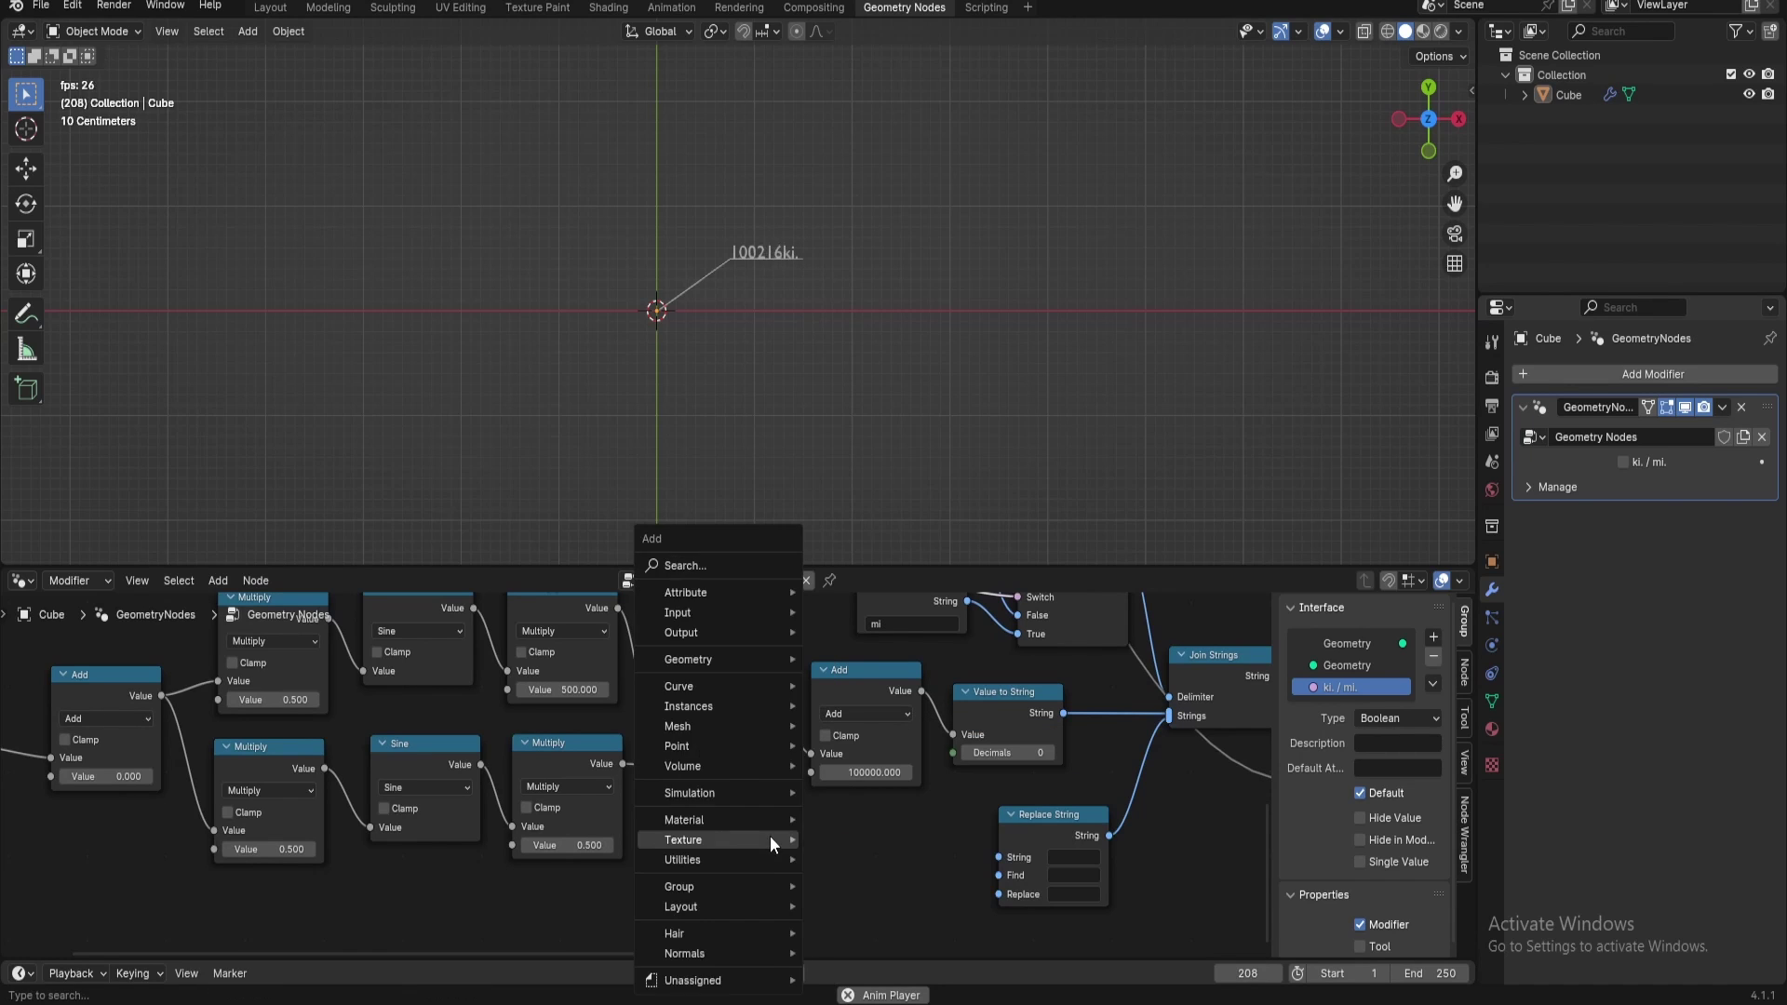
pyautogui.write('switch')
pyautogui.press('Return')
pyautogui.click(822, 670)
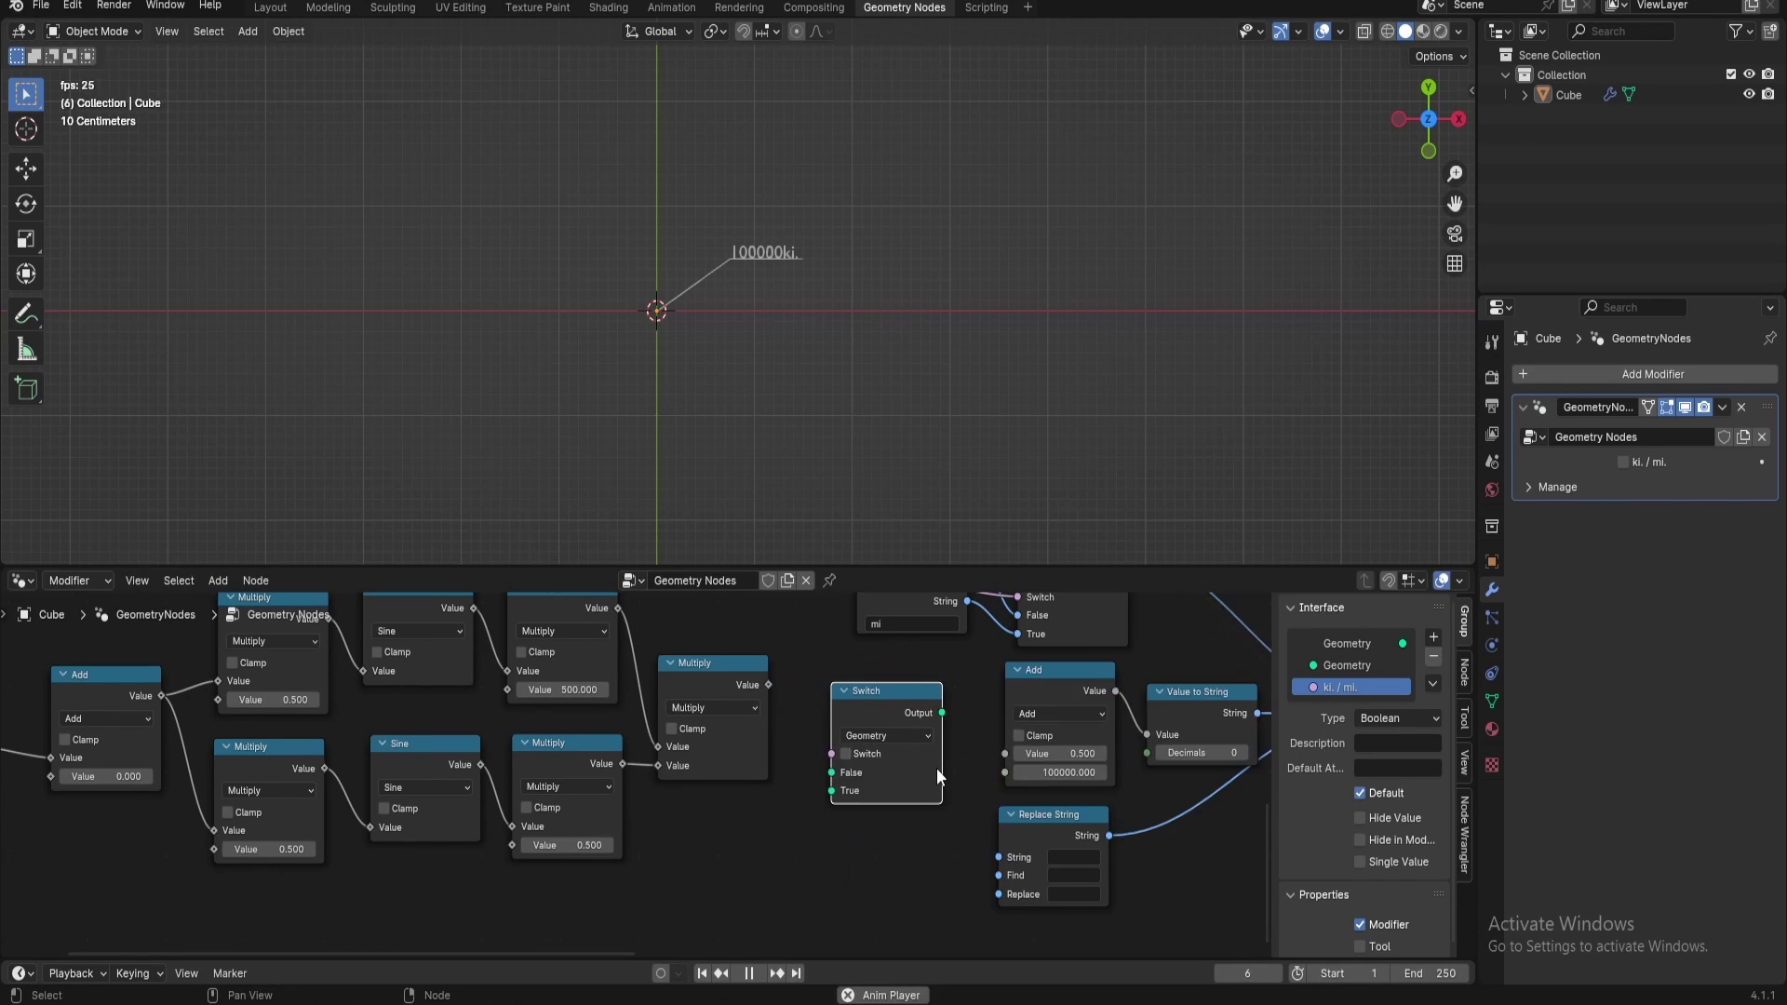
# Set the new Switch node to Float, with Multiply linked to its False input and its Output linked to Add
pyautogui.click(882, 736)
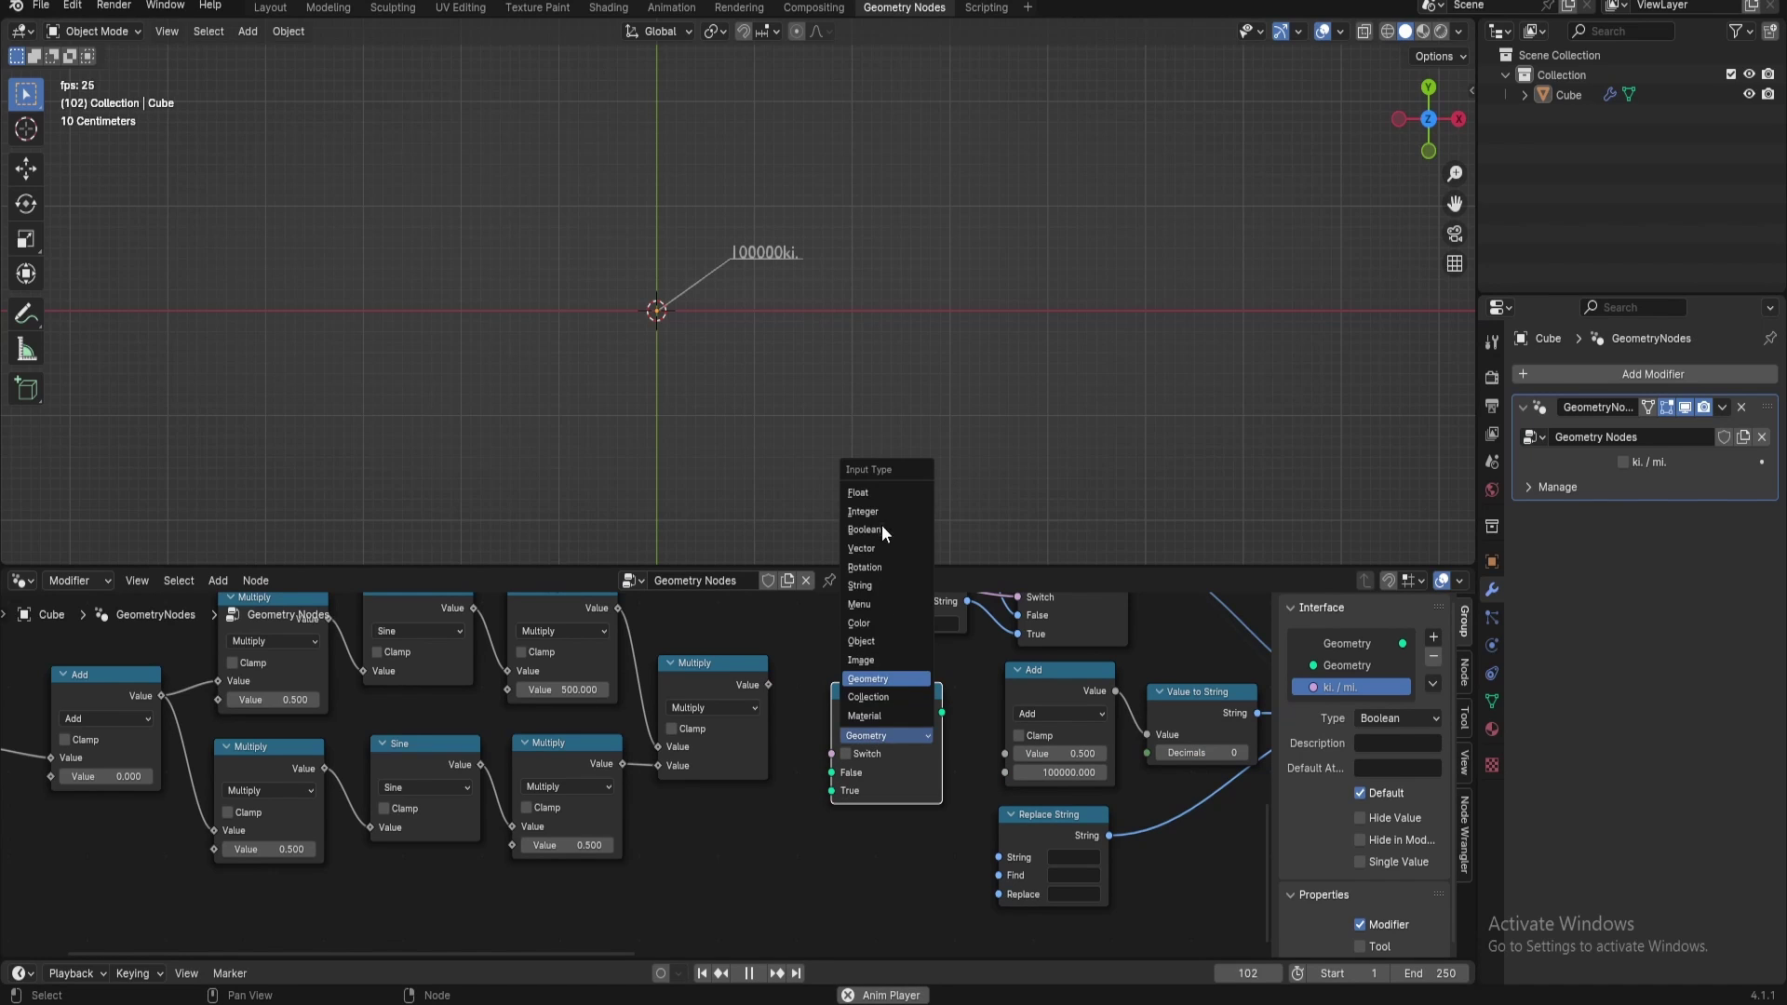
pyautogui.click(873, 511)
pyautogui.click(866, 737)
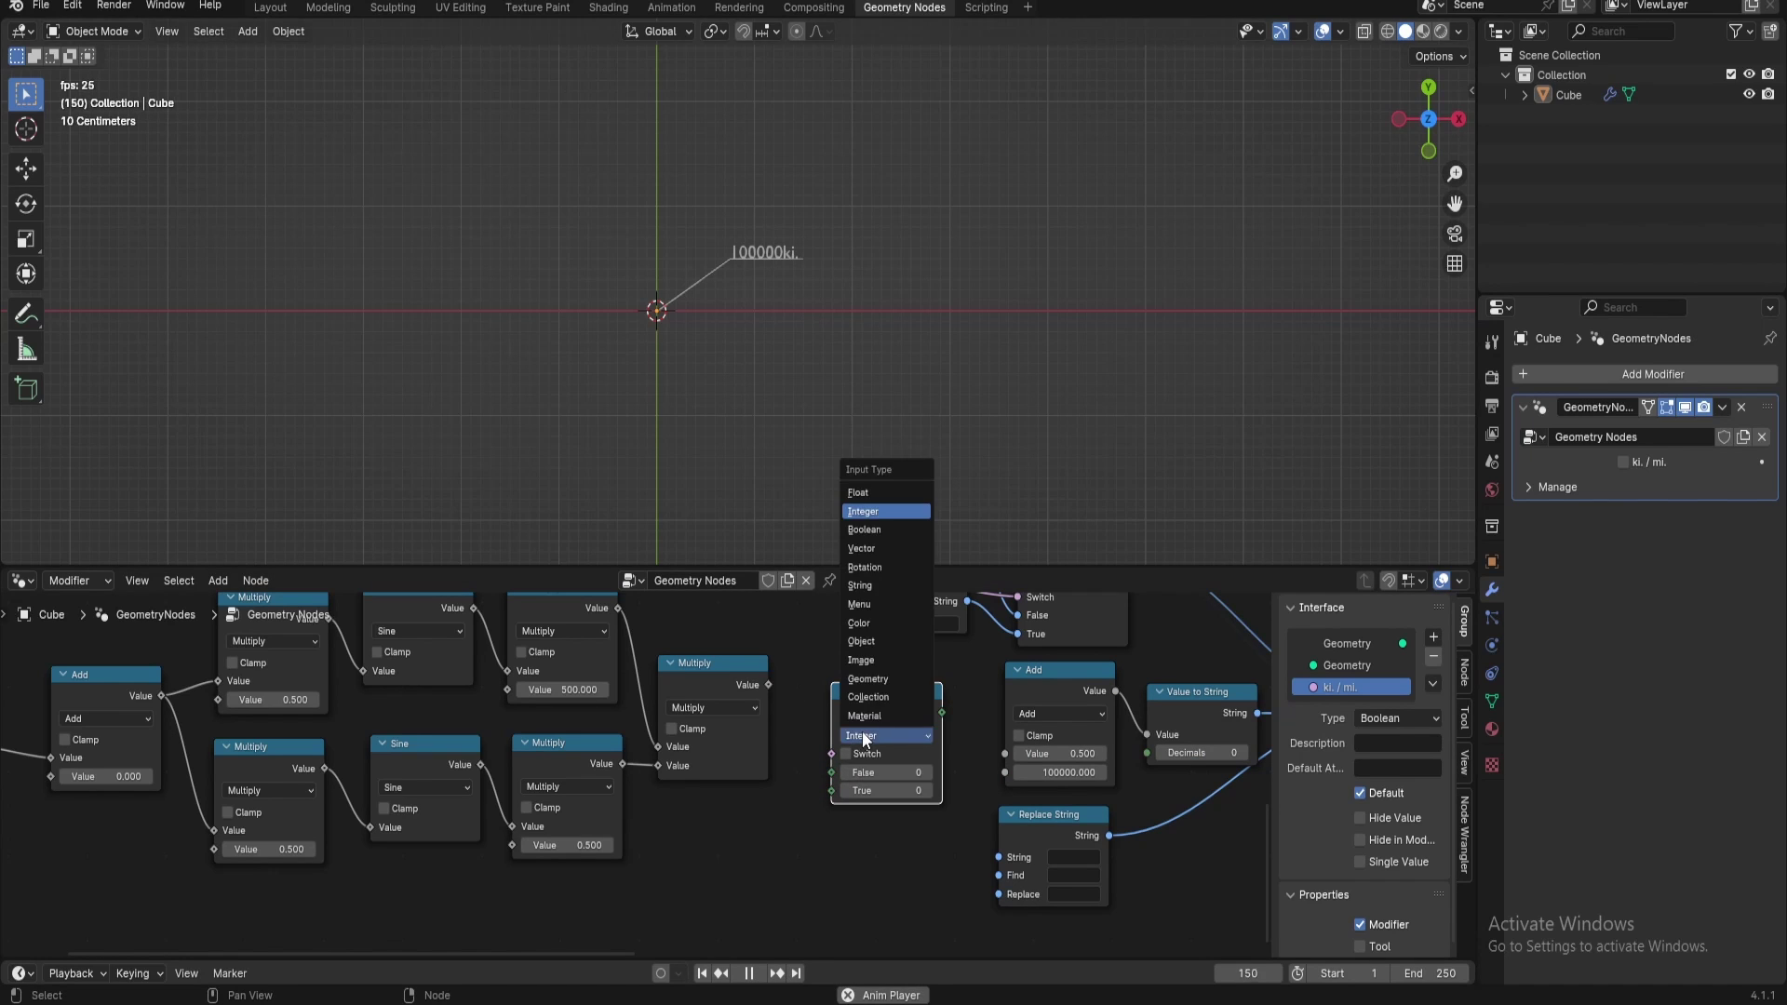
pyautogui.click(866, 736)
pyautogui.click(875, 492)
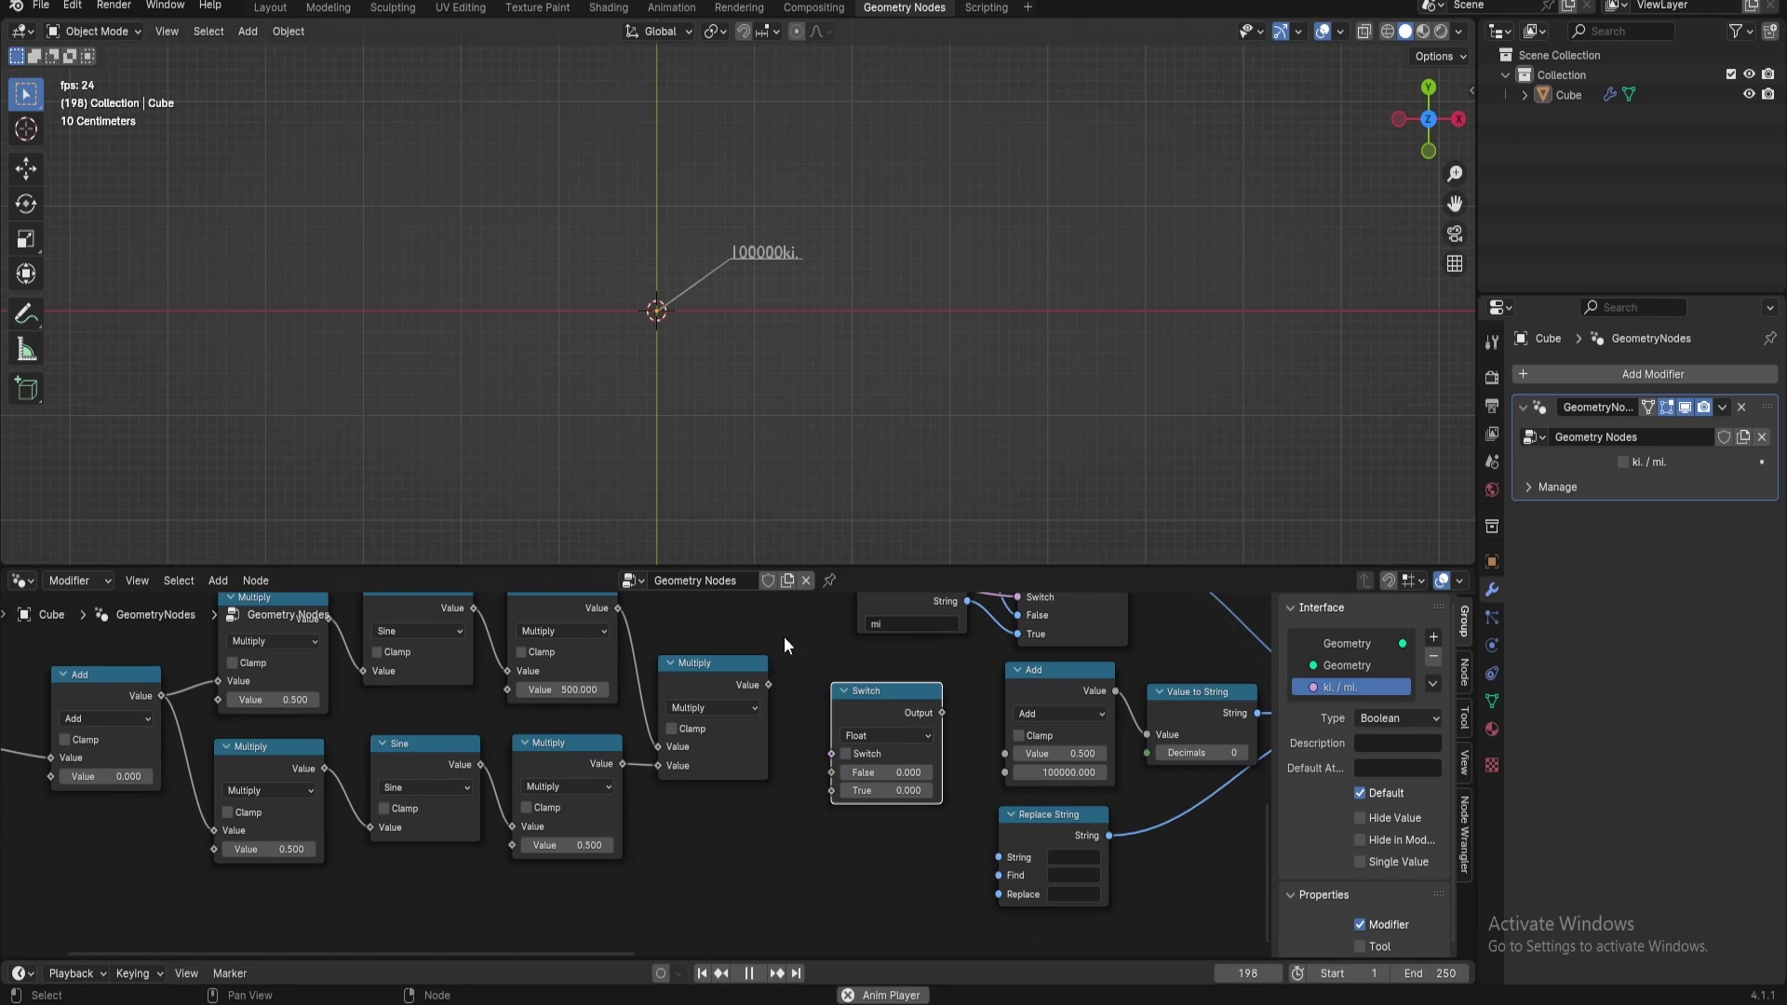
pyautogui.moveTo(768, 685); pyautogui.dragTo(819, 765)
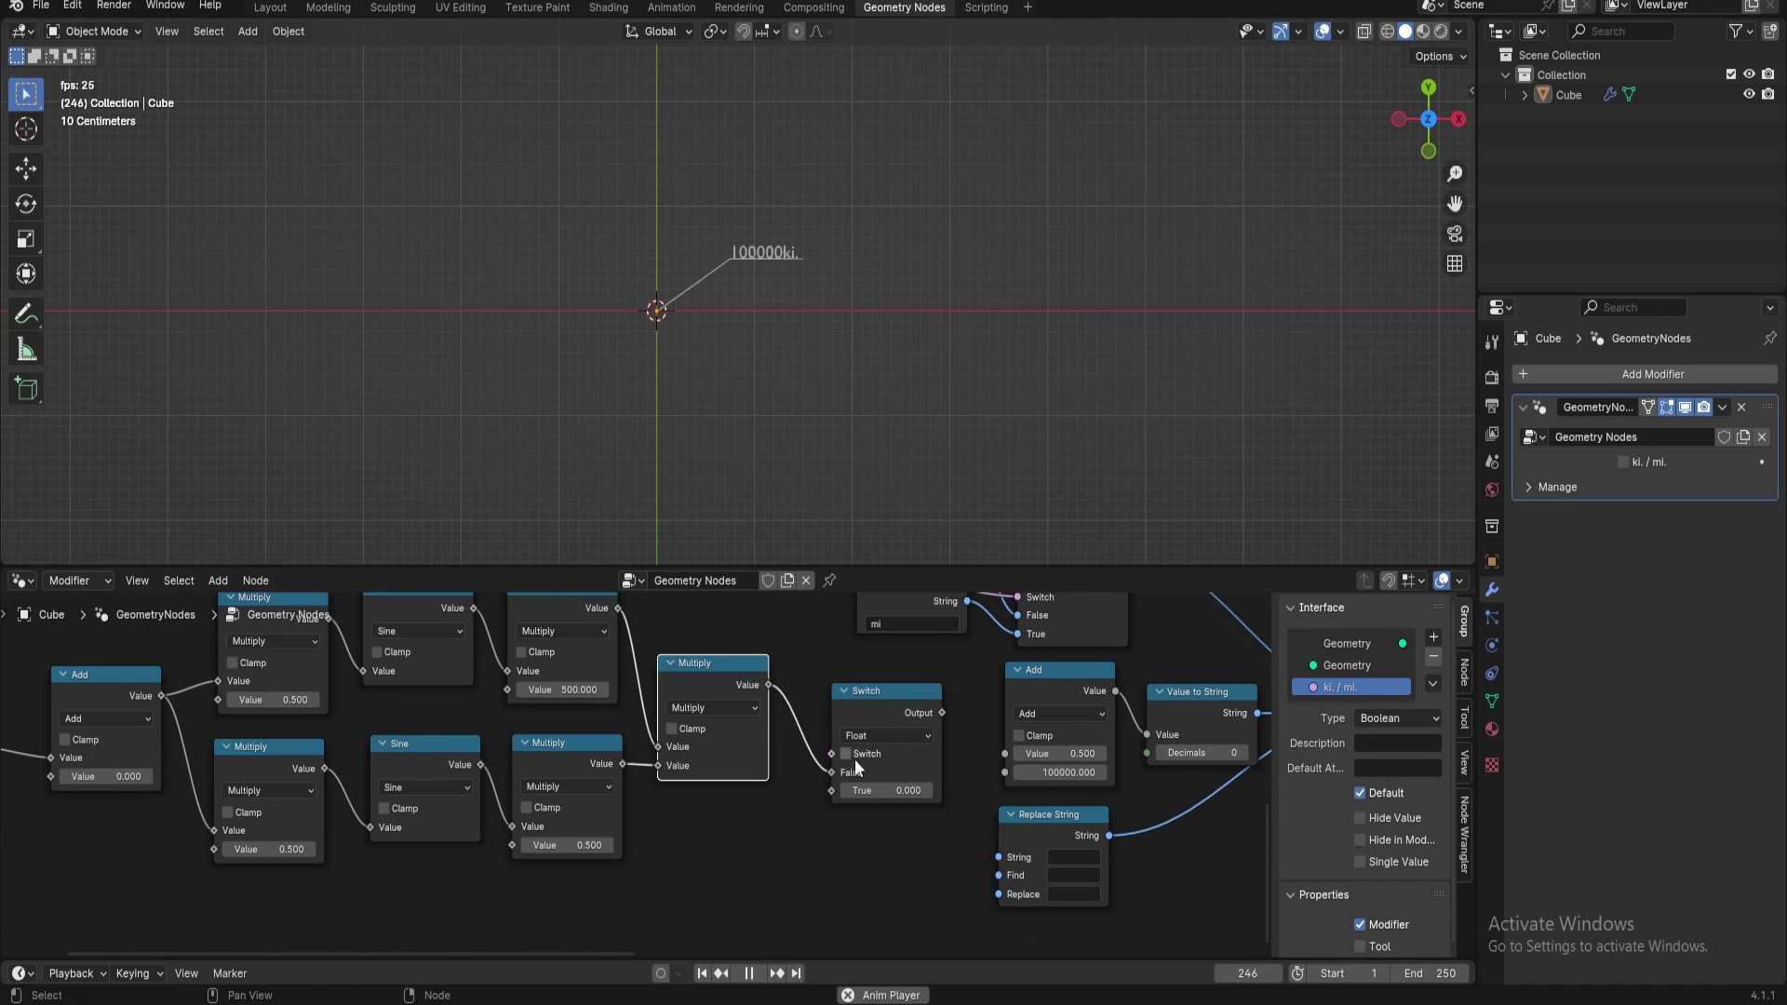
pyautogui.moveTo(943, 713); pyautogui.dragTo(990, 755)
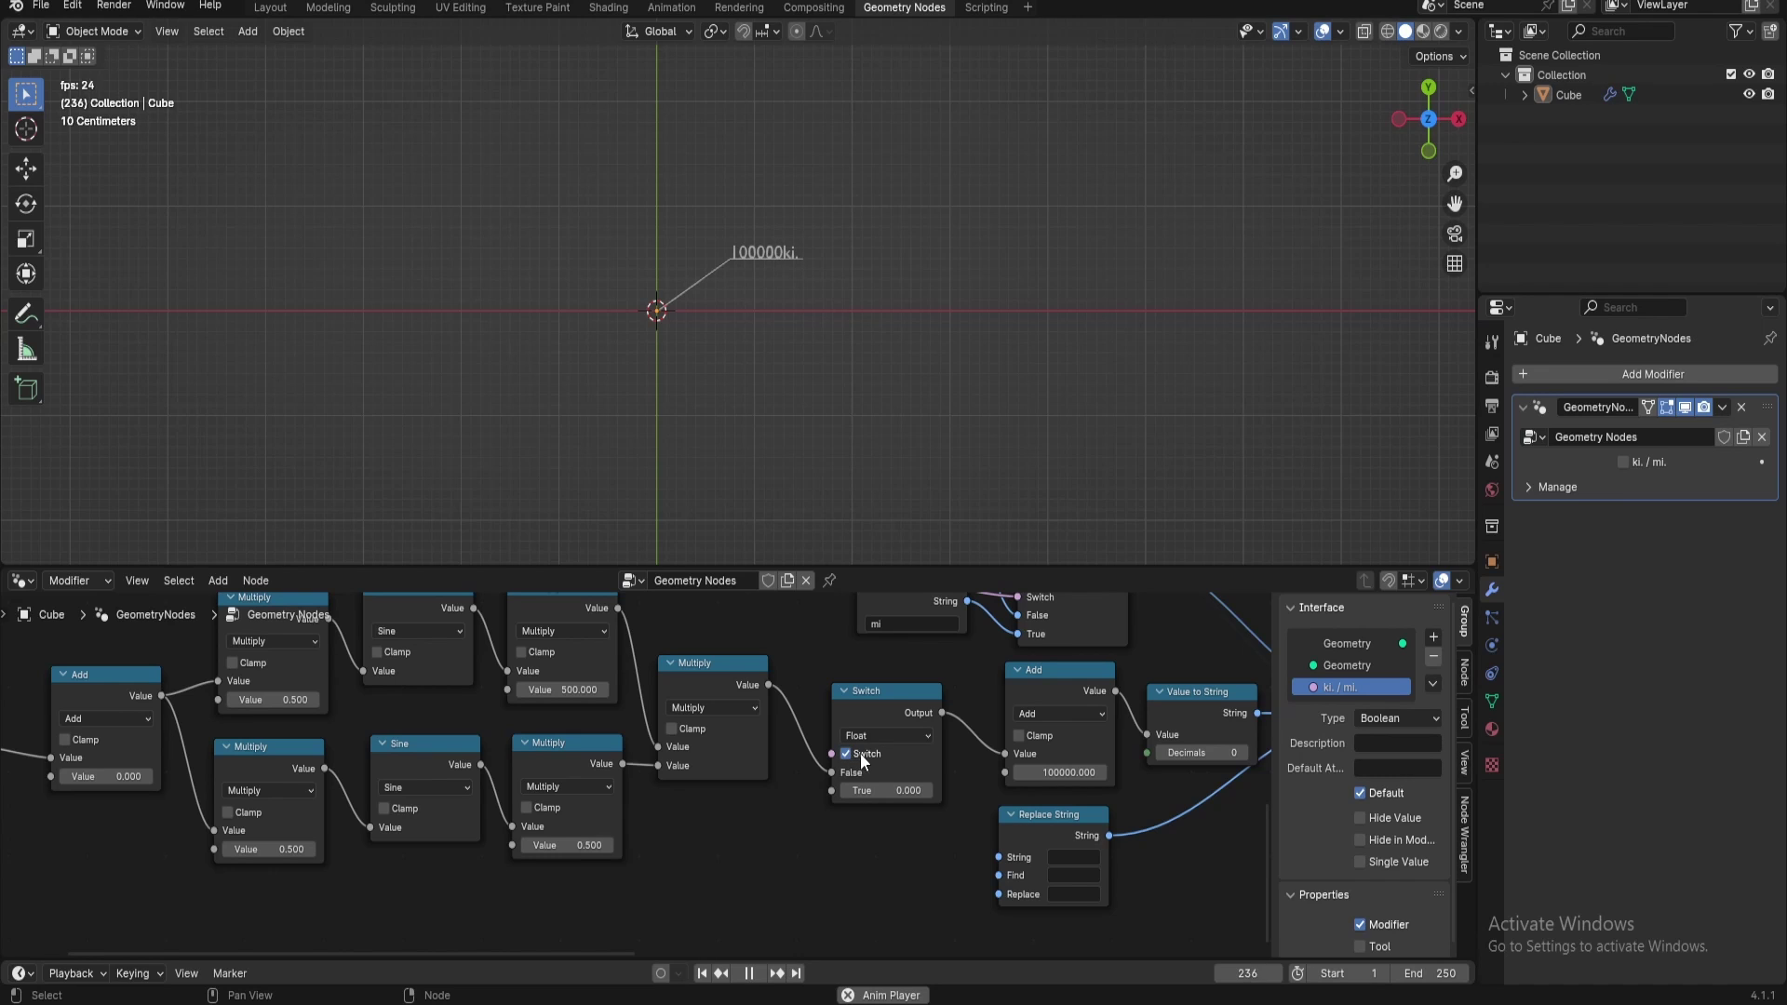
# Set the value of the Add node before Value to String to 500 and disable the Float Switch node's Switch option
pyautogui.click(1051, 772)
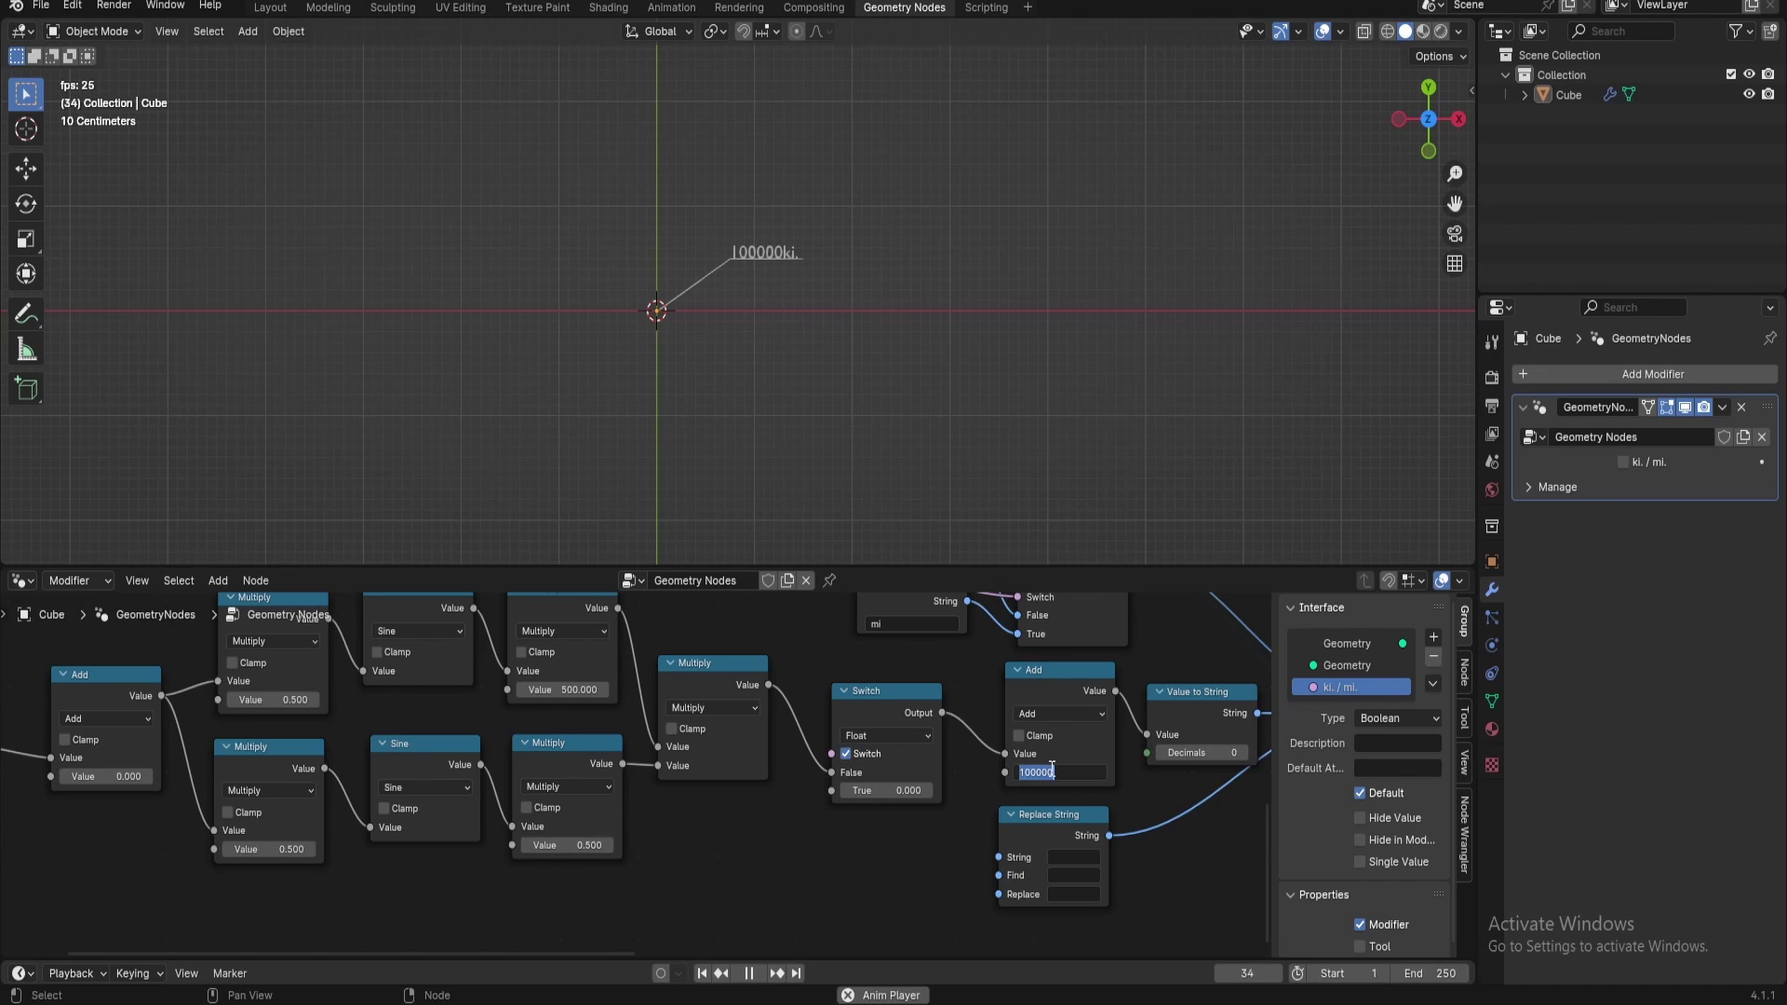
pyautogui.write('500')
pyautogui.press('Return')
pyautogui.click(856, 755)
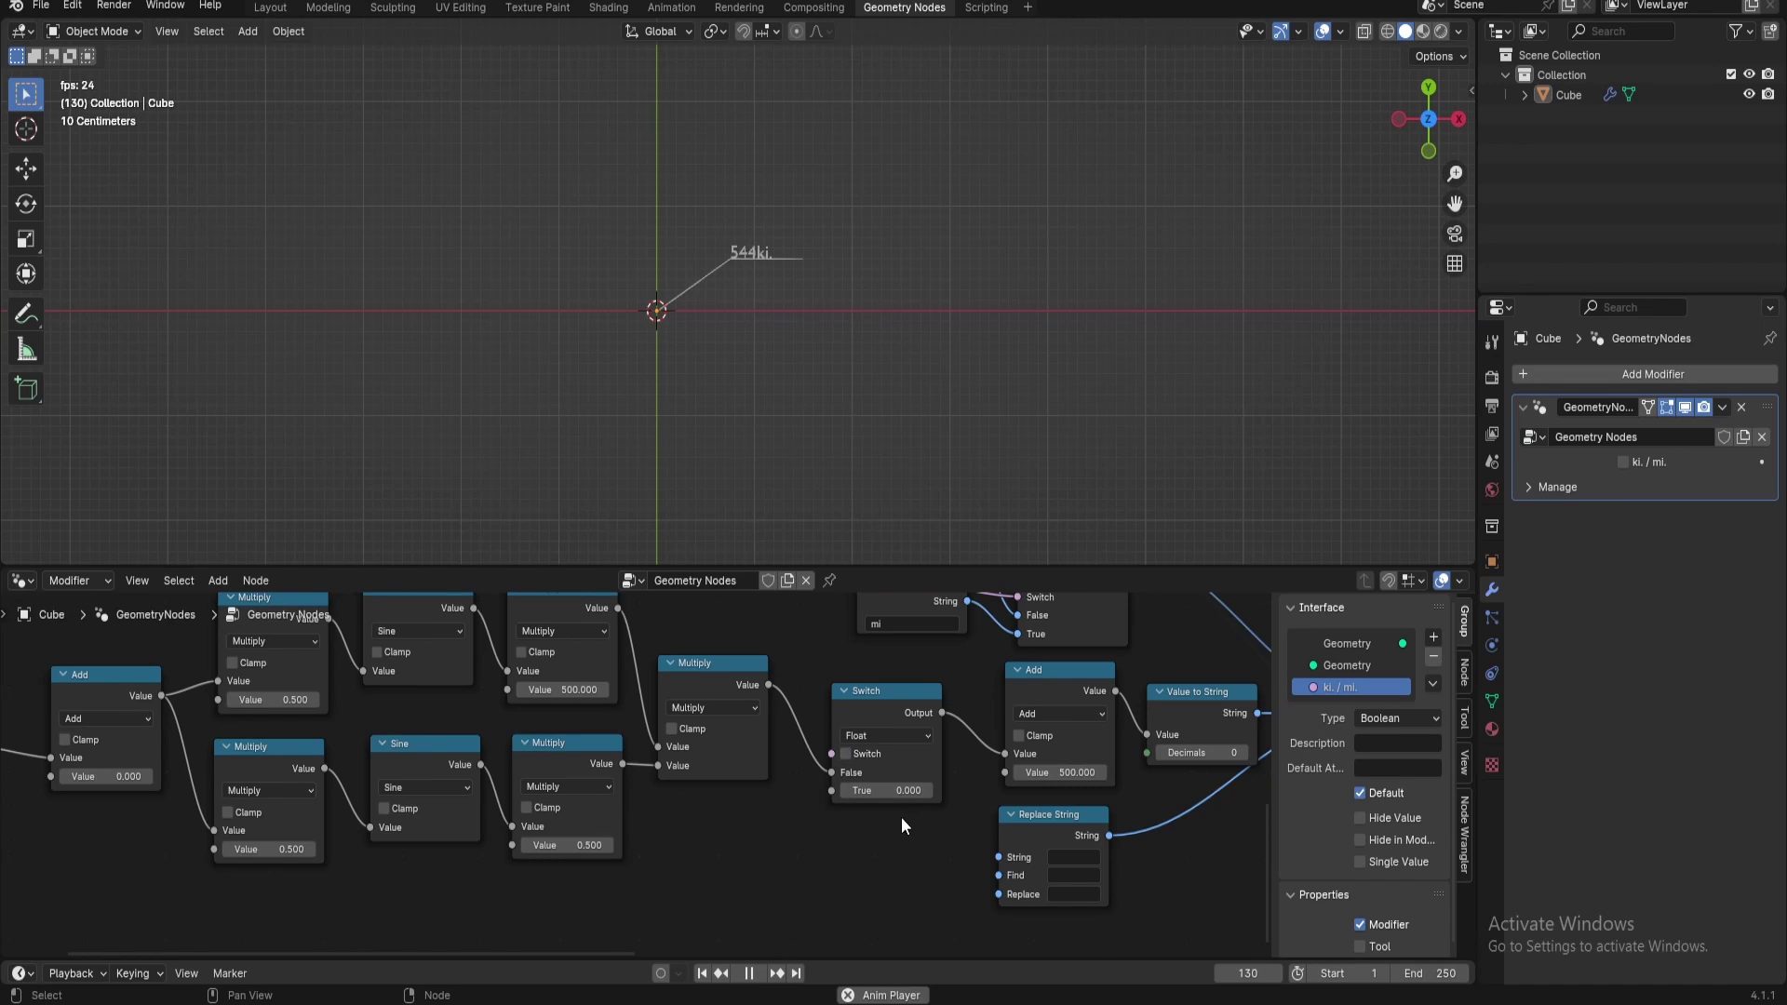
pyautogui.moveTo(904, 814); pyautogui.dragTo(762, 861, button='middle')
pyautogui.moveTo(688, 799); pyautogui.dragTo(618, 874)
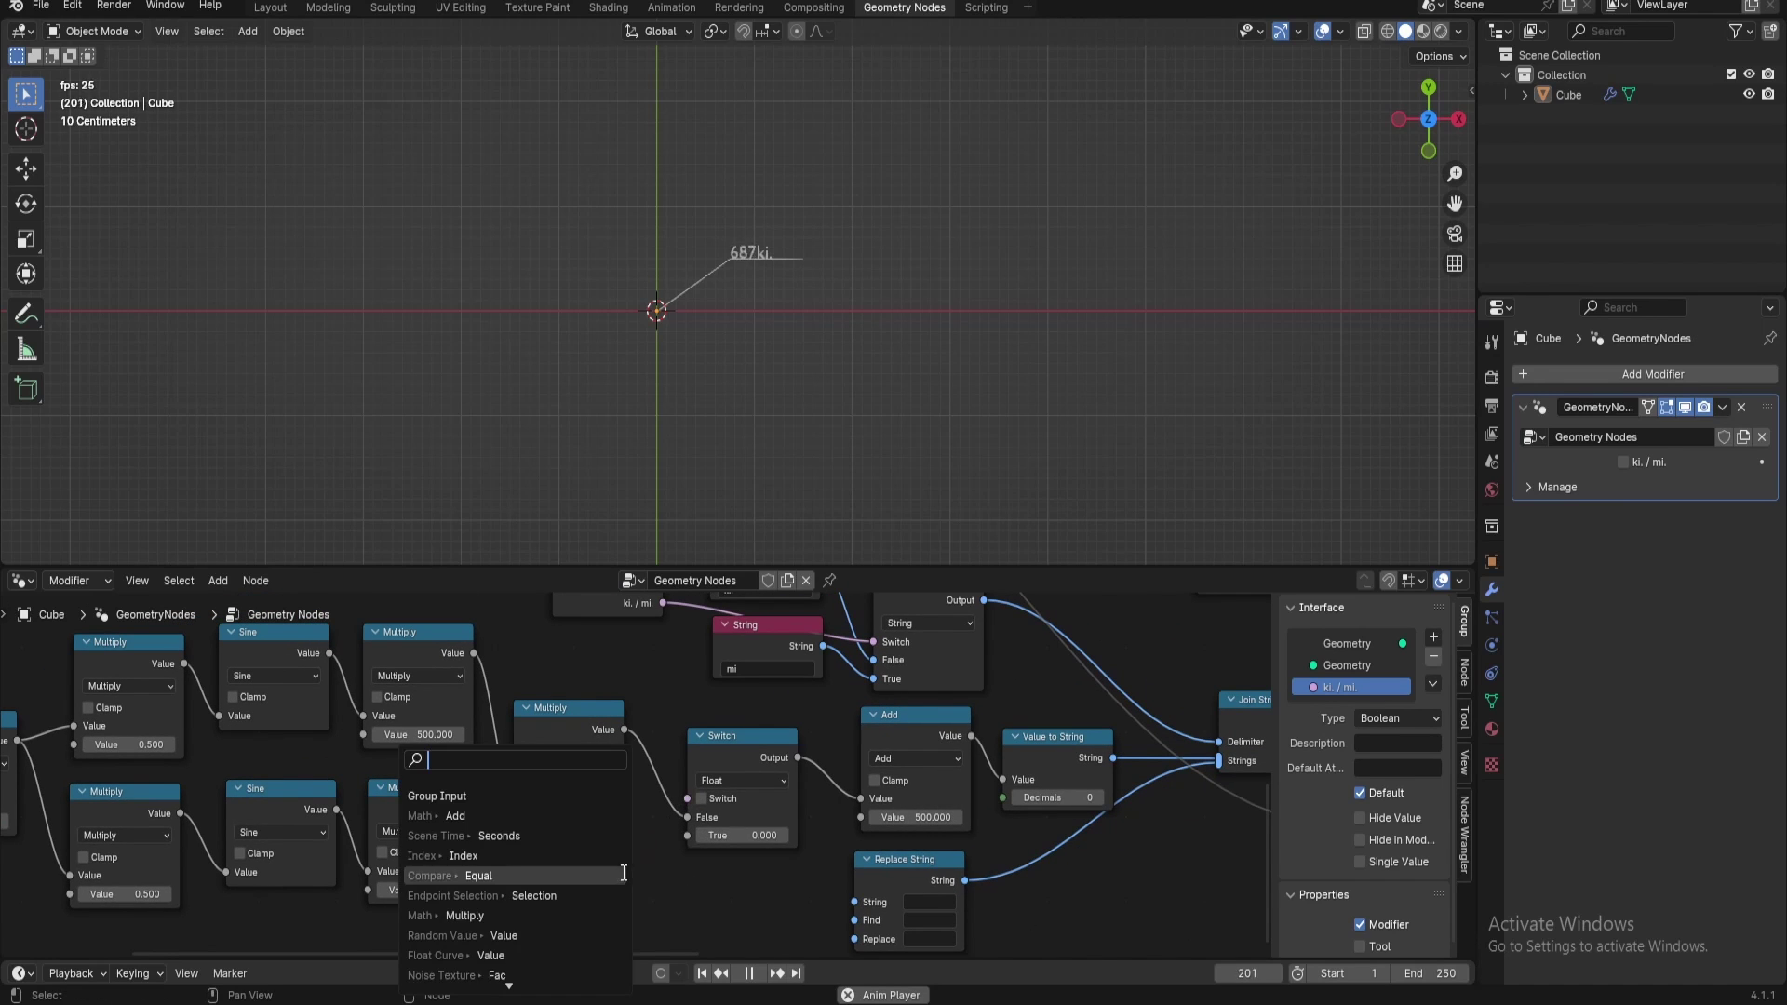
pyautogui.click(624, 657)
pyautogui.moveTo(625, 661); pyautogui.dragTo(638, 744, button='middle')
pyautogui.click(630, 697)
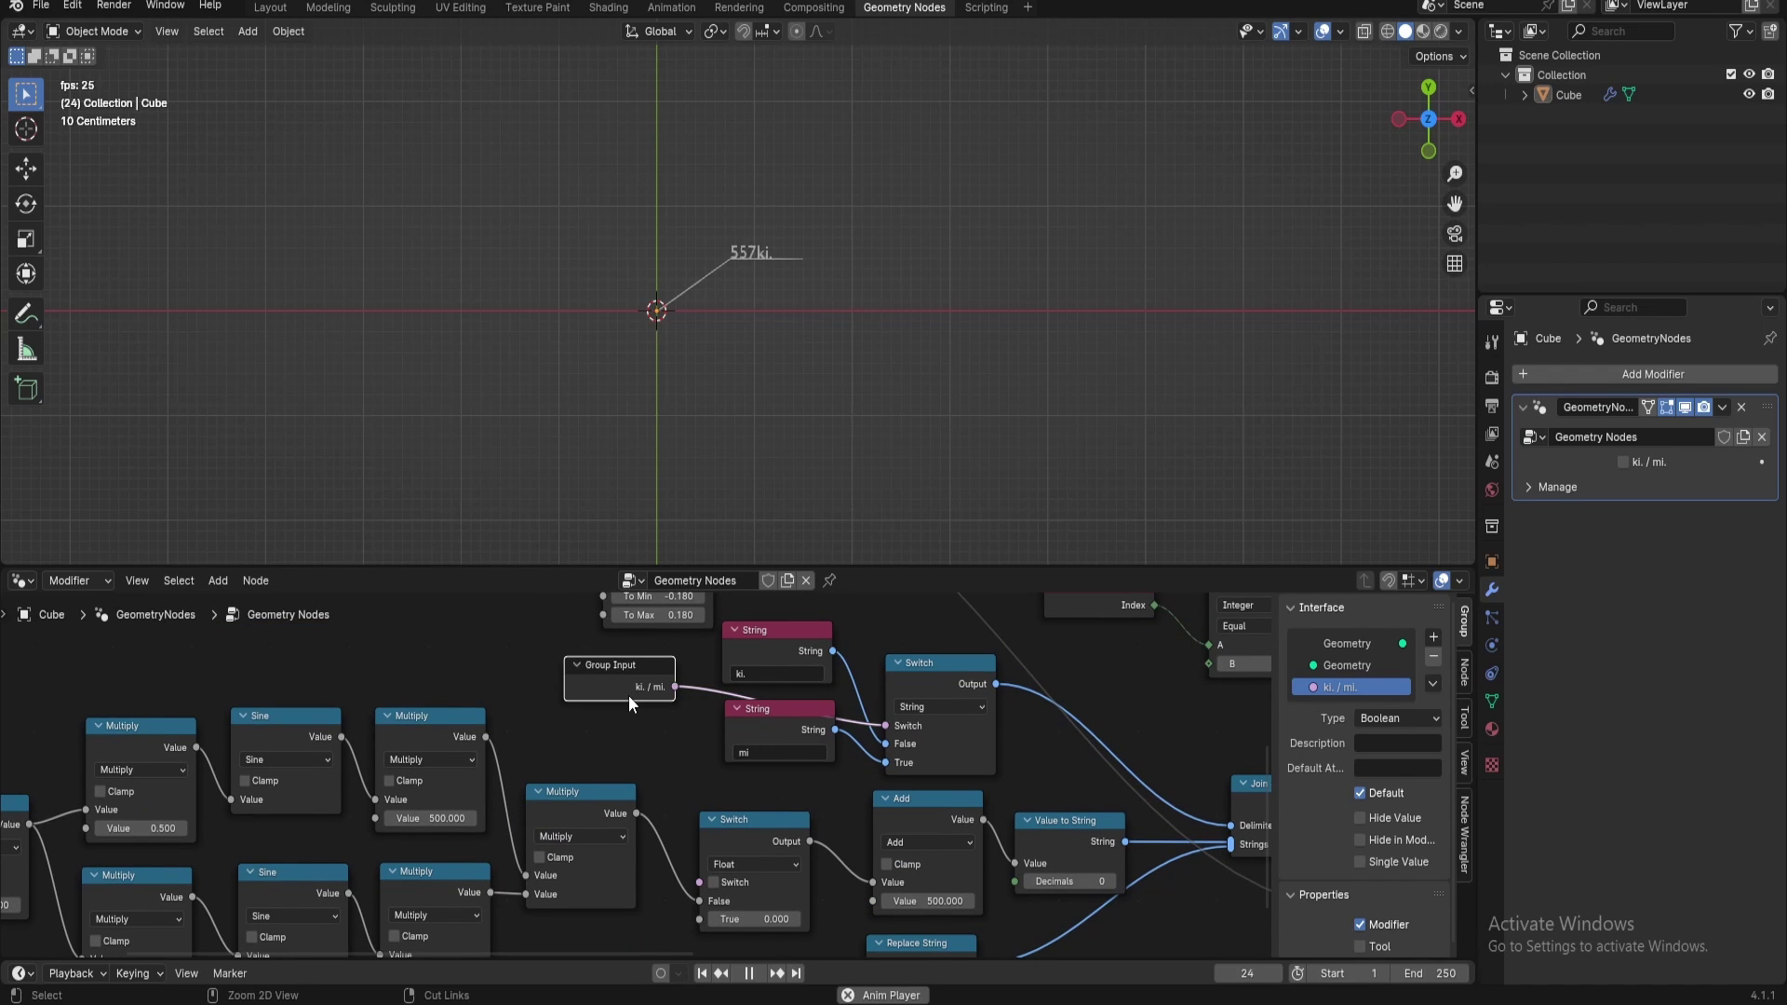
# Add a Group Input node below the Float Switch node and expose that node's Switch option as a new group input
pyautogui.scroll(-5, 642, 726)
pyautogui.hotkey('shift', 'a')
pyautogui.write('group')
pyautogui.press('Return')
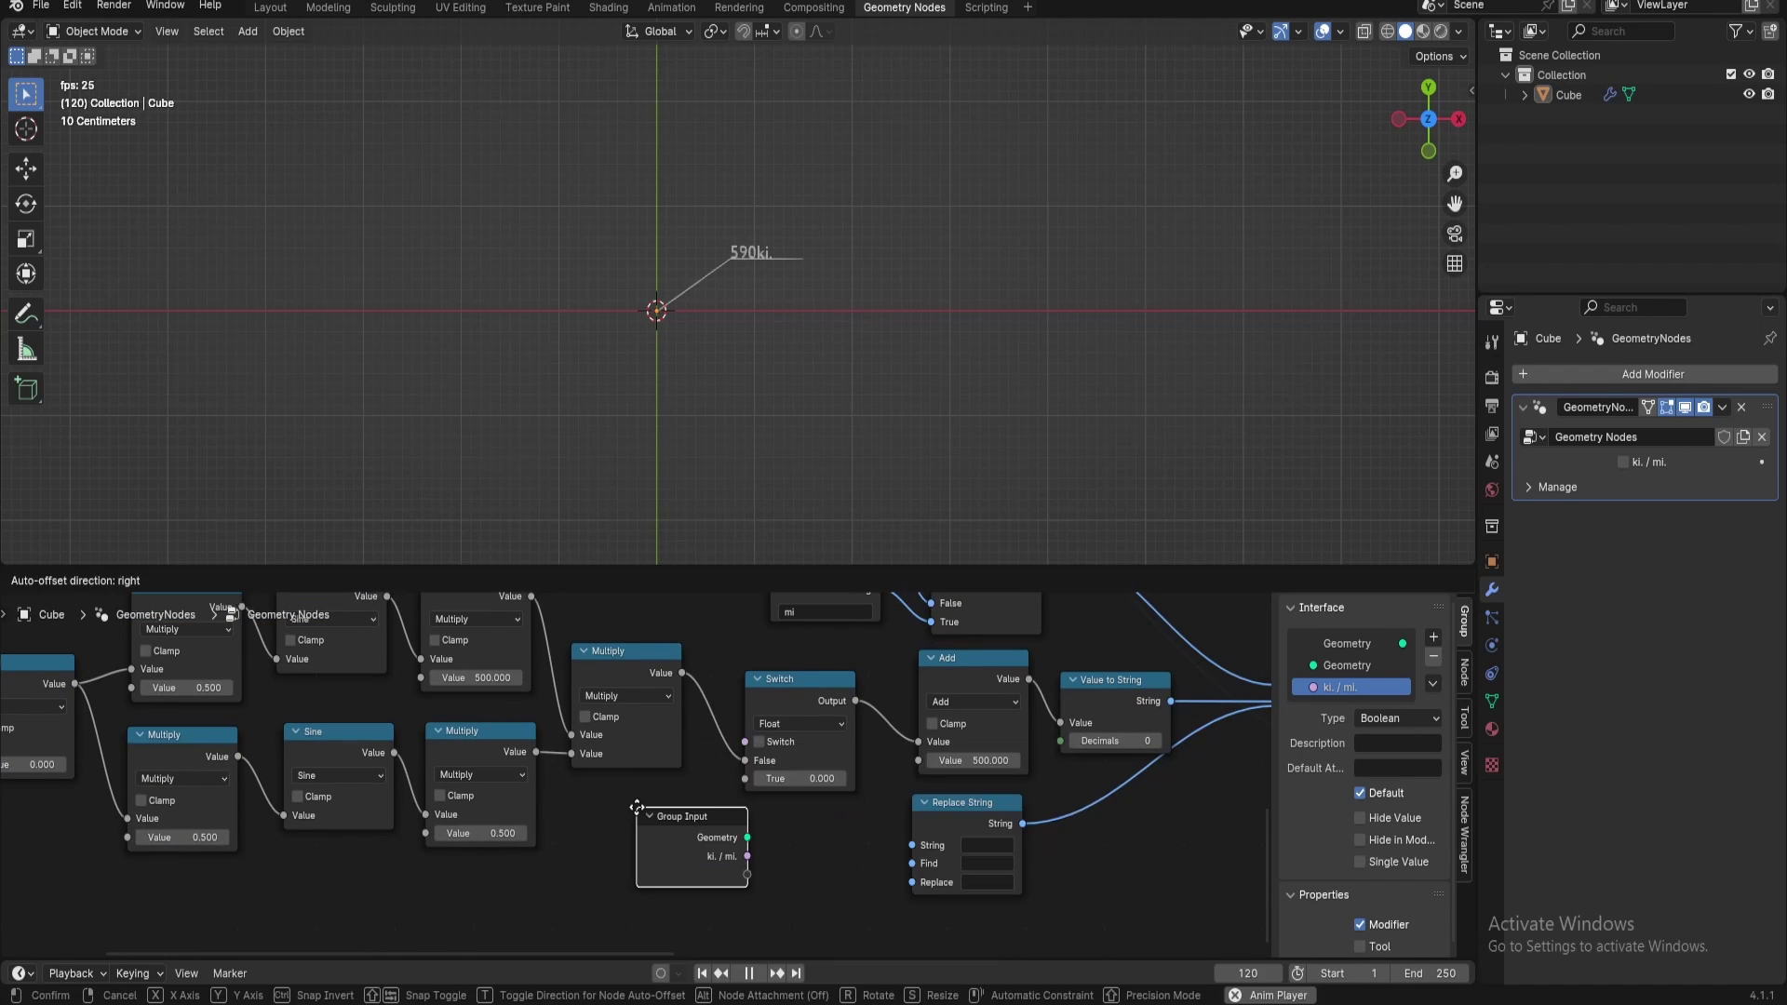
pyautogui.click(594, 790)
pyautogui.moveTo(745, 742); pyautogui.dragTo(700, 868)
# Rename the new Switch input in the node group interface as "Oscillation"
pyautogui.click(1349, 708)
pyautogui.doubleClick(1350, 708)
pyautogui.write('Osc')
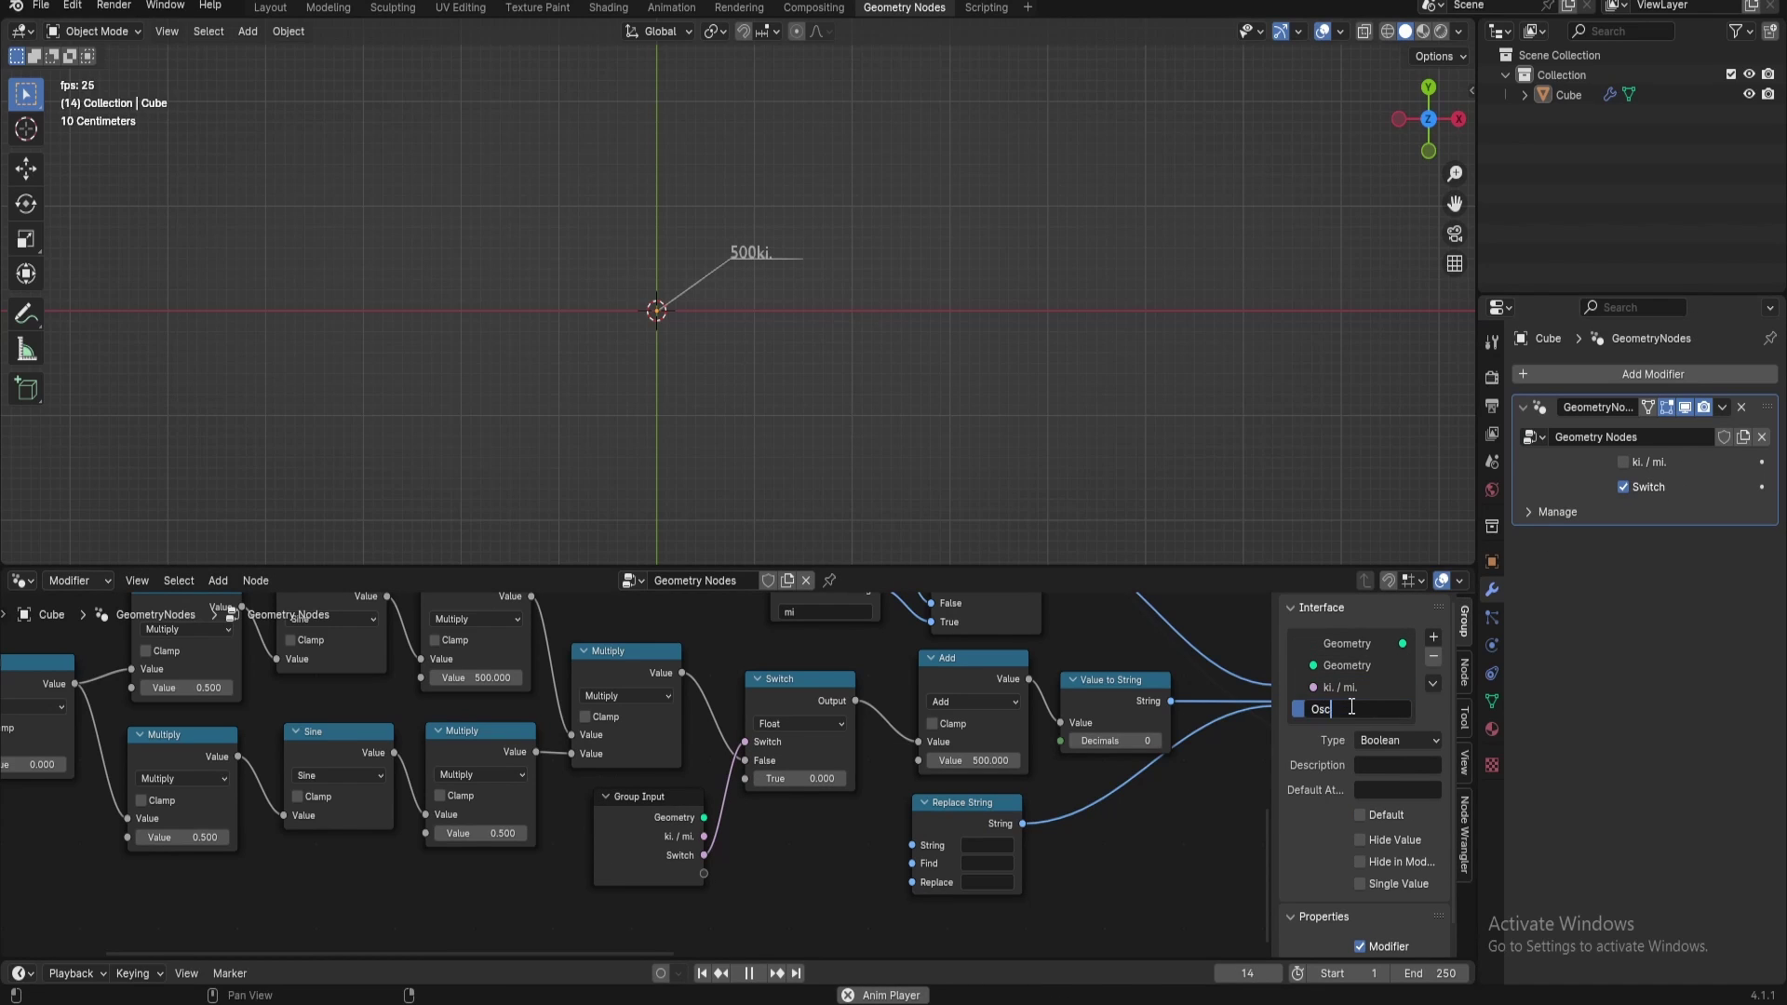
pyautogui.write('illation')
pyautogui.press('Return')
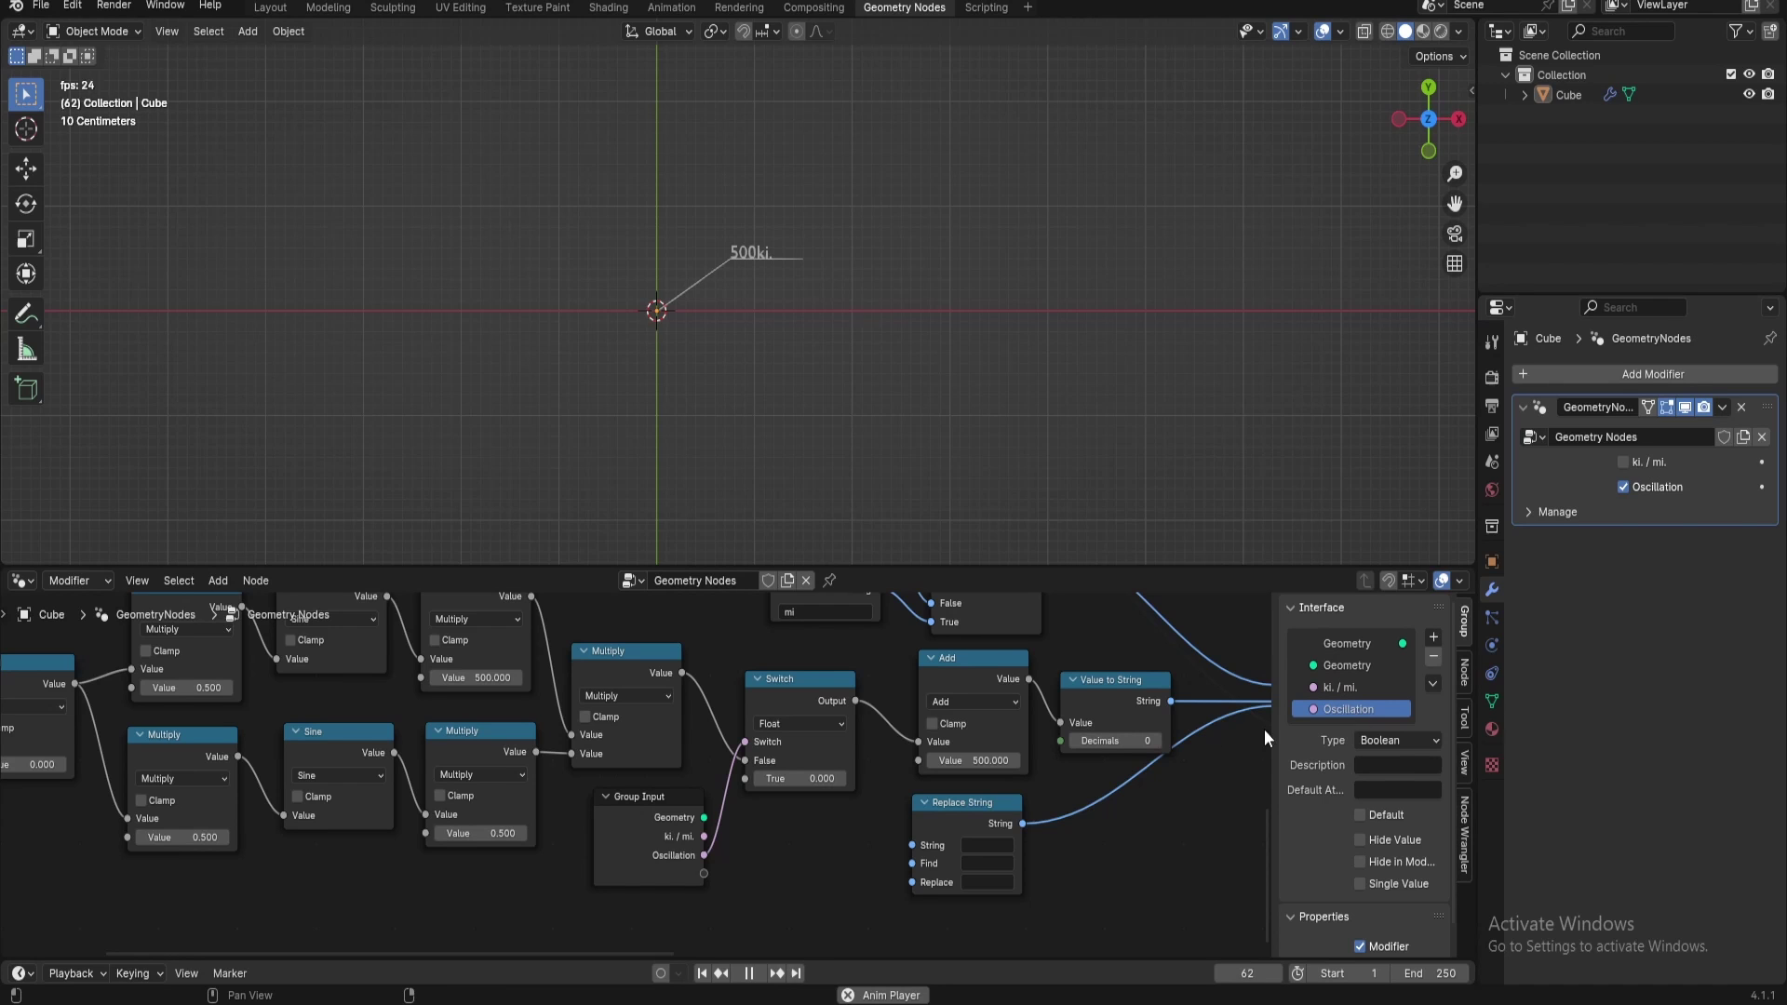
# Add a Group Input node beside the Add node feeding Map Range and expose that Add node's first Value as a new input
pyautogui.scroll(-5, 1116, 759)
pyautogui.moveTo(991, 755); pyautogui.dragTo(896, 943, button='middle')
pyautogui.moveTo(361, 653); pyautogui.dragTo(672, 768, button='middle')
pyautogui.hotkey('shift', 'a')
pyautogui.write('group i')
pyautogui.press('Return')
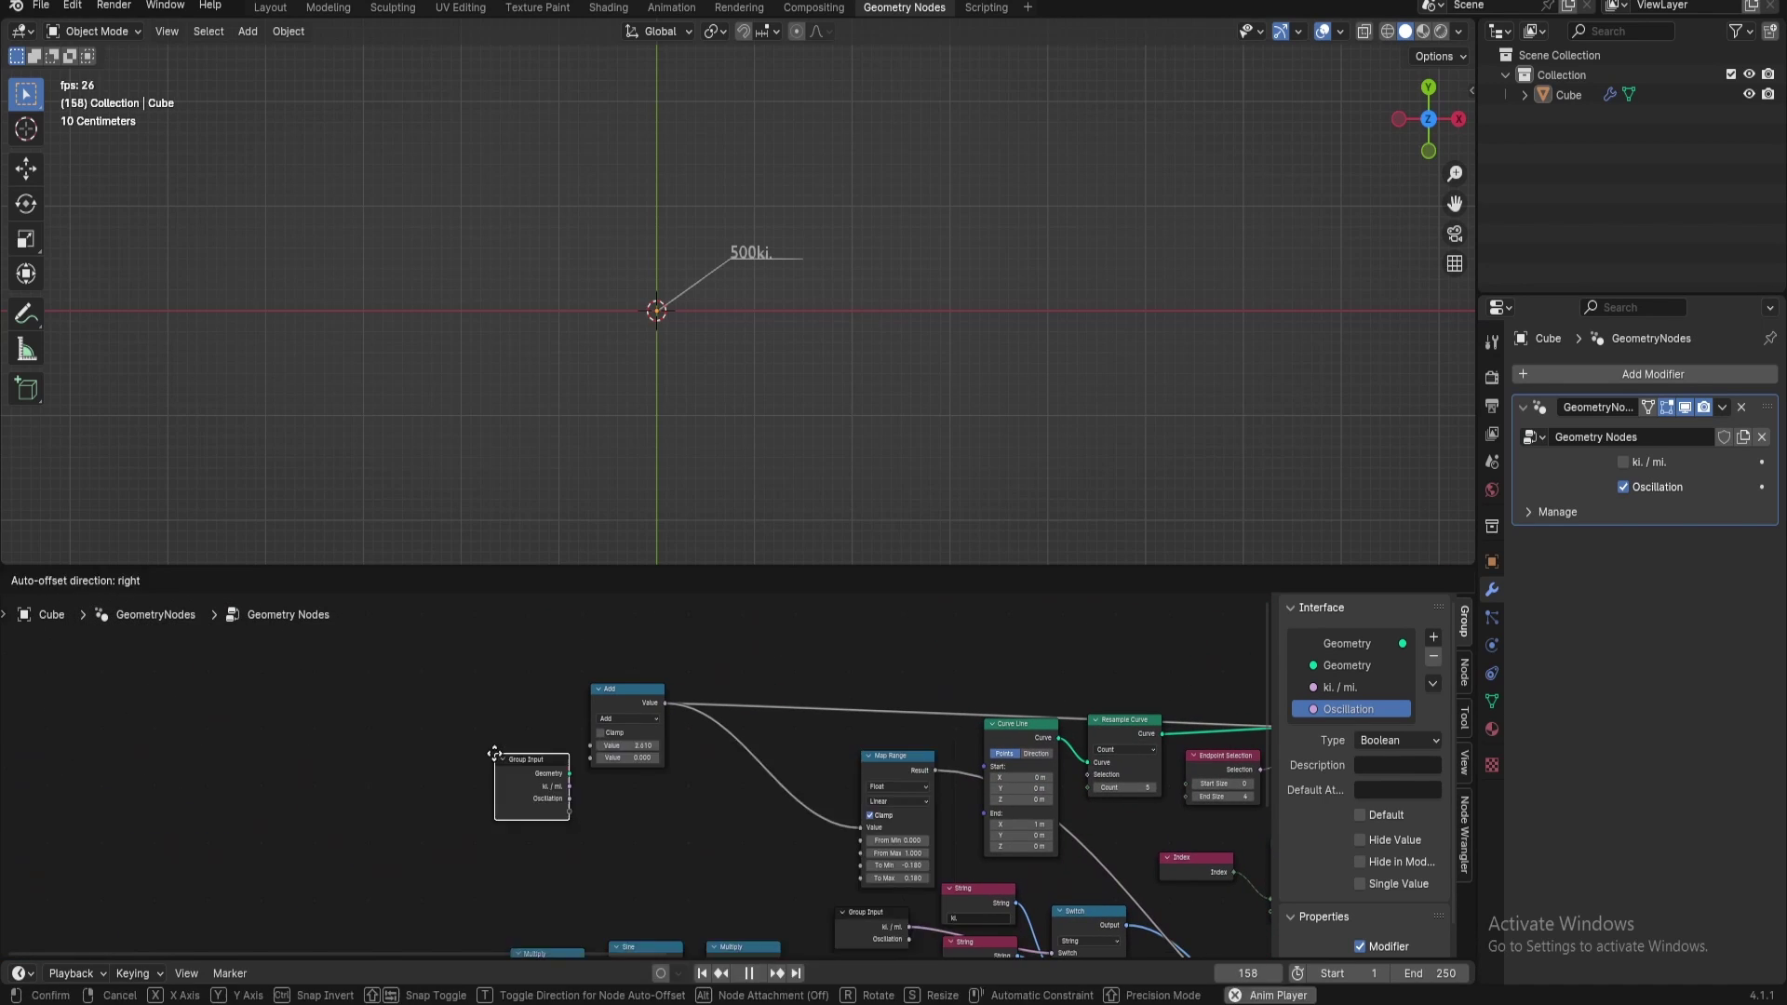
pyautogui.click(451, 689)
pyautogui.scroll(2, 501, 729)
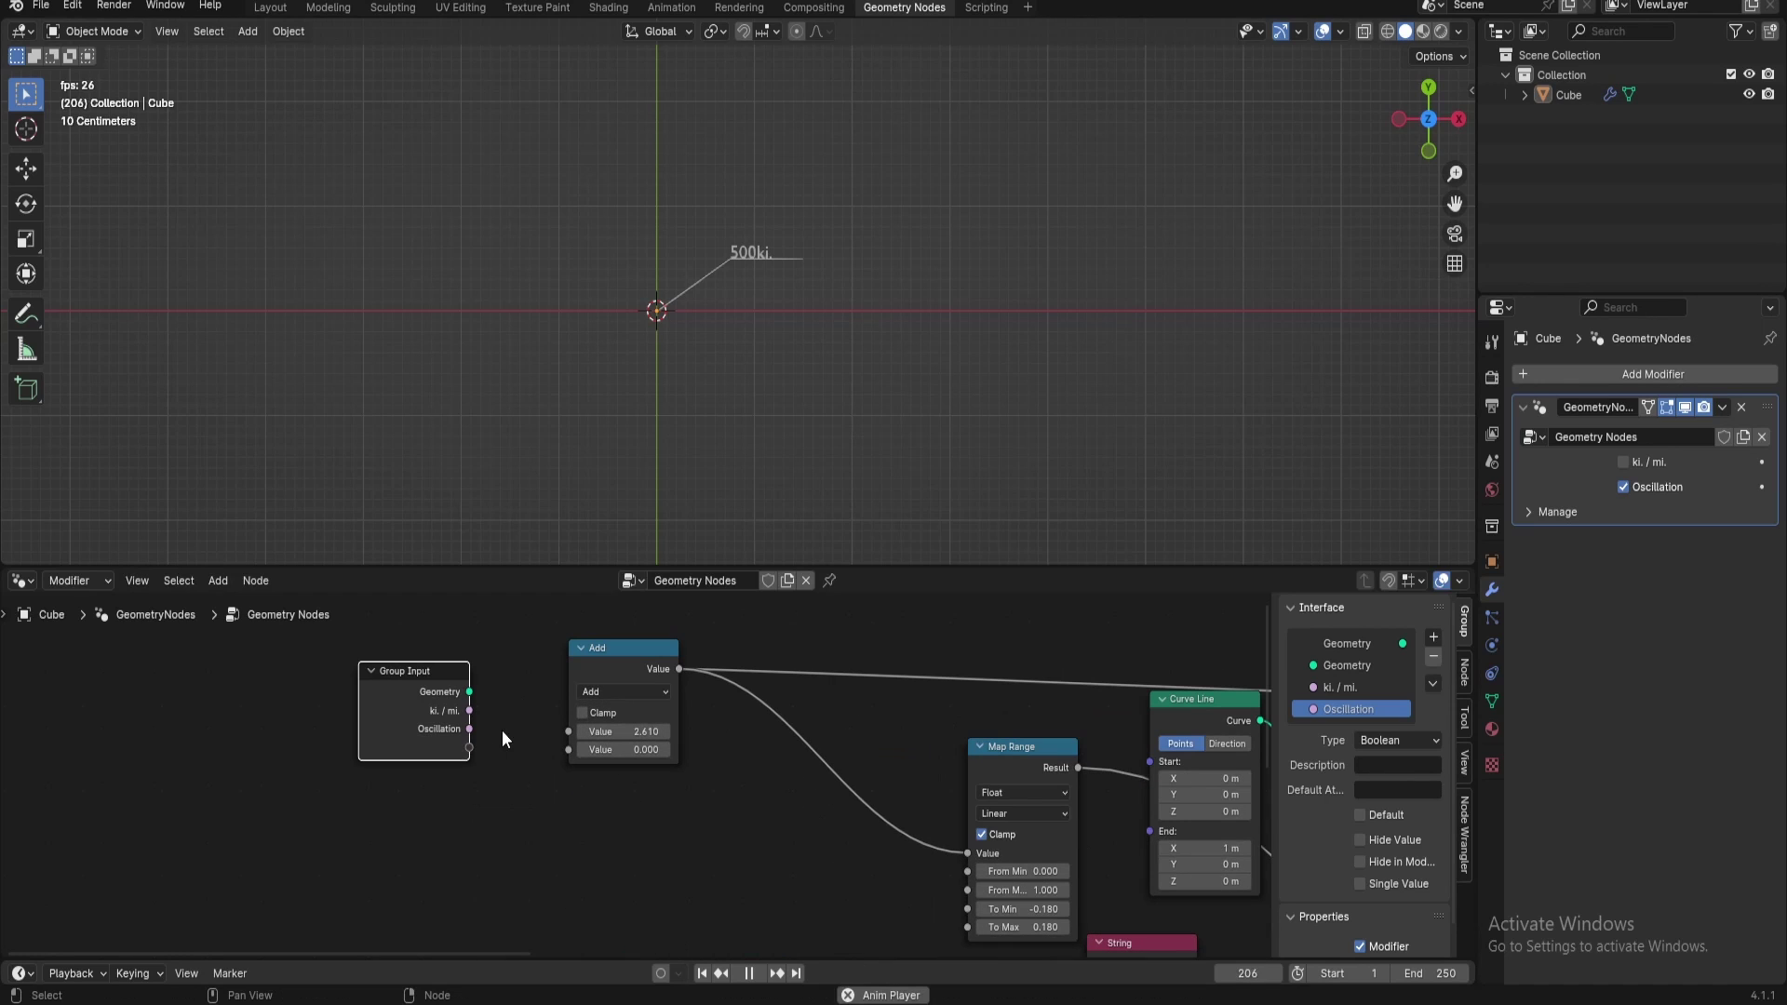
pyautogui.moveTo(568, 731); pyautogui.dragTo(470, 747)
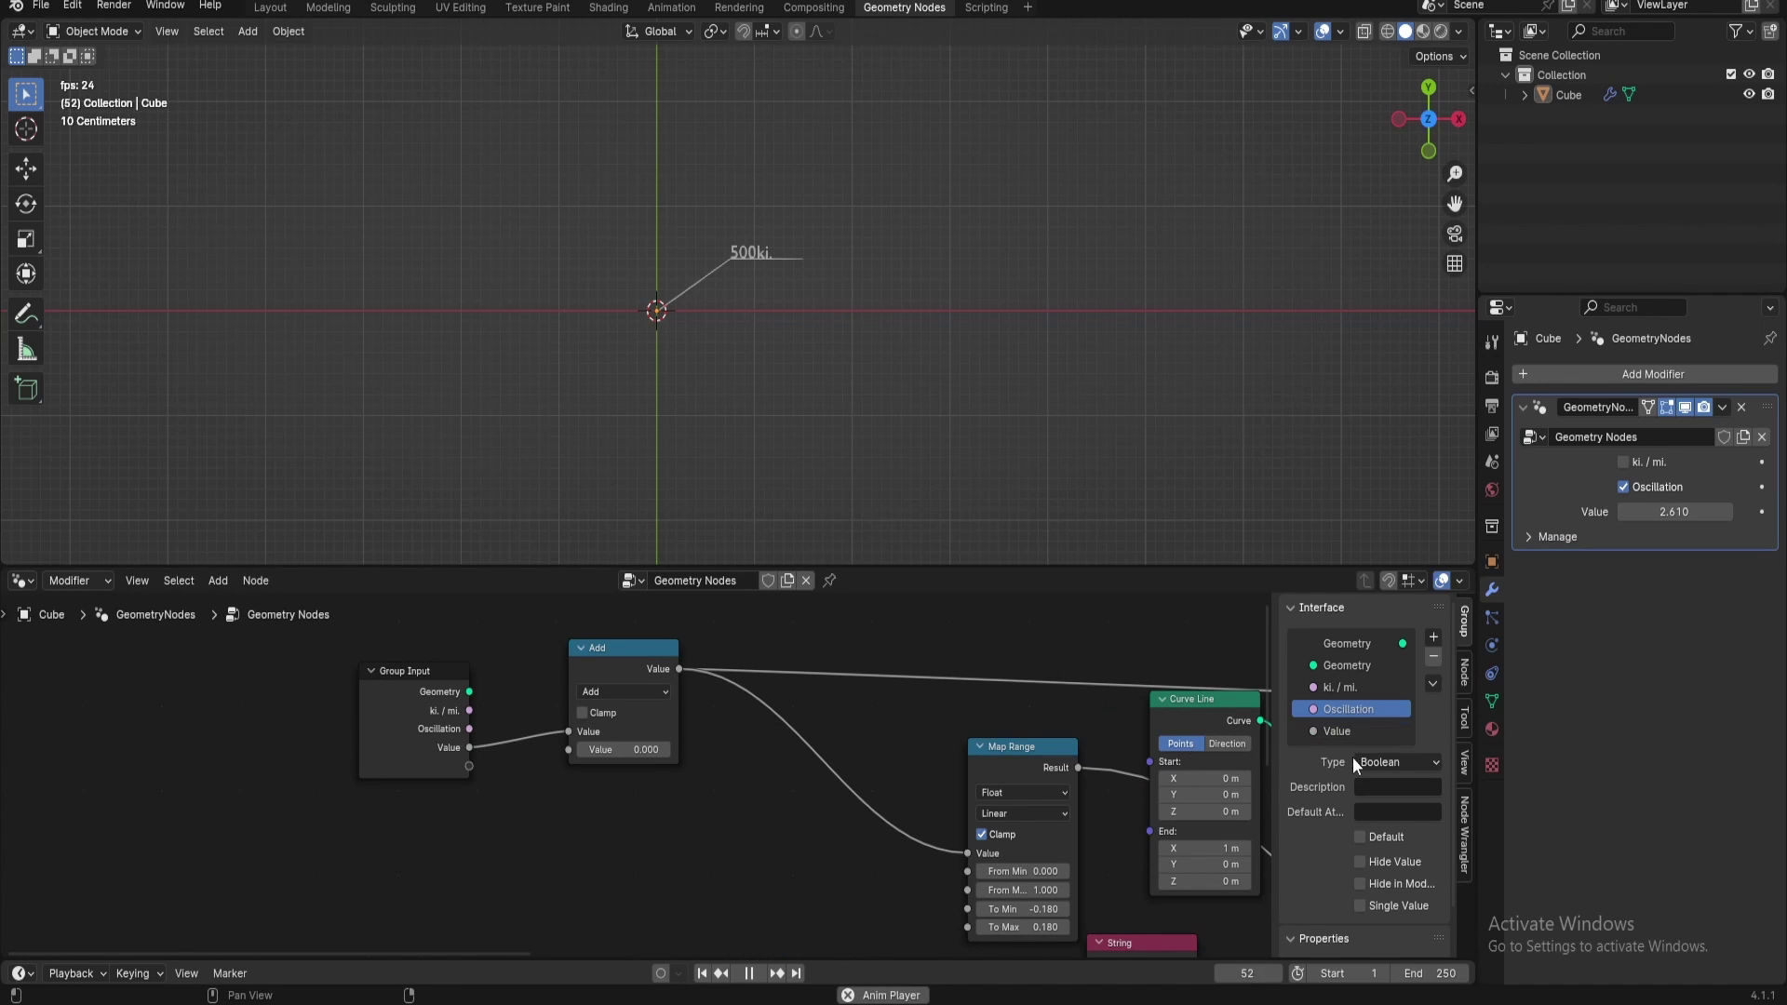
# Rename the new Value input in the node group interface as "Shrink . Grow"
pyautogui.click(1342, 730)
pyautogui.doubleClick(1343, 731)
pyautogui.write('A')
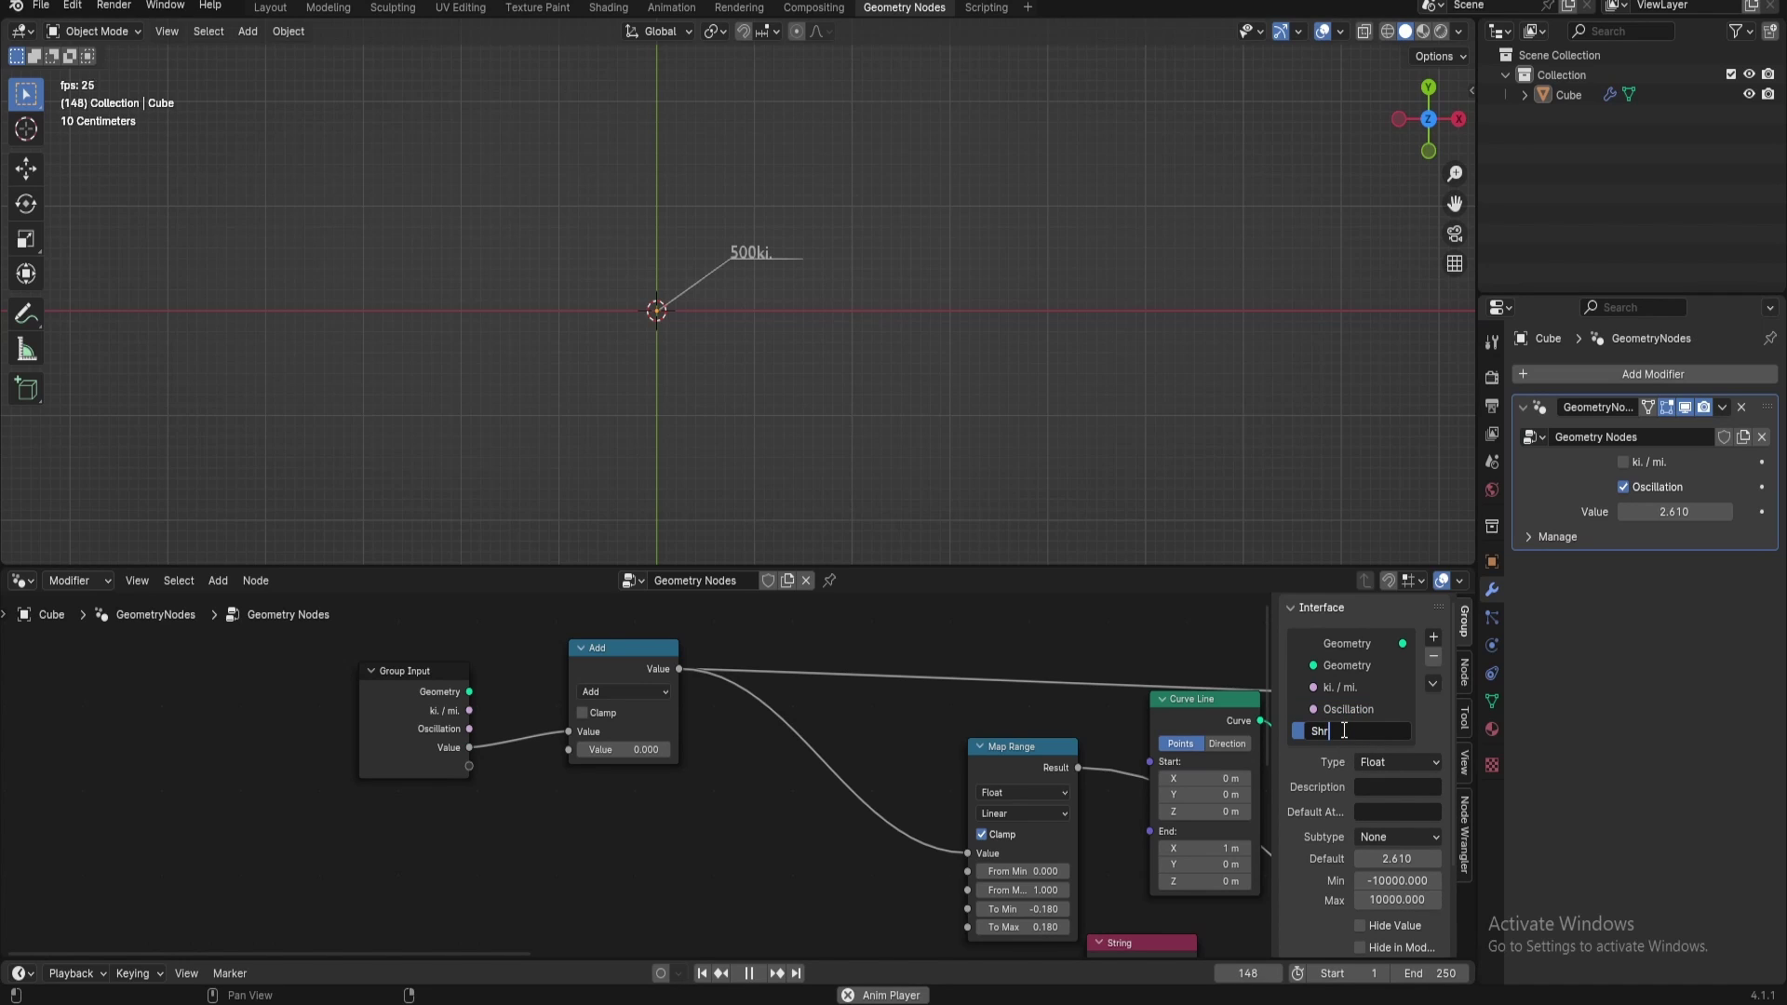
pyautogui.write('hrink . Grow')
pyautogui.press('Return')
# Set the Shrink . Grow input's default to 0, minimum to 0 and maximum to 1
pyautogui.scroll(-3, 1361, 731)
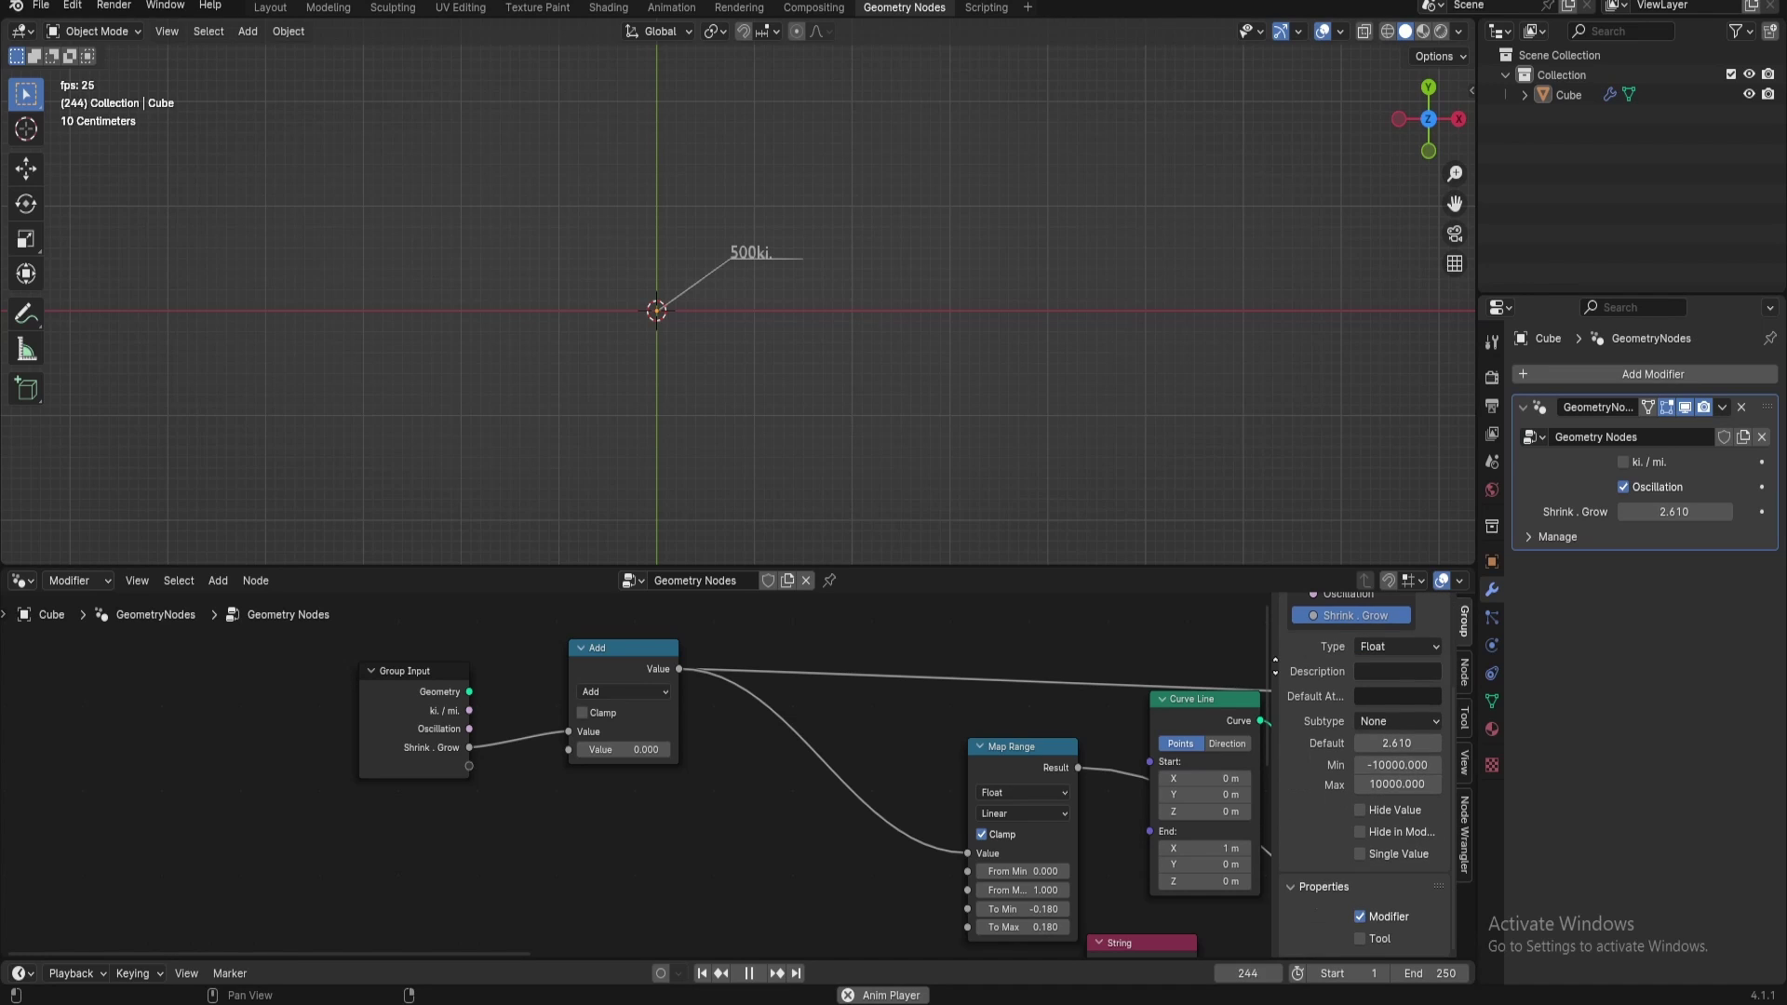
pyautogui.click(1390, 745)
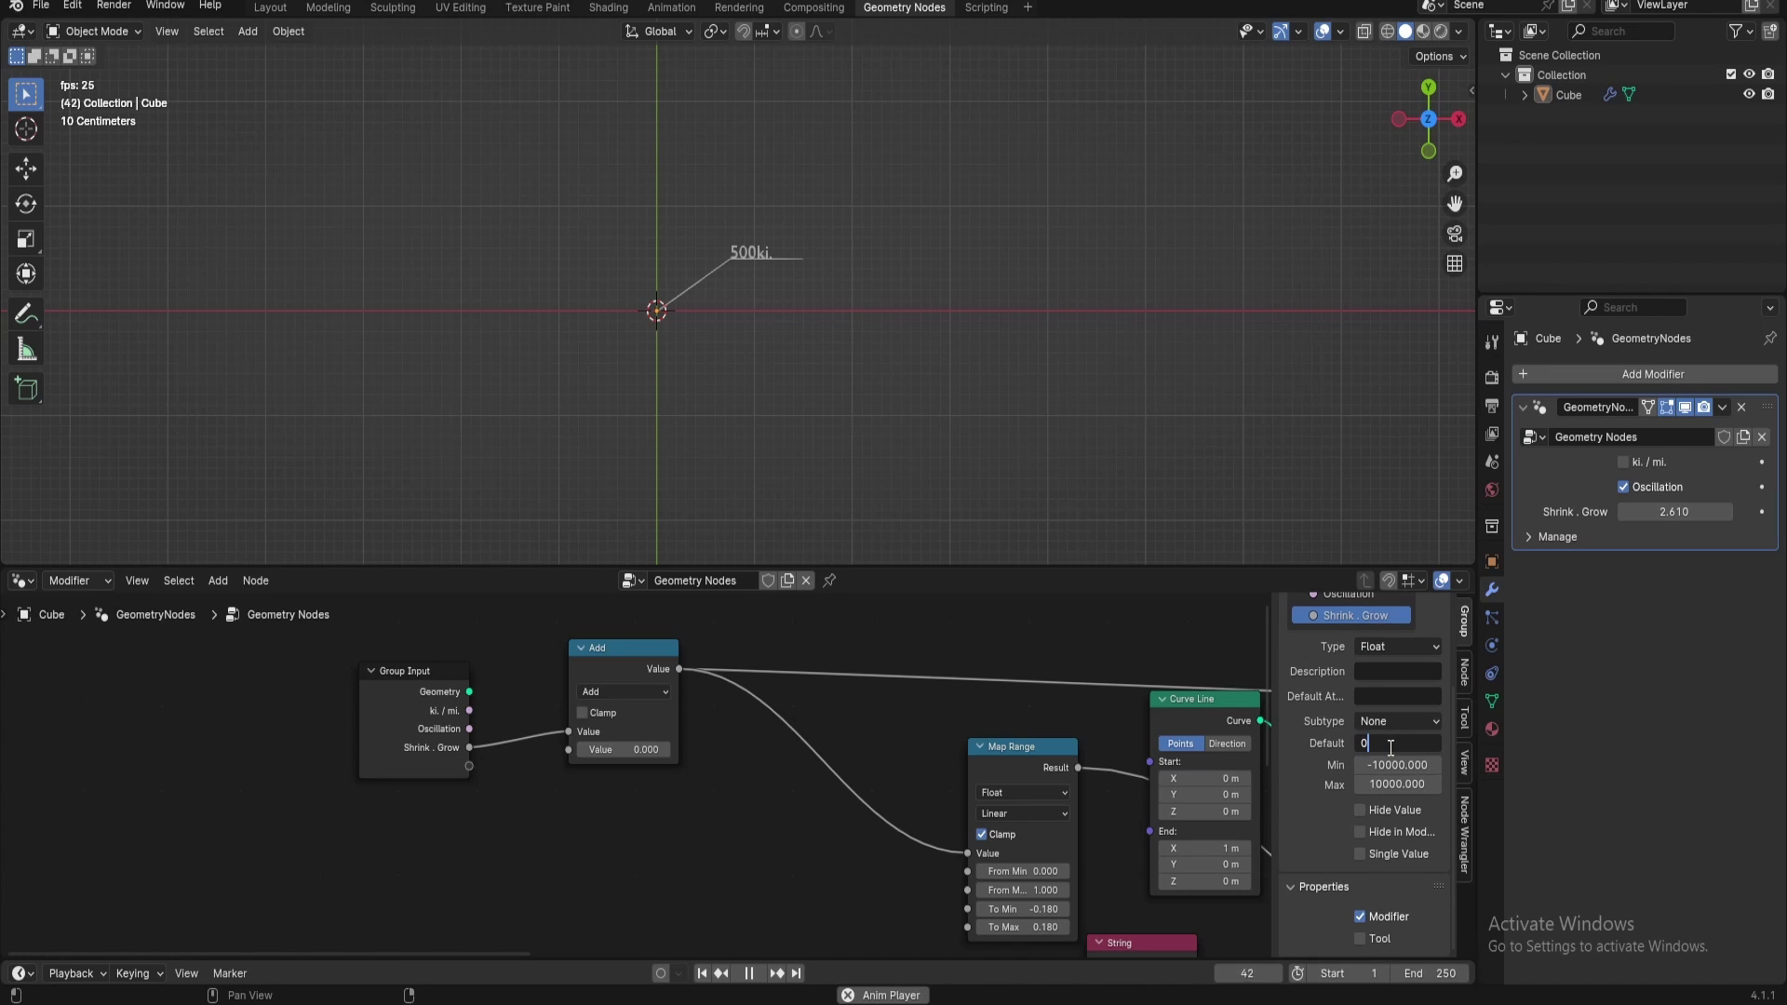
pyautogui.write('0')
pyautogui.press('Return')
pyautogui.click(1390, 764)
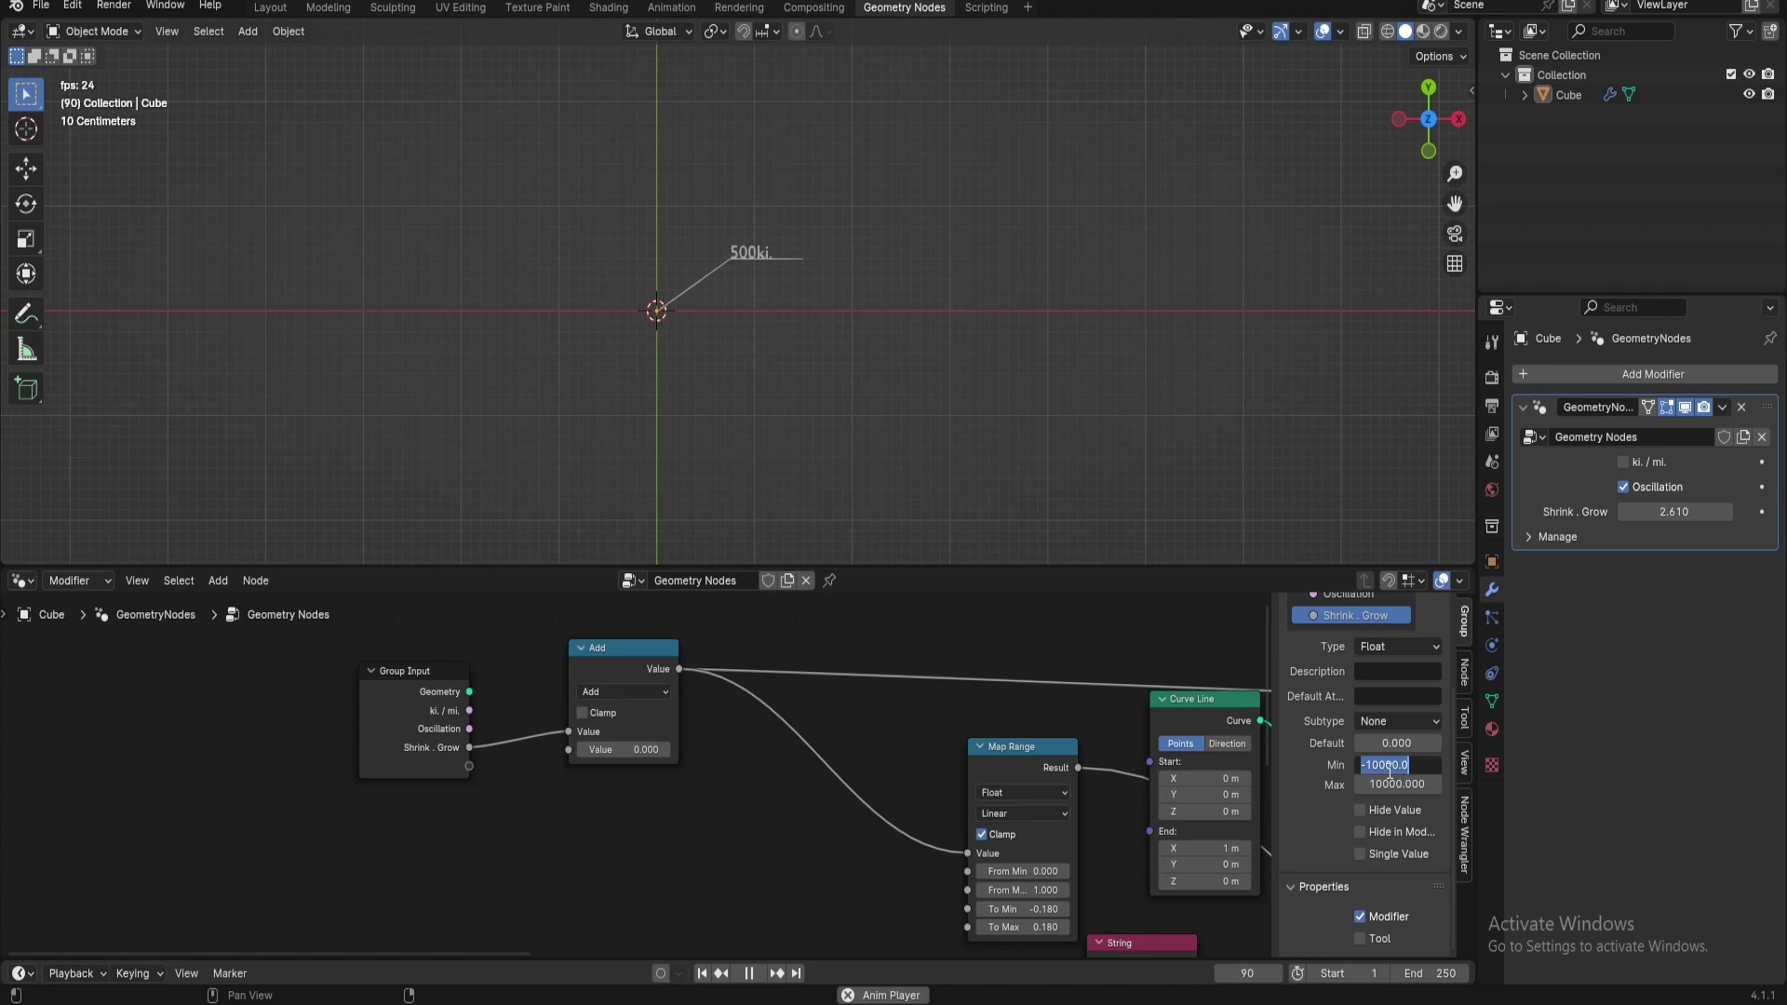
pyautogui.write('0')
pyautogui.press('Return')
pyautogui.click(1391, 785)
pyautogui.write('1')
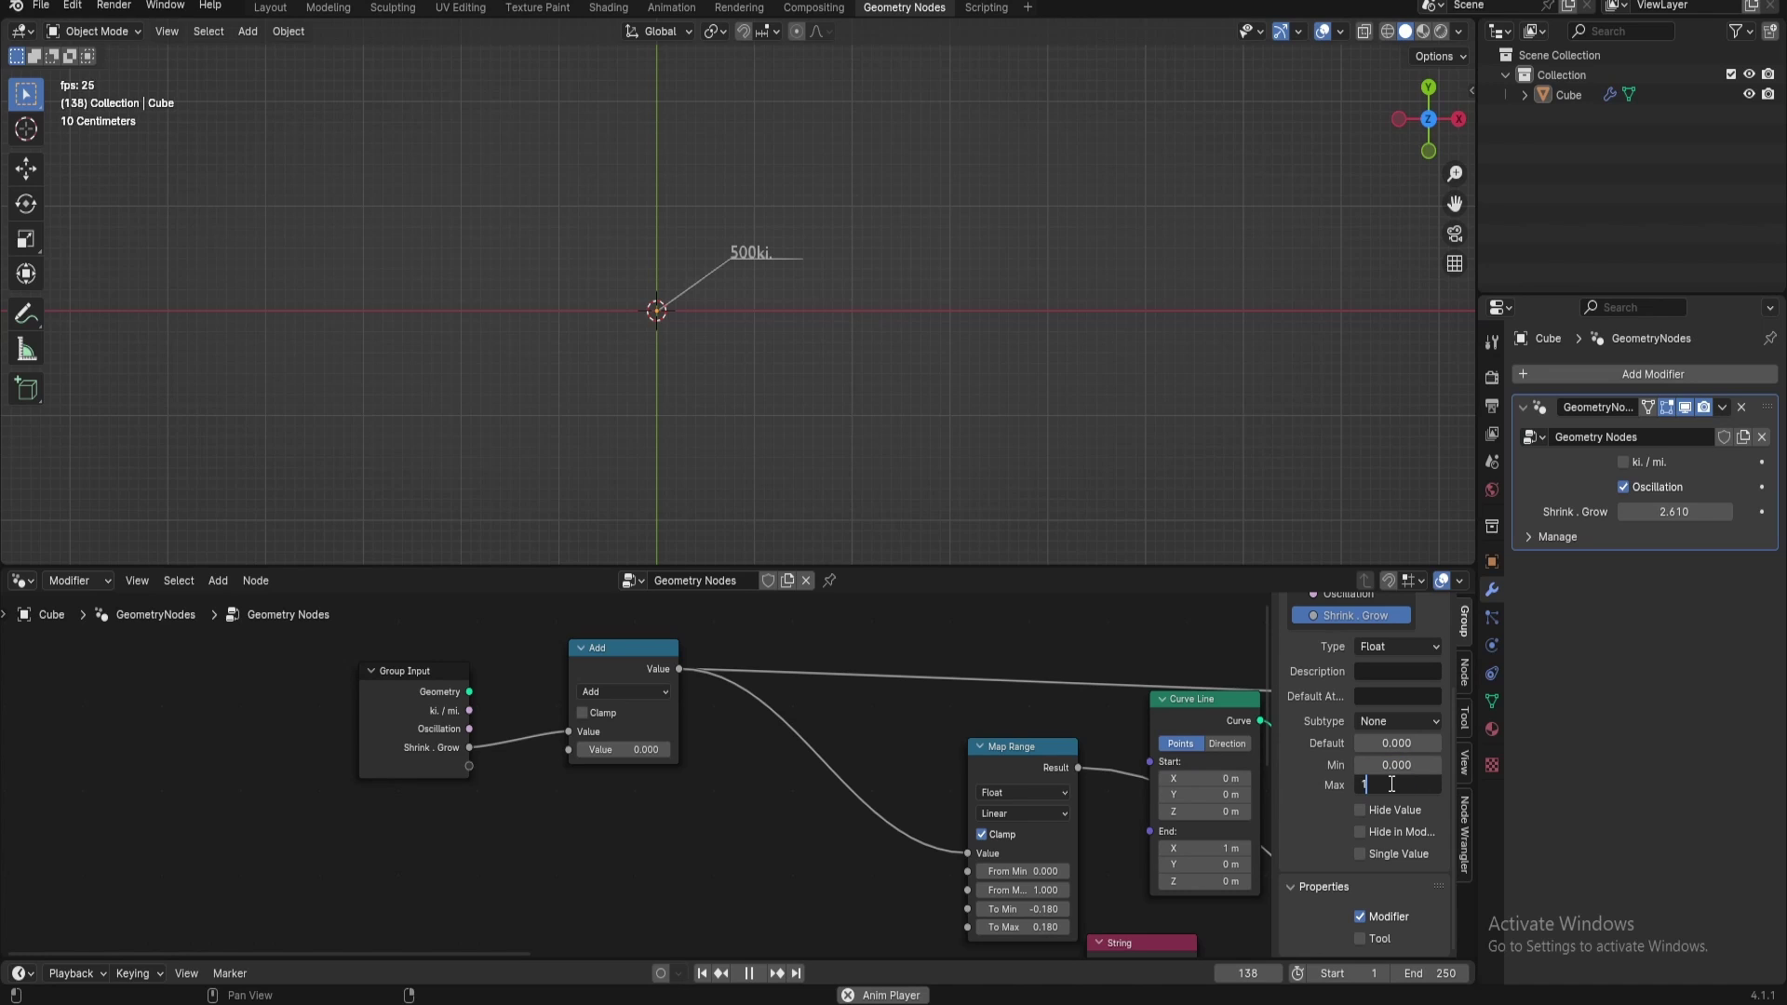
pyautogui.press('Return')
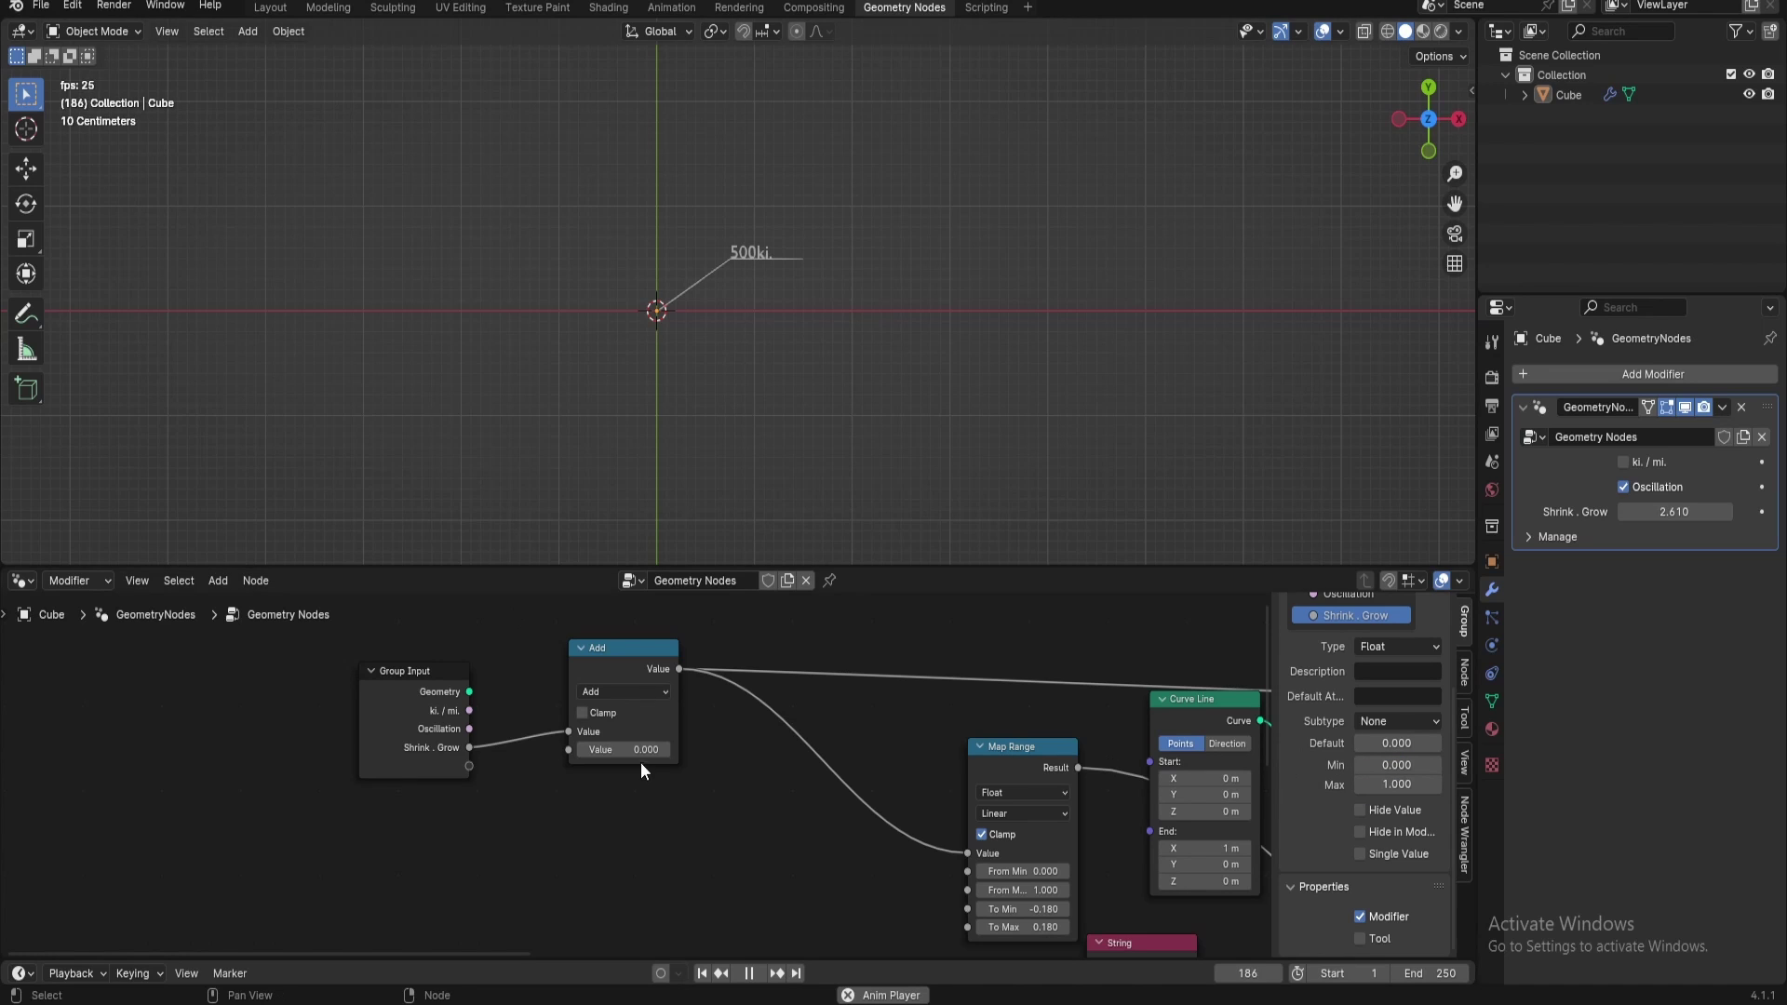
# Raise the modifier's Shrink . Grow value to 1 and restart the animation playback
pyautogui.moveTo(1681, 512); pyautogui.dragTo(1763, 517)
pyautogui.press('space')
pyautogui.press('space')
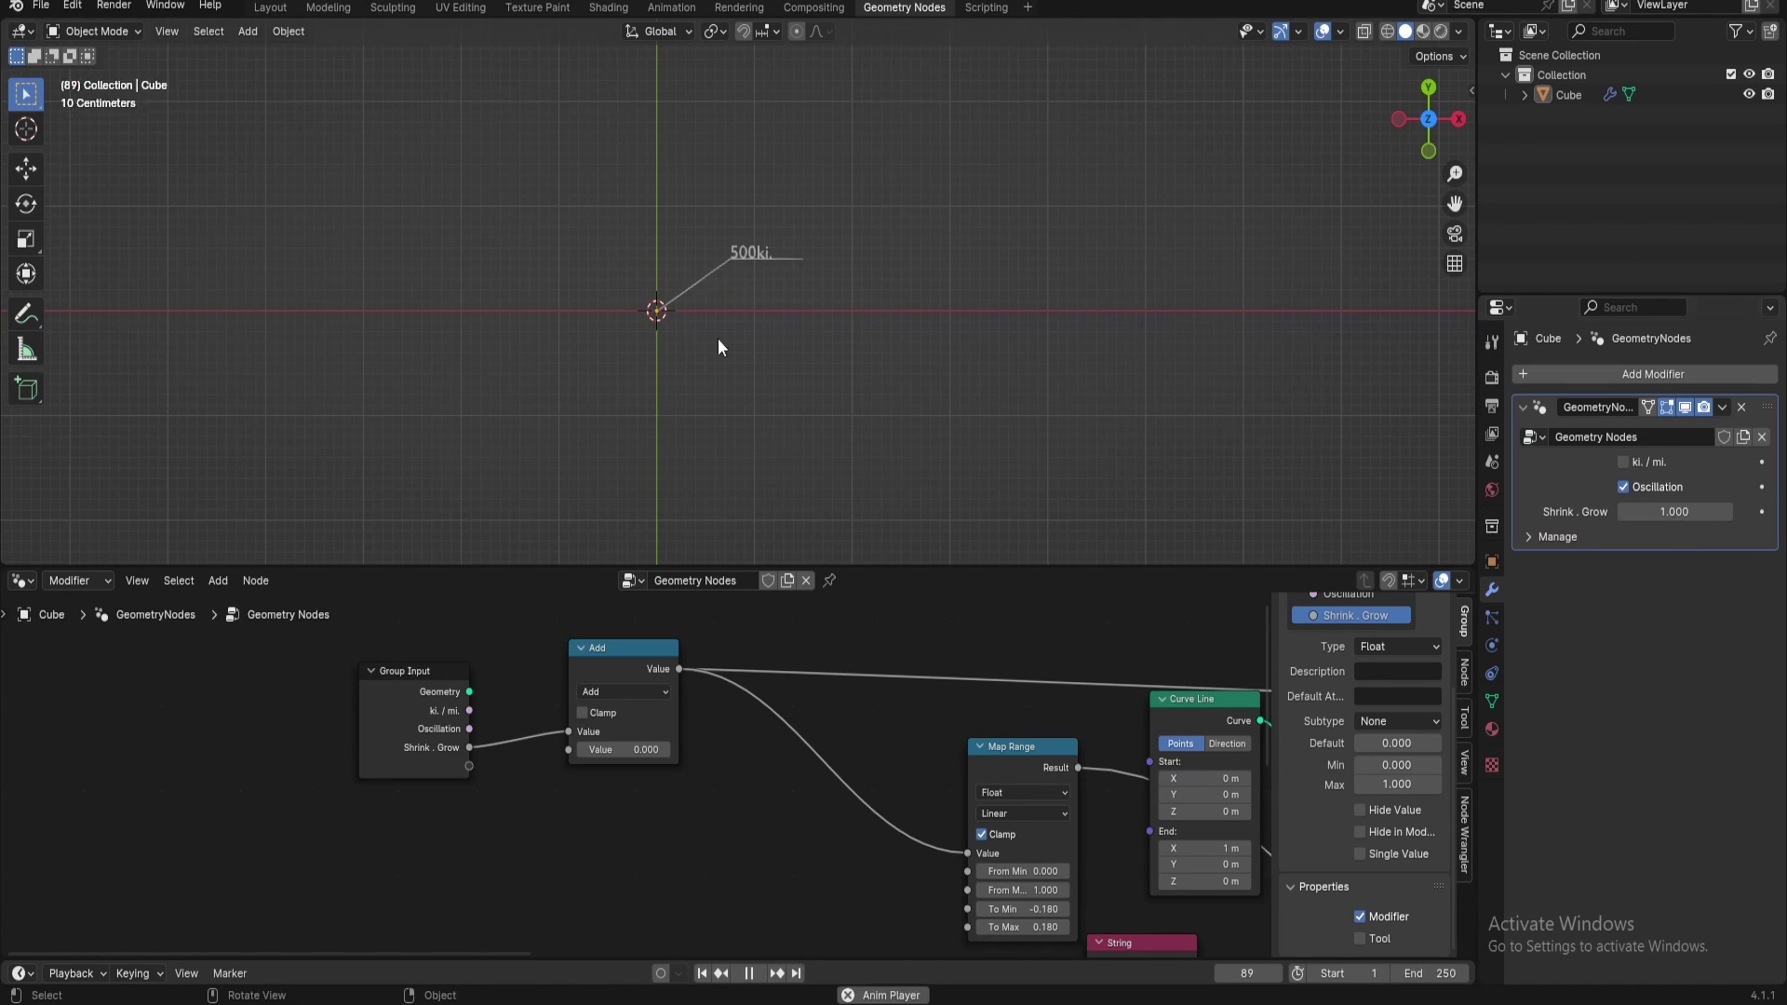
# Switch the viewport to rendered shading and enable Bloom in the EEVEE render settings
pyautogui.click(1443, 31)
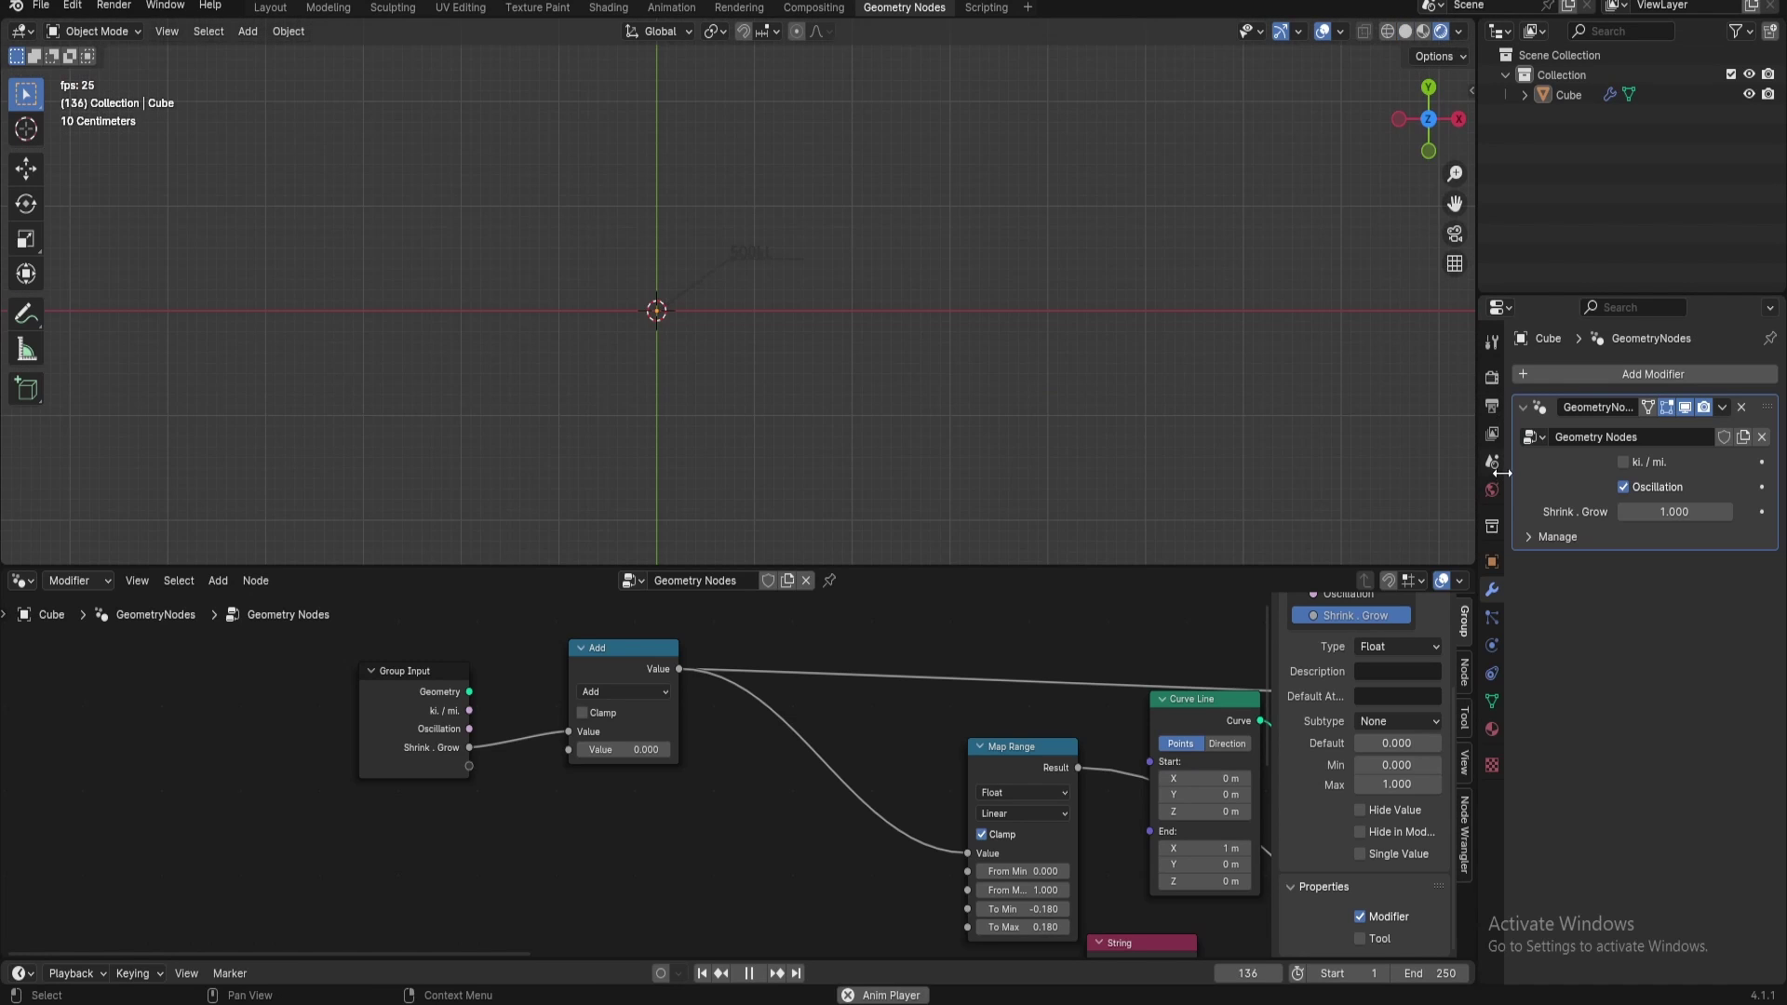
pyautogui.click(1492, 377)
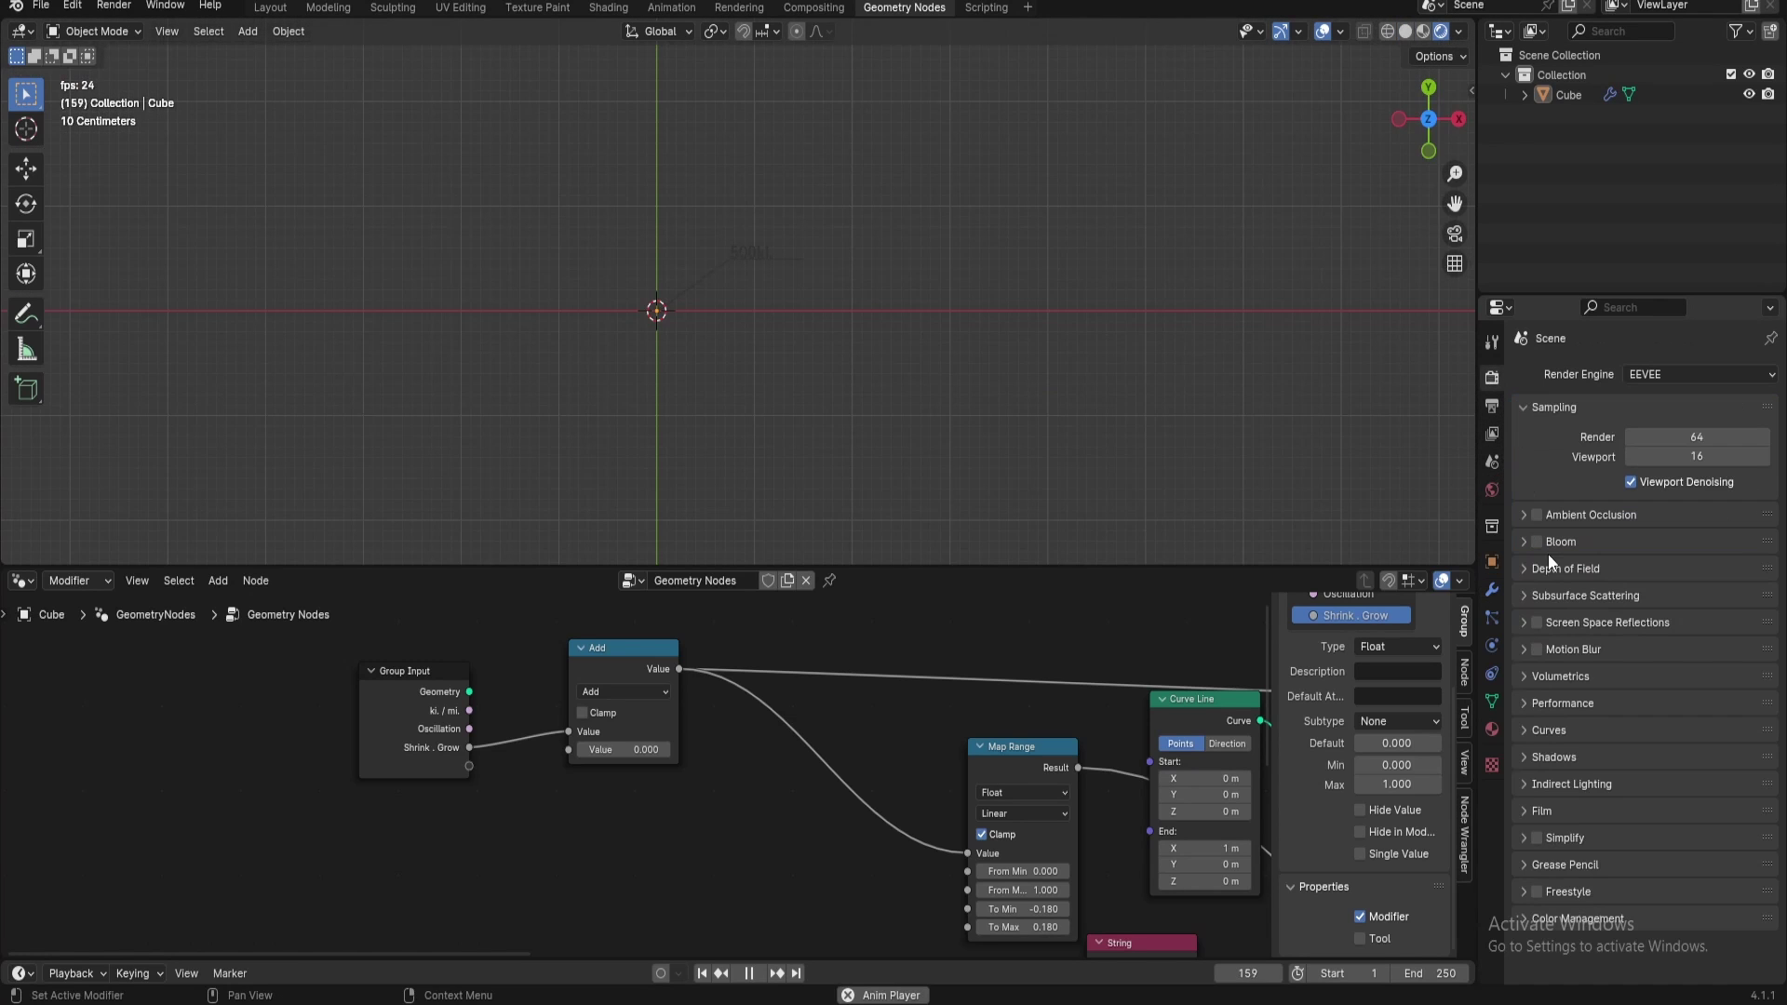
# Set the World background color to black with a Value of 0
pyautogui.click(1495, 488)
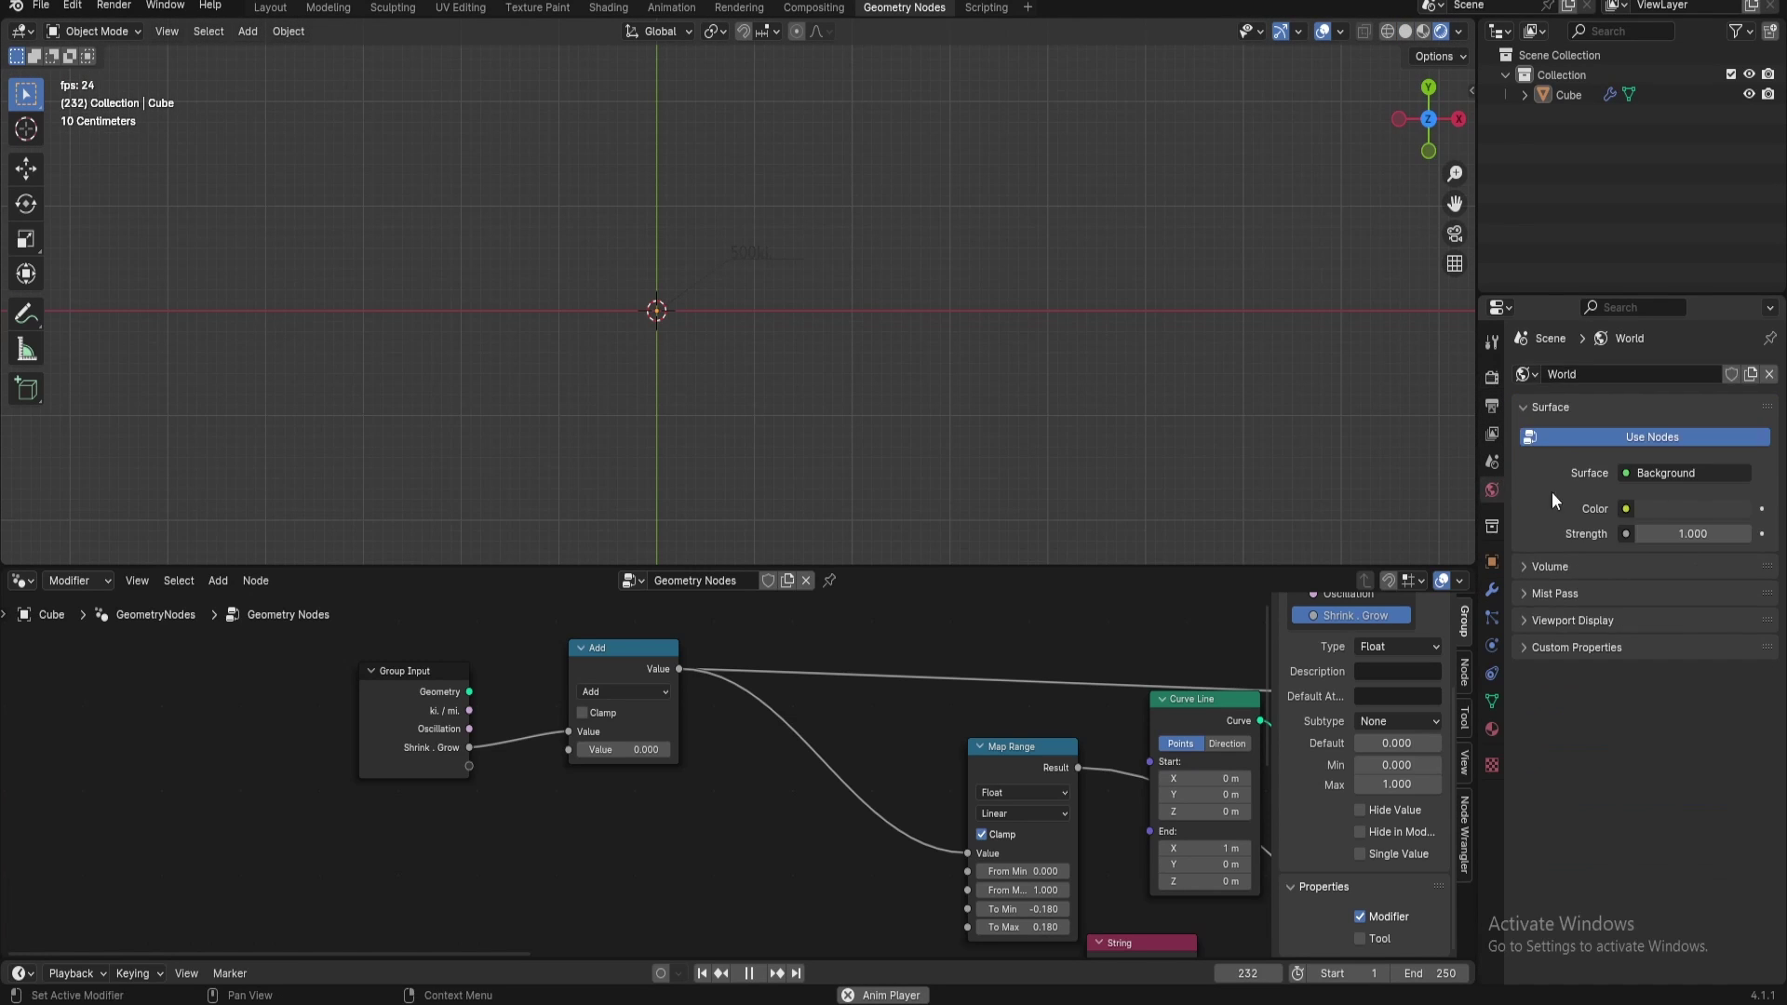
pyautogui.click(1698, 509)
pyautogui.moveTo(1754, 325); pyautogui.dragTo(1752, 373)
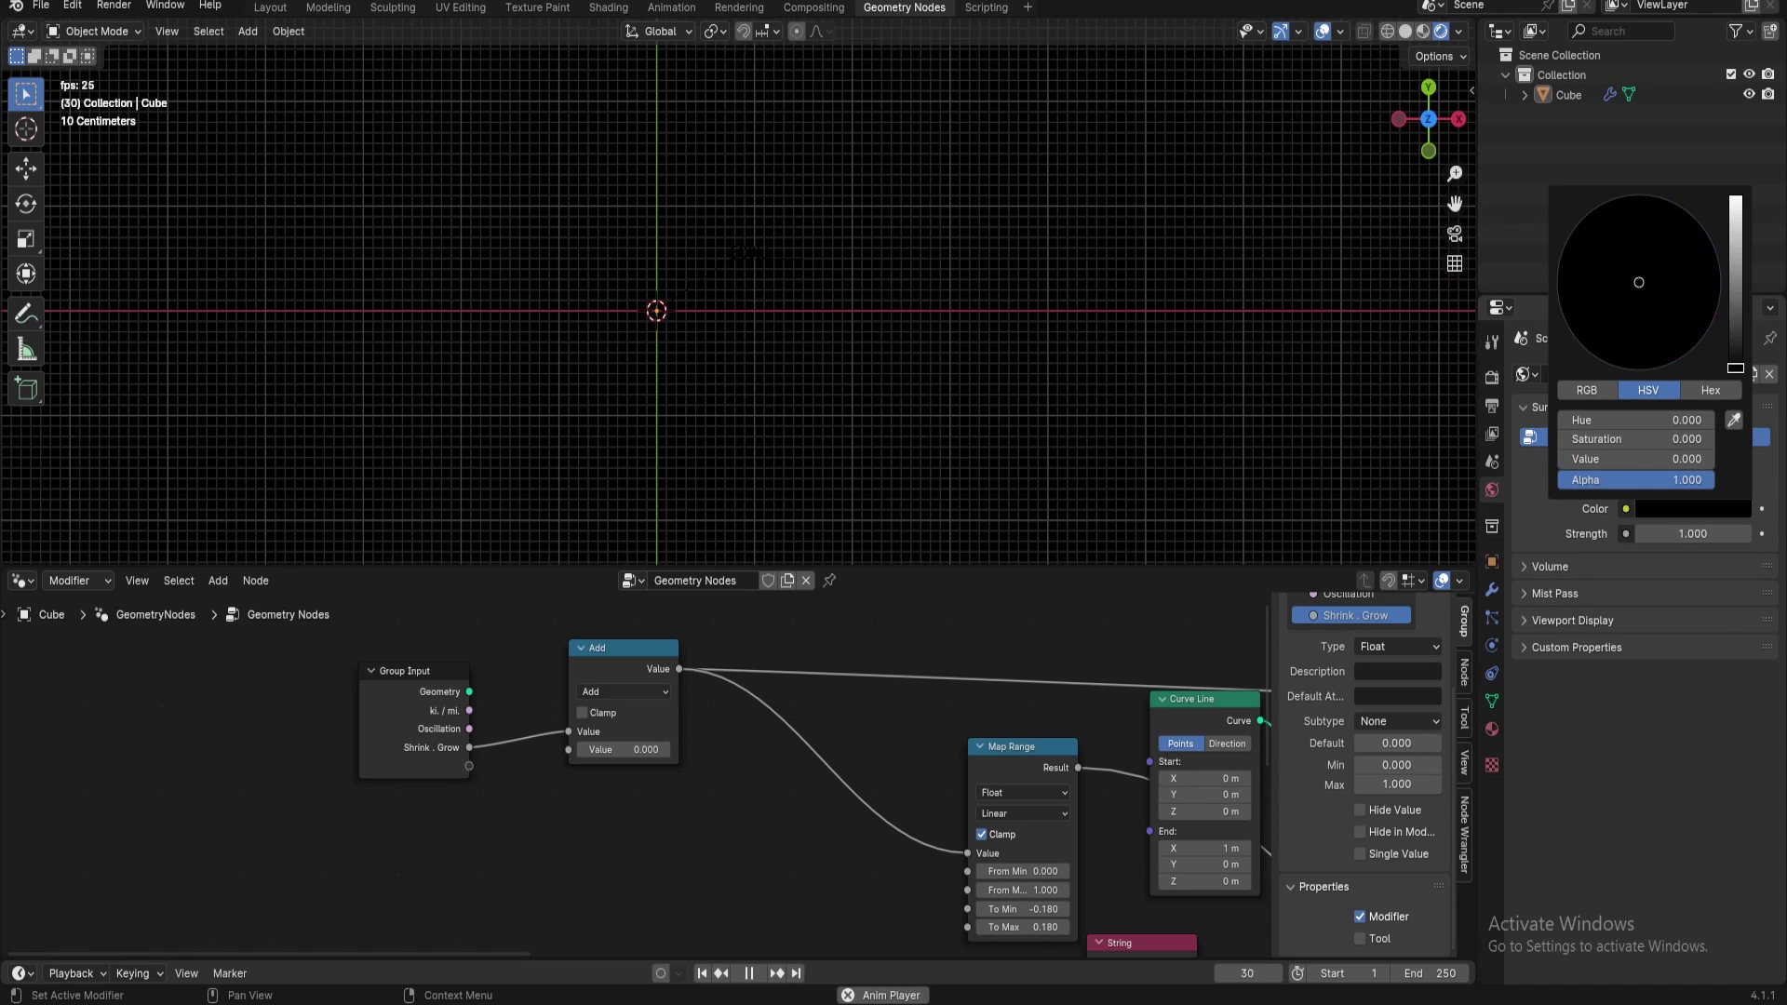
# Create a new material on the Cube object and name it "Glow"
pyautogui.click(1492, 729)
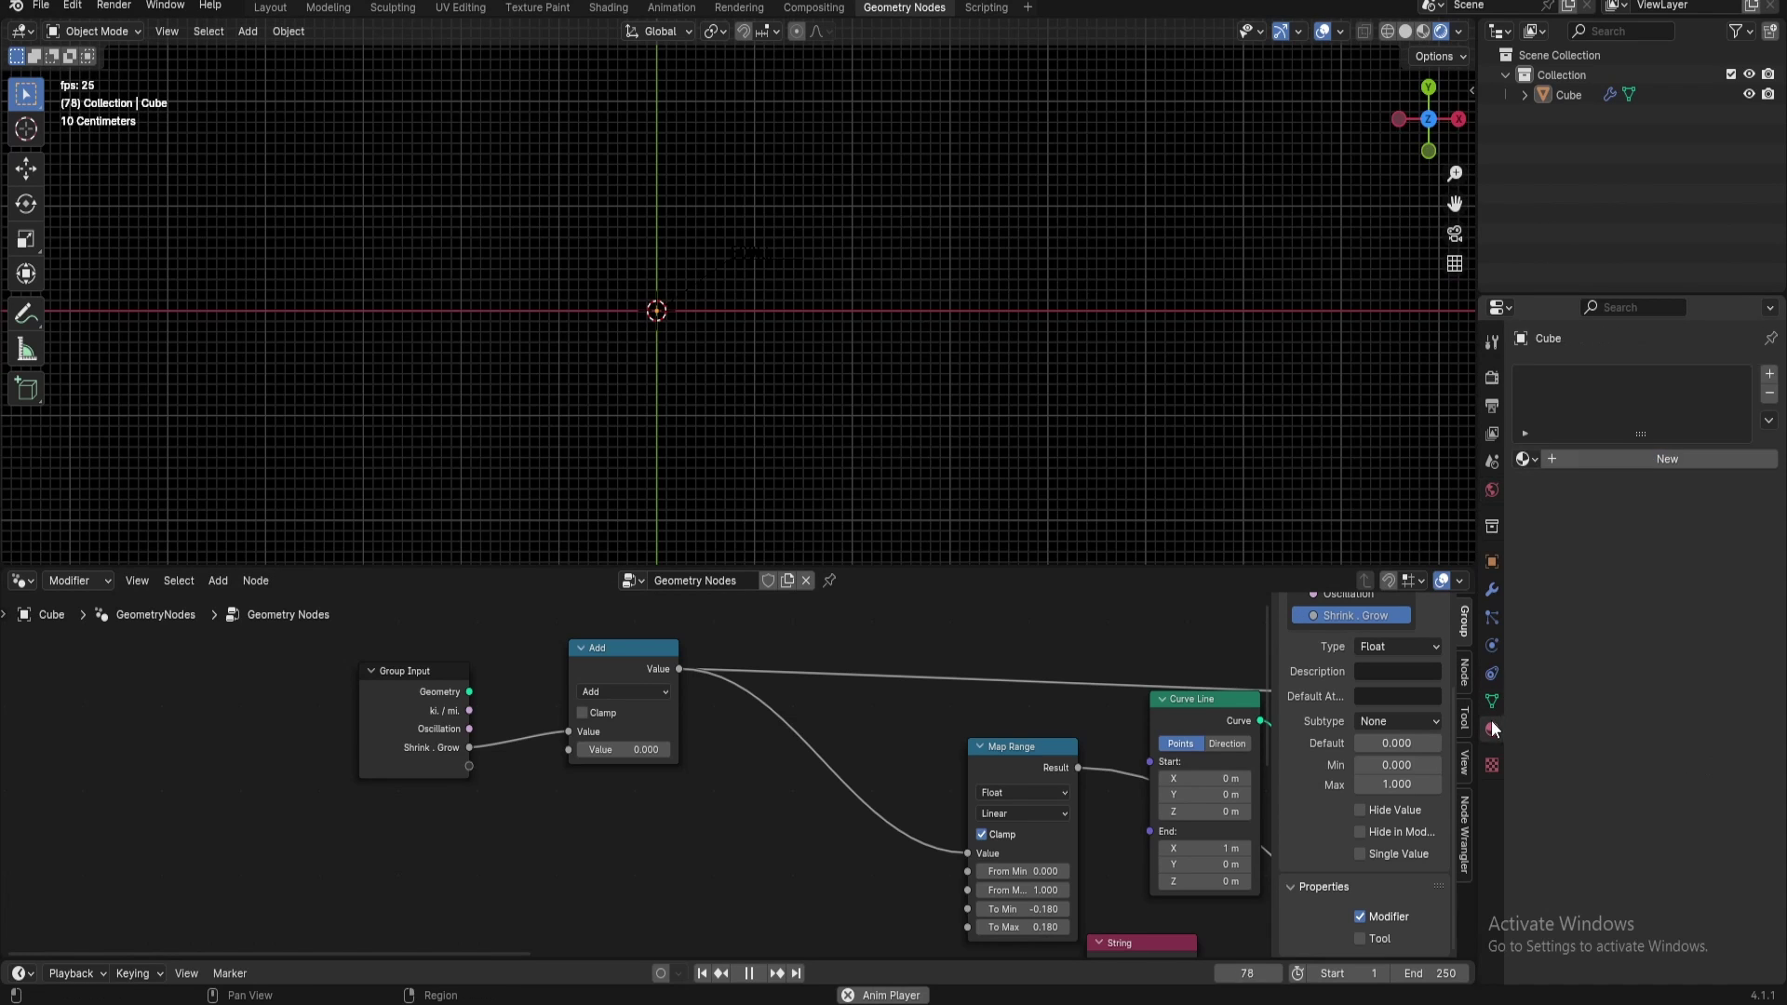
pyautogui.click(1568, 94)
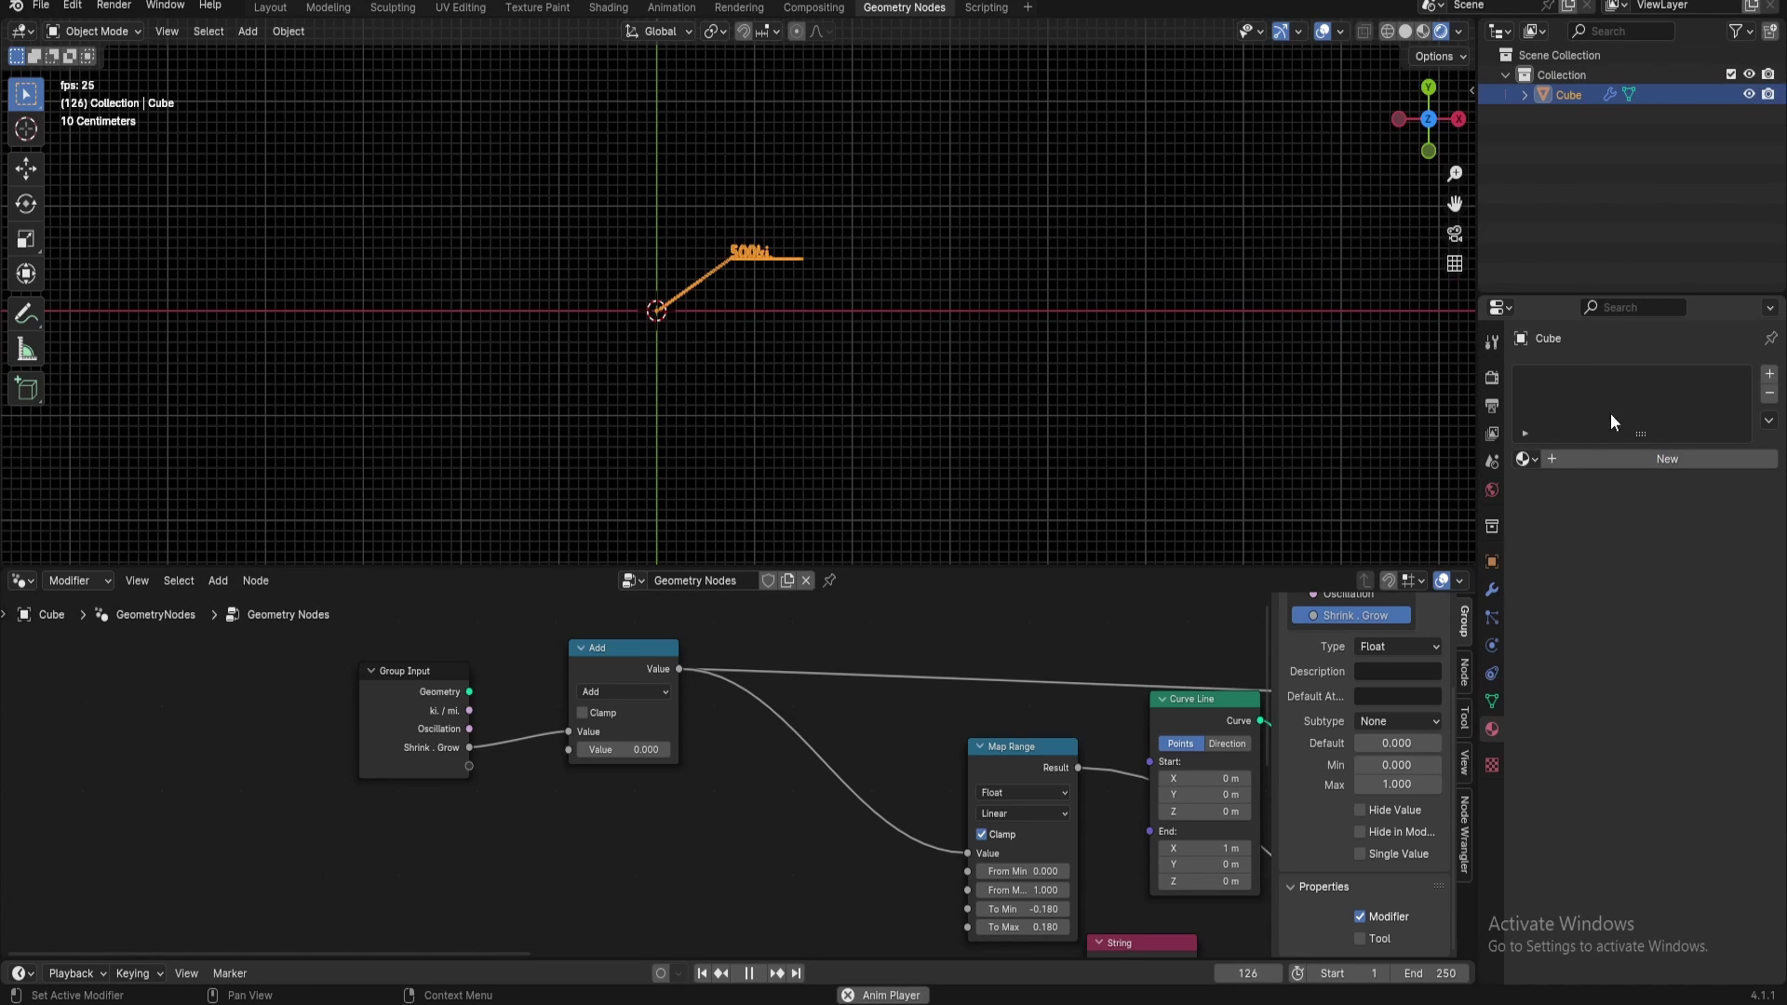
pyautogui.click(1553, 459)
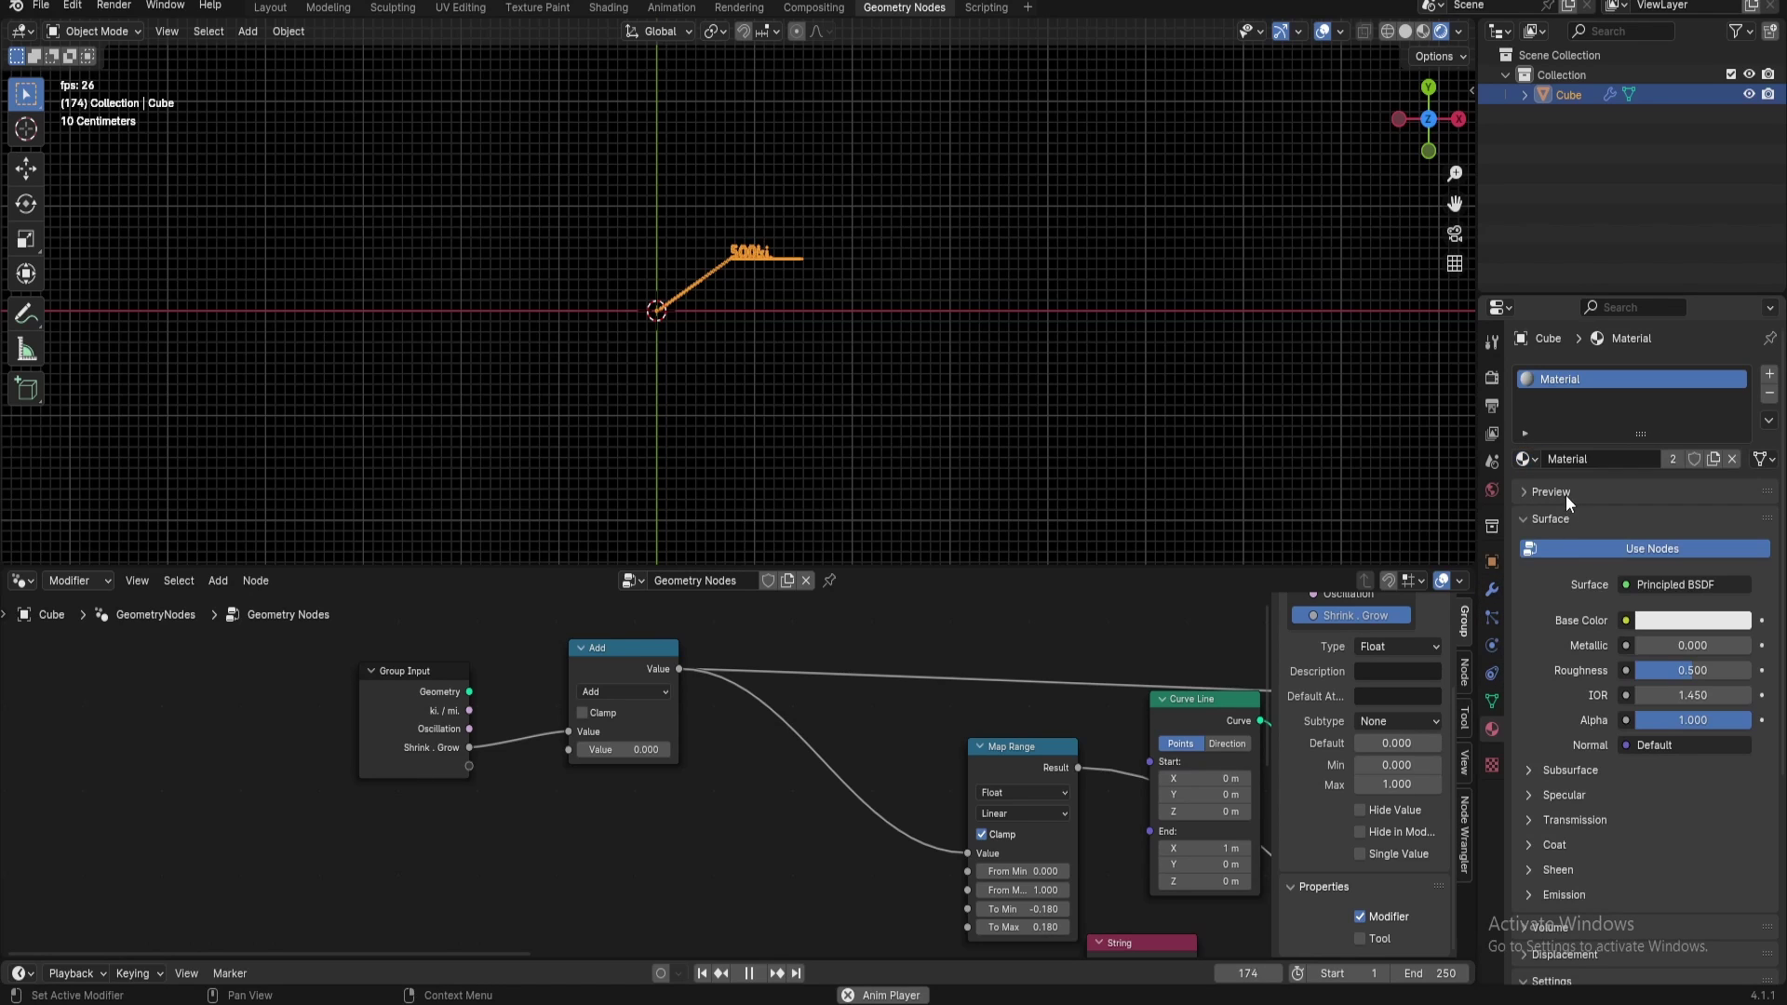
pyautogui.write('Glow')
# Give the Glow material a cyan emission color (hue 0.524, saturation 0.986) and an emission strength of 5
pyautogui.click(1553, 894)
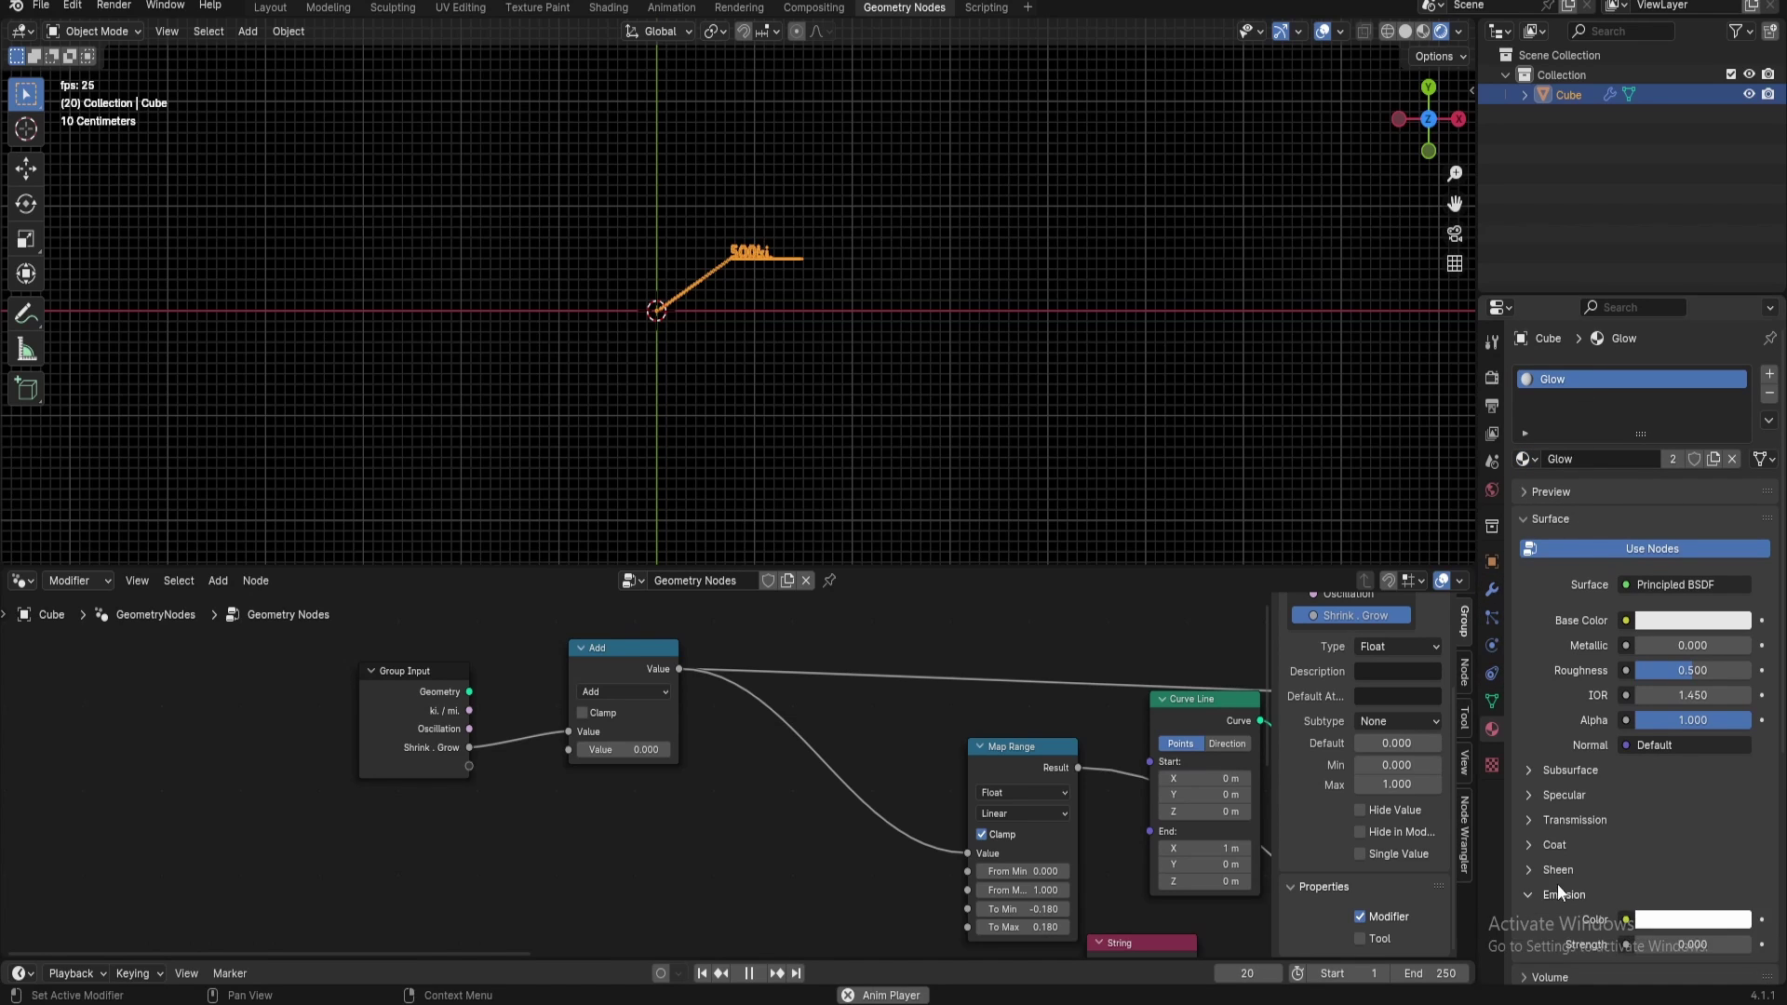
pyautogui.click(1673, 921)
pyautogui.click(1636, 622)
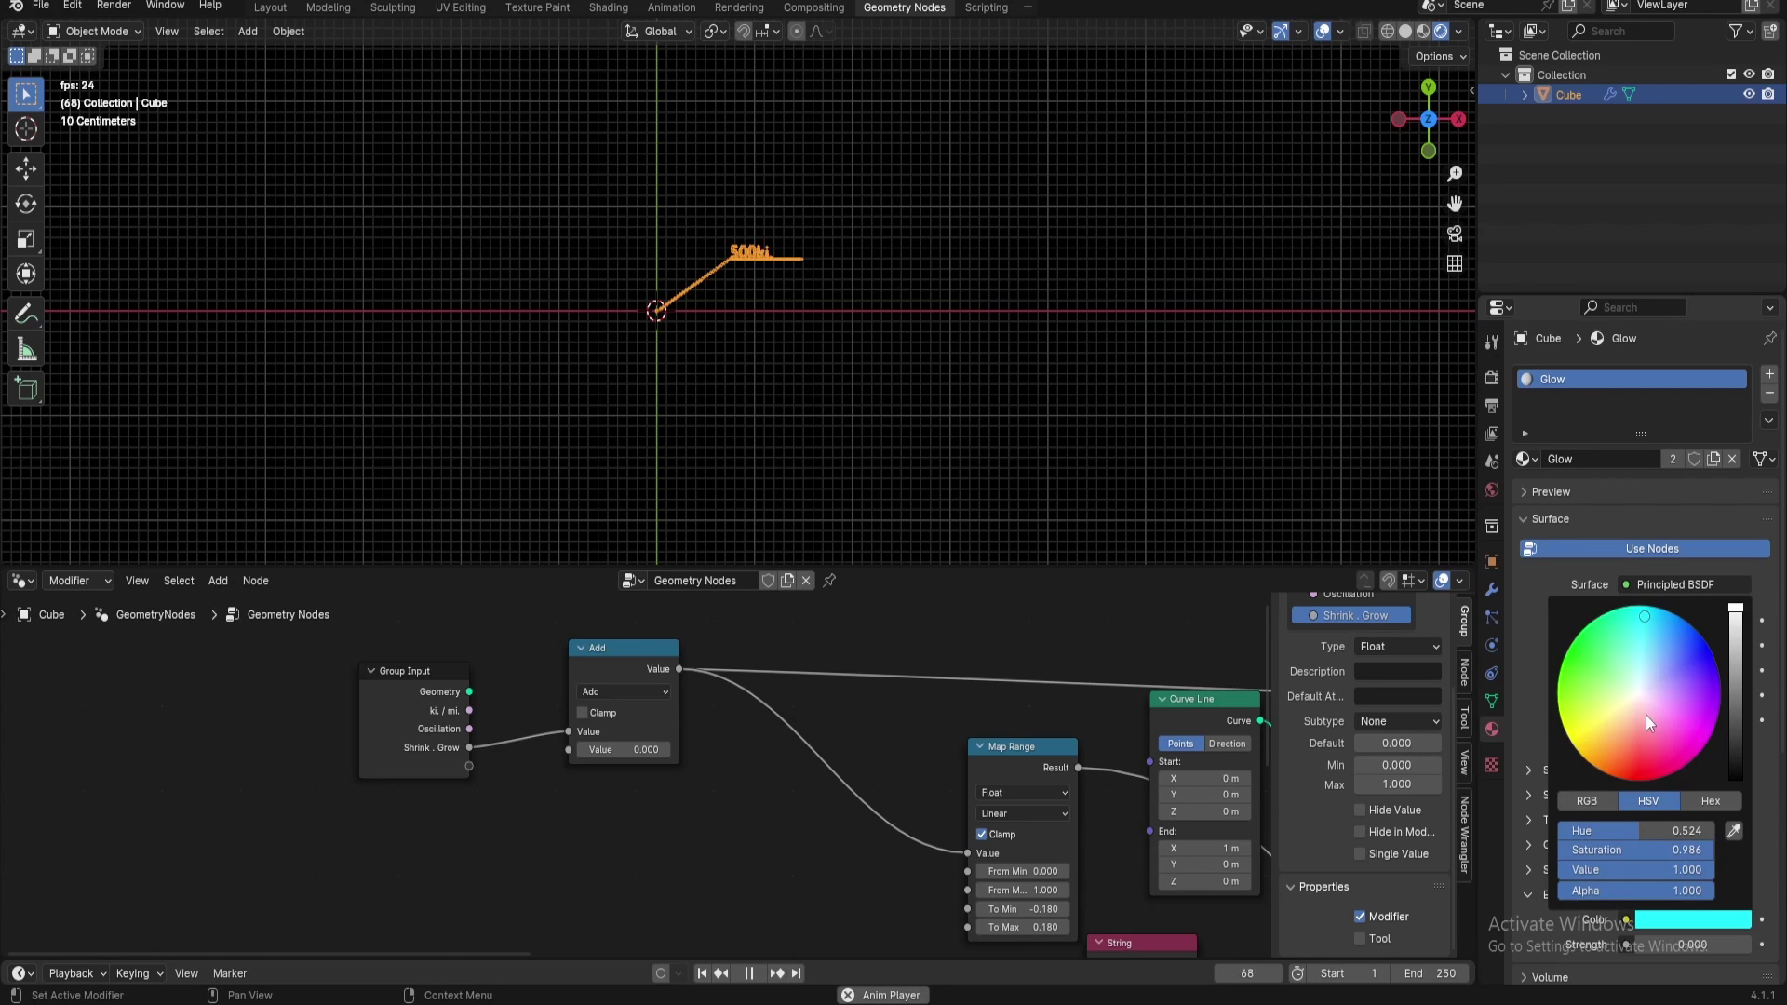
pyautogui.click(1692, 944)
pyautogui.write('5')
pyautogui.press('Return')
# Add a second material slot to the Cube with a new material named "Text"
pyautogui.click(1770, 374)
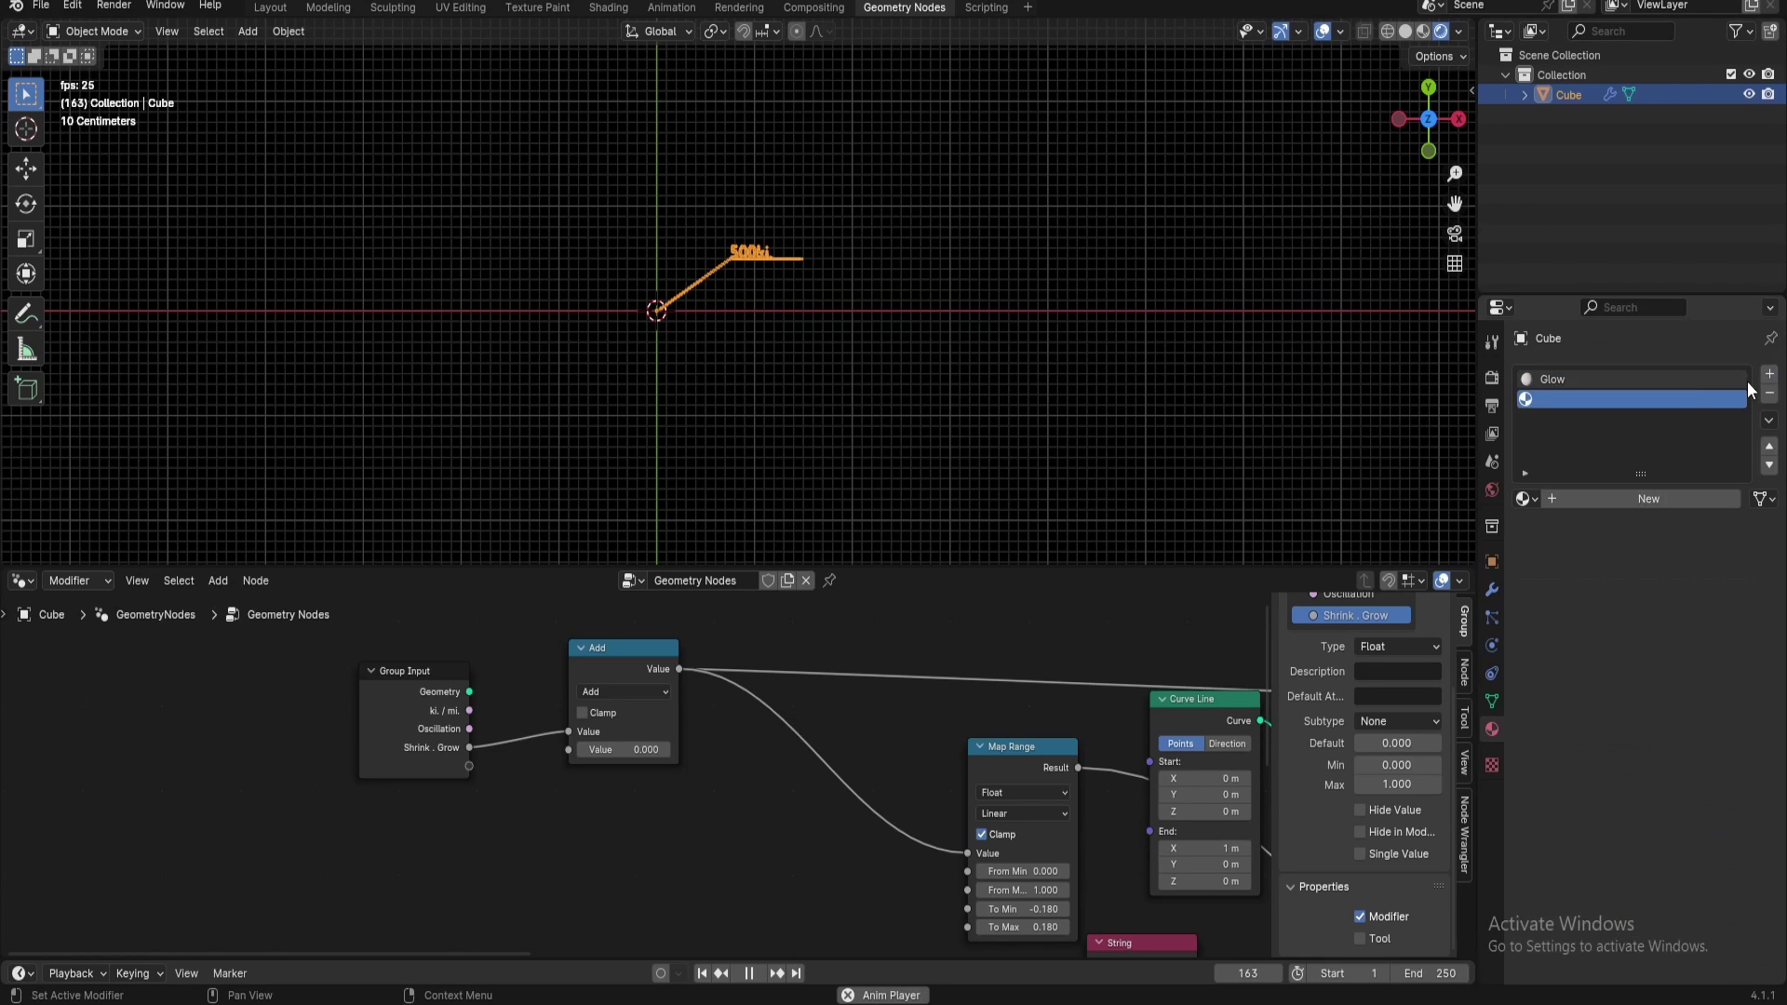
pyautogui.click(1617, 500)
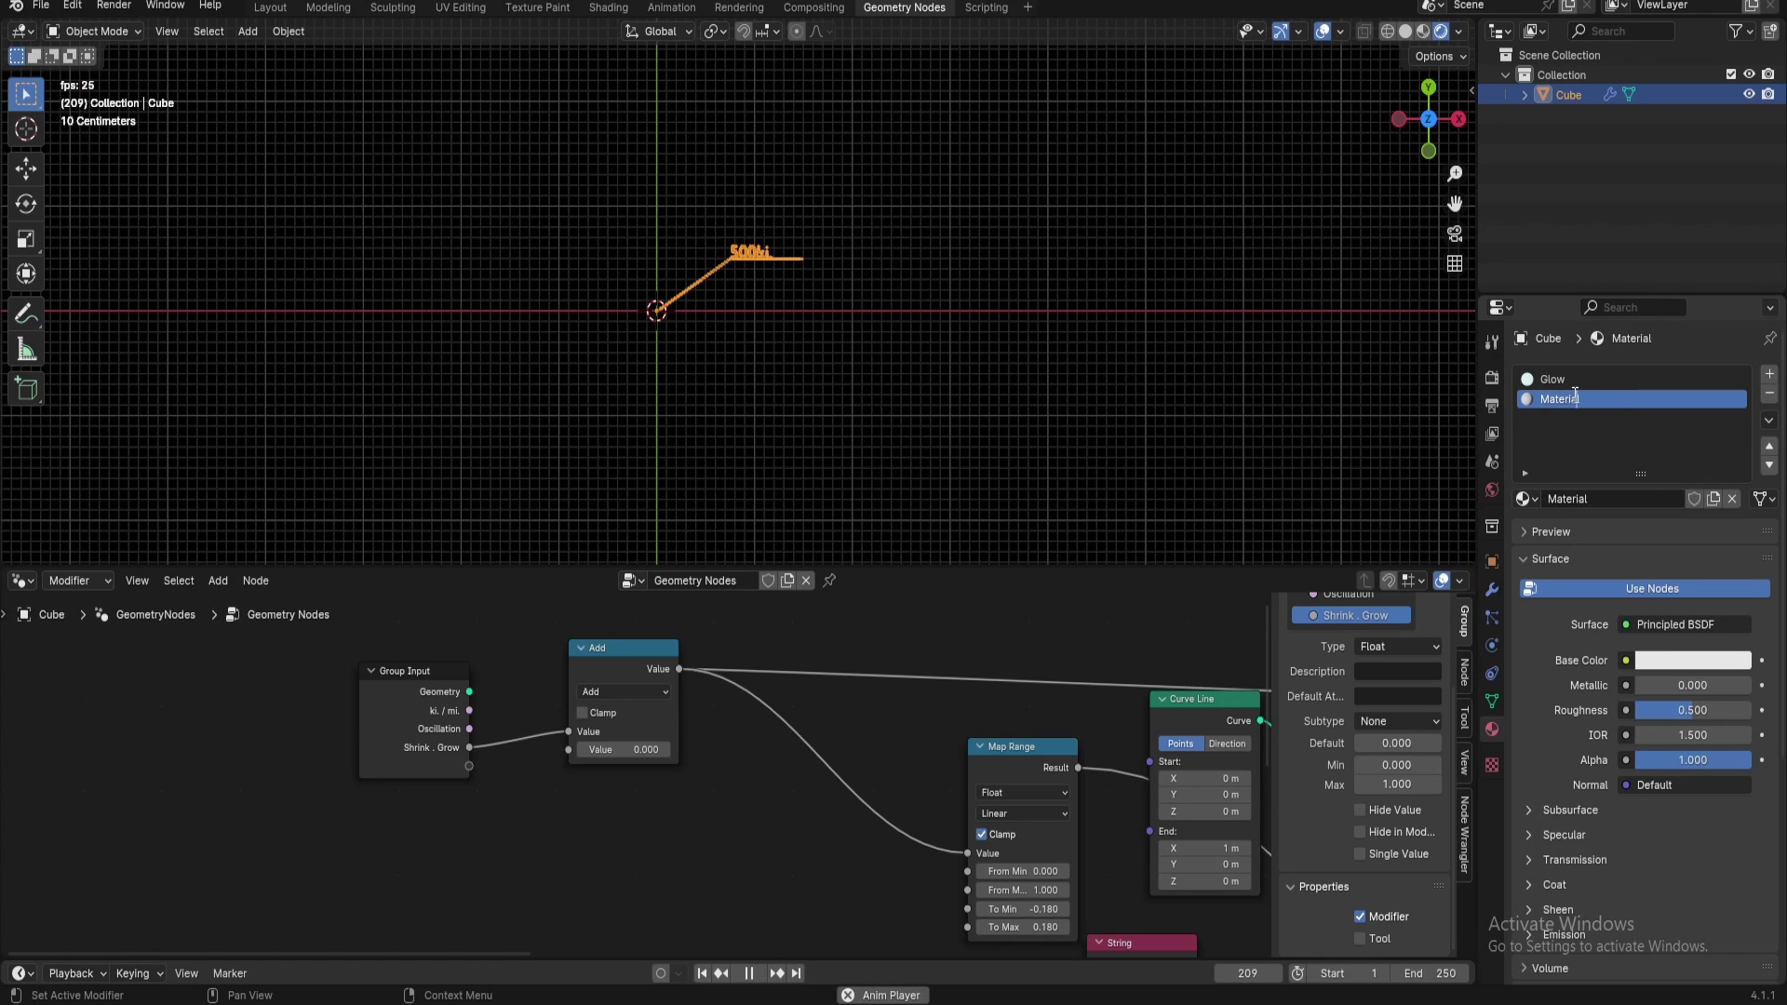
pyautogui.doubleClick(1592, 399)
pyautogui.write('Text')
pyautogui.press('Return')
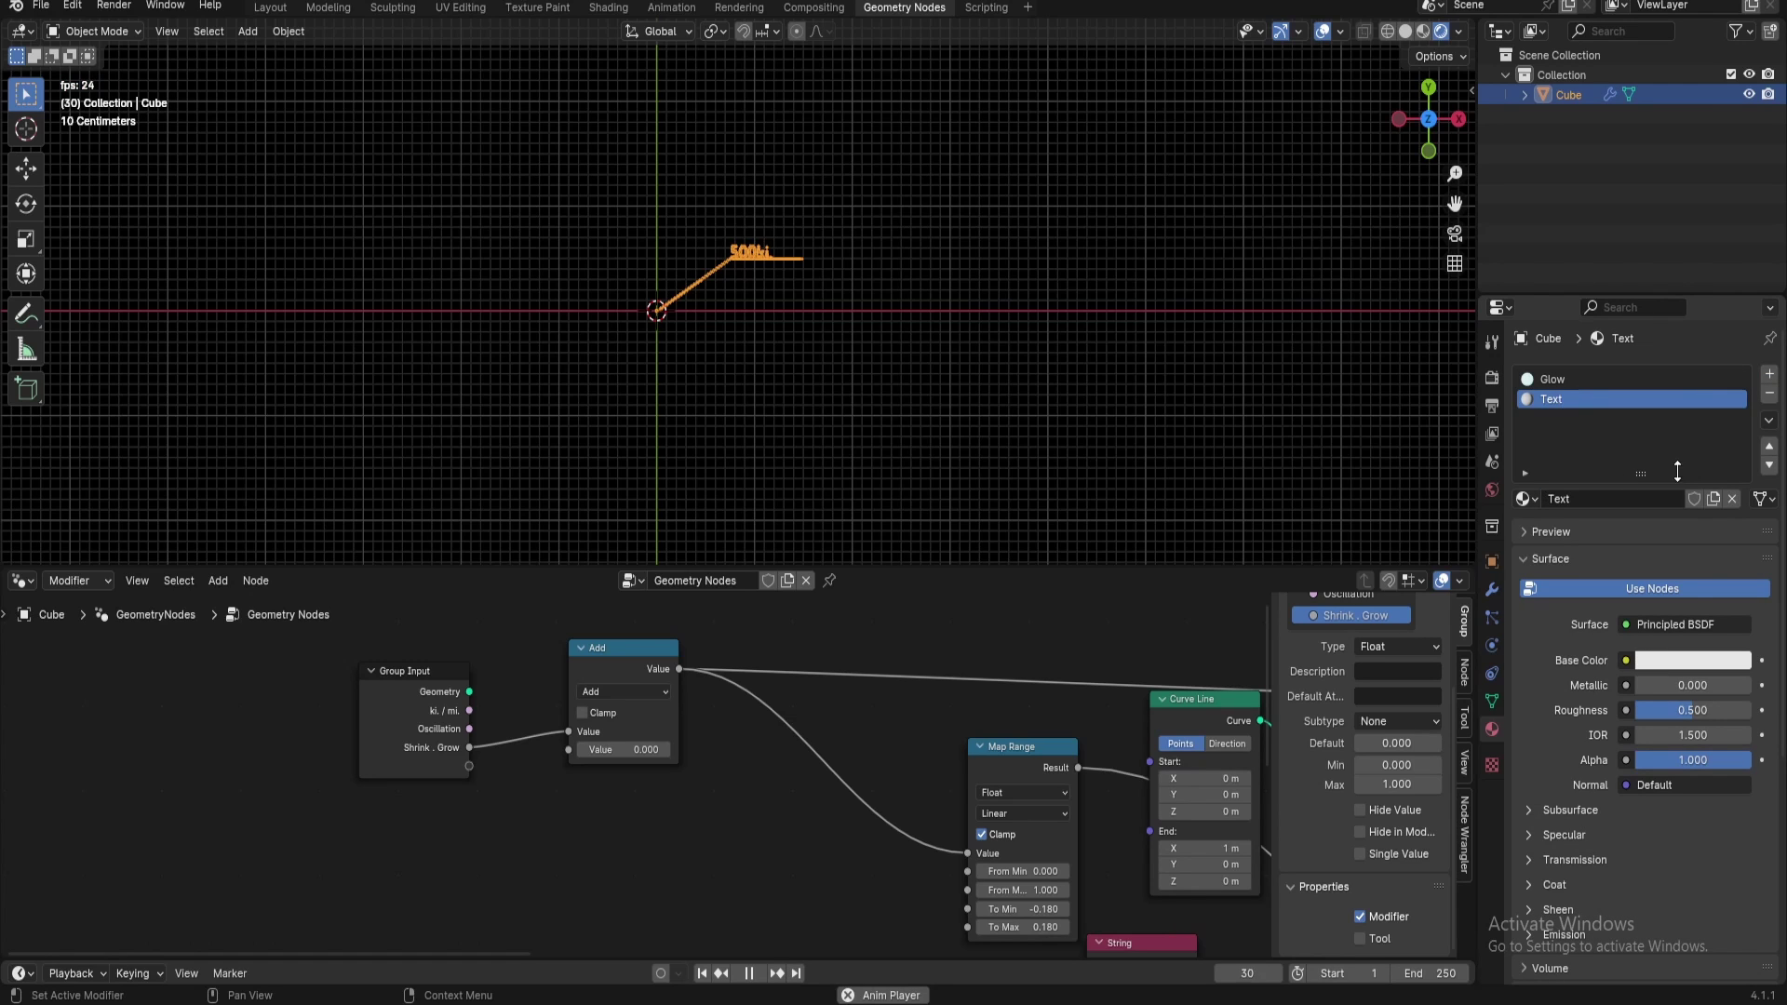
# Give the Text material a red emission color and an emission strength of 5
pyautogui.click(1555, 932)
pyautogui.scroll(-4, 1583, 923)
pyautogui.click(1688, 808)
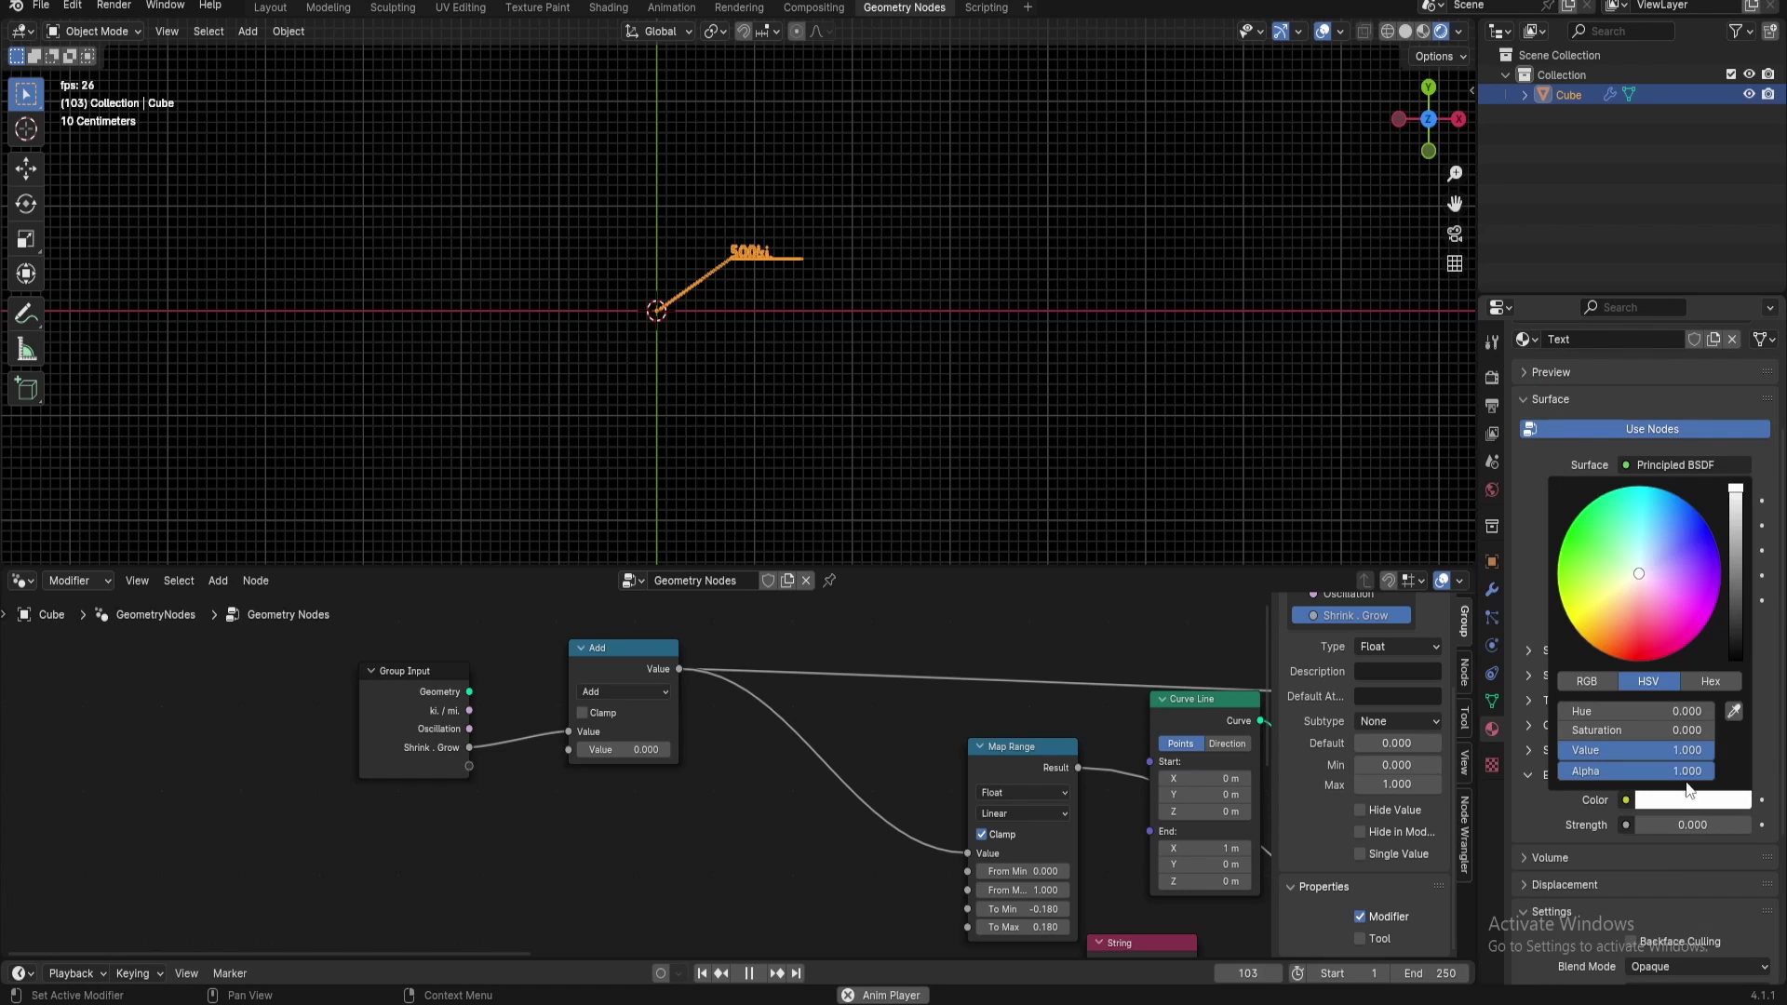
pyautogui.click(1644, 651)
pyautogui.click(1671, 824)
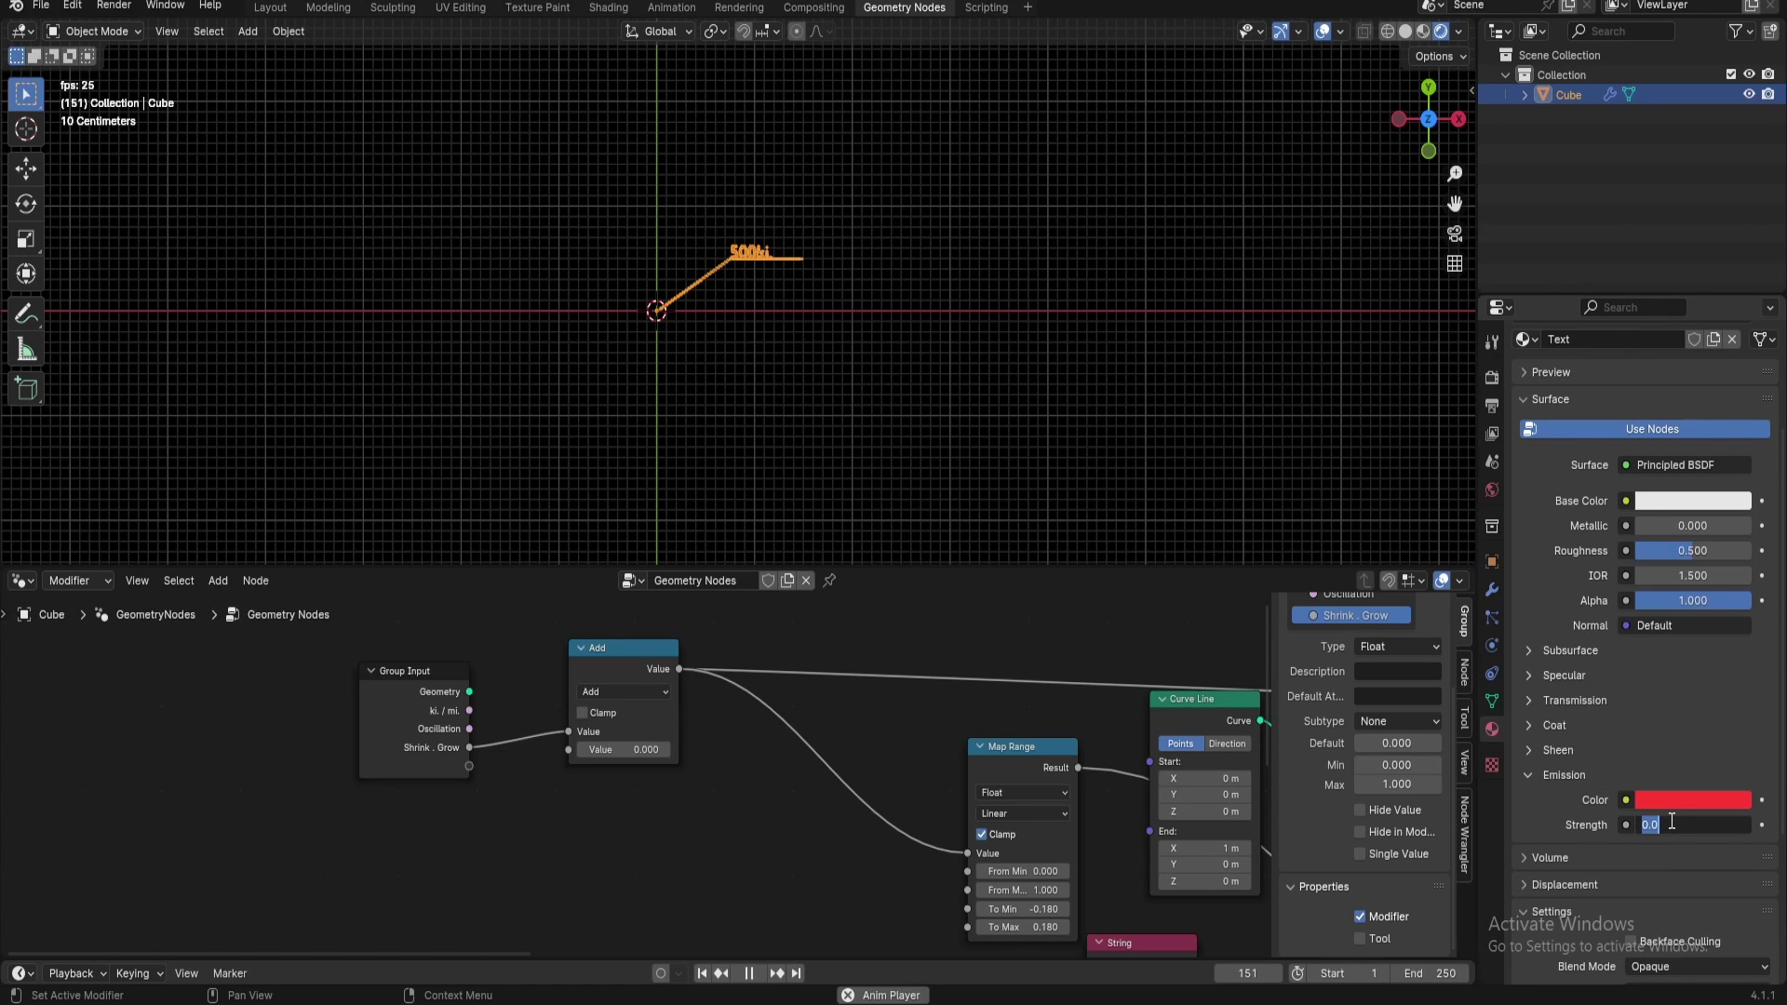
pyautogui.write('5')
pyautogui.press('Return')
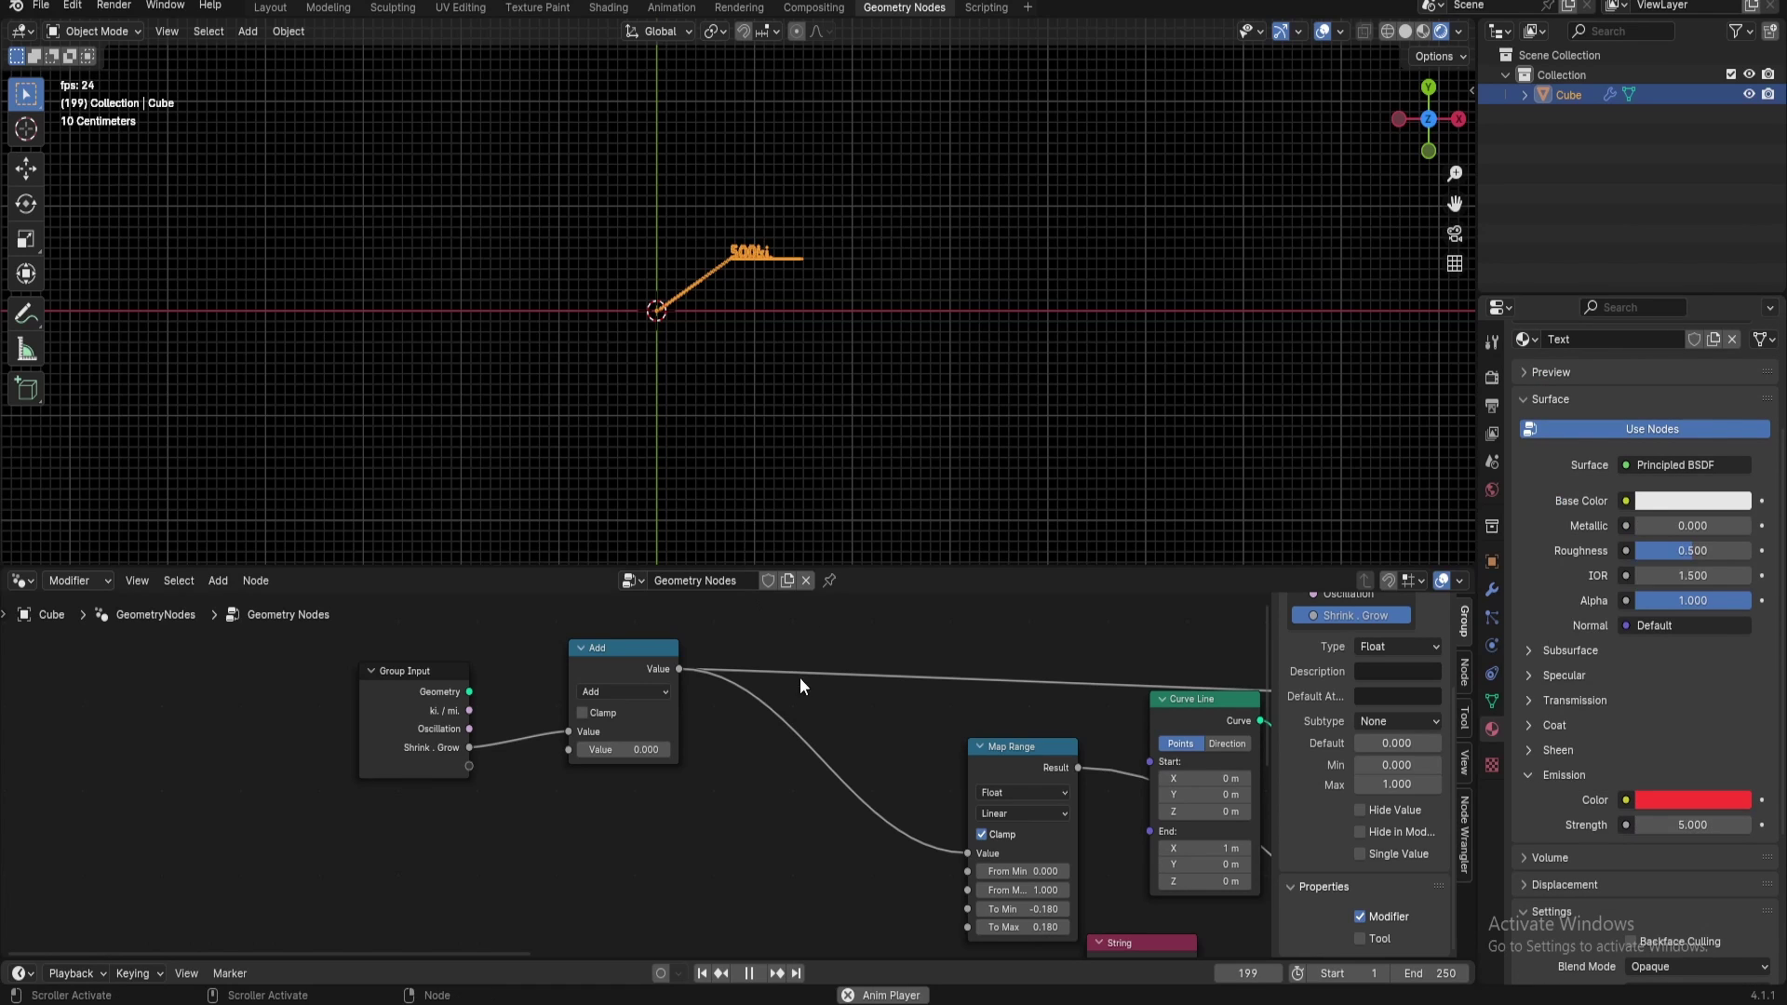
# Insert a Set Material node between Curve to Mesh and Join Geometry and assign it the Glow material
pyautogui.moveTo(855, 718); pyautogui.dragTo(191, 696, button='middle')
pyautogui.moveTo(371, 643); pyautogui.dragTo(606, 756, button='middle')
pyautogui.hotkey('shift', 'a')
pyautogui.moveTo(611, 762)
pyautogui.write('set')
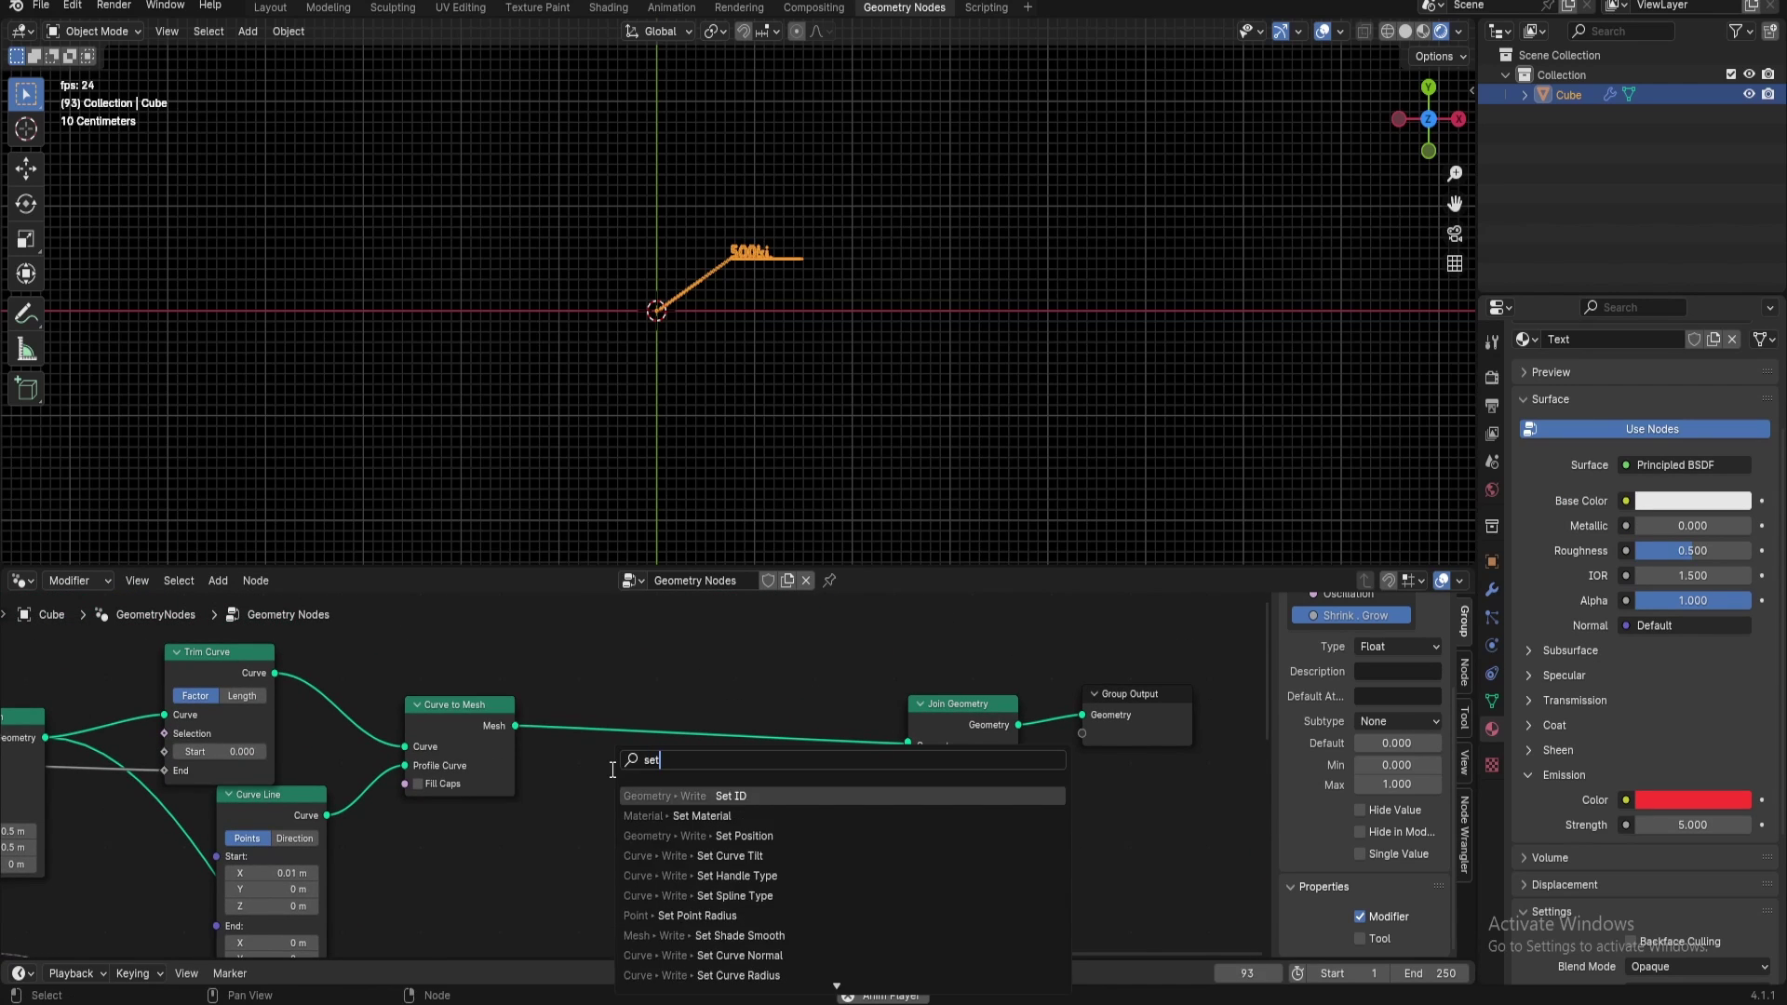
pyautogui.click(669, 815)
pyautogui.click(698, 754)
pyautogui.click(724, 771)
pyautogui.click(718, 800)
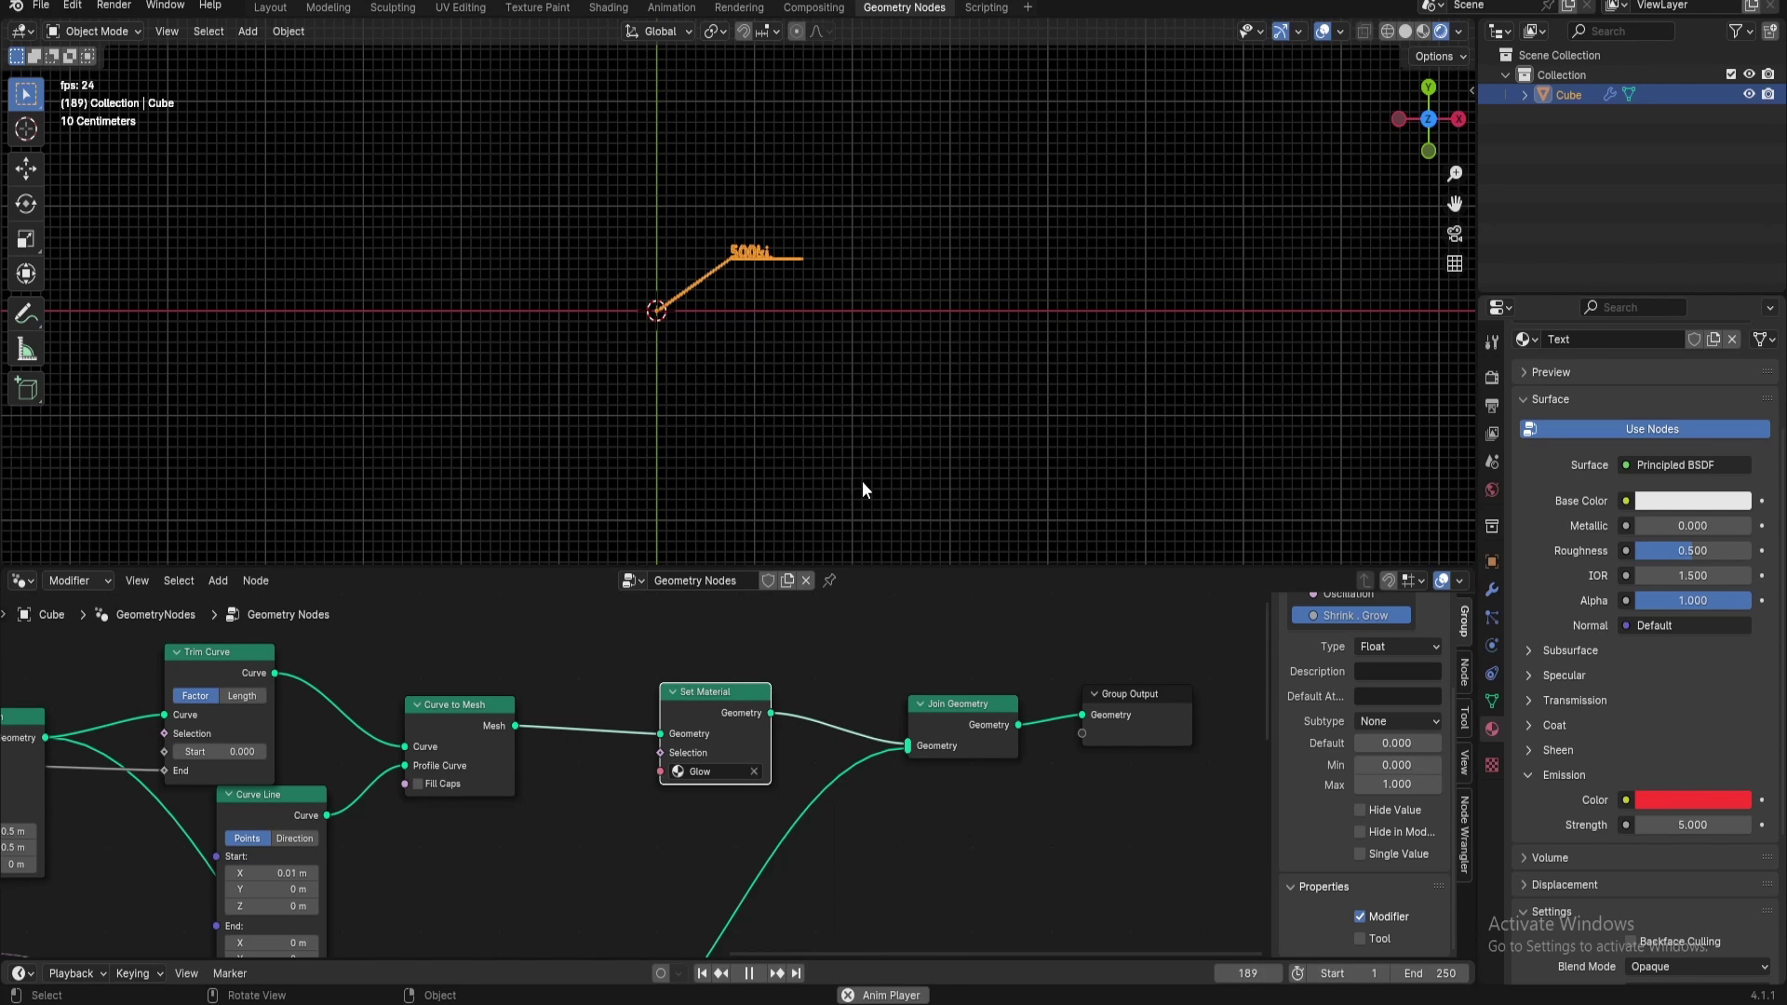
pyautogui.click(834, 350)
pyautogui.scroll(5, 791, 279)
# Duplicate the Set Material node, assign it the Text material, insert it on the text branch before Join Geometry, and stop playback
pyautogui.moveTo(751, 687); pyautogui.dragTo(846, 610, button='middle')
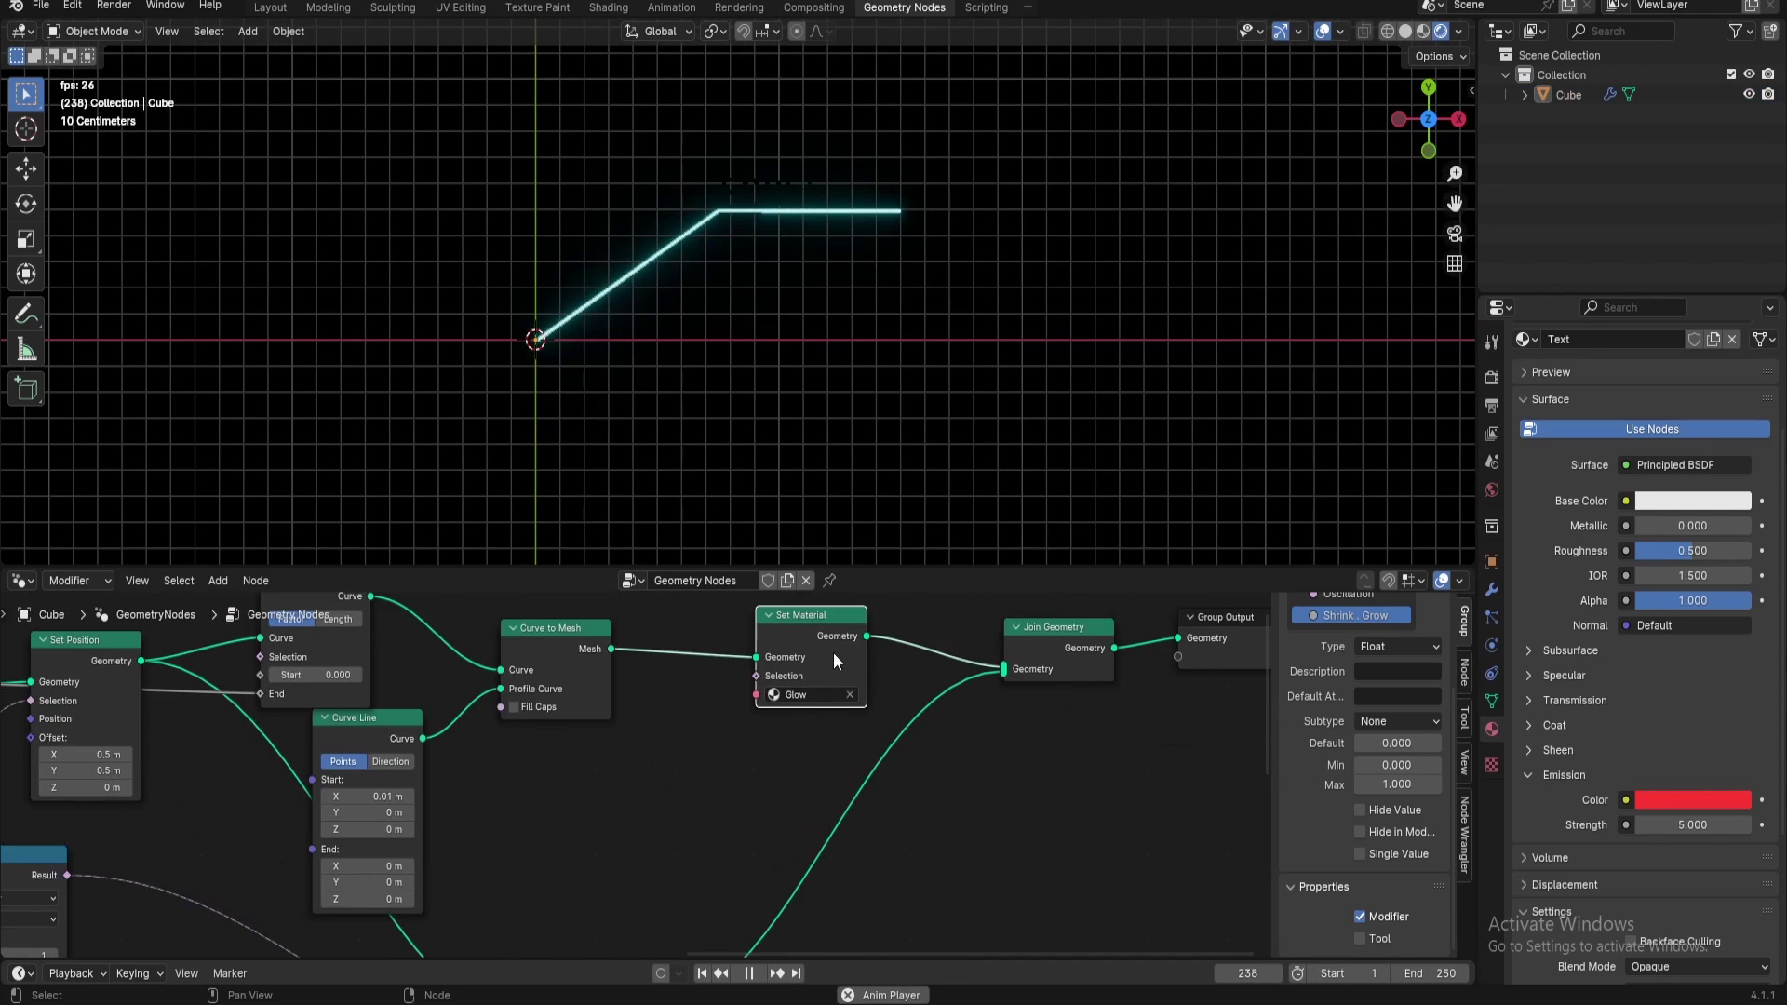
pyautogui.hotkey('shift', 'd')
pyautogui.click(1038, 914)
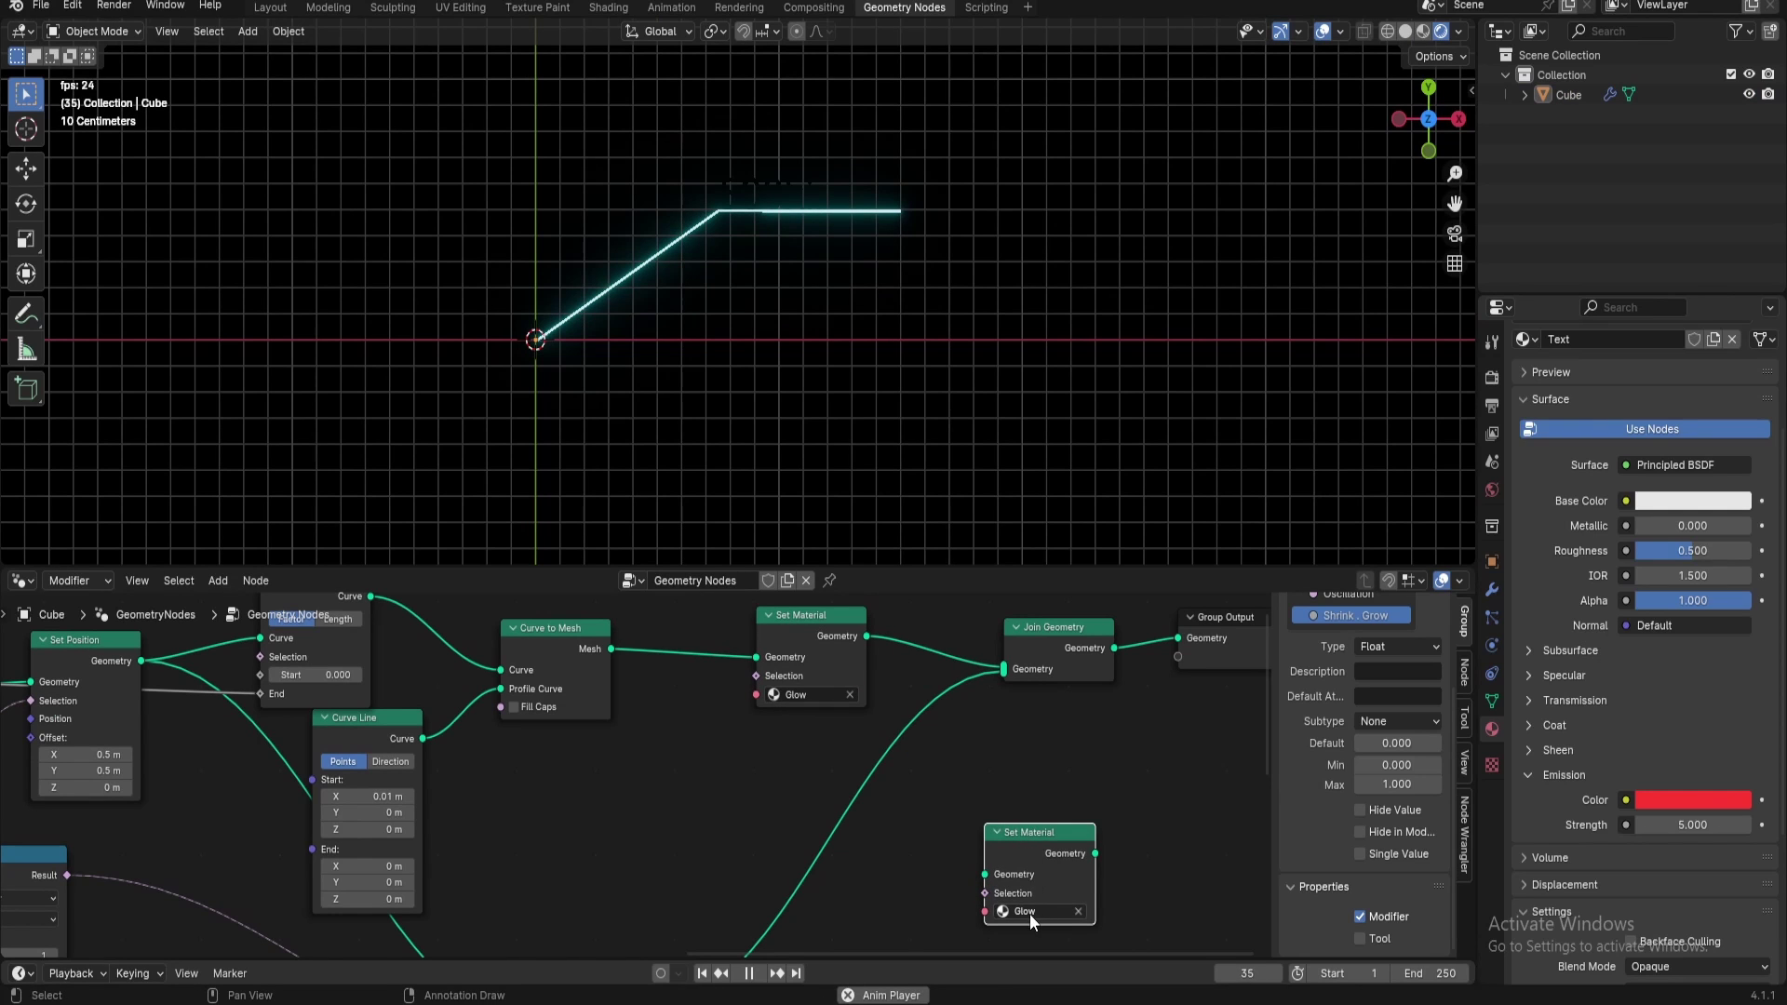
pyautogui.click(1030, 914)
pyautogui.click(1026, 753)
pyautogui.moveTo(1033, 831); pyautogui.dragTo(854, 793)
pyautogui.press('space')
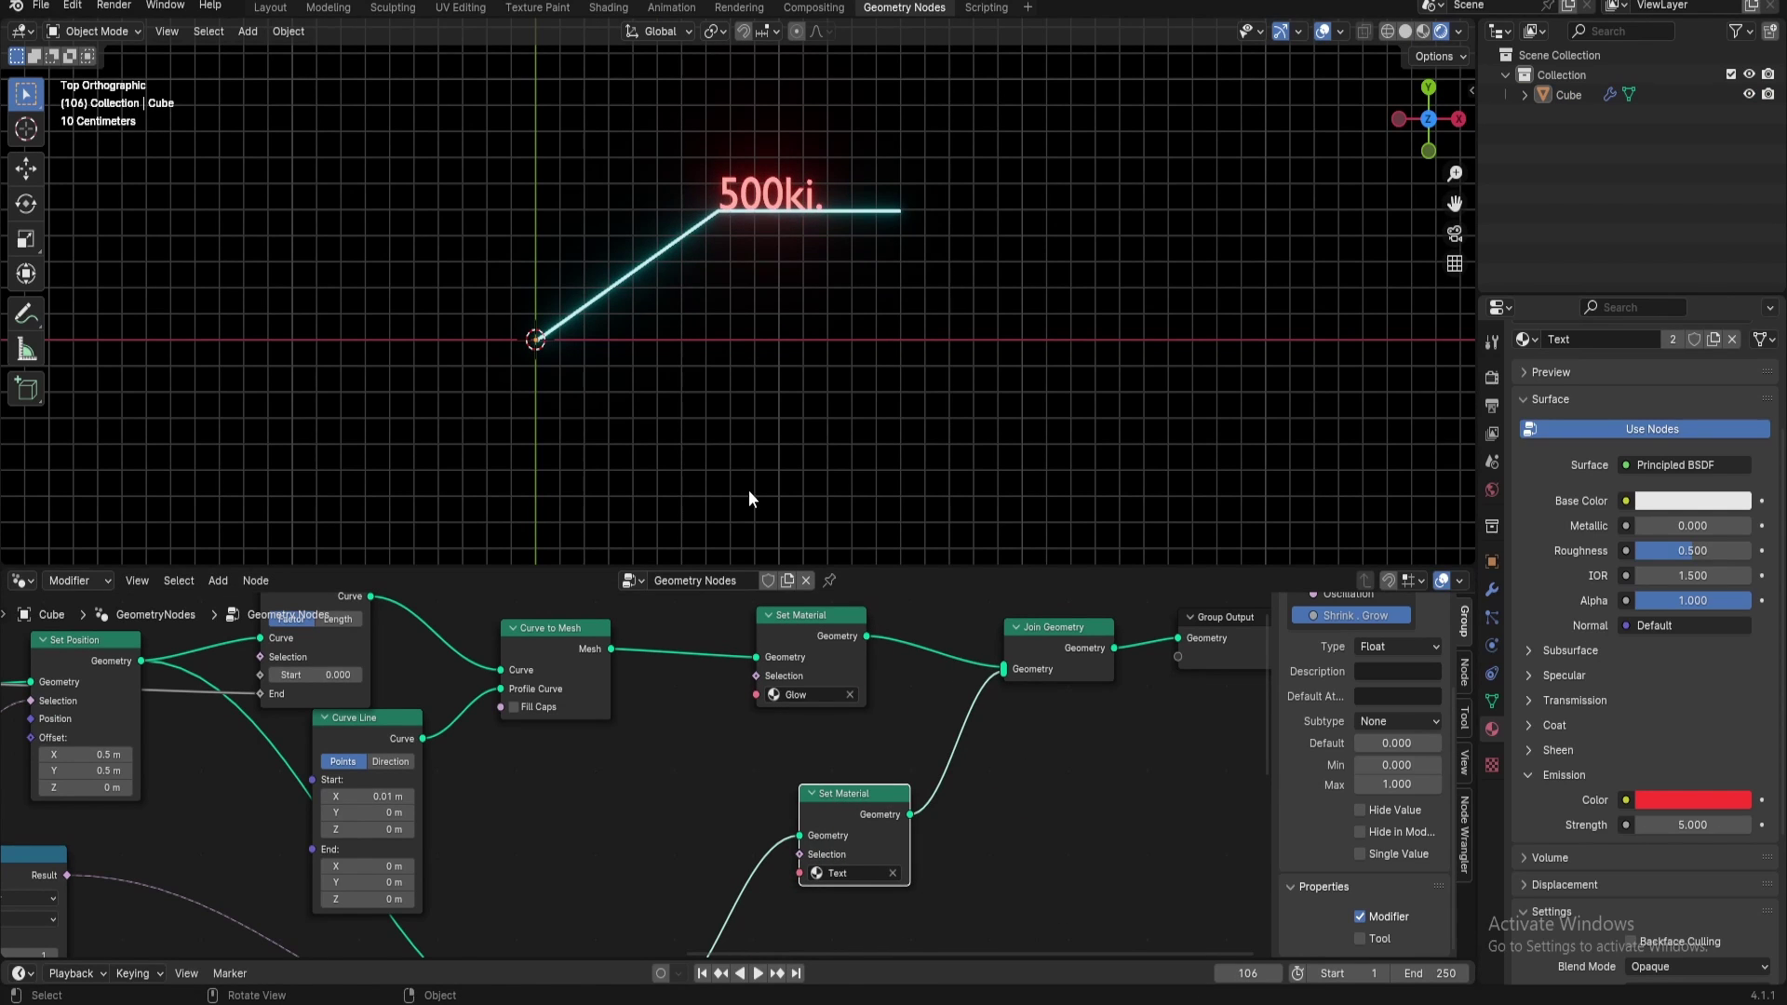
# Play the animation, enable the ki. / mi. option in the Geometry Nodes modifier and disable Oscillation
pyautogui.press('space')
pyautogui.moveTo(720, 809); pyautogui.dragTo(227, 813, button='middle')
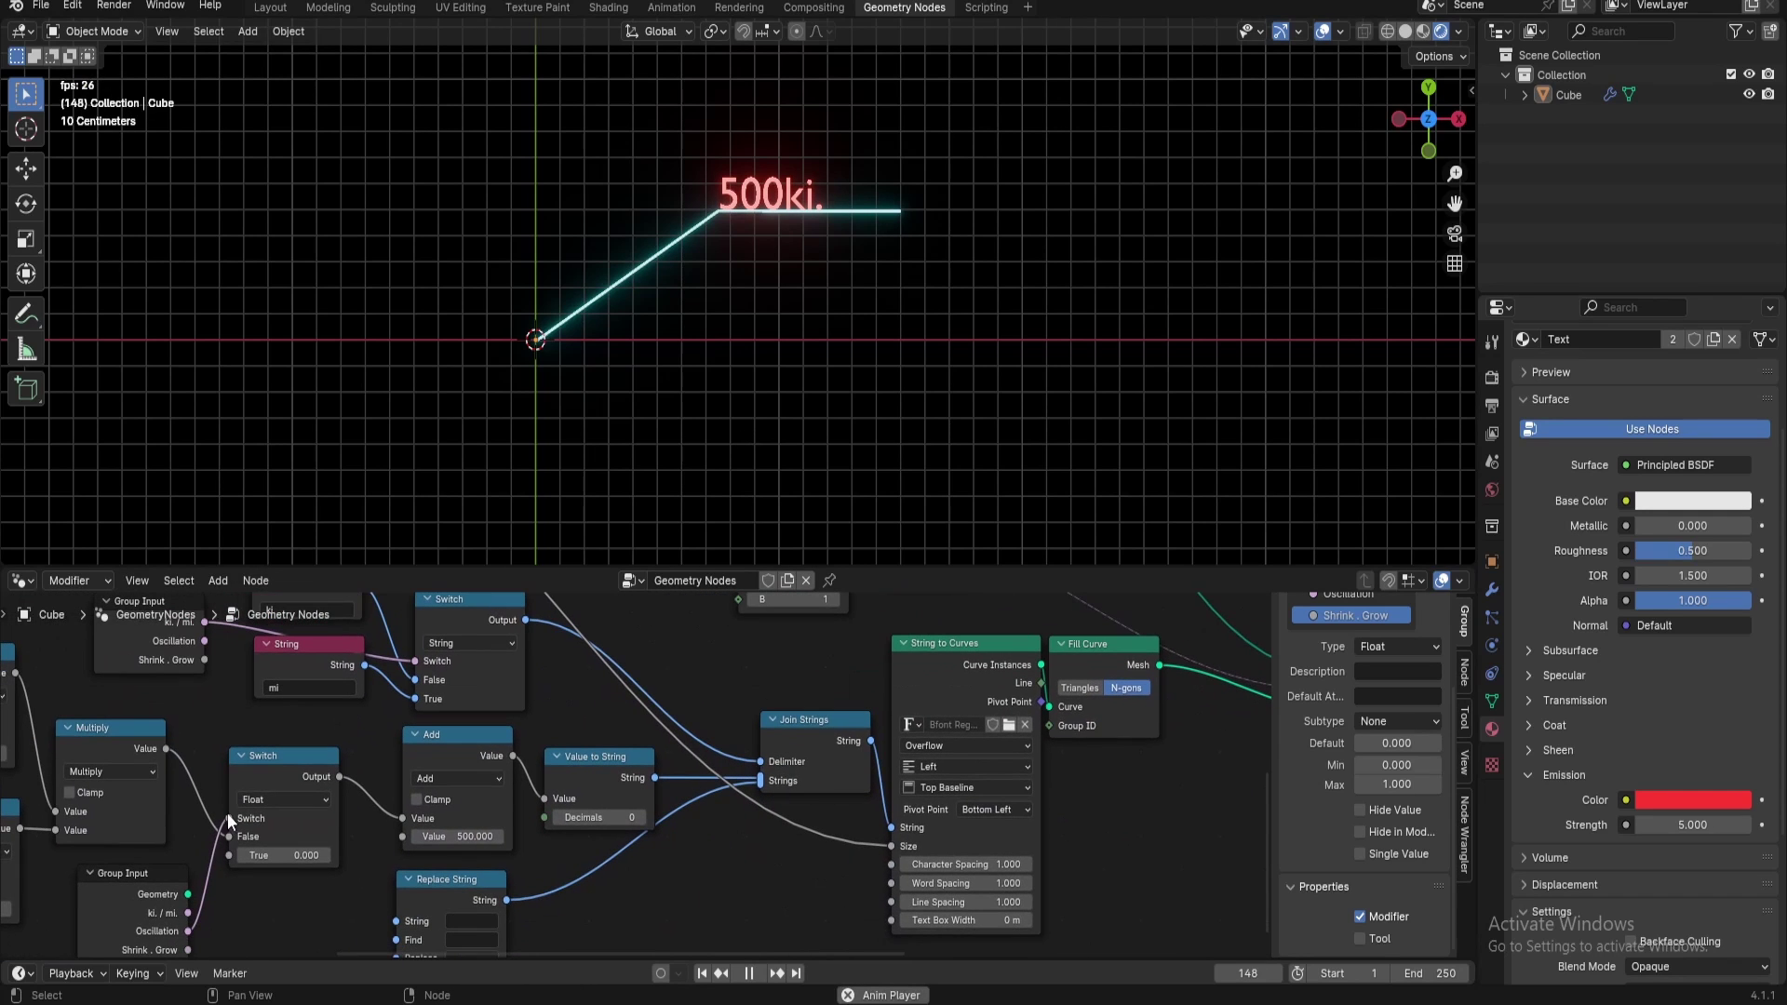
pyautogui.click(1491, 591)
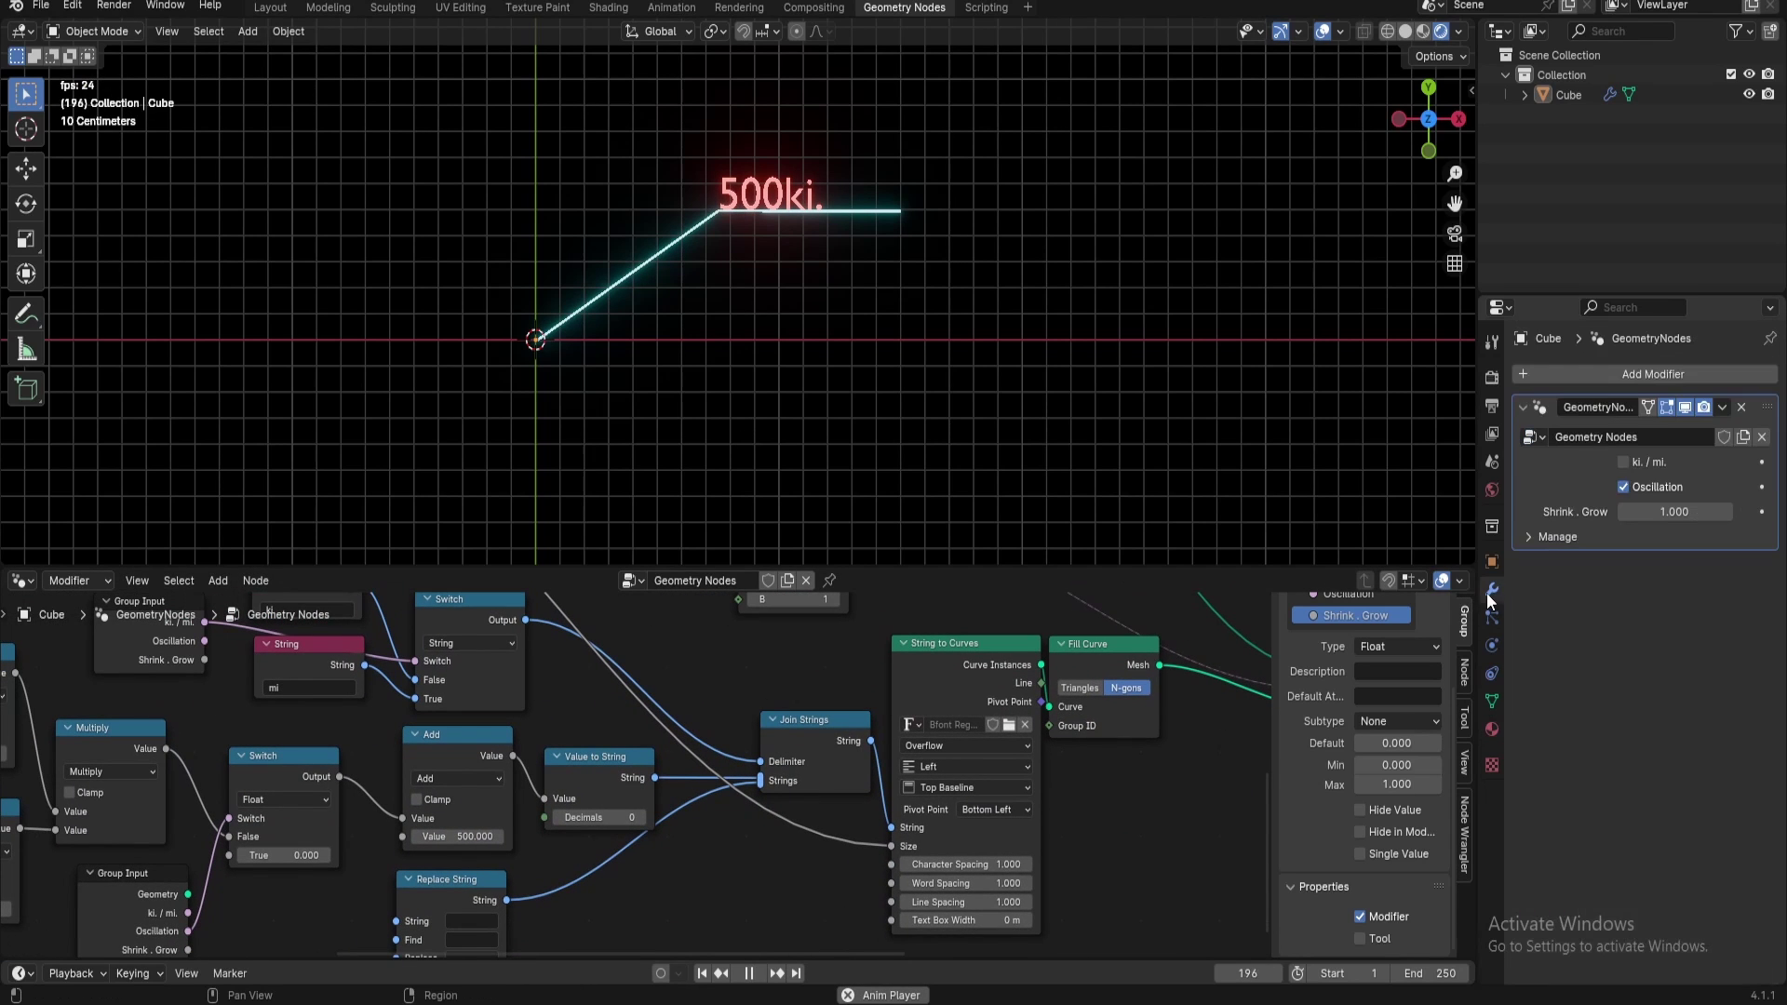
pyautogui.click(1625, 461)
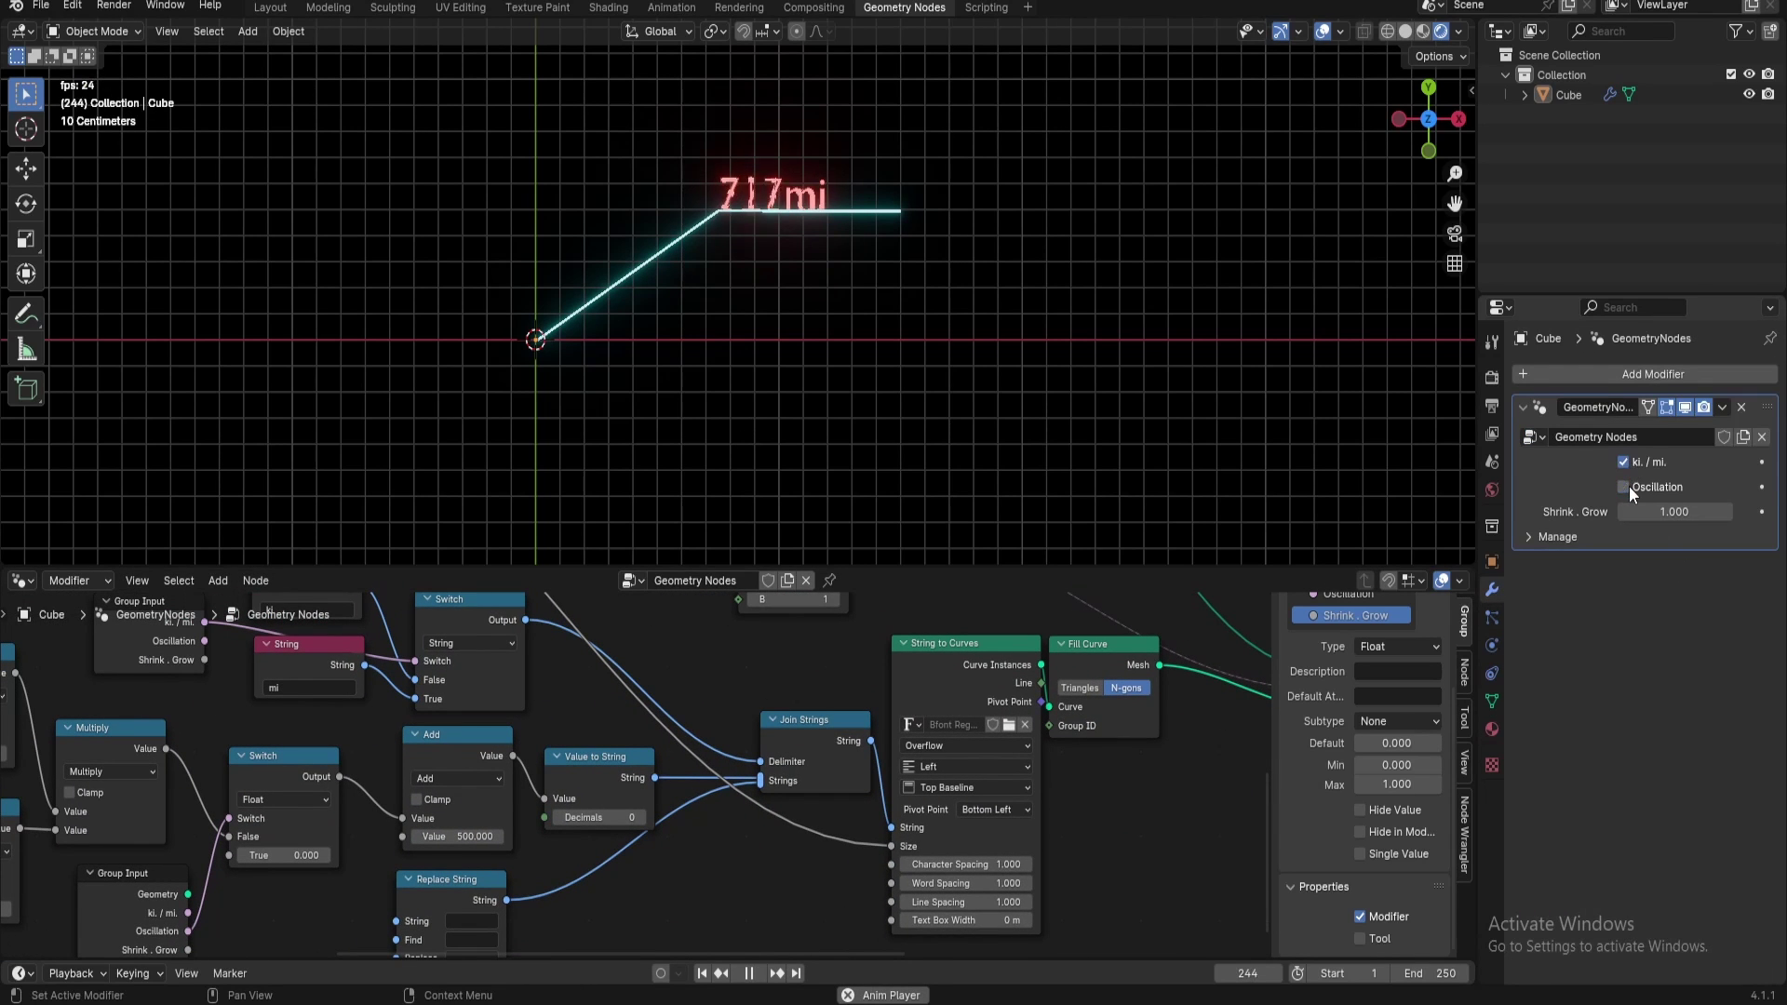
pyautogui.click(1624, 486)
# Add a Group Input node feeding the second value of the Add node before Value to String, exposing that value as a new group input
pyautogui.moveTo(533, 823); pyautogui.dragTo(1300, 718, button='middle')
pyautogui.moveTo(824, 765); pyautogui.dragTo(595, 756, button='middle')
pyautogui.moveTo(714, 804); pyautogui.dragTo(836, 806, button='middle')
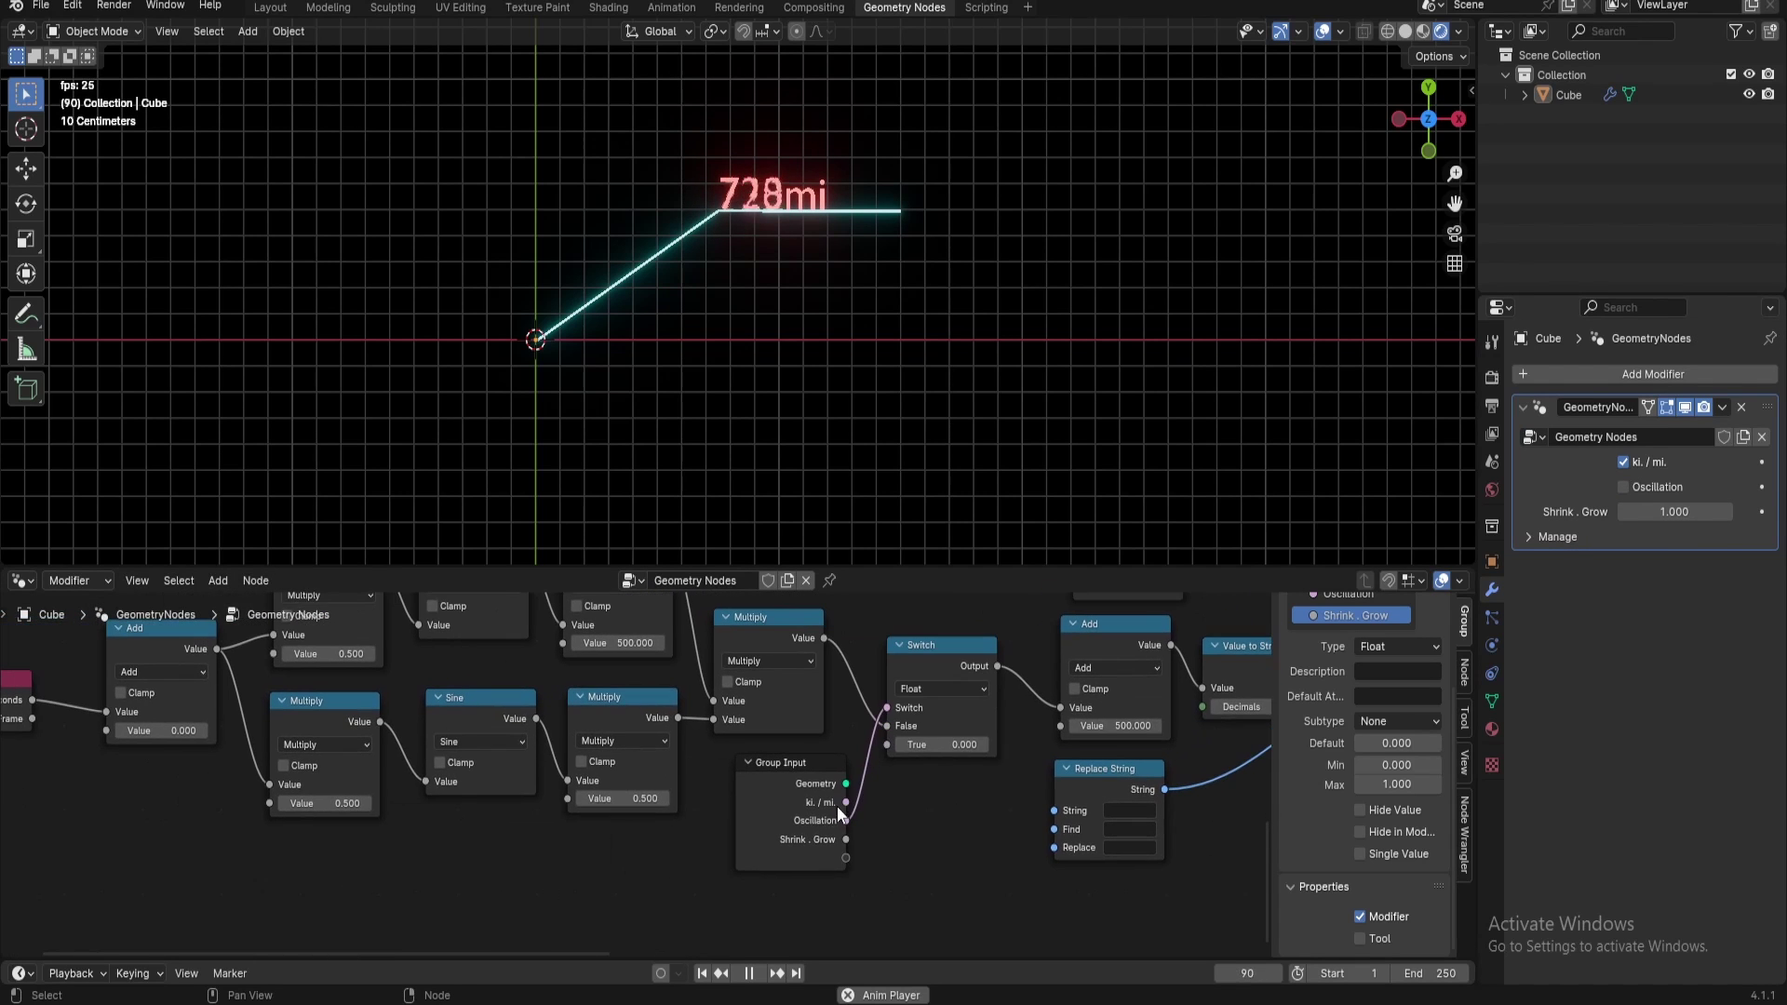
pyautogui.moveTo(1031, 763); pyautogui.dragTo(835, 780, button='middle')
pyautogui.moveTo(866, 747); pyautogui.dragTo(817, 884)
pyautogui.write('group')
pyautogui.press('Return')
pyautogui.click(816, 884)
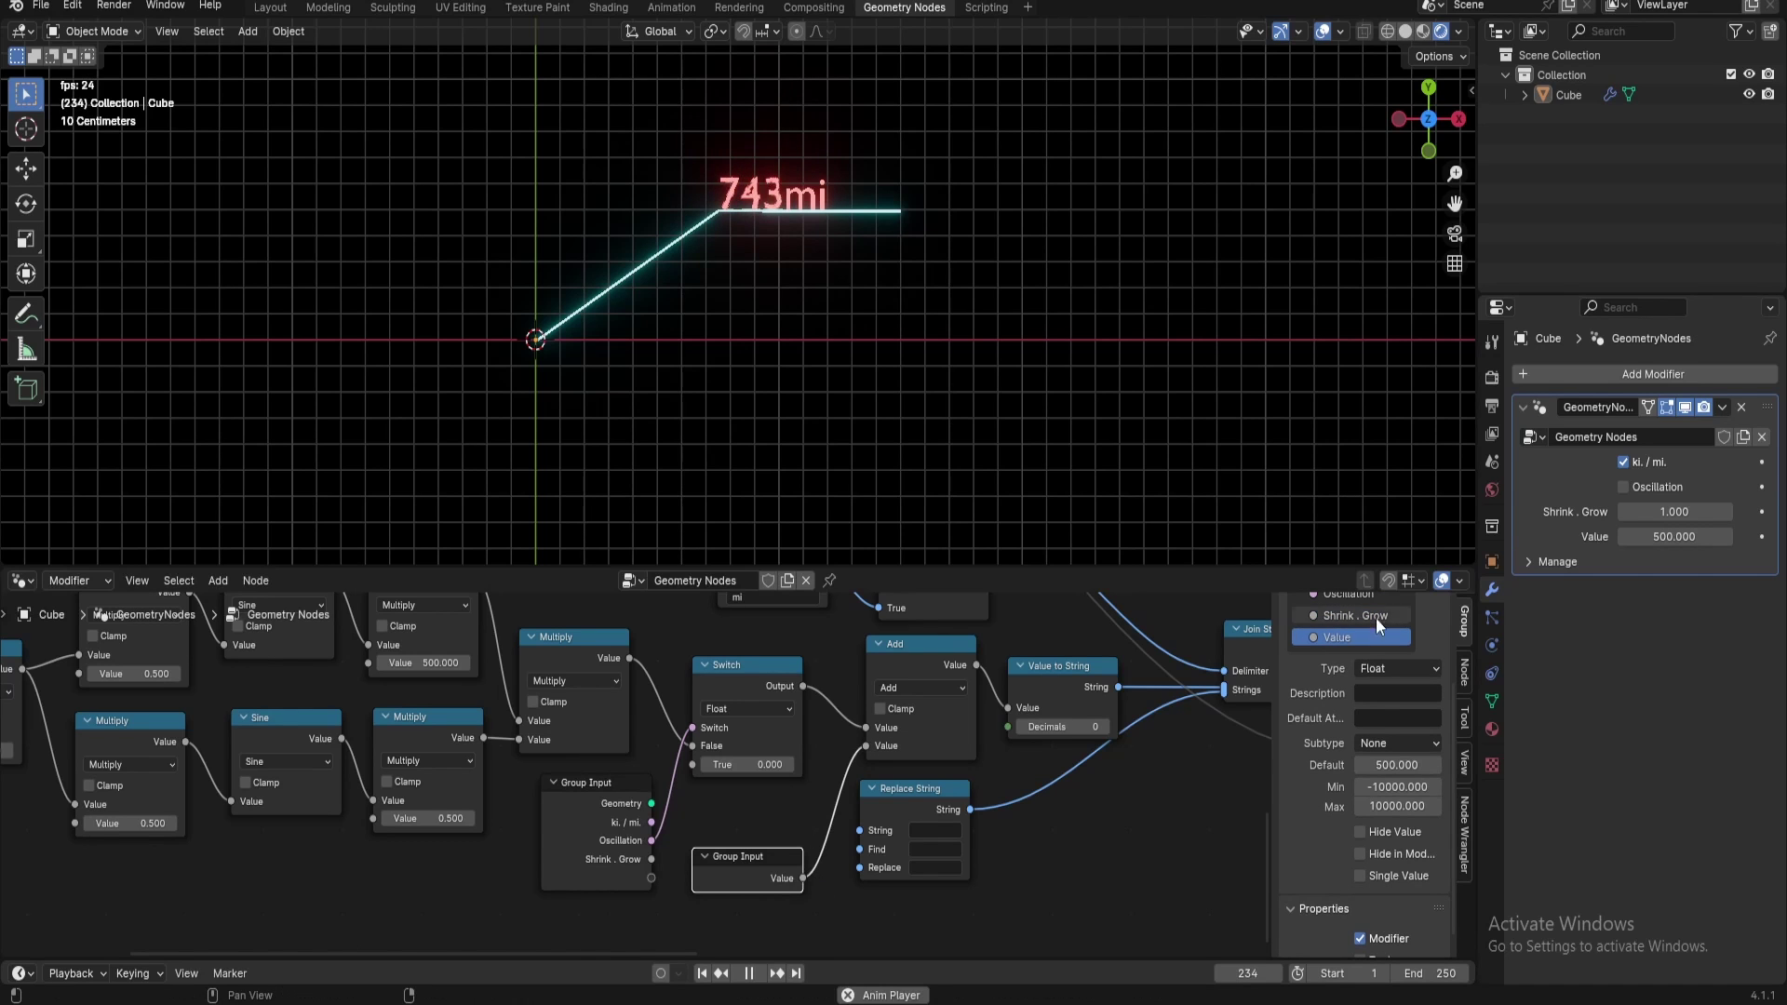
# Rename the new Value group input as "Starting Value" and set it to 1000000 in the modifier
pyautogui.doubleClick(1352, 636)
pyautogui.write('St')
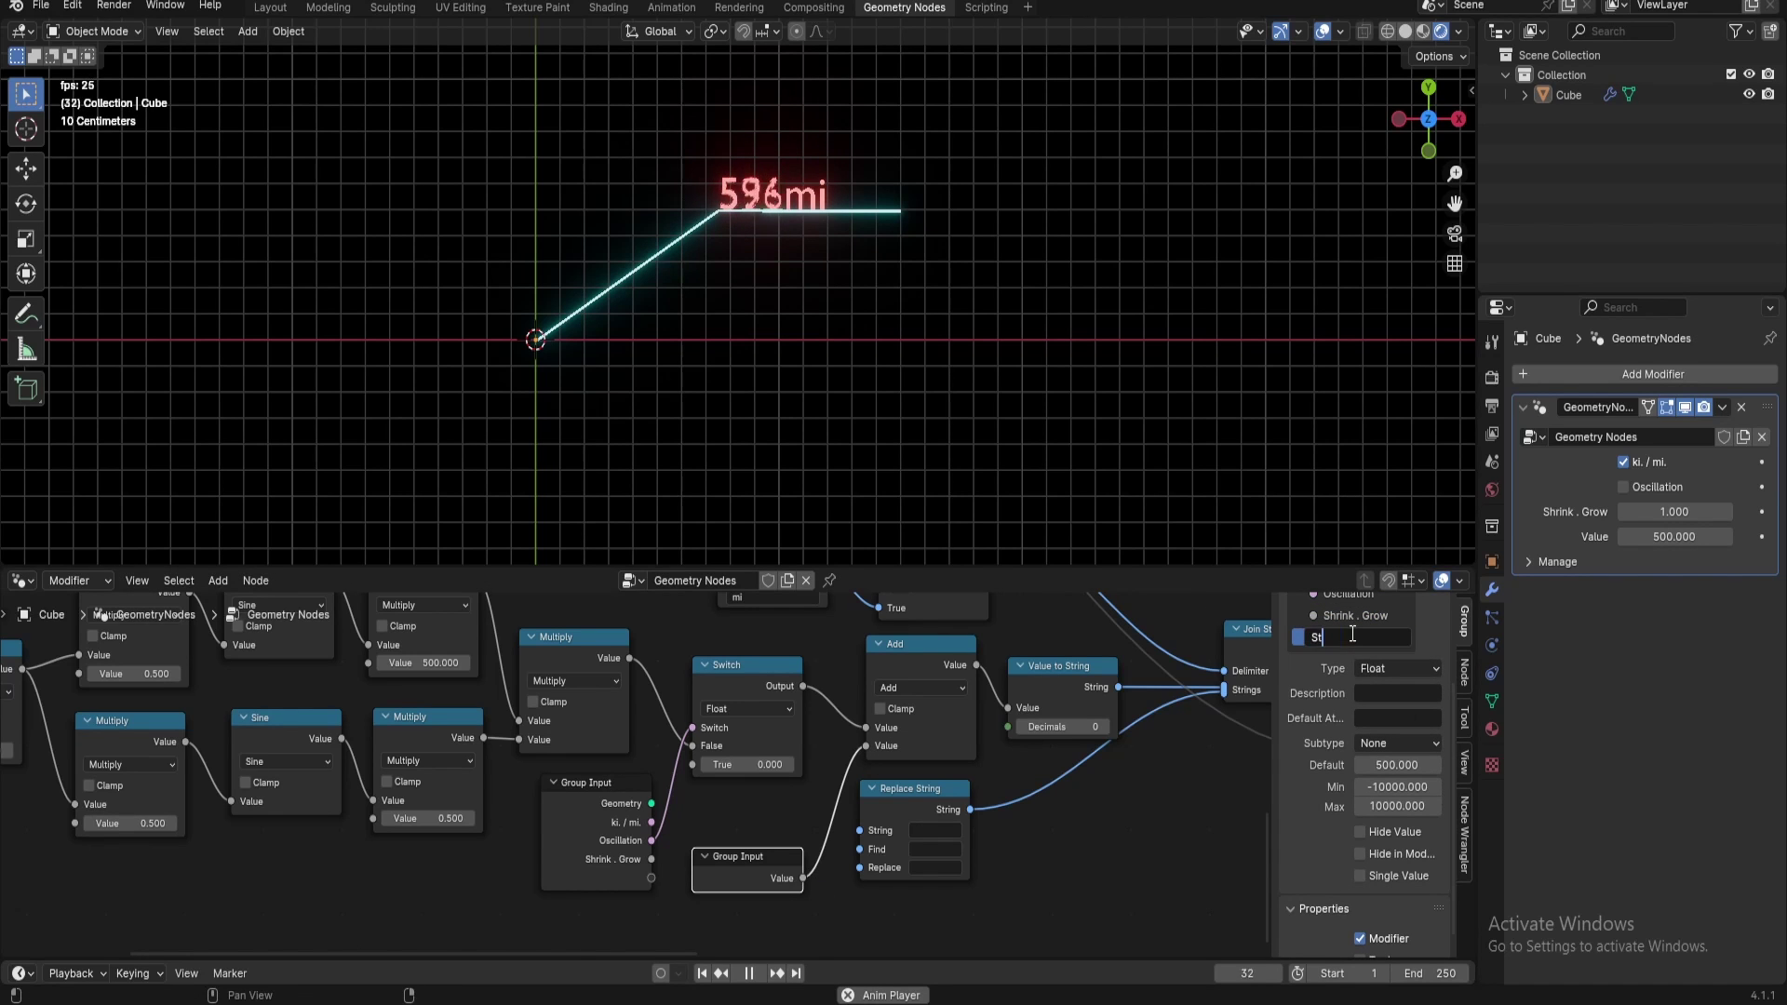
pyautogui.write('arting Value')
pyautogui.press('Return')
pyautogui.click(1644, 537)
pyautogui.write('1000000')
pyautogui.press('Return')
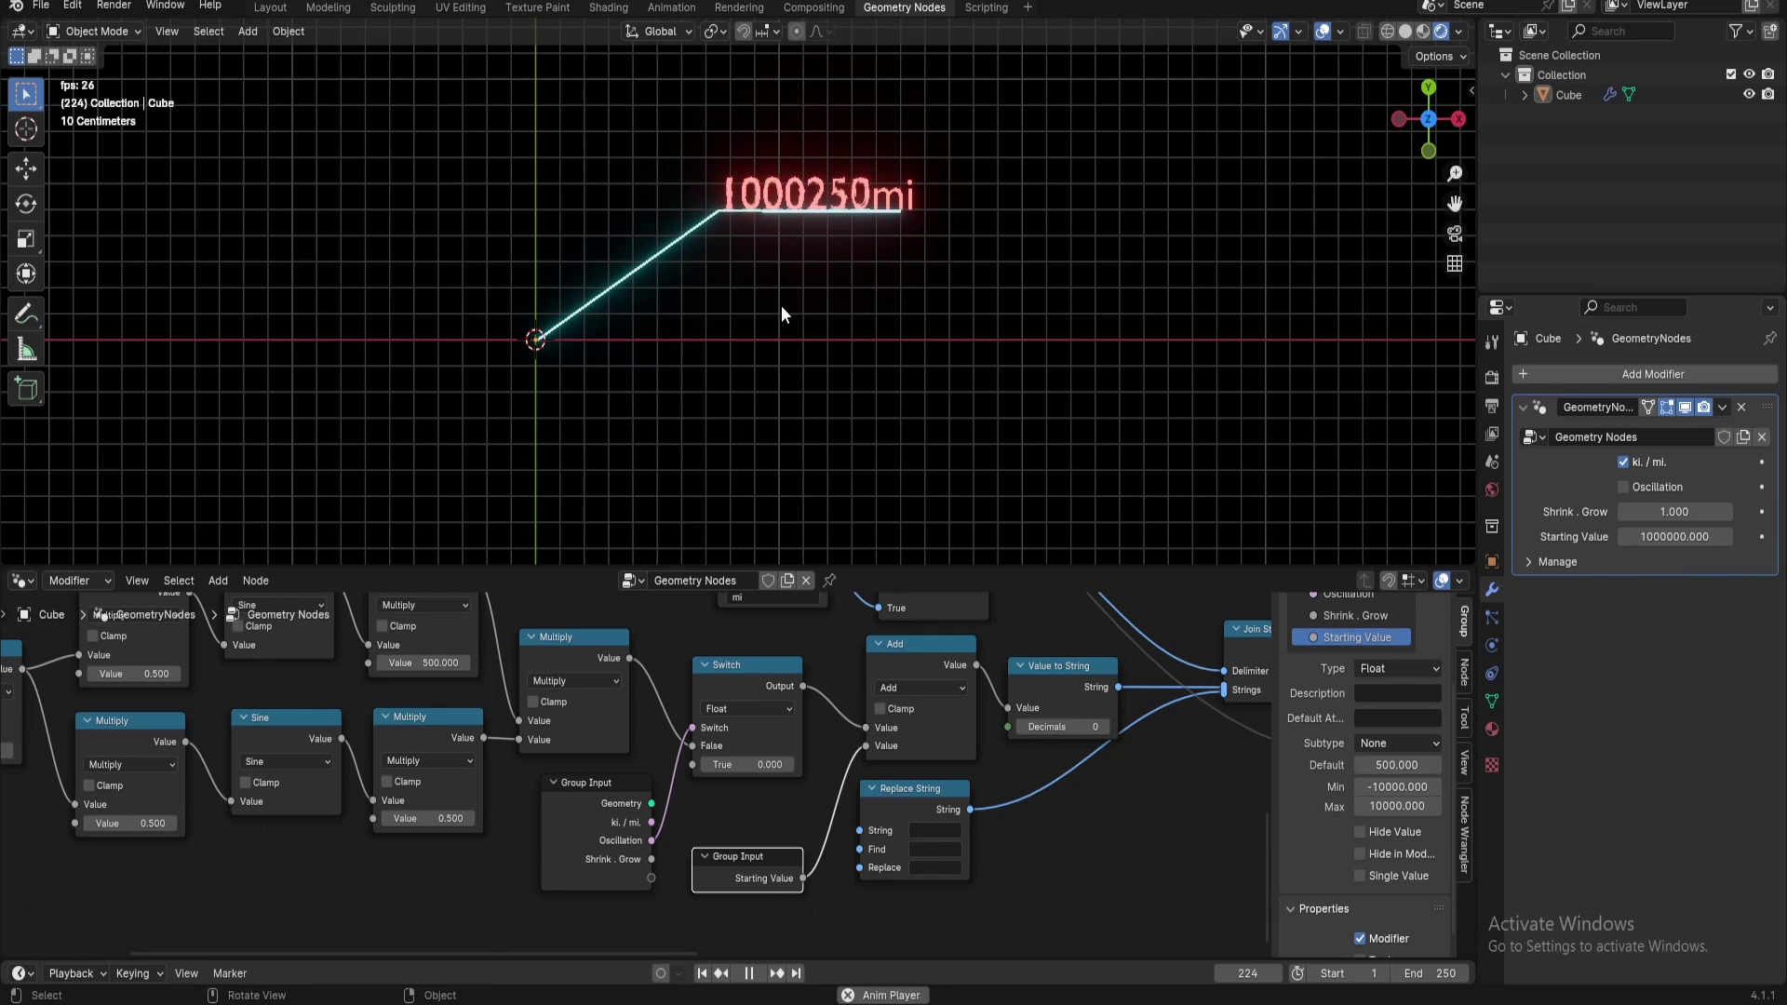